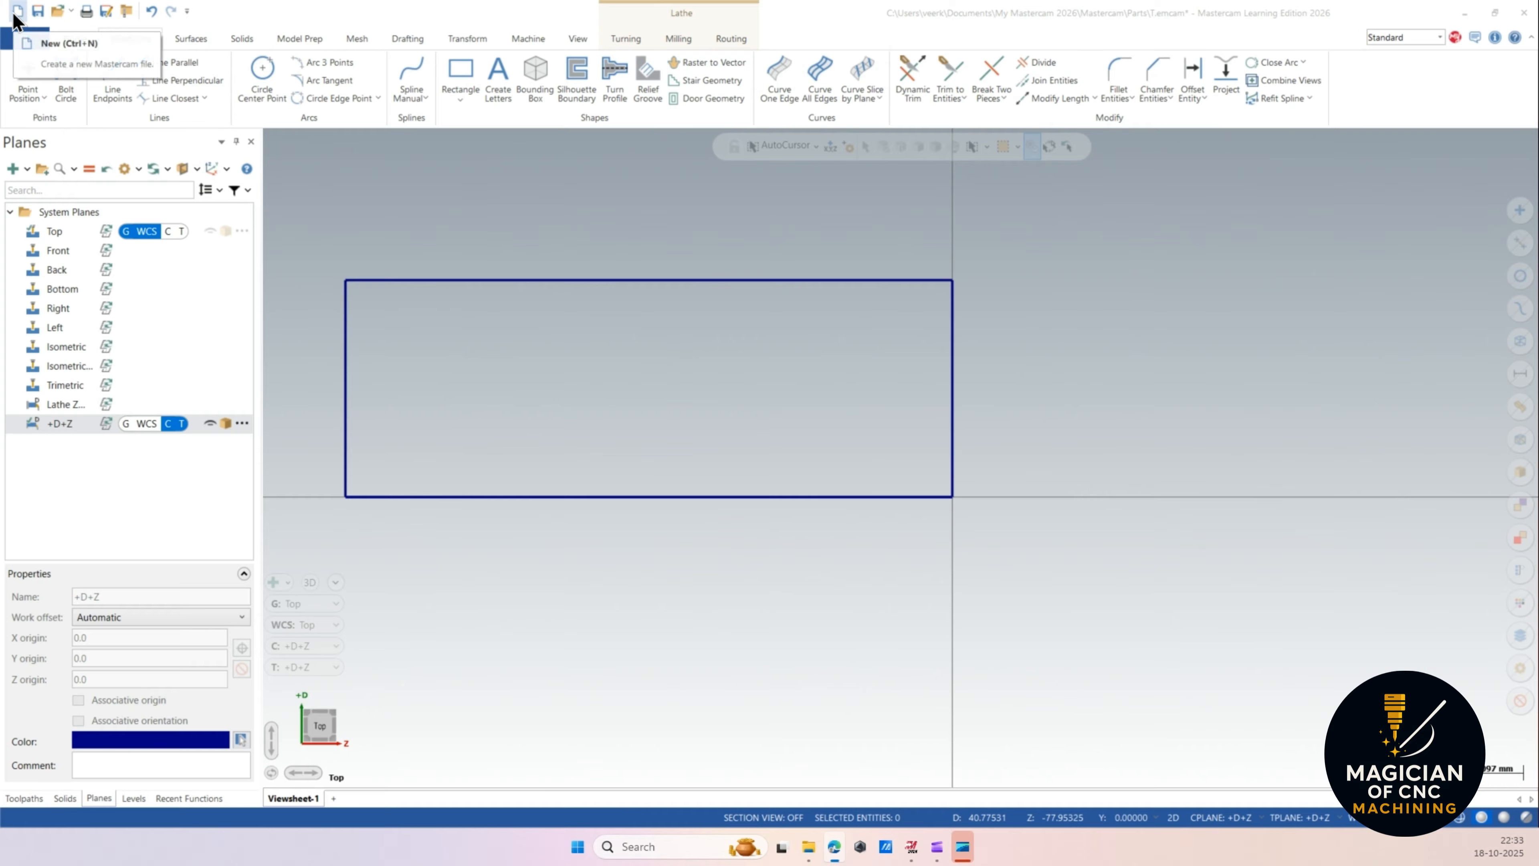
Start a new Mastercam file, discarding the current part.
click(17, 10)
click(813, 451)
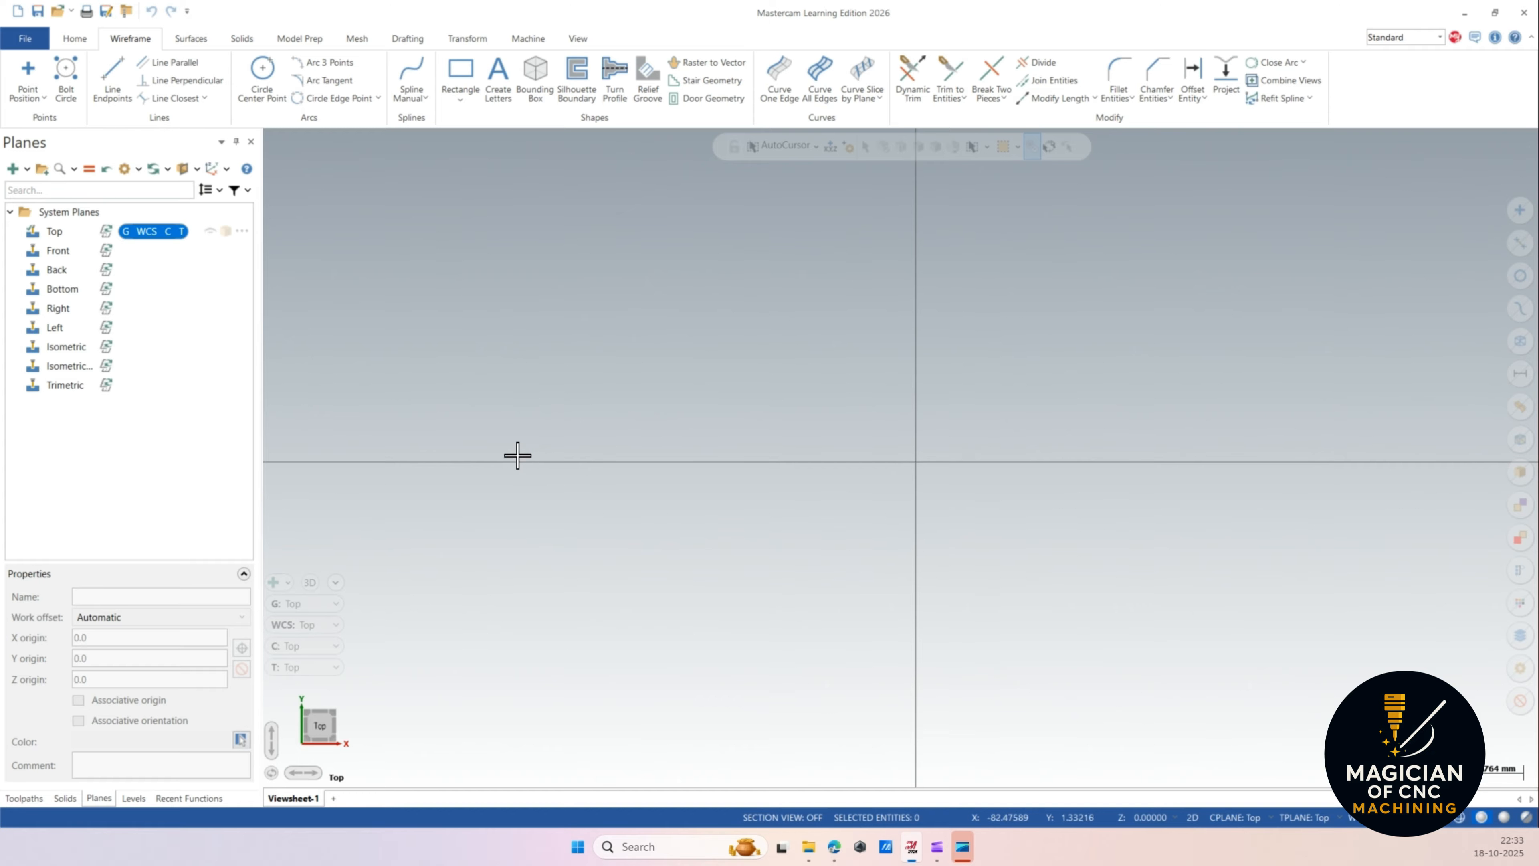
Select the default lathe machine and set the +D+Z plane as the construction and tool plane.
click(536, 38)
click(57, 88)
click(100, 119)
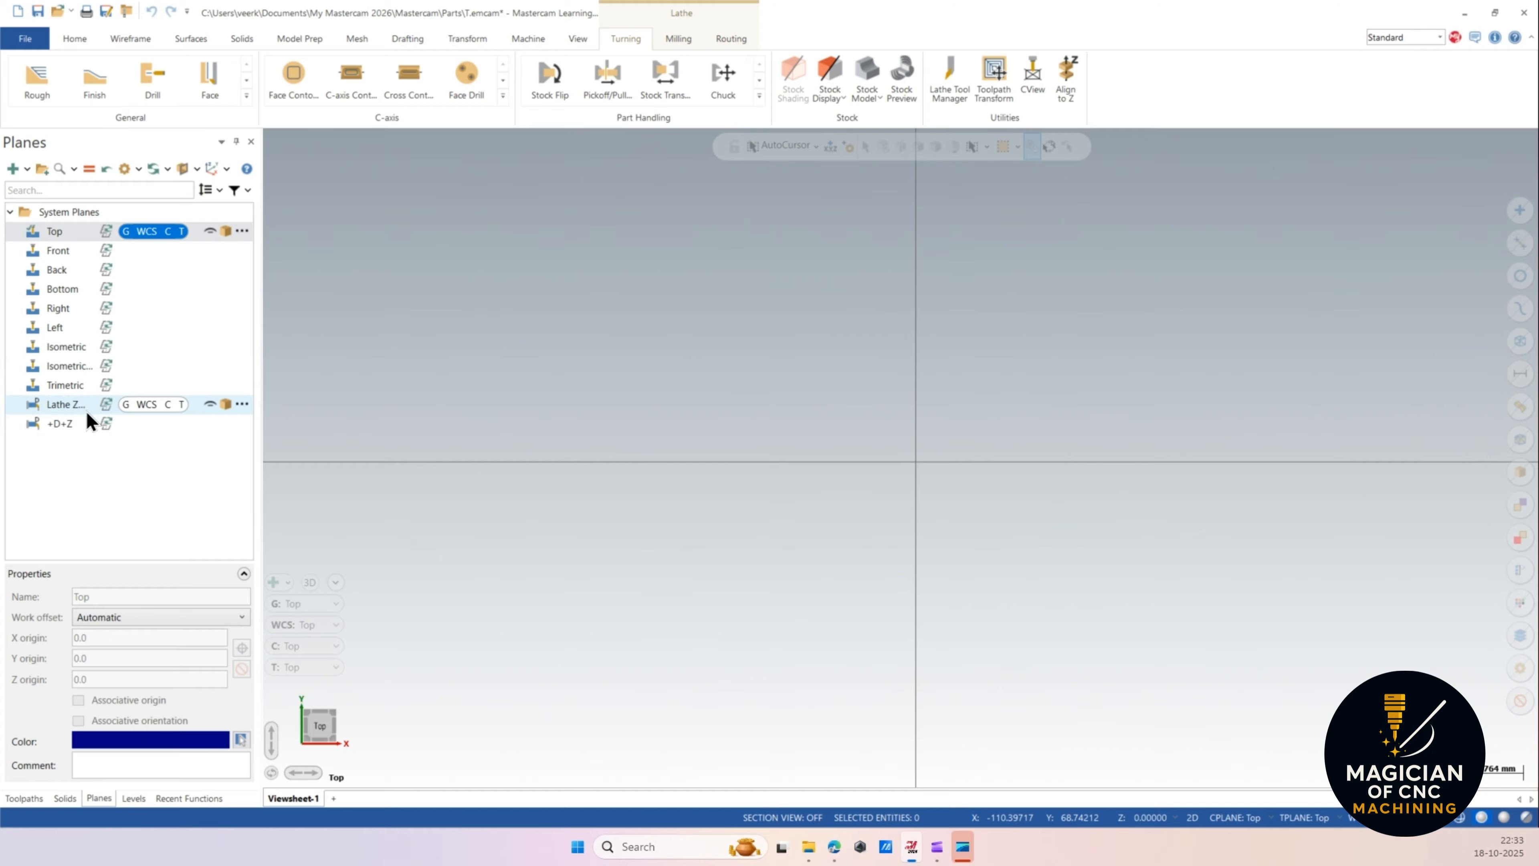
click(98, 793)
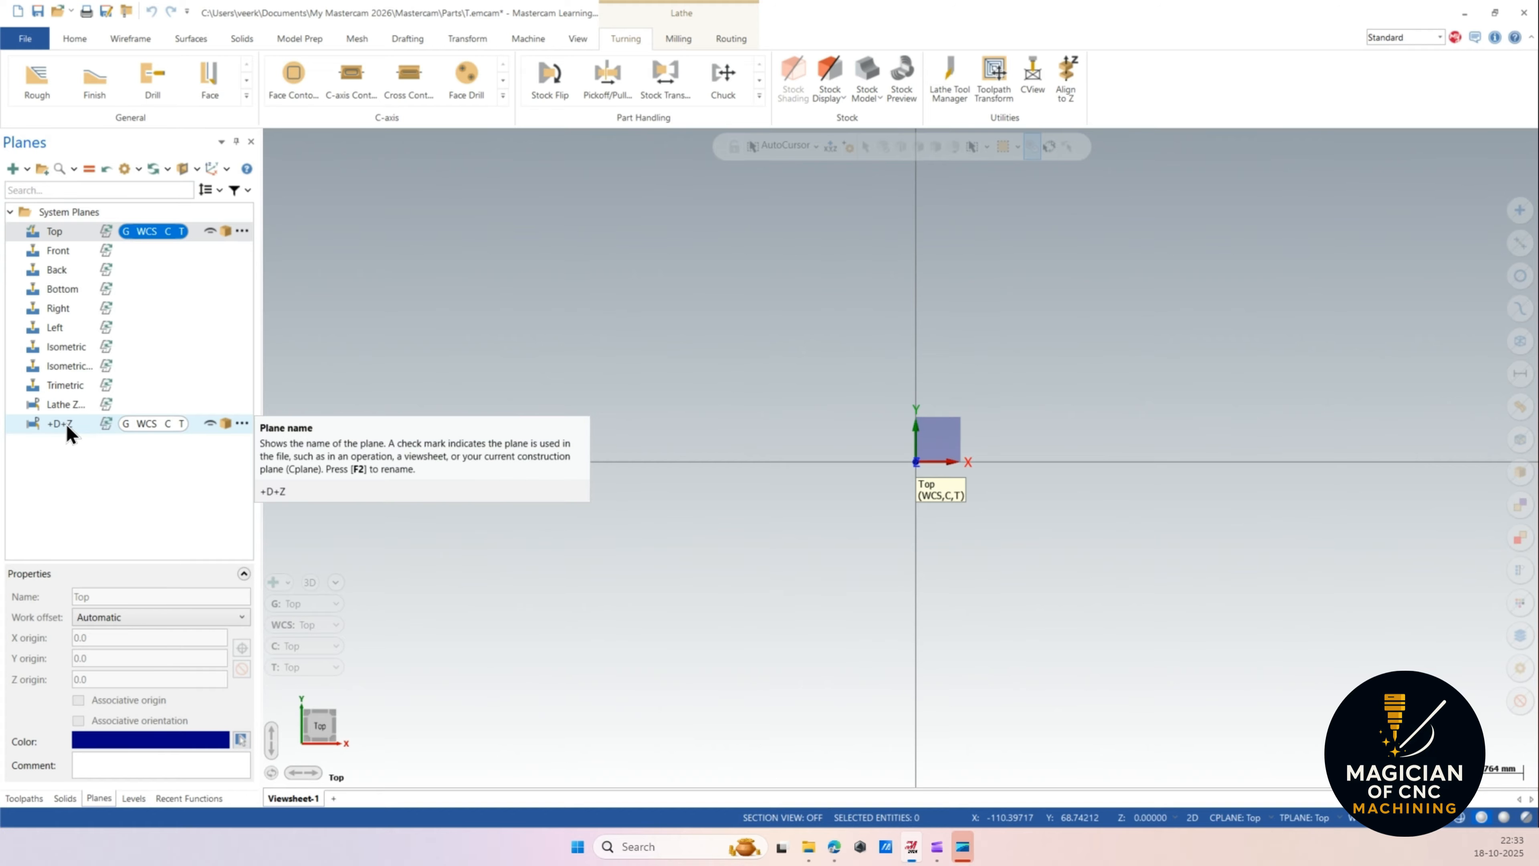
click(168, 423)
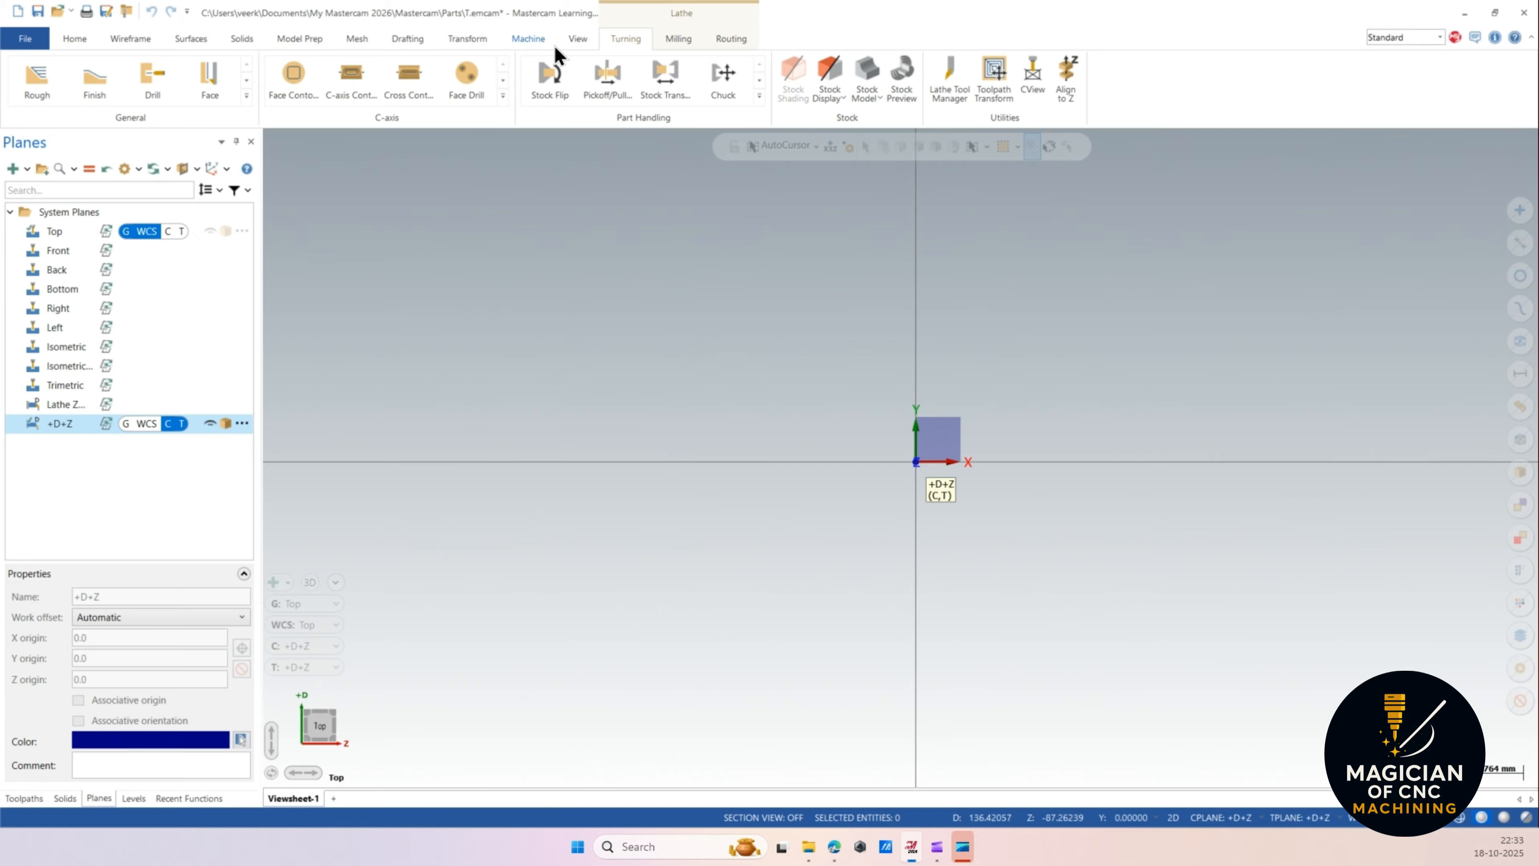
Draw a rectangle from the origin with width -70 and height 50.
click(132, 40)
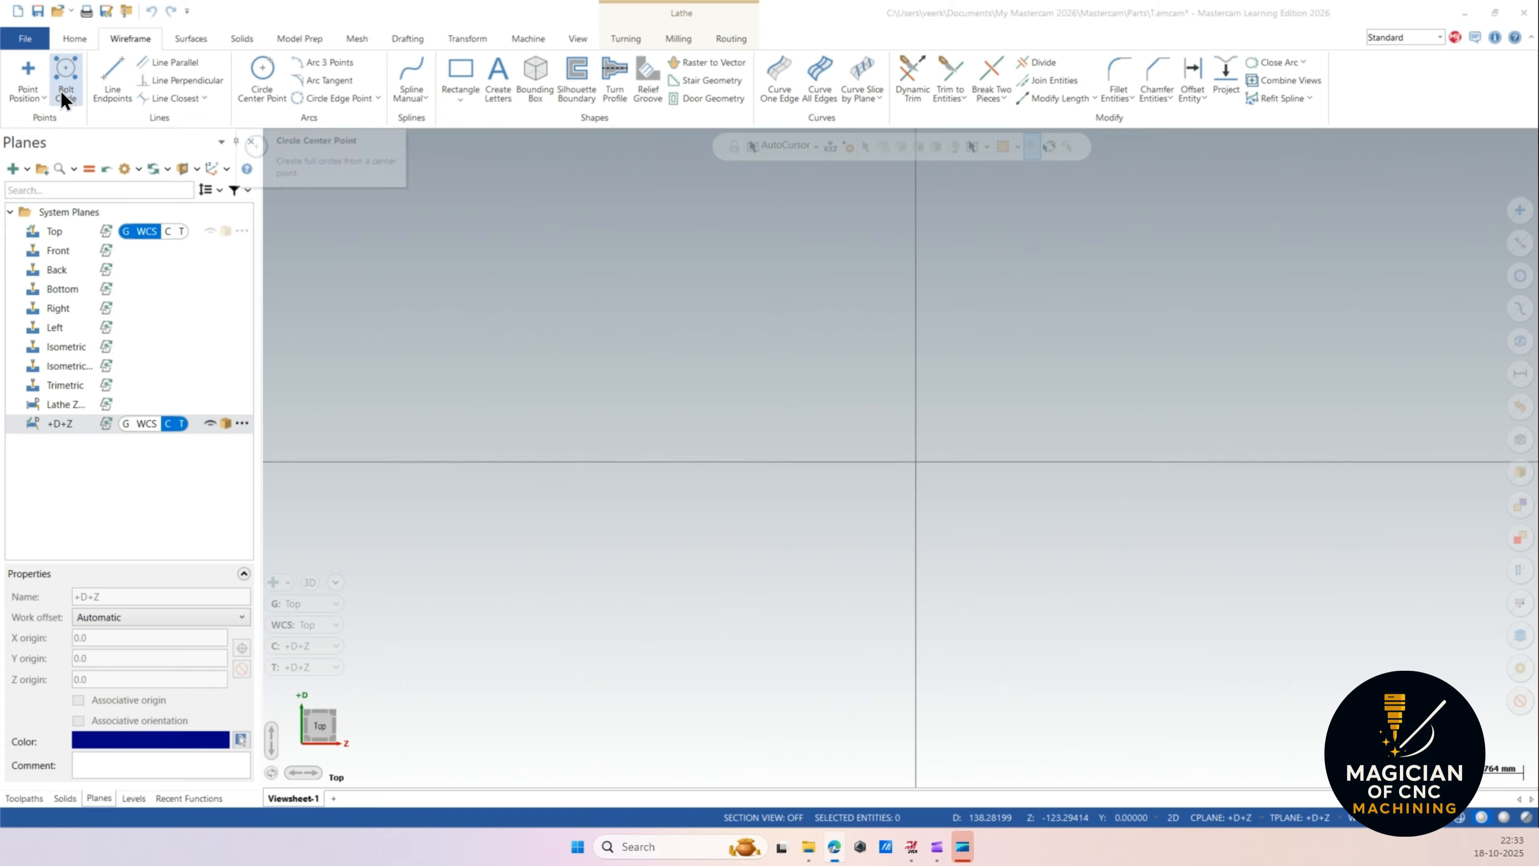
click(477, 66)
click(915, 462)
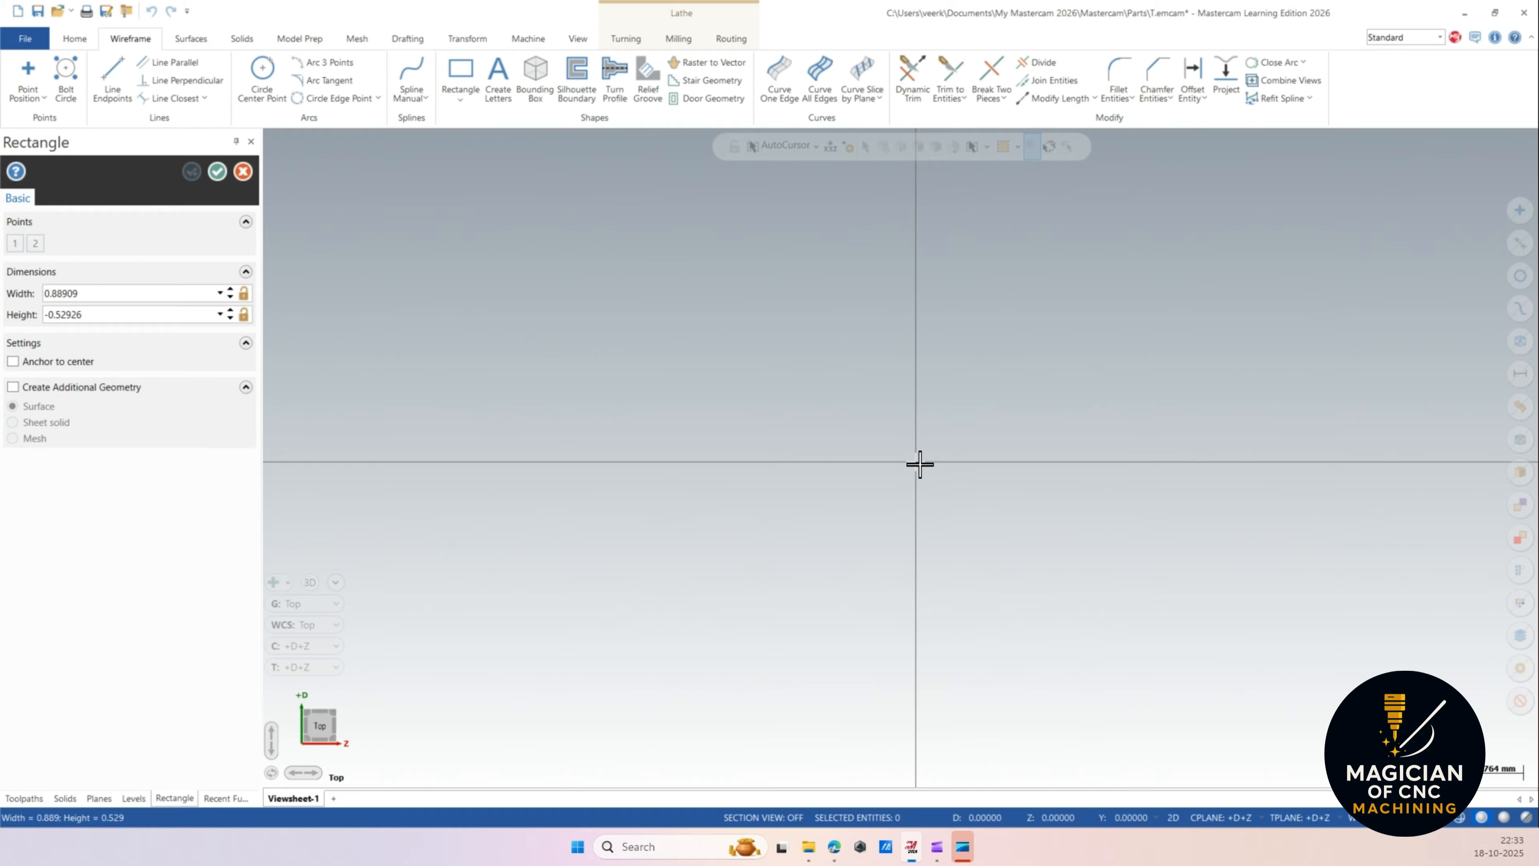
click(399, 227)
double_click(123, 293)
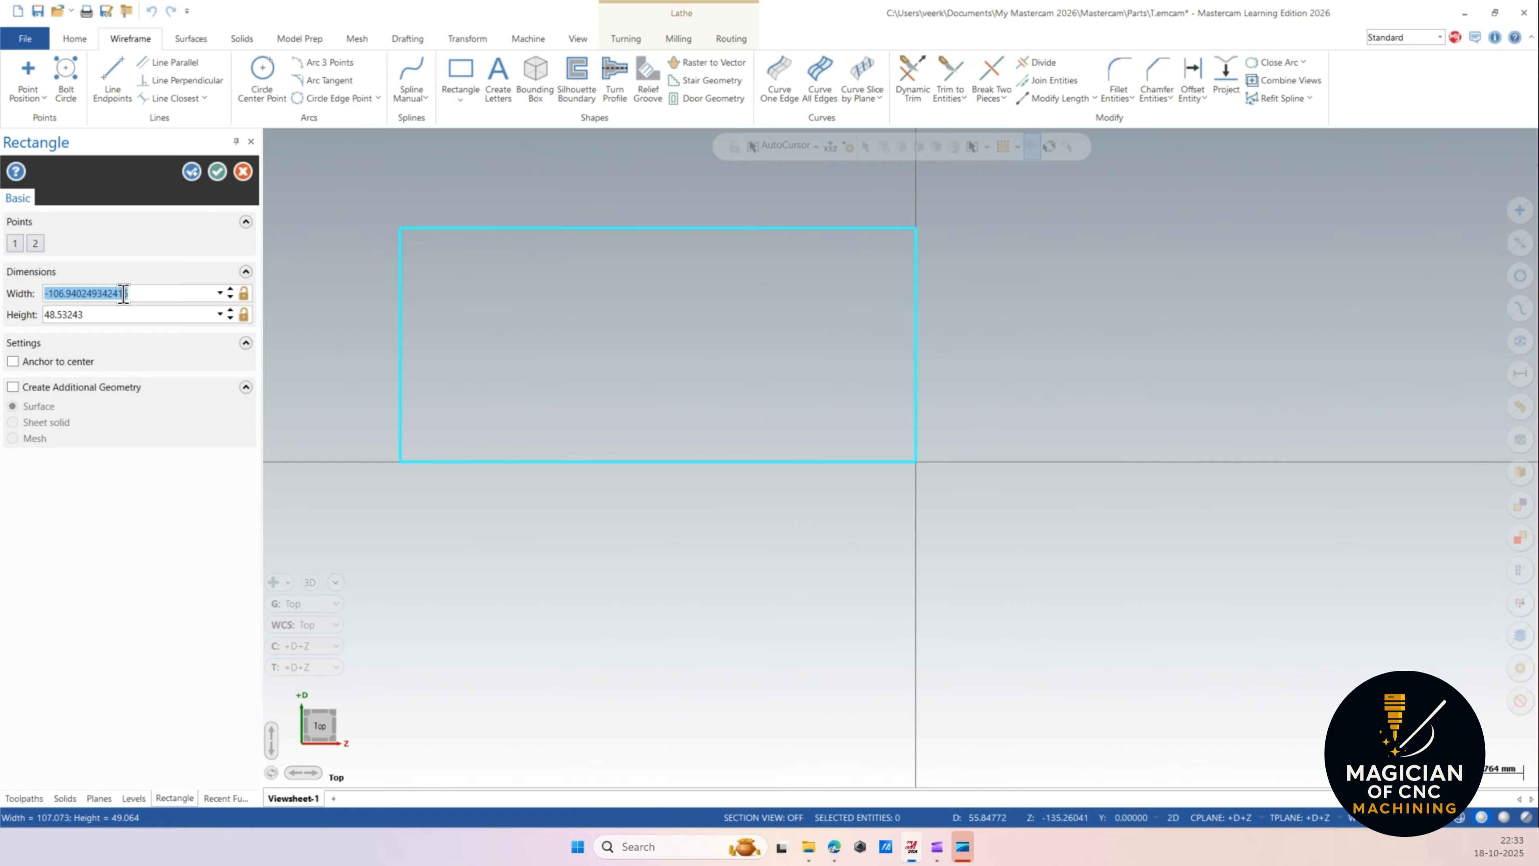
text(-70)
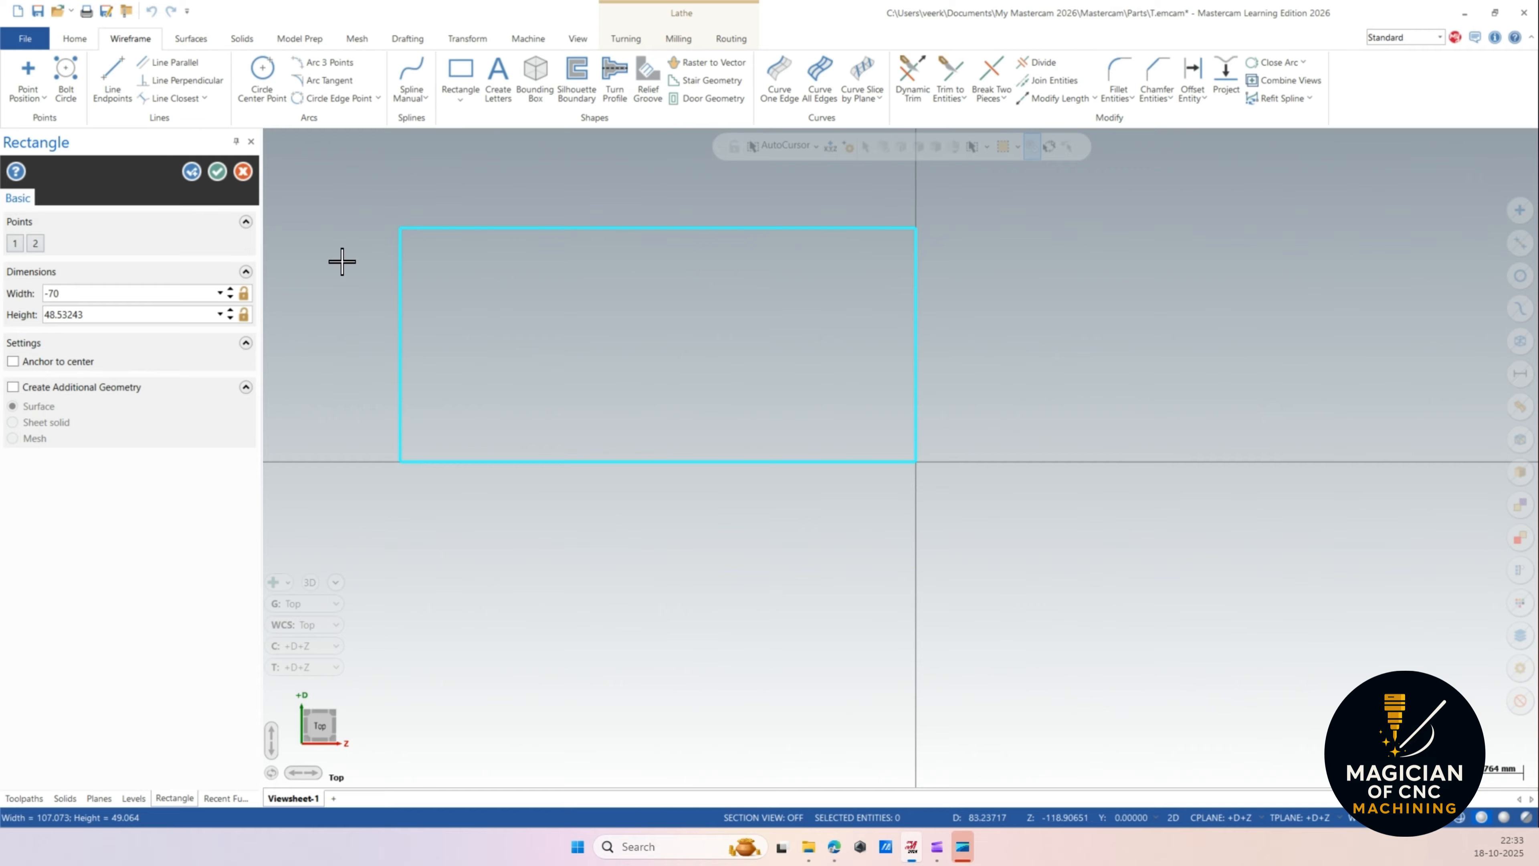
click(88, 313)
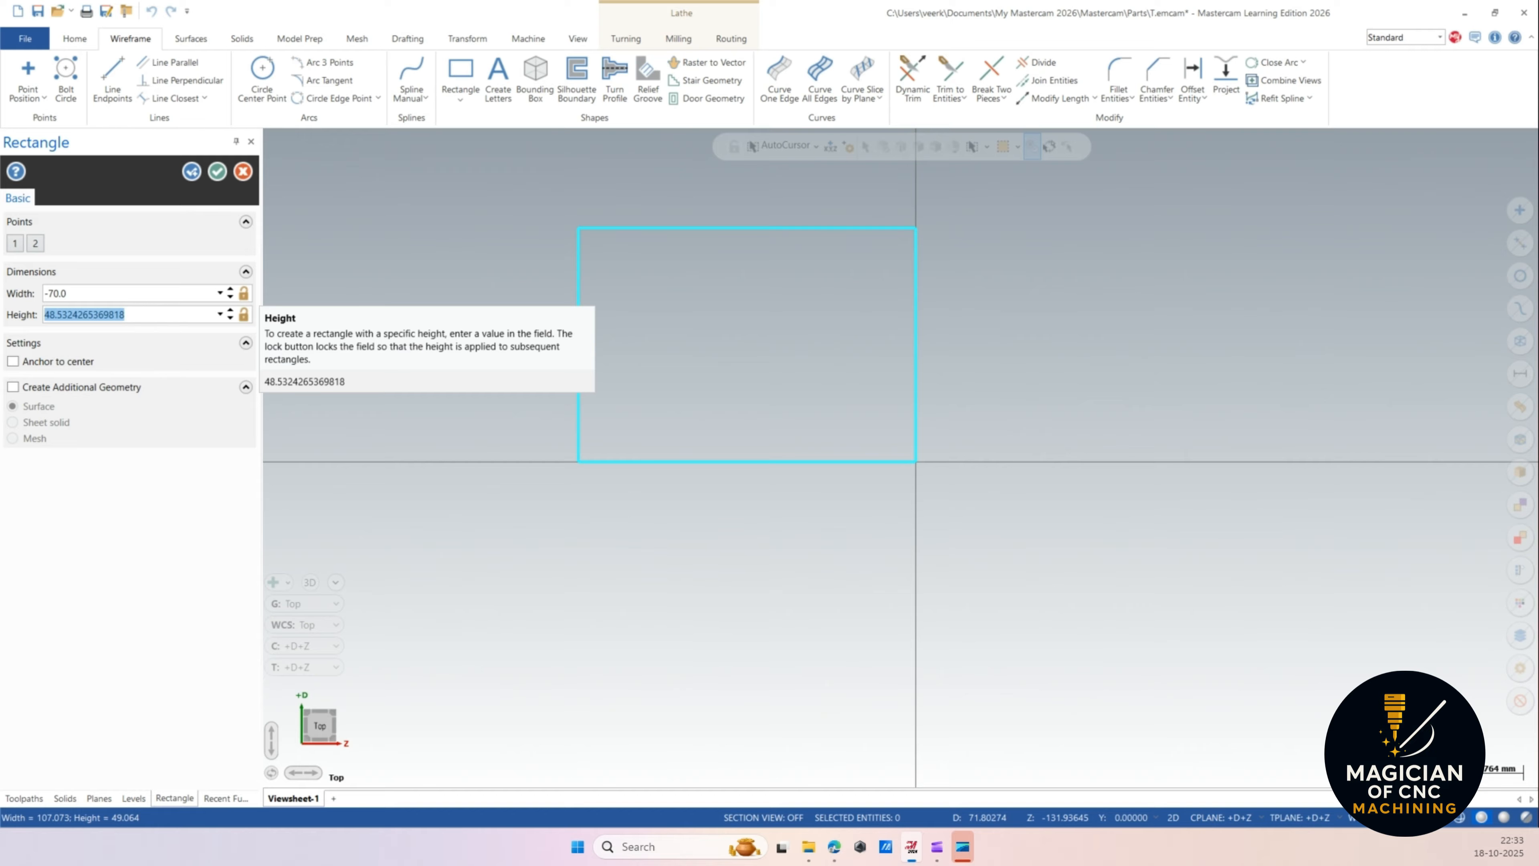
text(50)
key(Return)
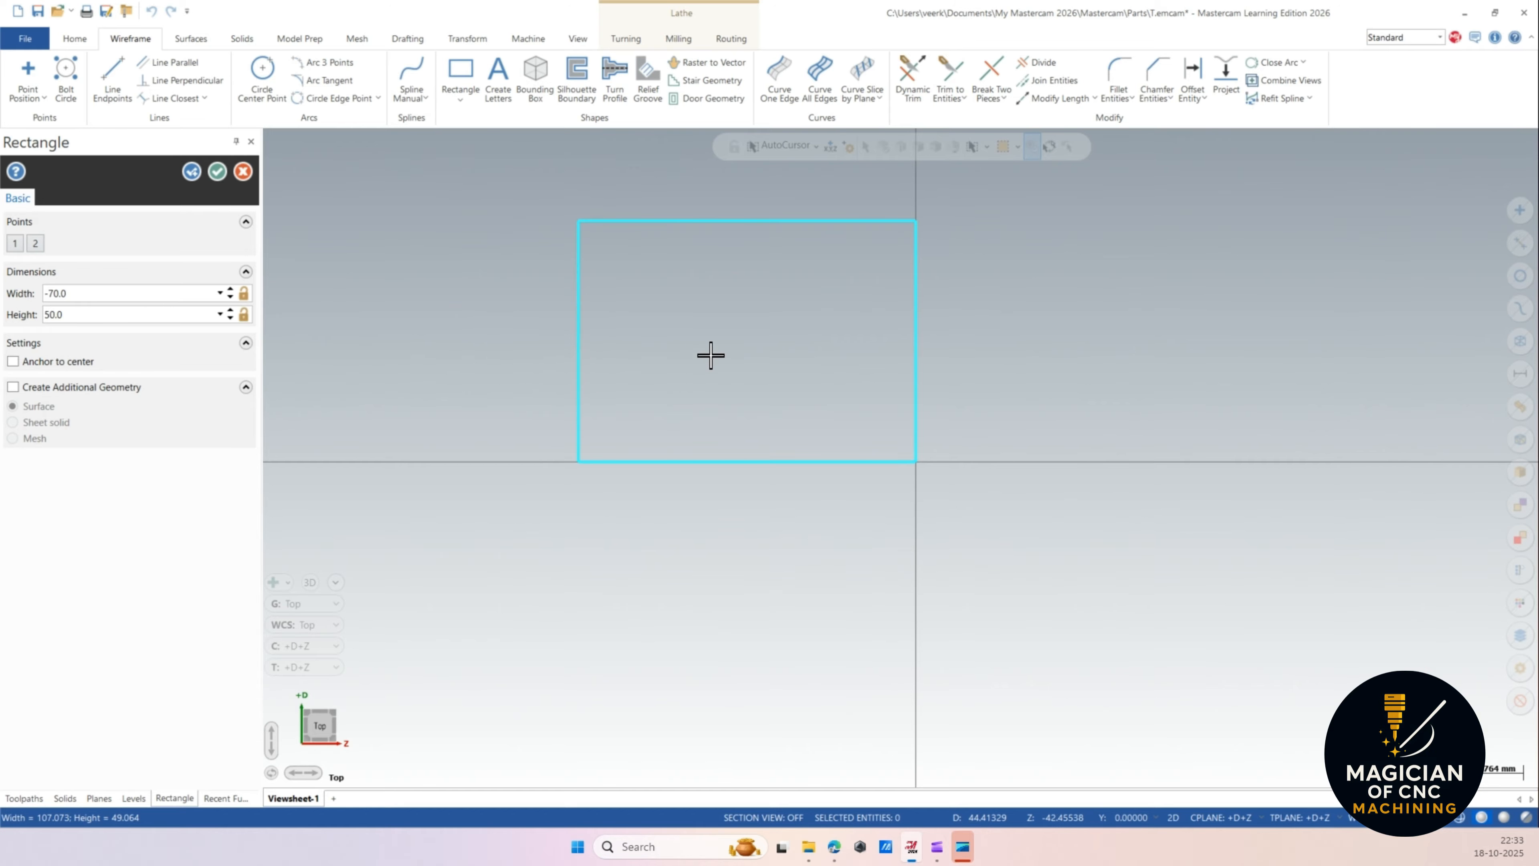
Set the rectangle's height to 25 and accept the rectangle.
scroll(889, 216, up, 1)
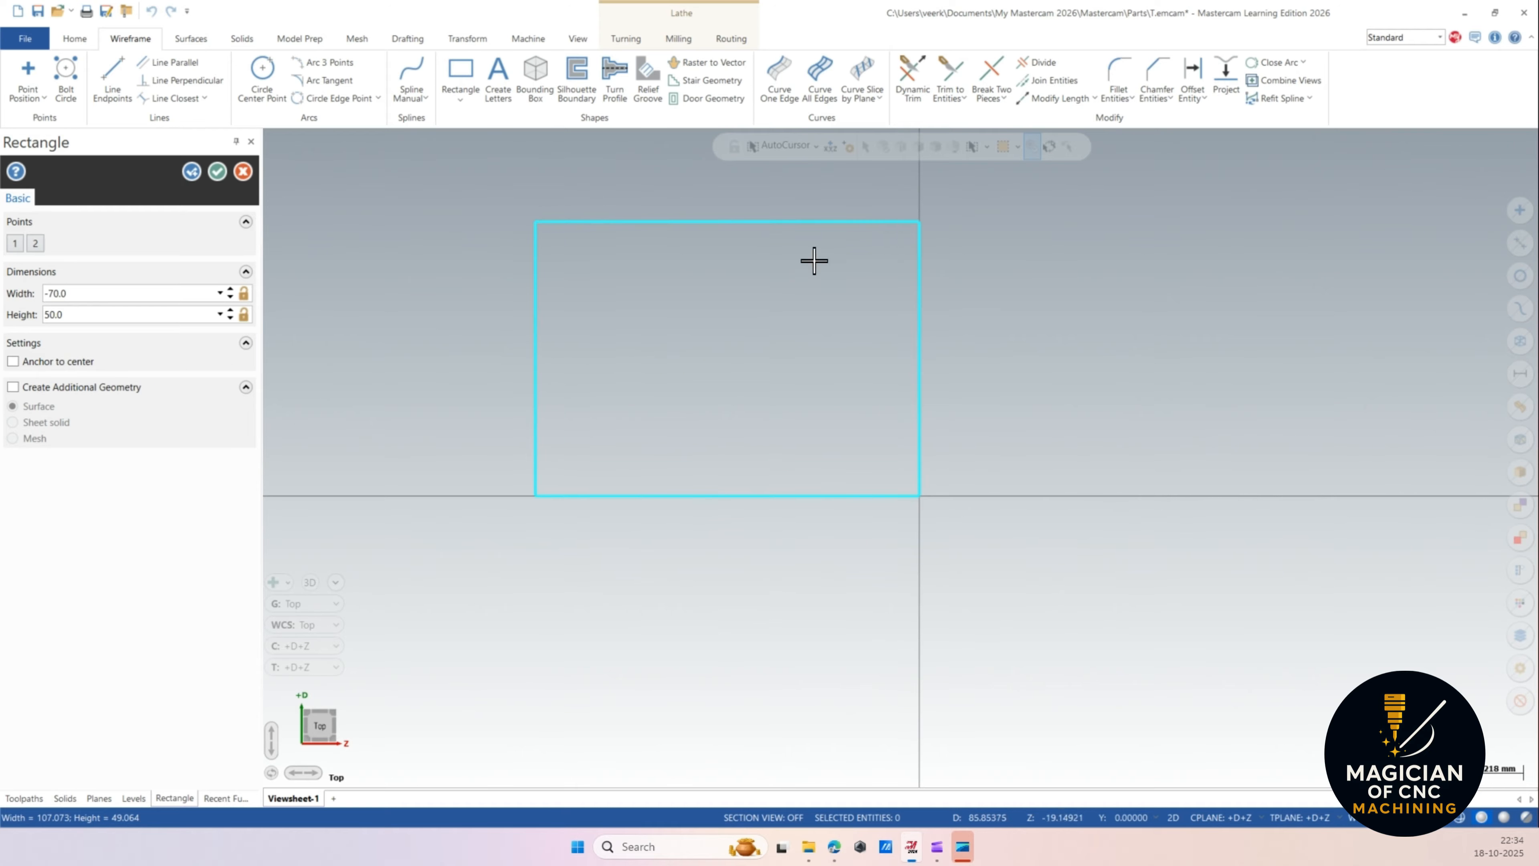
drag(91, 321, 9, 335)
text(25)
key(Return)
scroll(862, 440, up, 1)
scroll(828, 461, up, 1)
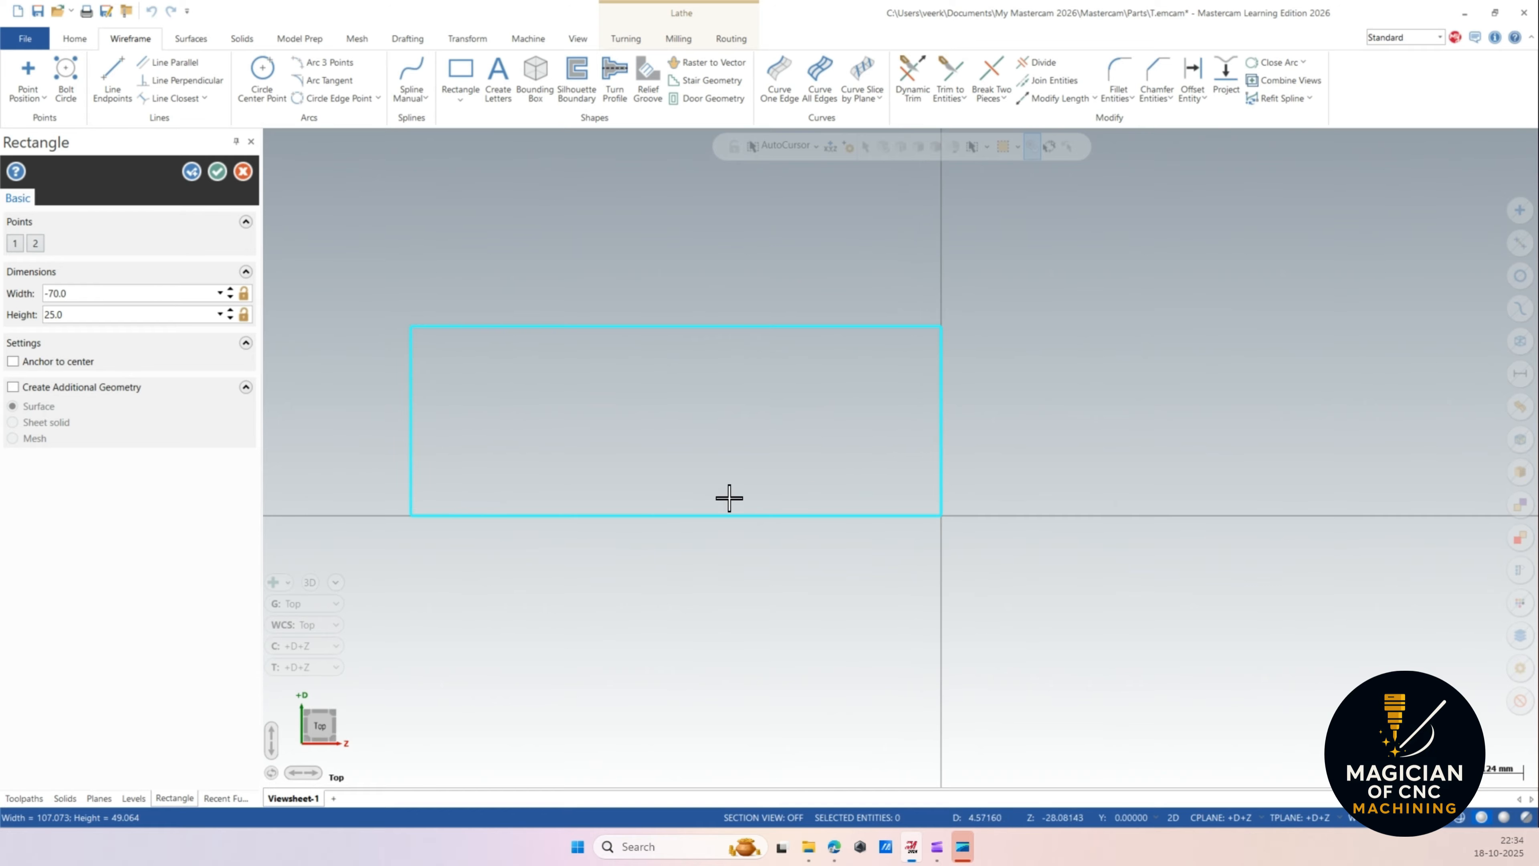
scroll(723, 496, up, 2)
scroll(996, 433, down, 1)
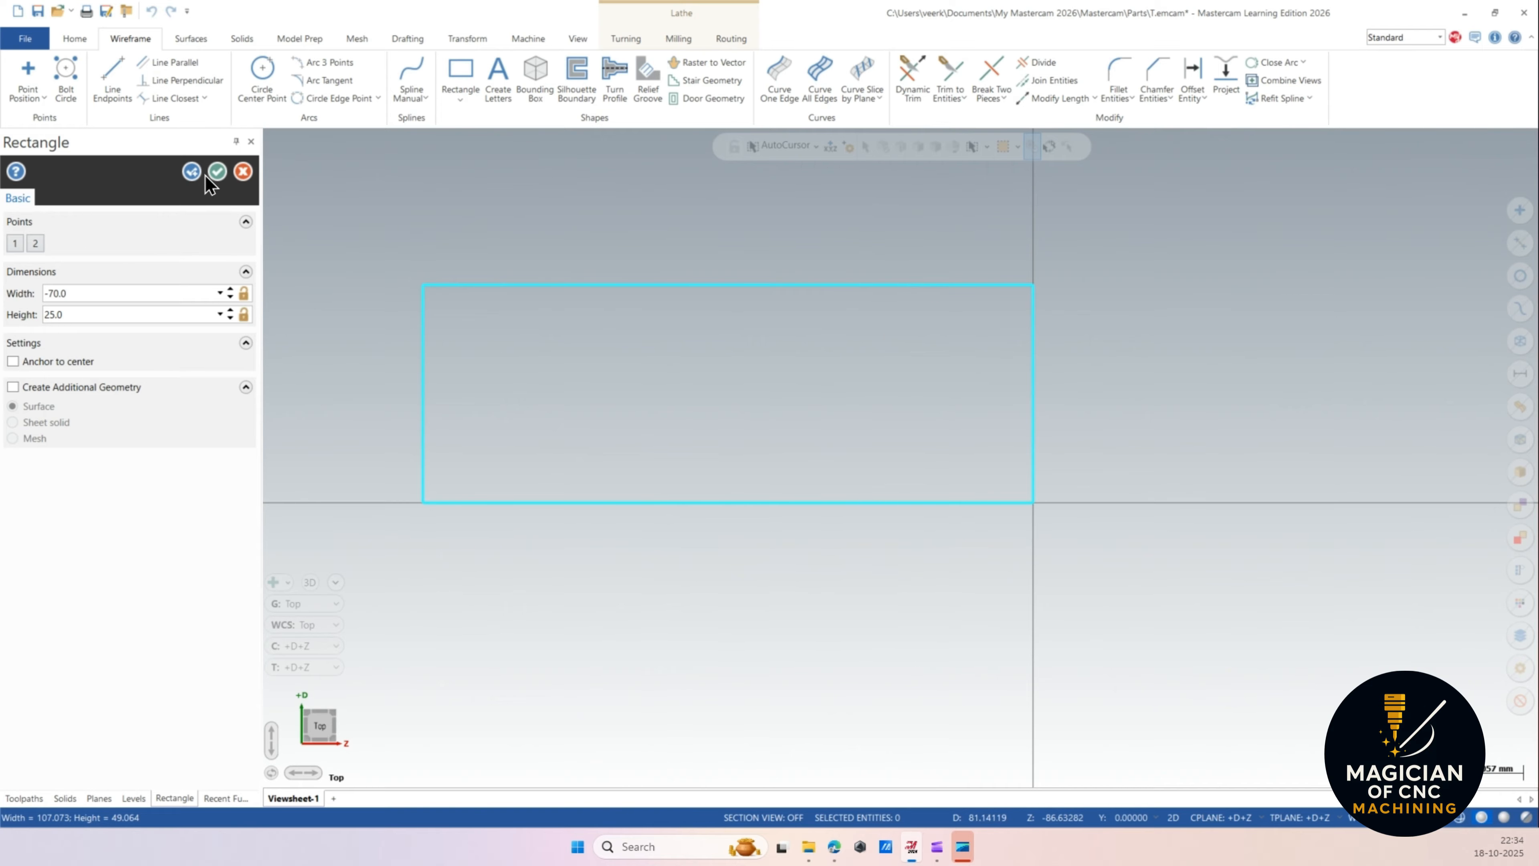
click(216, 172)
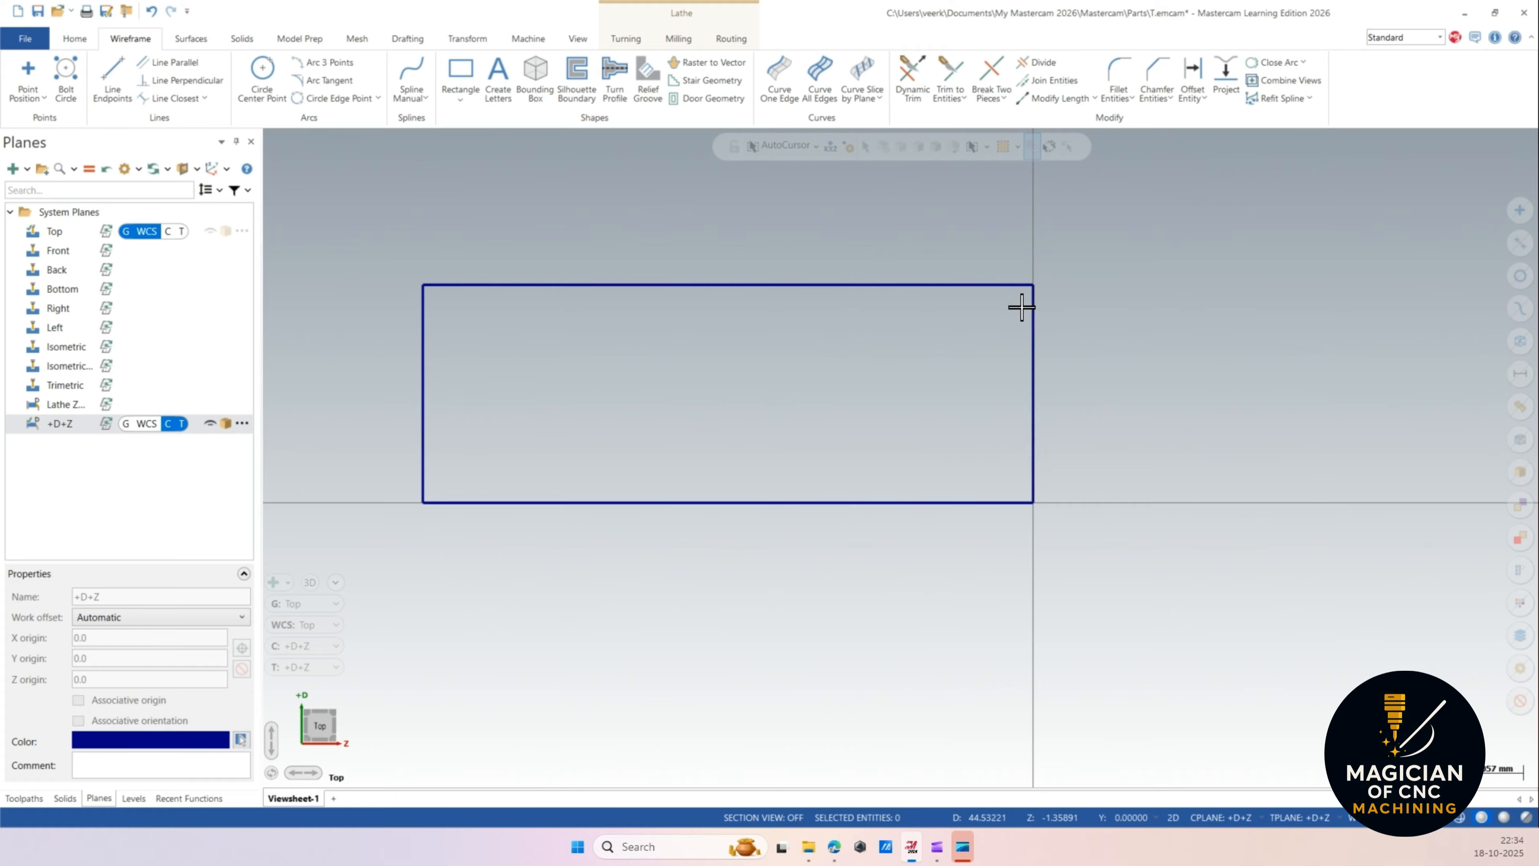
Analyze the properties of the rectangle's top edge.
click(675, 295)
right_click(706, 292)
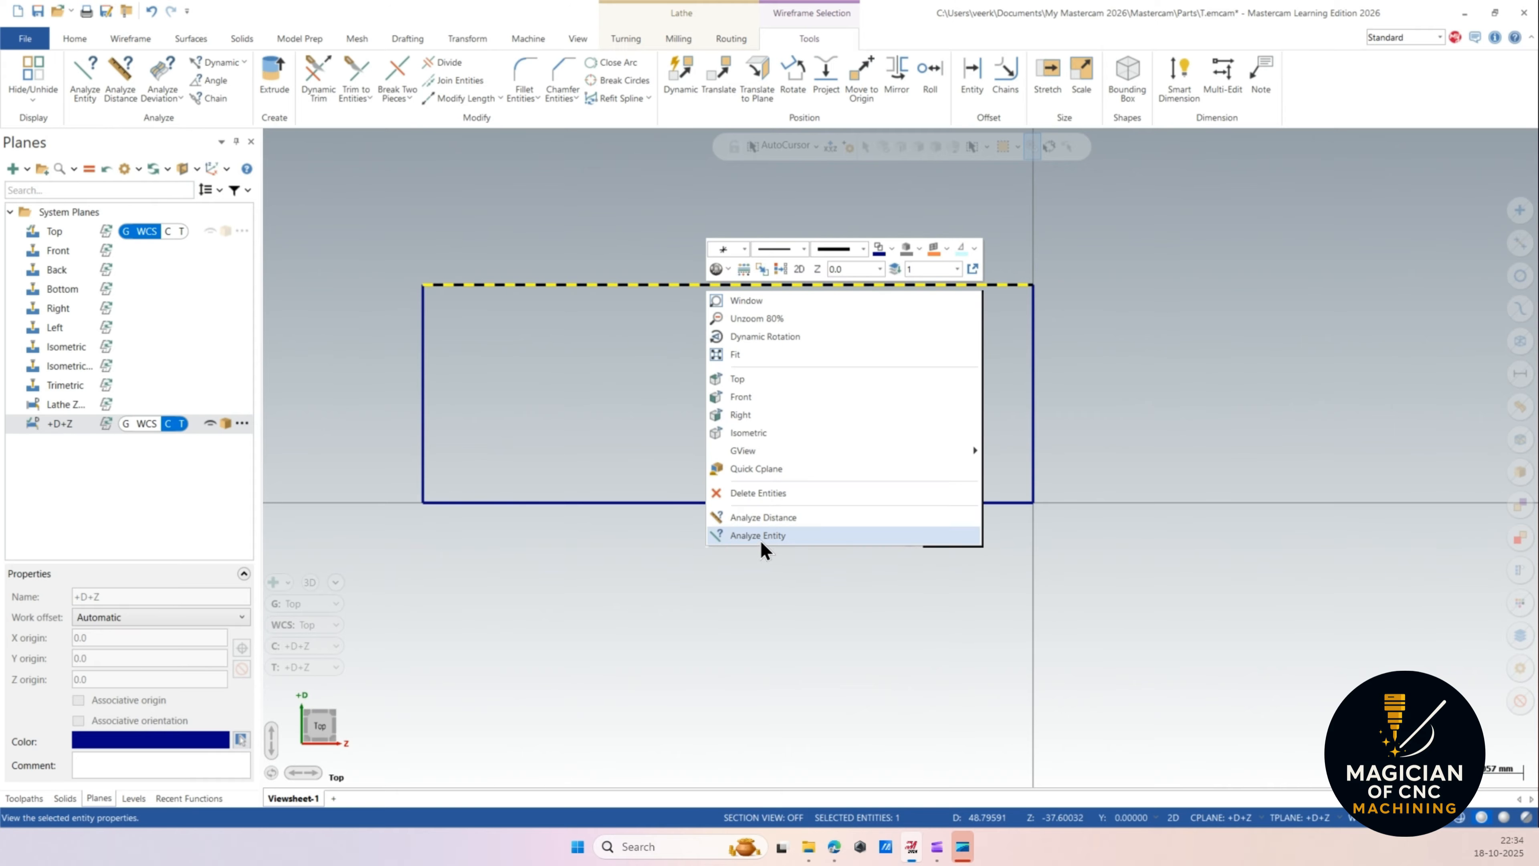
click(777, 537)
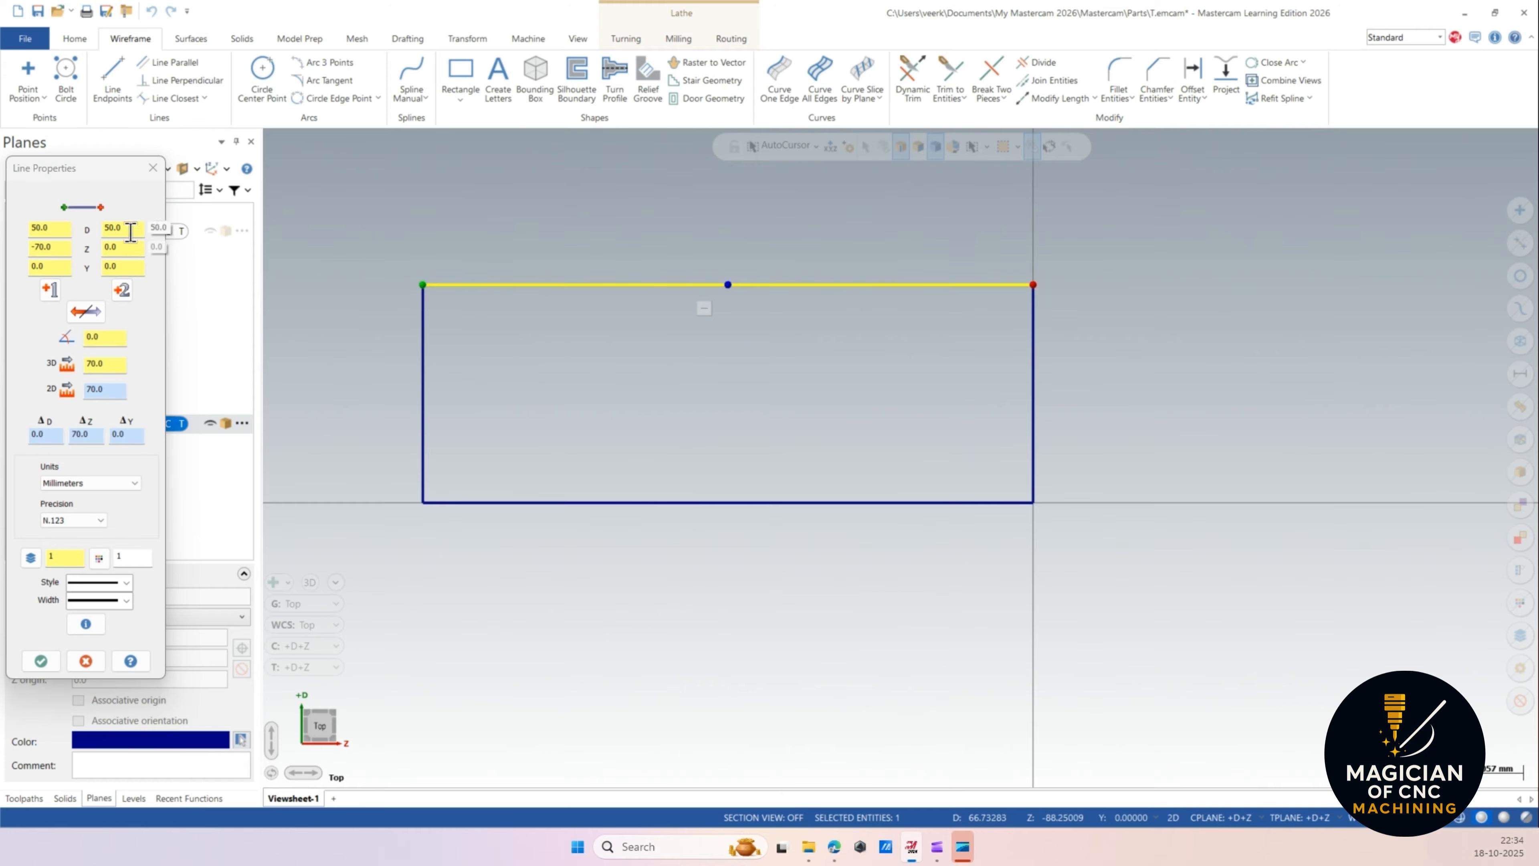
click(61, 245)
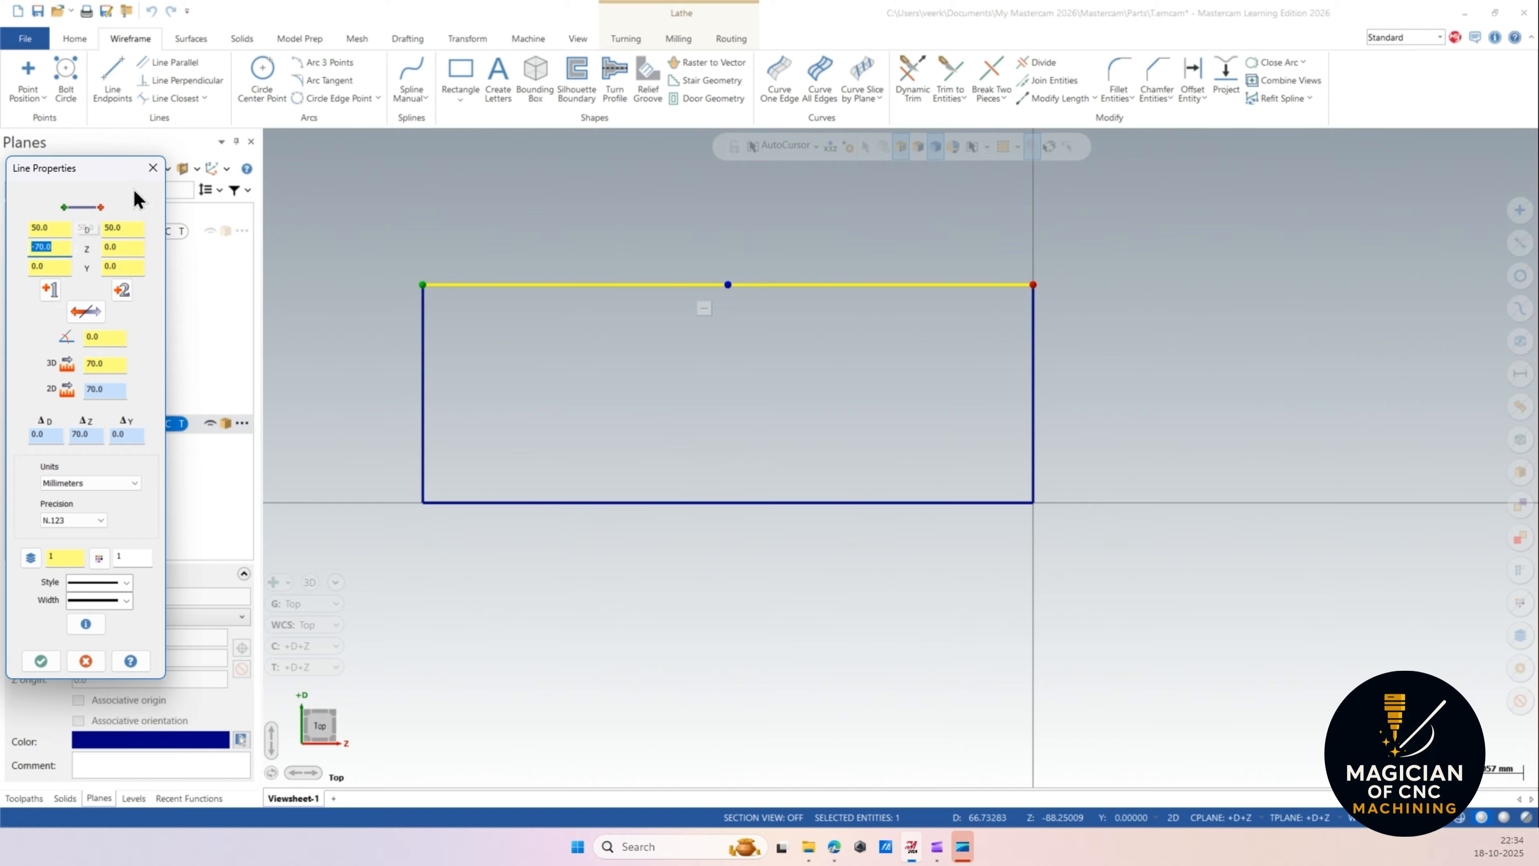
click(151, 169)
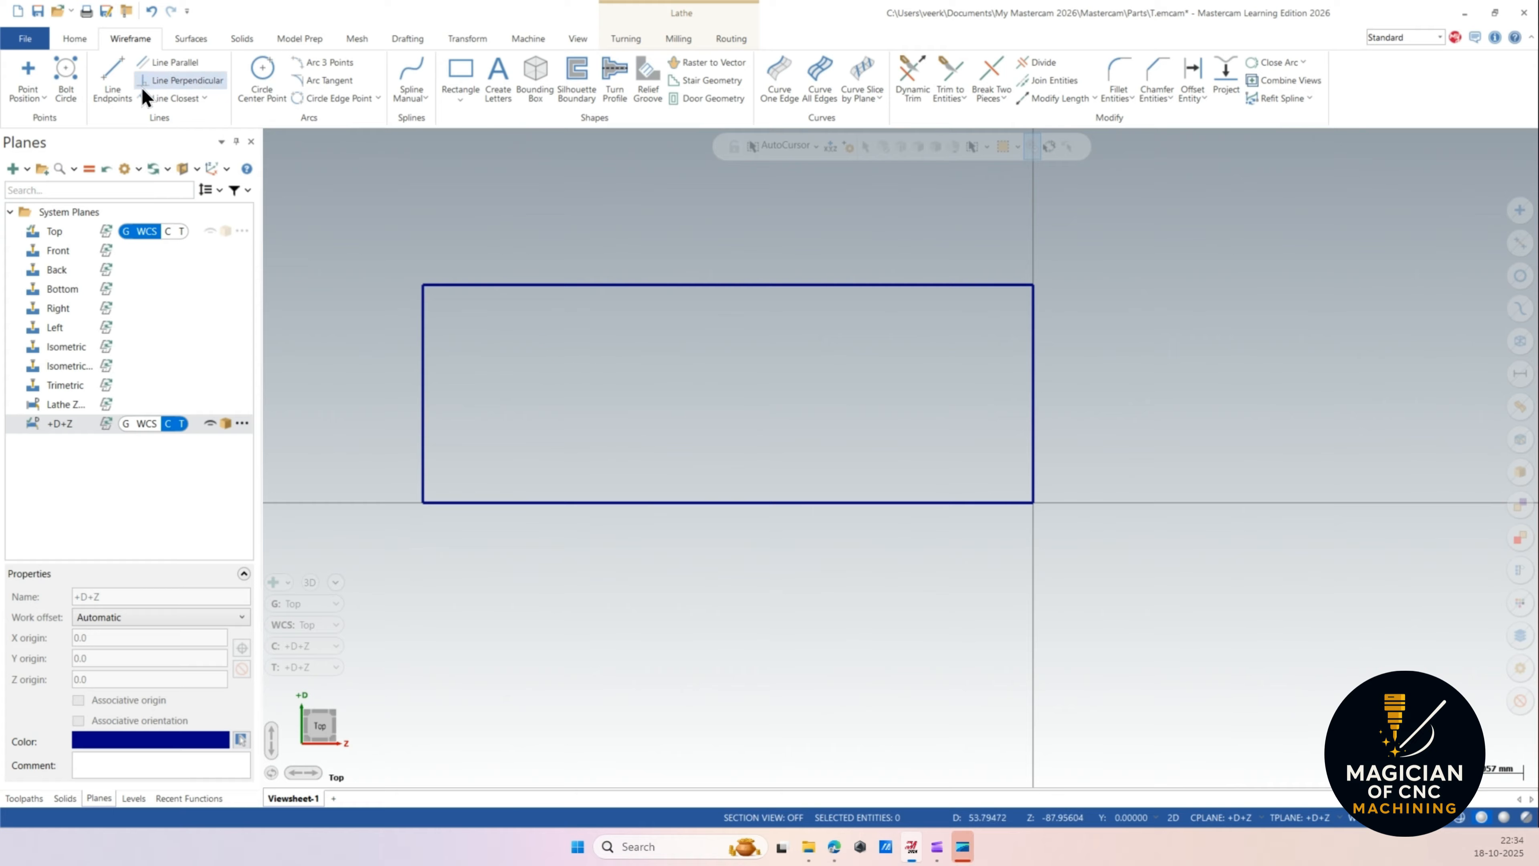
Draw a horizontal construction line near the rectangle's right end at axis offset 6.
click(115, 71)
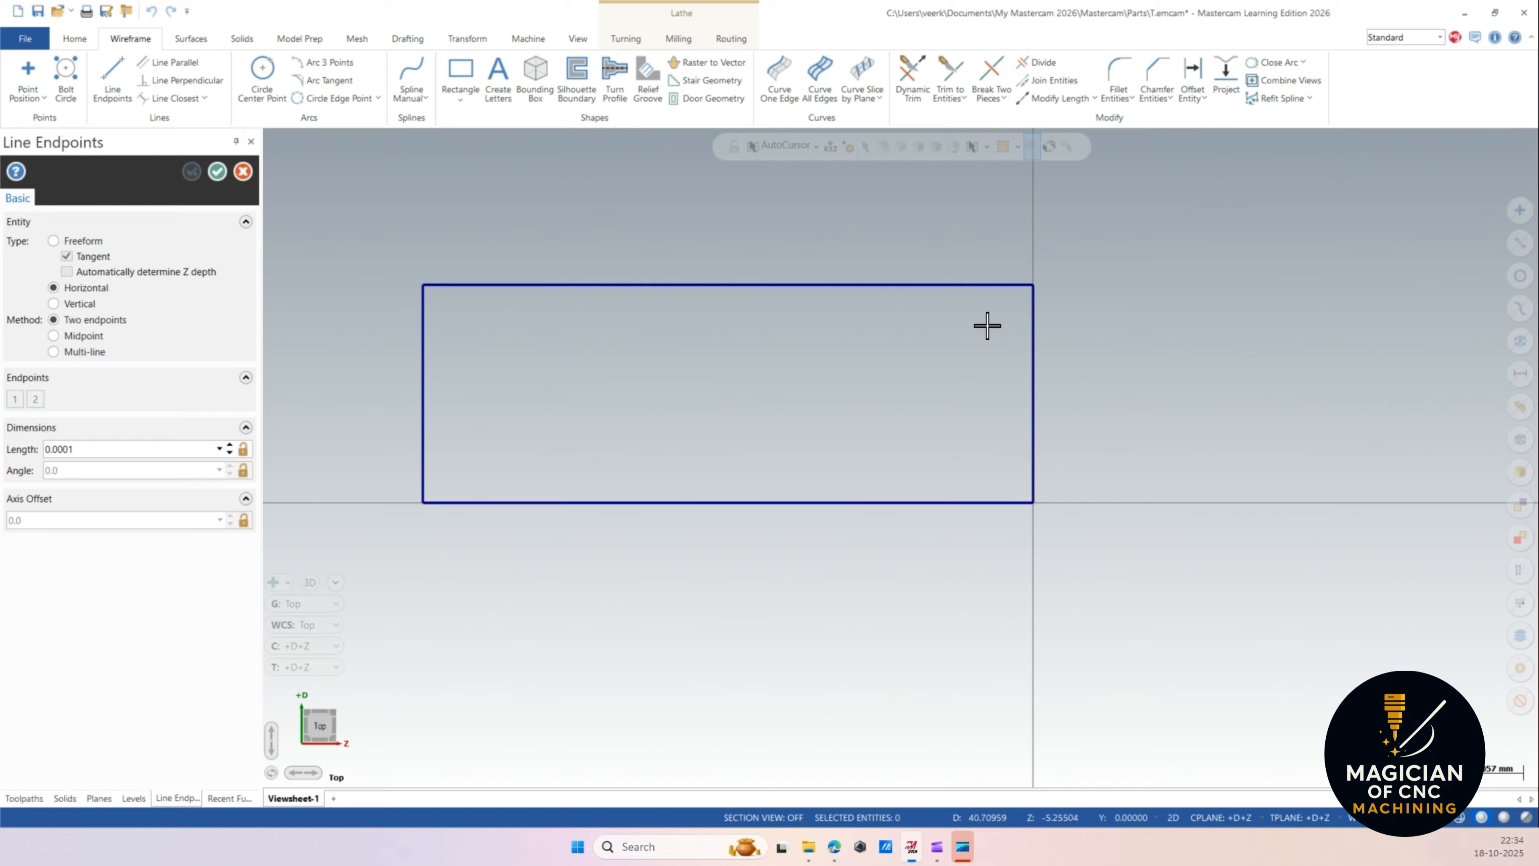
click(1058, 464)
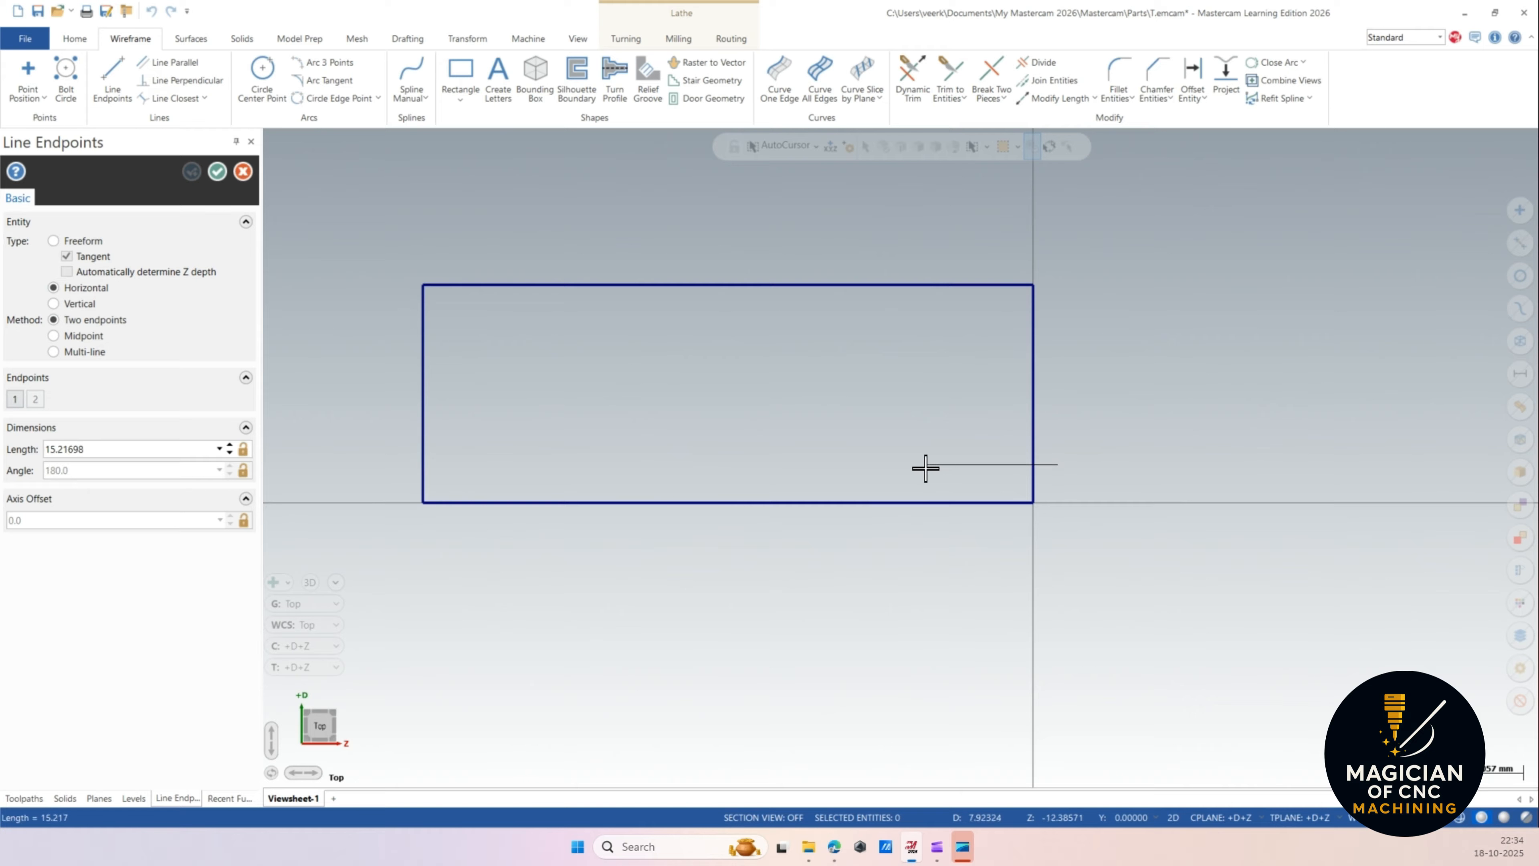
click(930, 455)
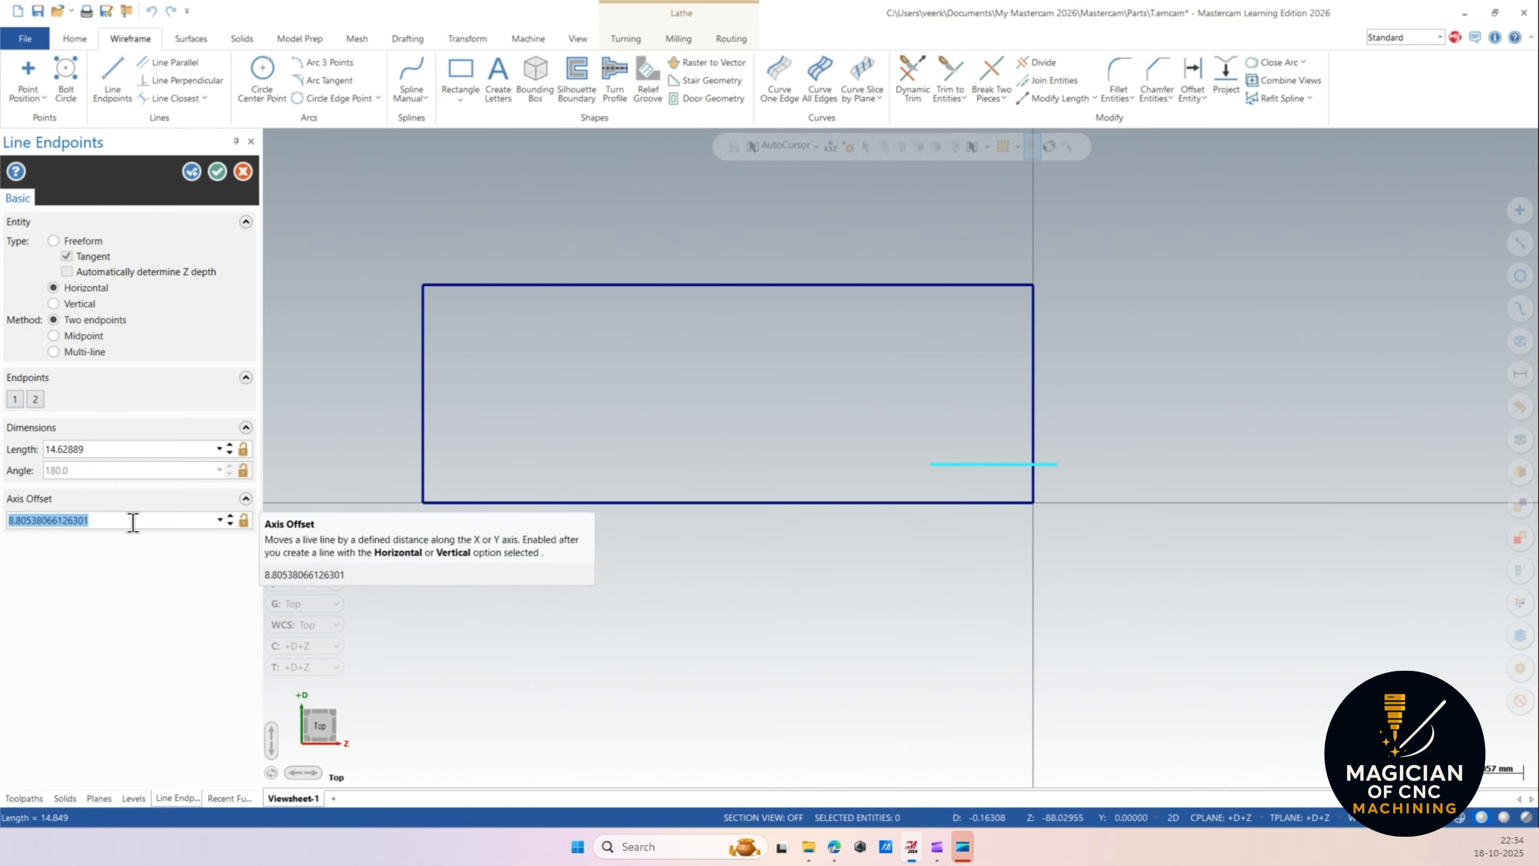
text(6)
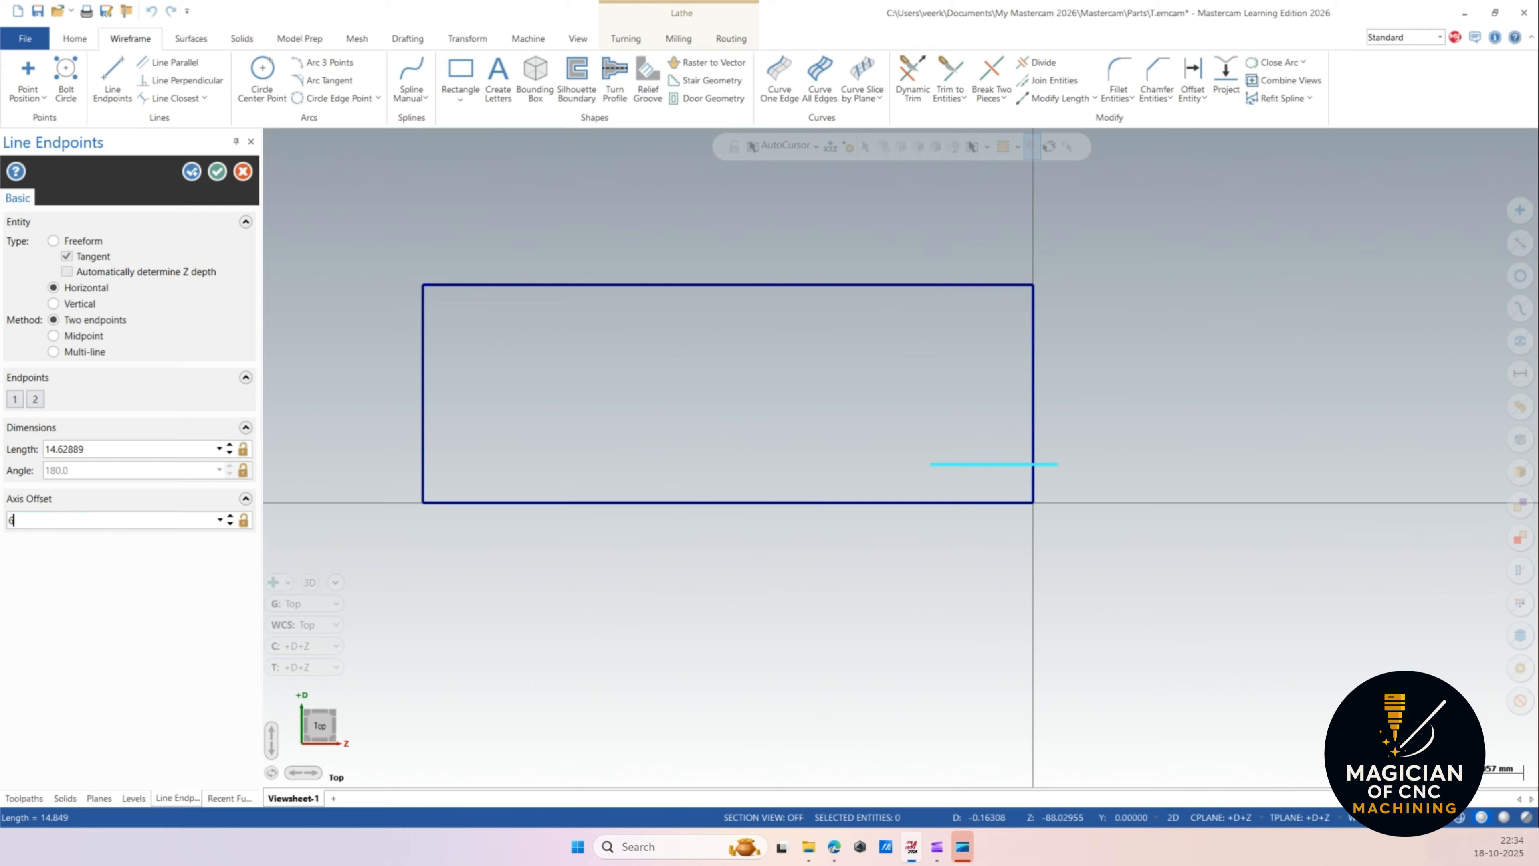
key(Return)
Draw a second horizontal line inside the rectangle at axis offset 18.
click(889, 437)
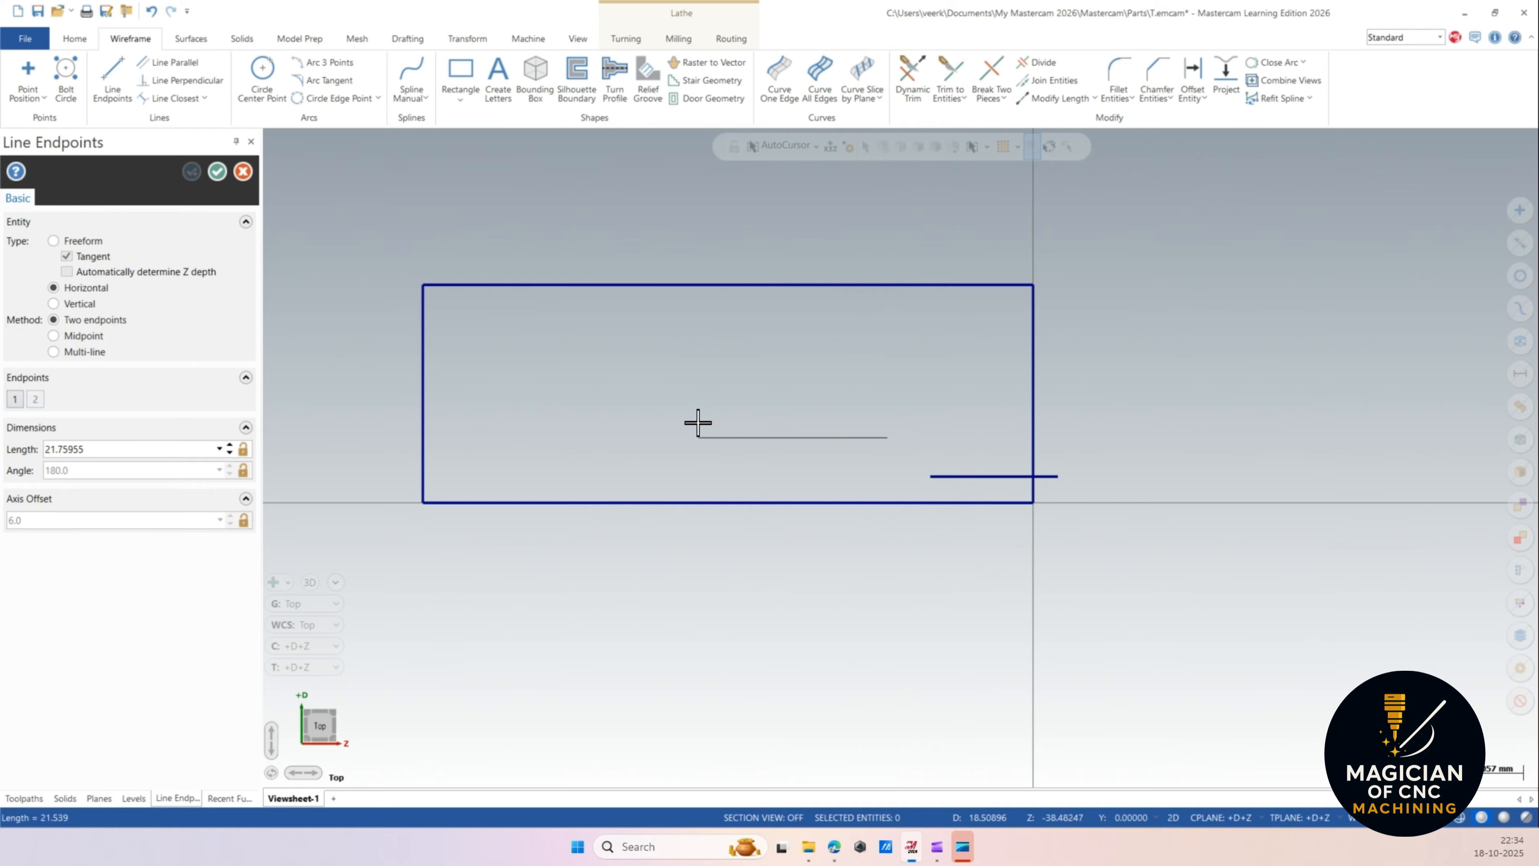
click(698, 423)
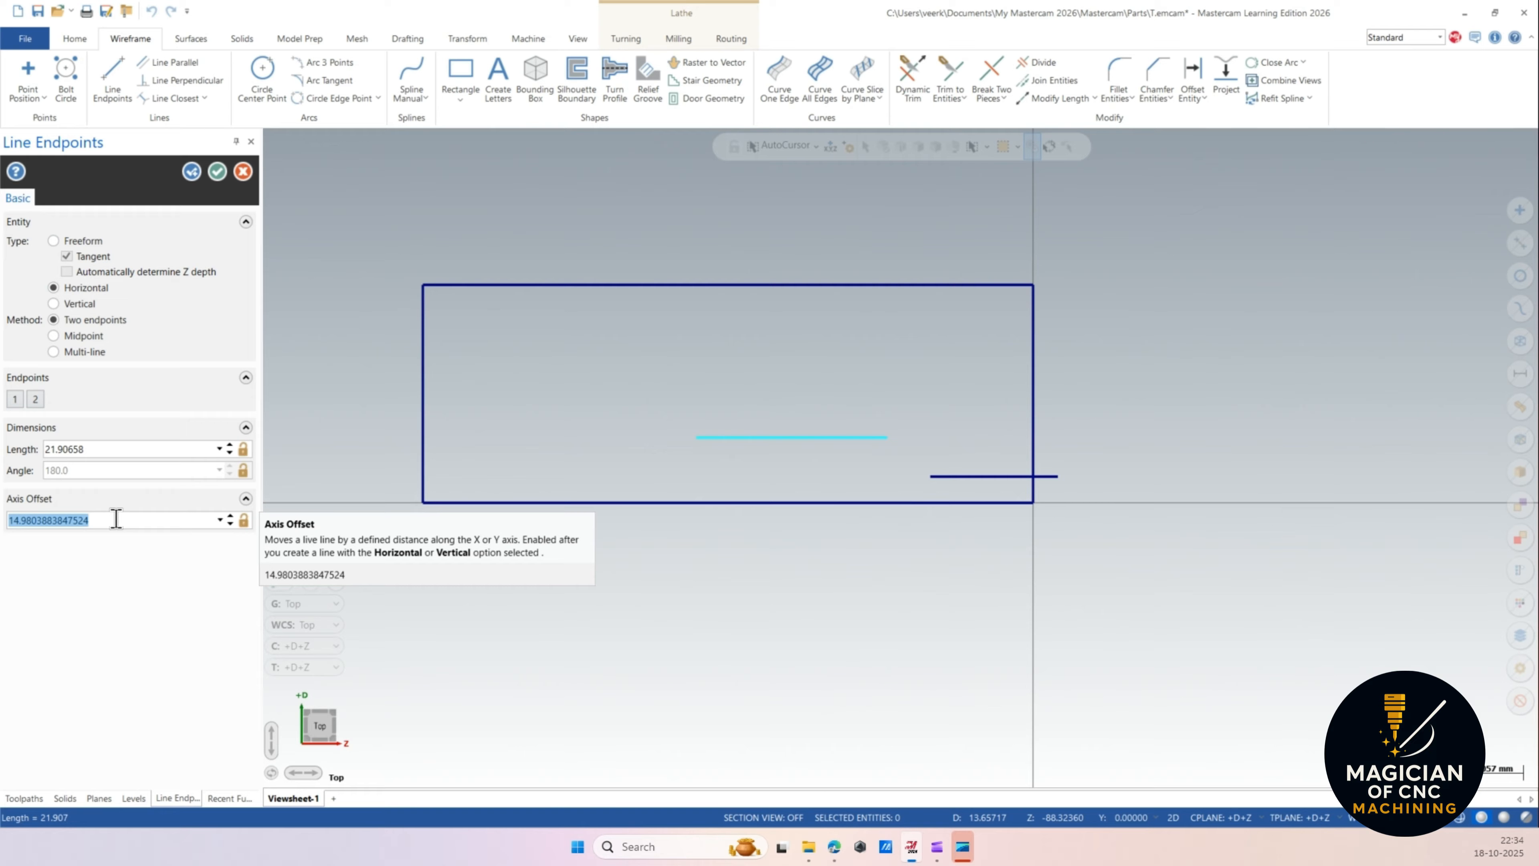
text(18)
key(Return)
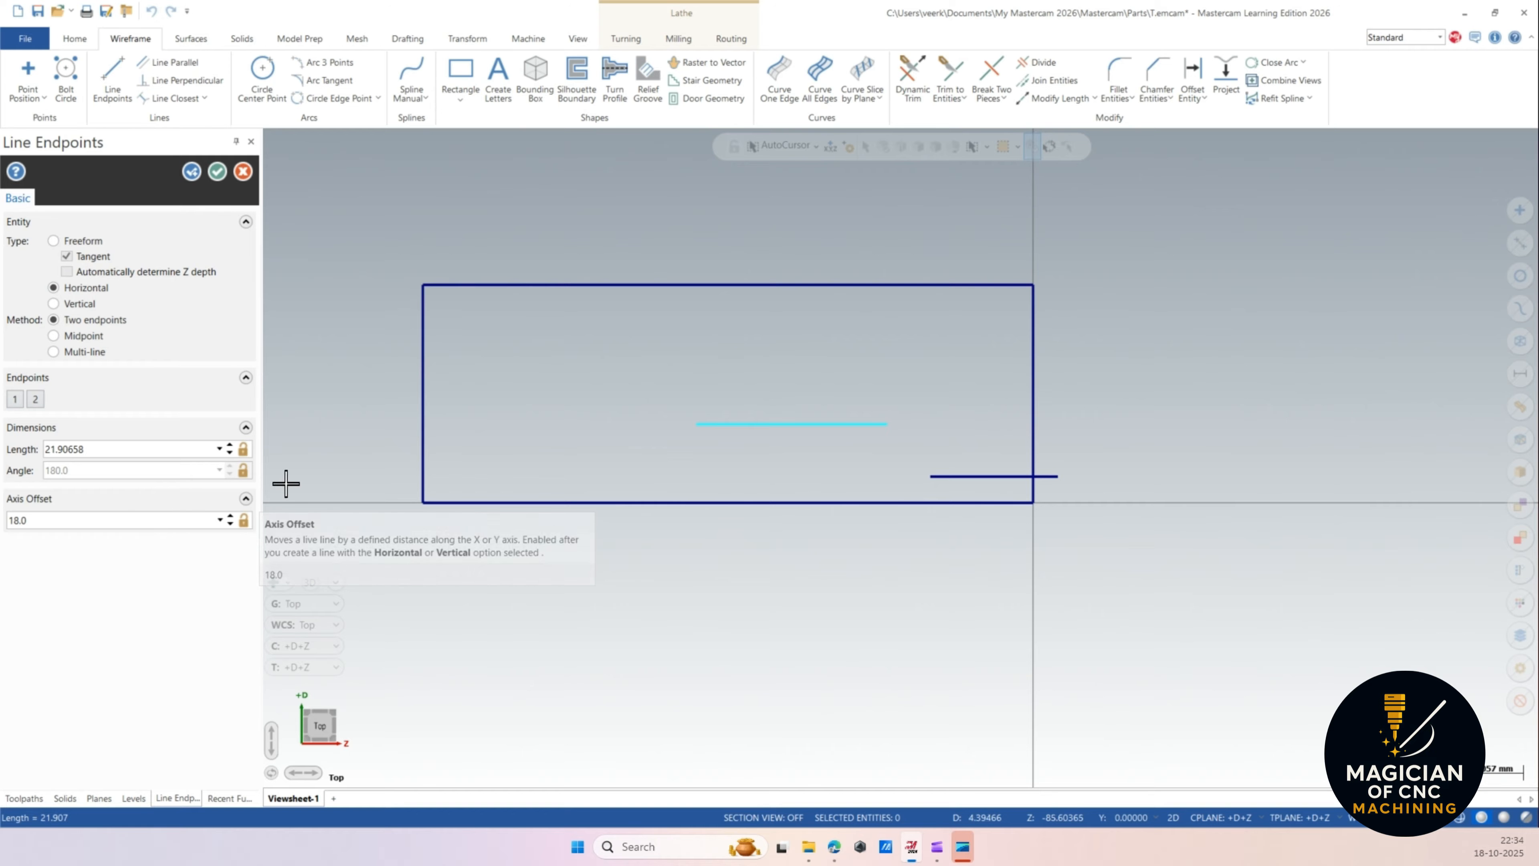
Draw a third horizontal line near the rectangle's top at axis offset 45.
click(718, 353)
click(559, 352)
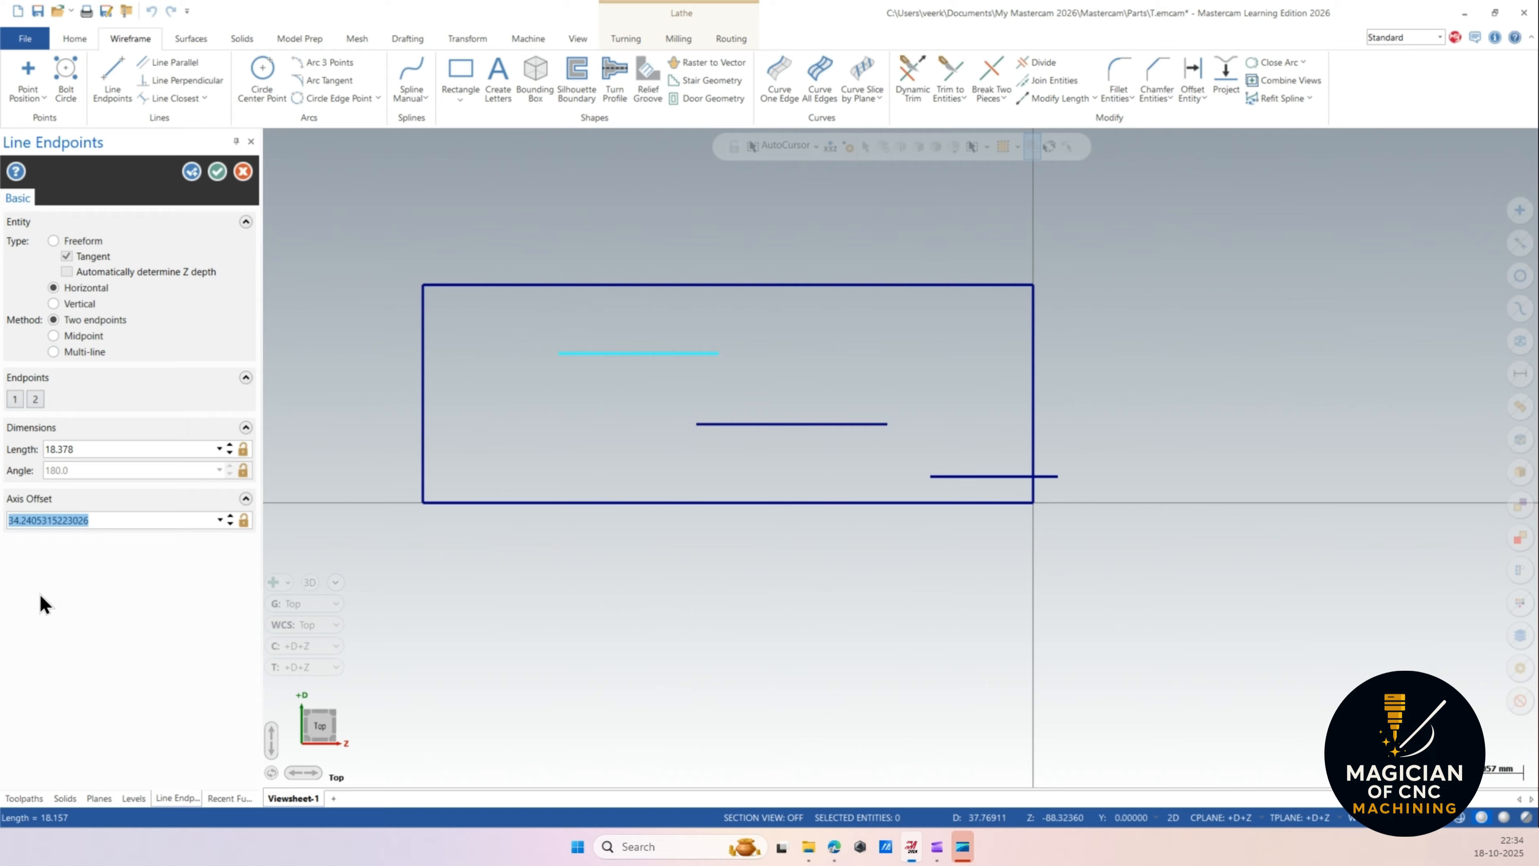
text(45.0)
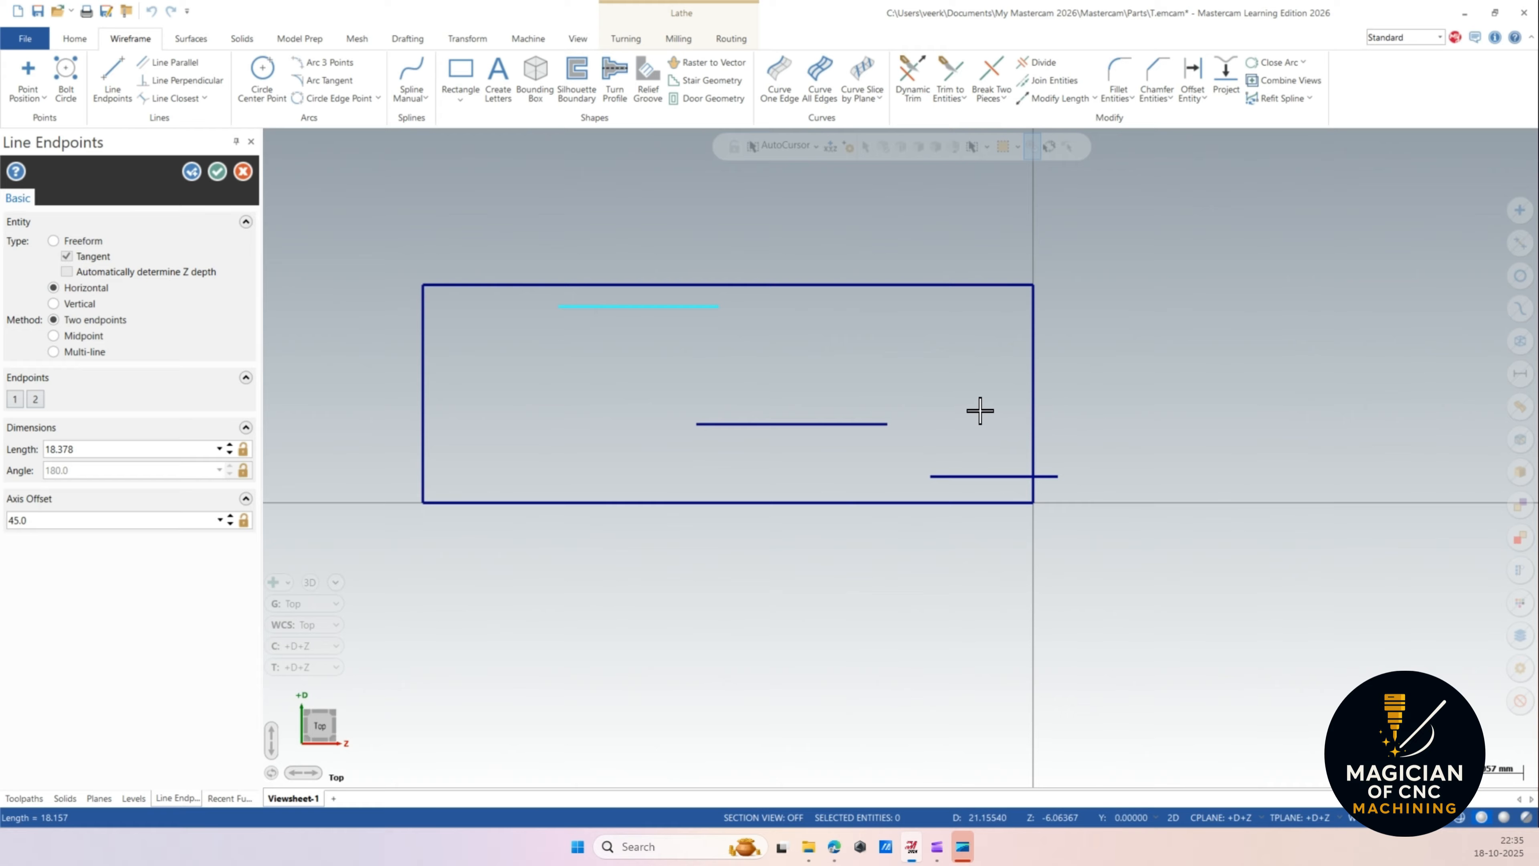
Switch to vertical lines and draw one near the right end at axis offset -4.
click(81, 302)
click(991, 374)
click(989, 585)
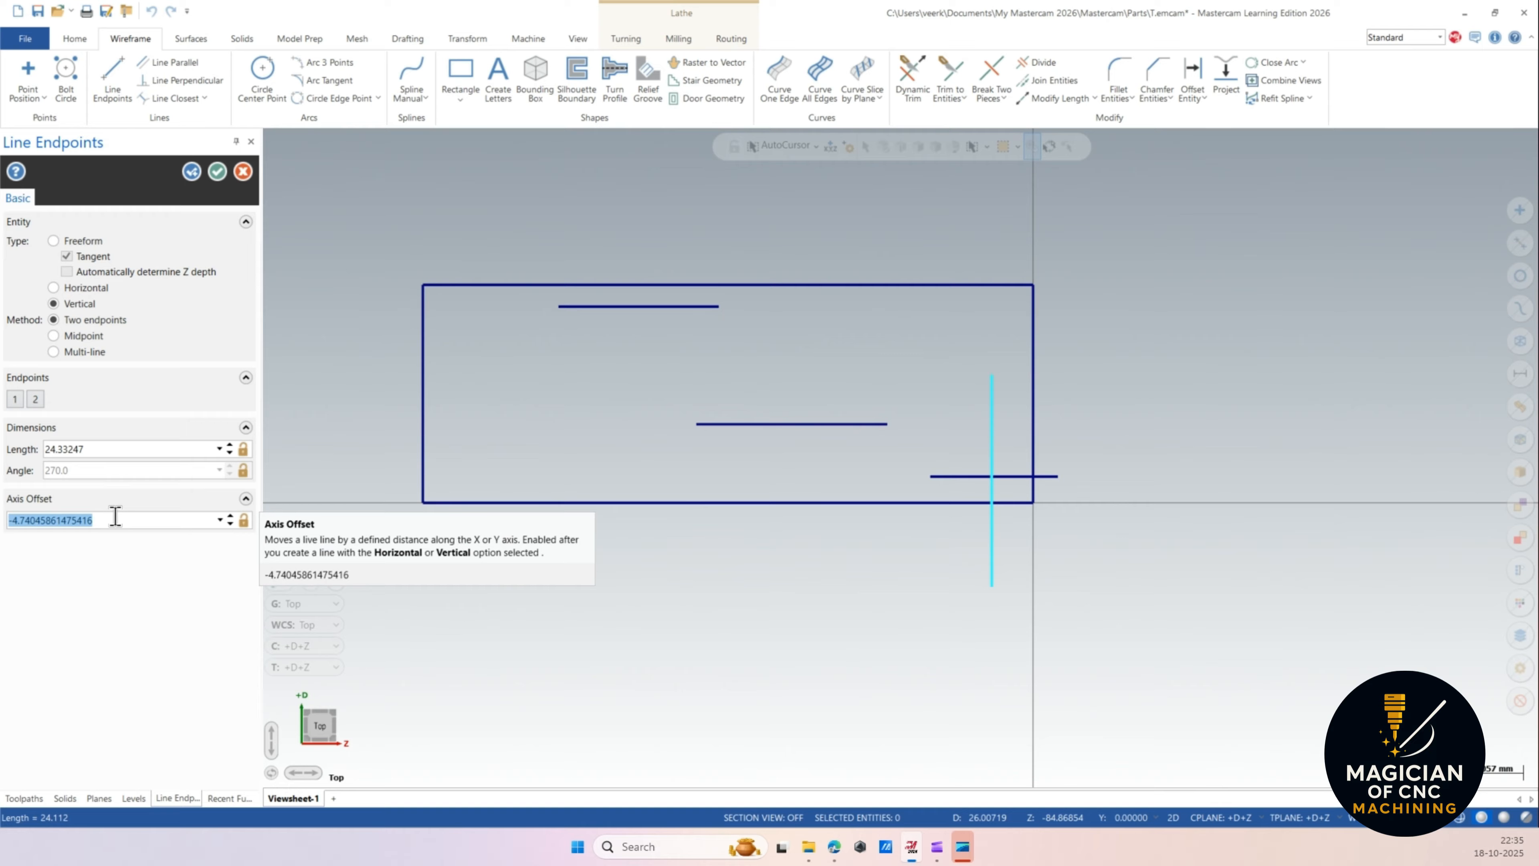
text(-4)
key(Return)
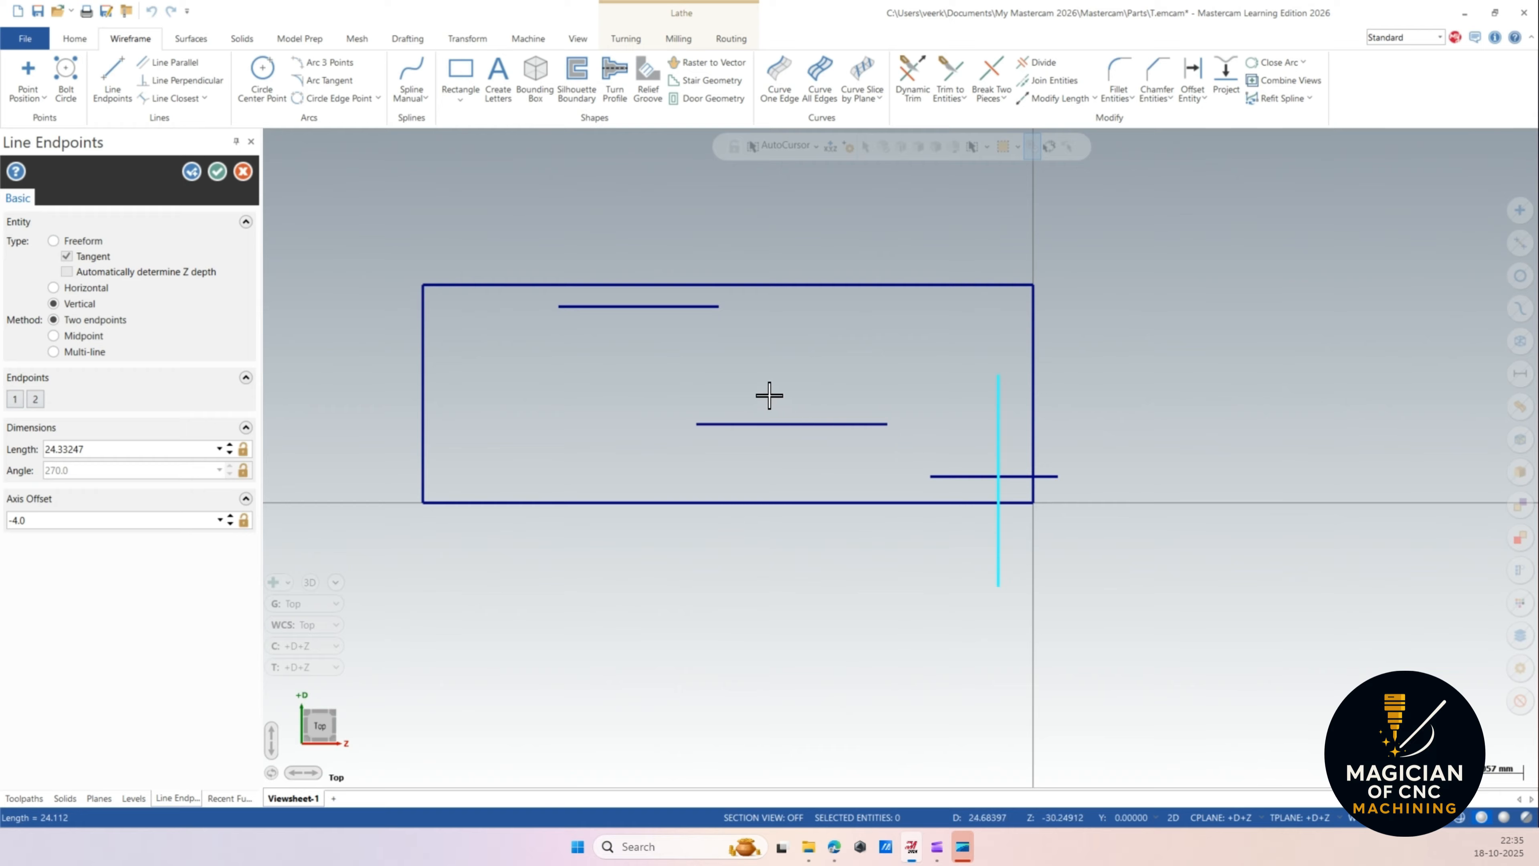
Draw another vertical line through the middle at axis offset -34 and accept the lines.
click(756, 344)
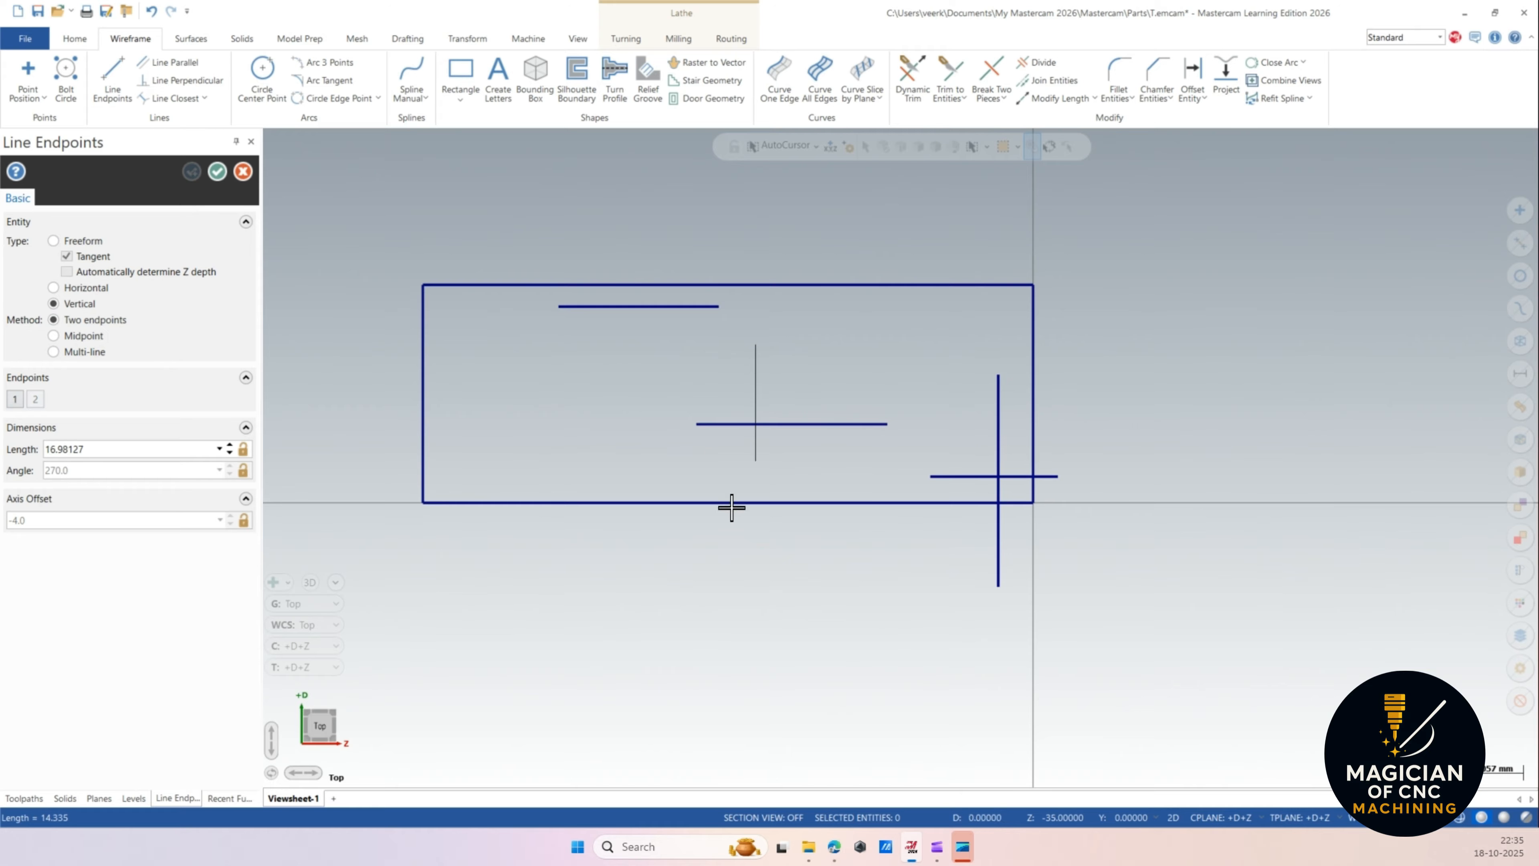
click(741, 549)
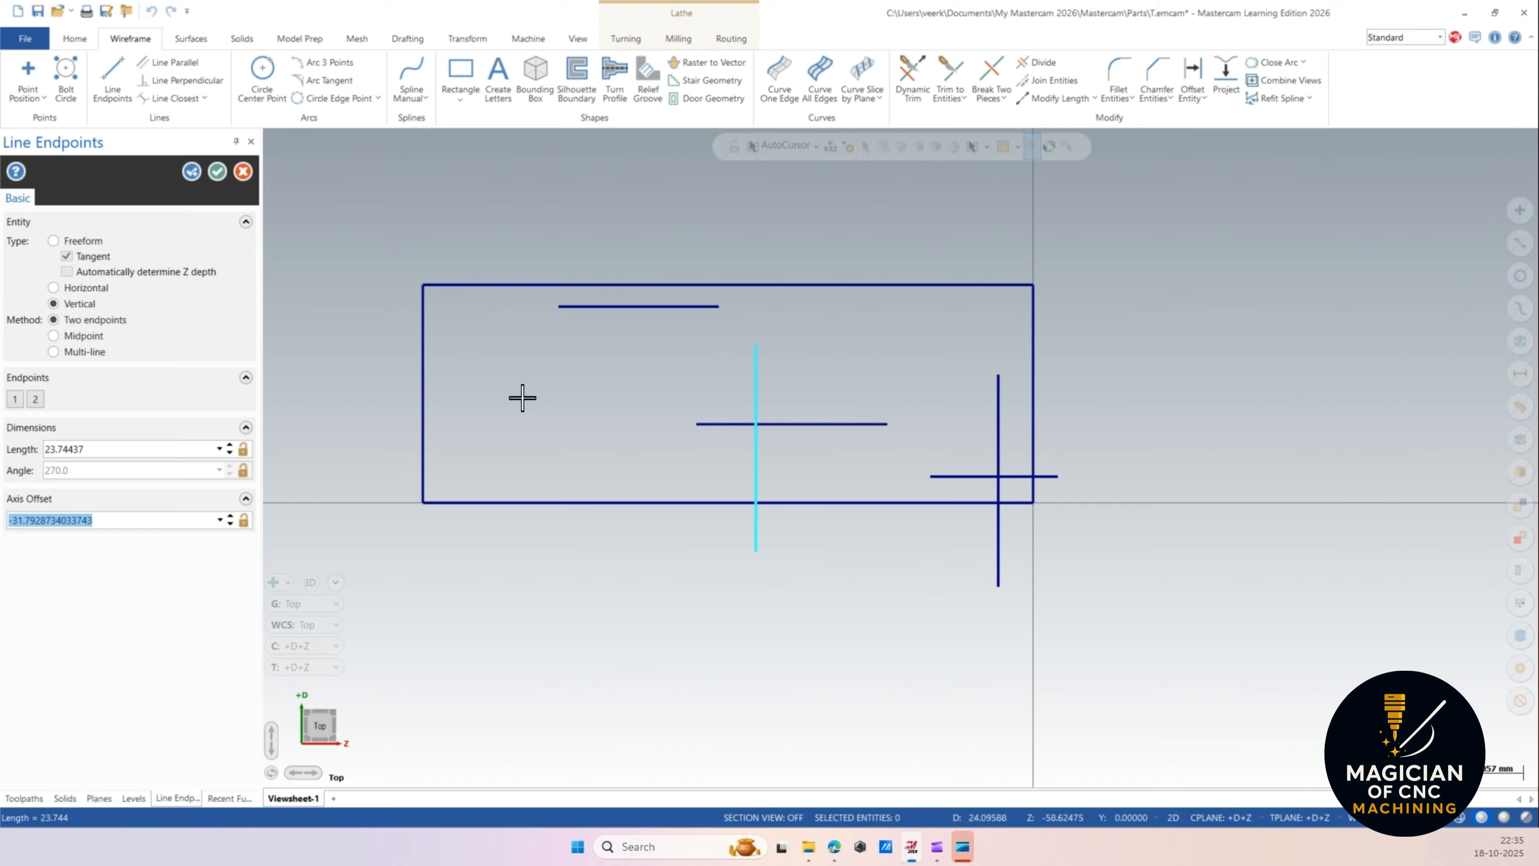
text(-)
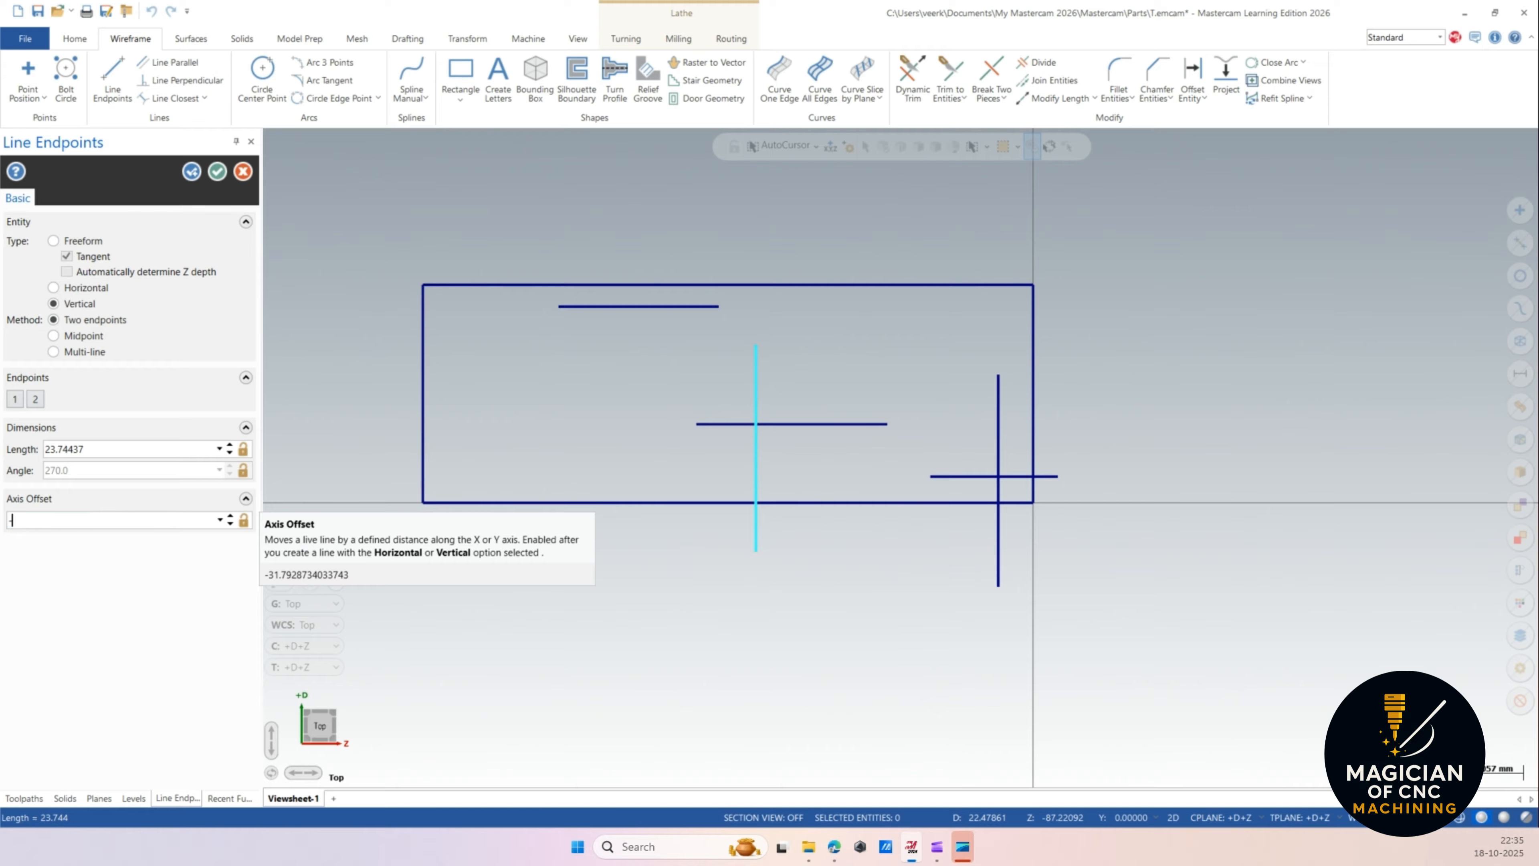
text(34)
key(Return)
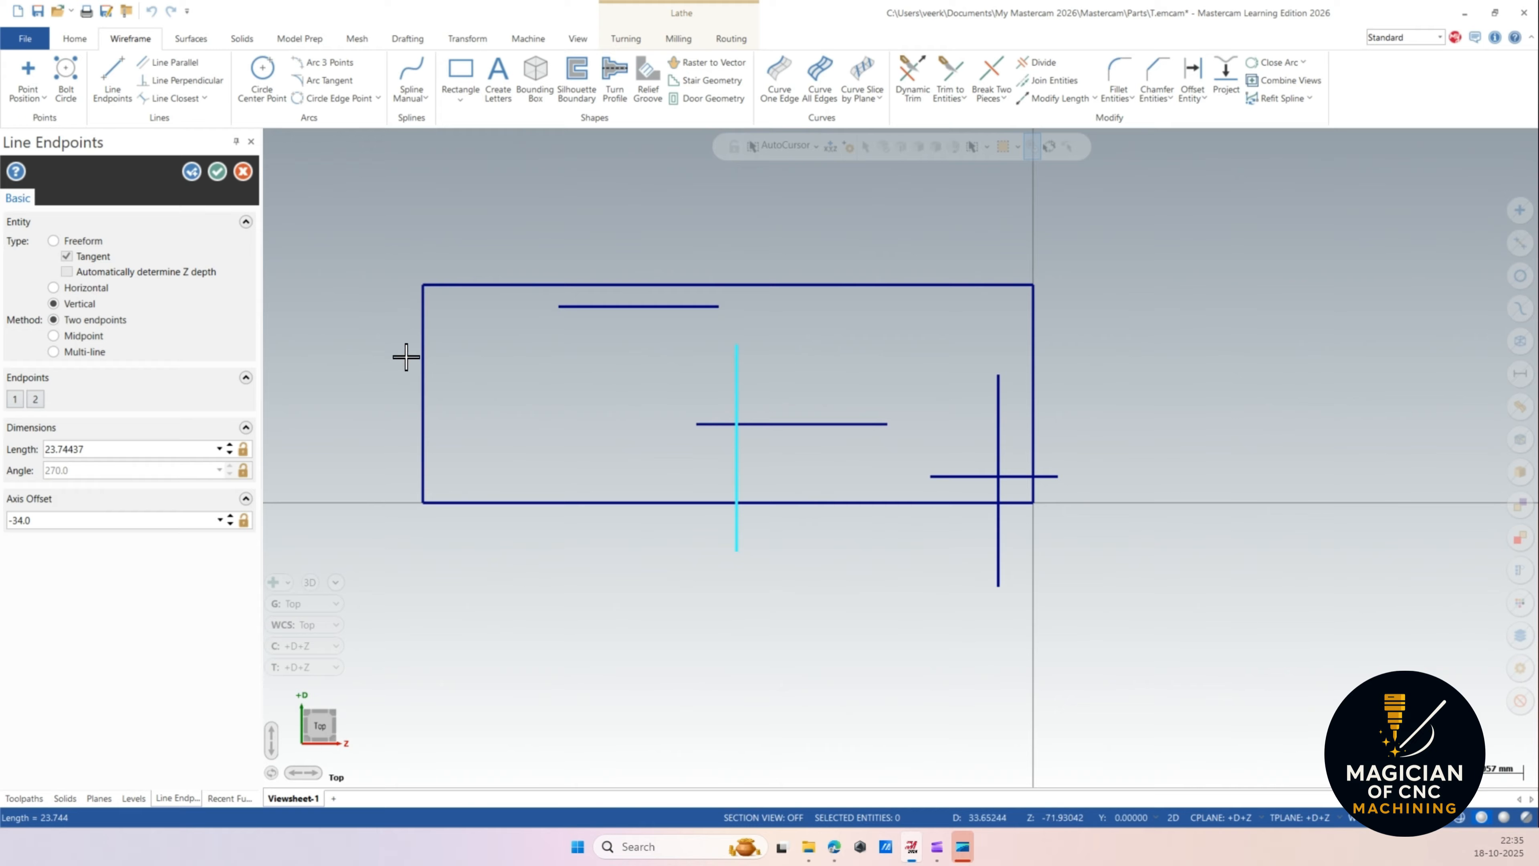
click(218, 172)
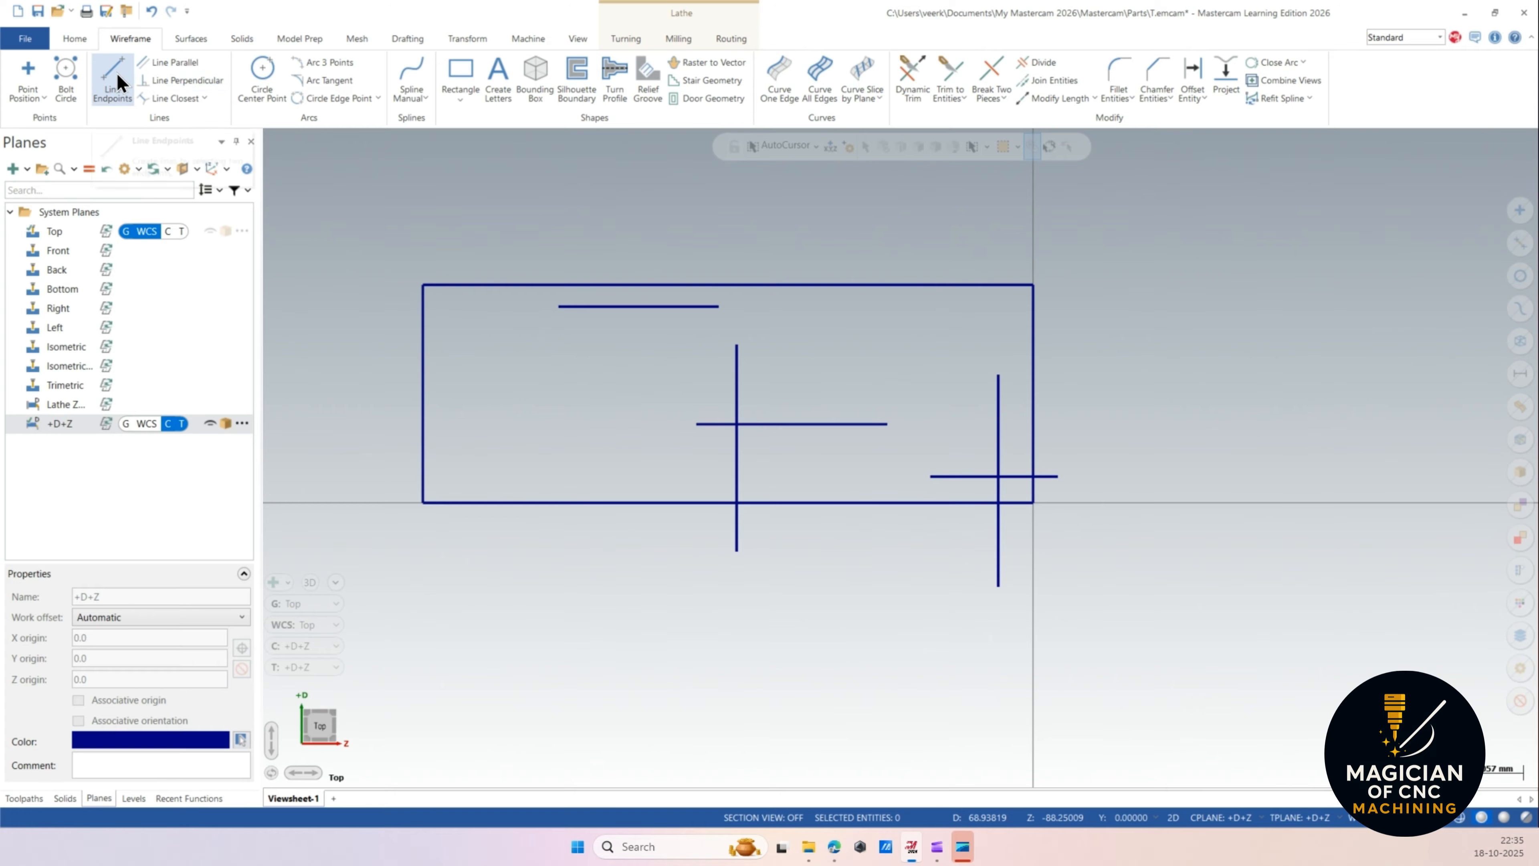
Draw lines parallel to the rectangle's left edge at an offset of 13 on both sides, then remove the outer one.
click(162, 67)
click(424, 373)
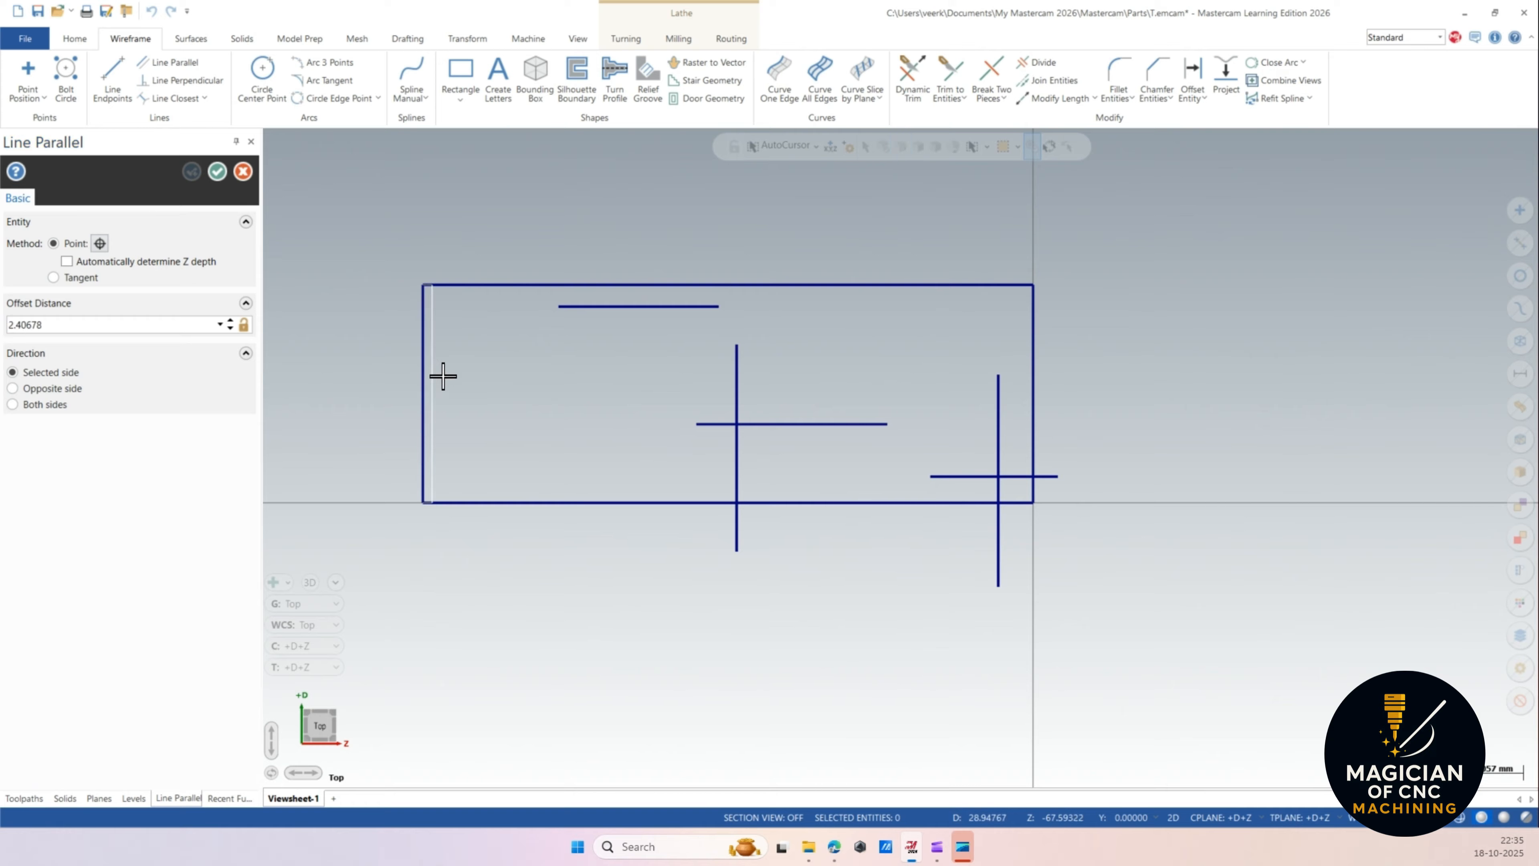
click(510, 388)
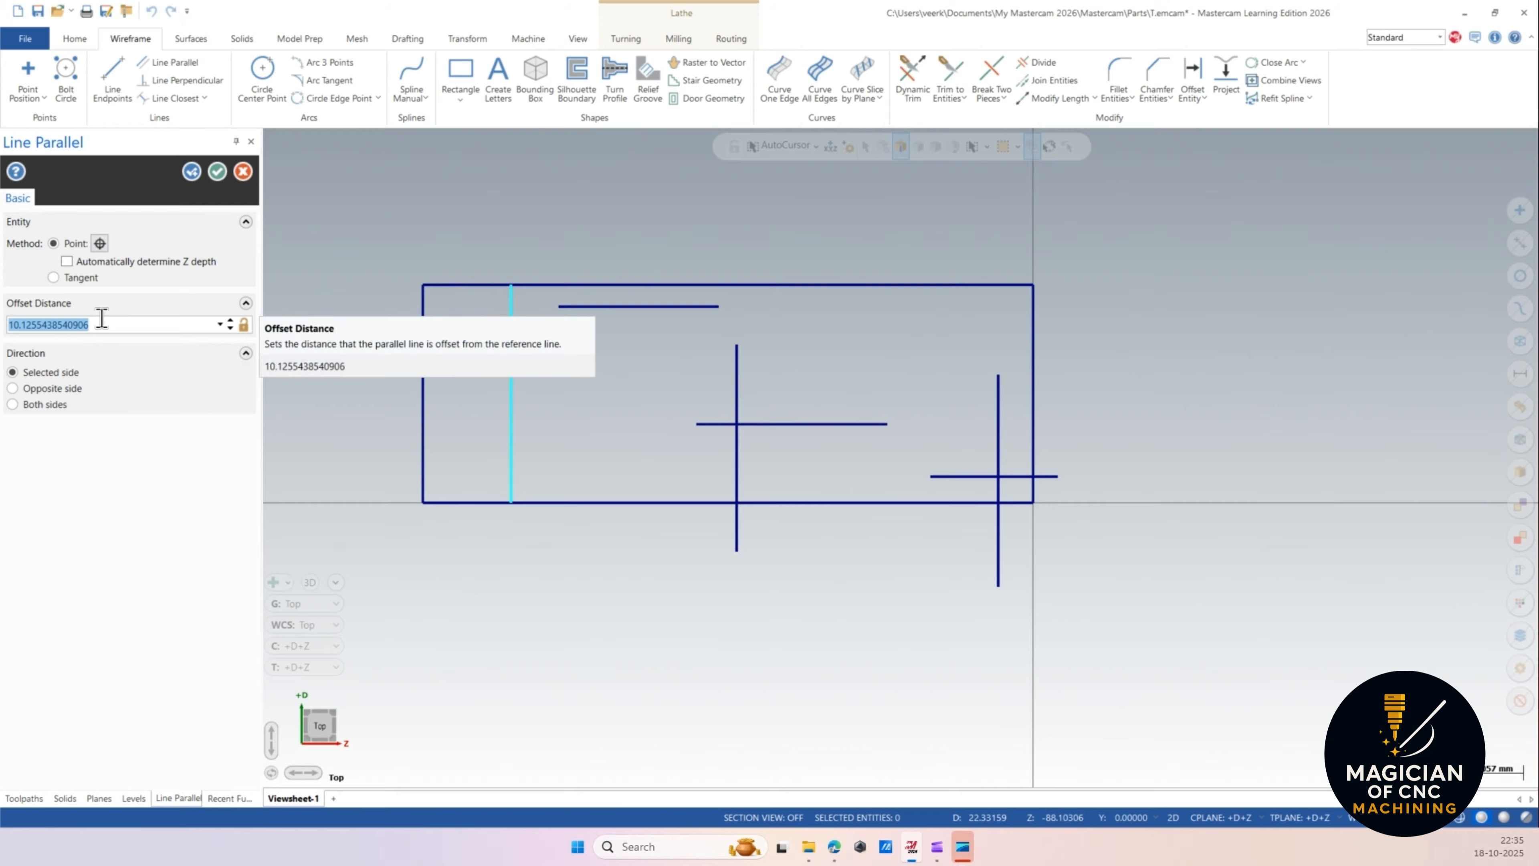
text(13)
key(Return)
click(44, 405)
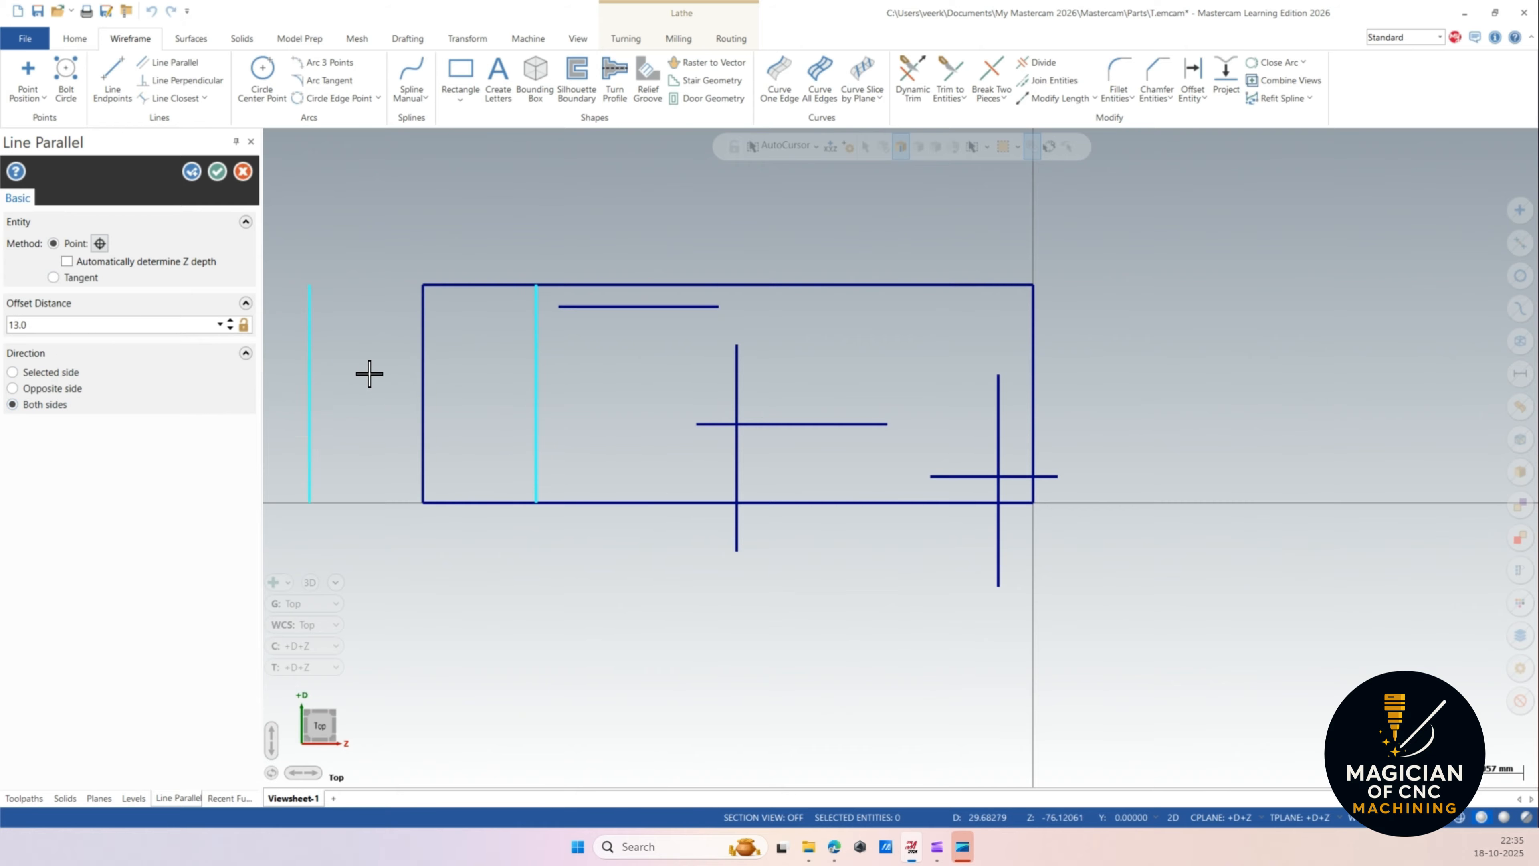
click(217, 171)
click(310, 330)
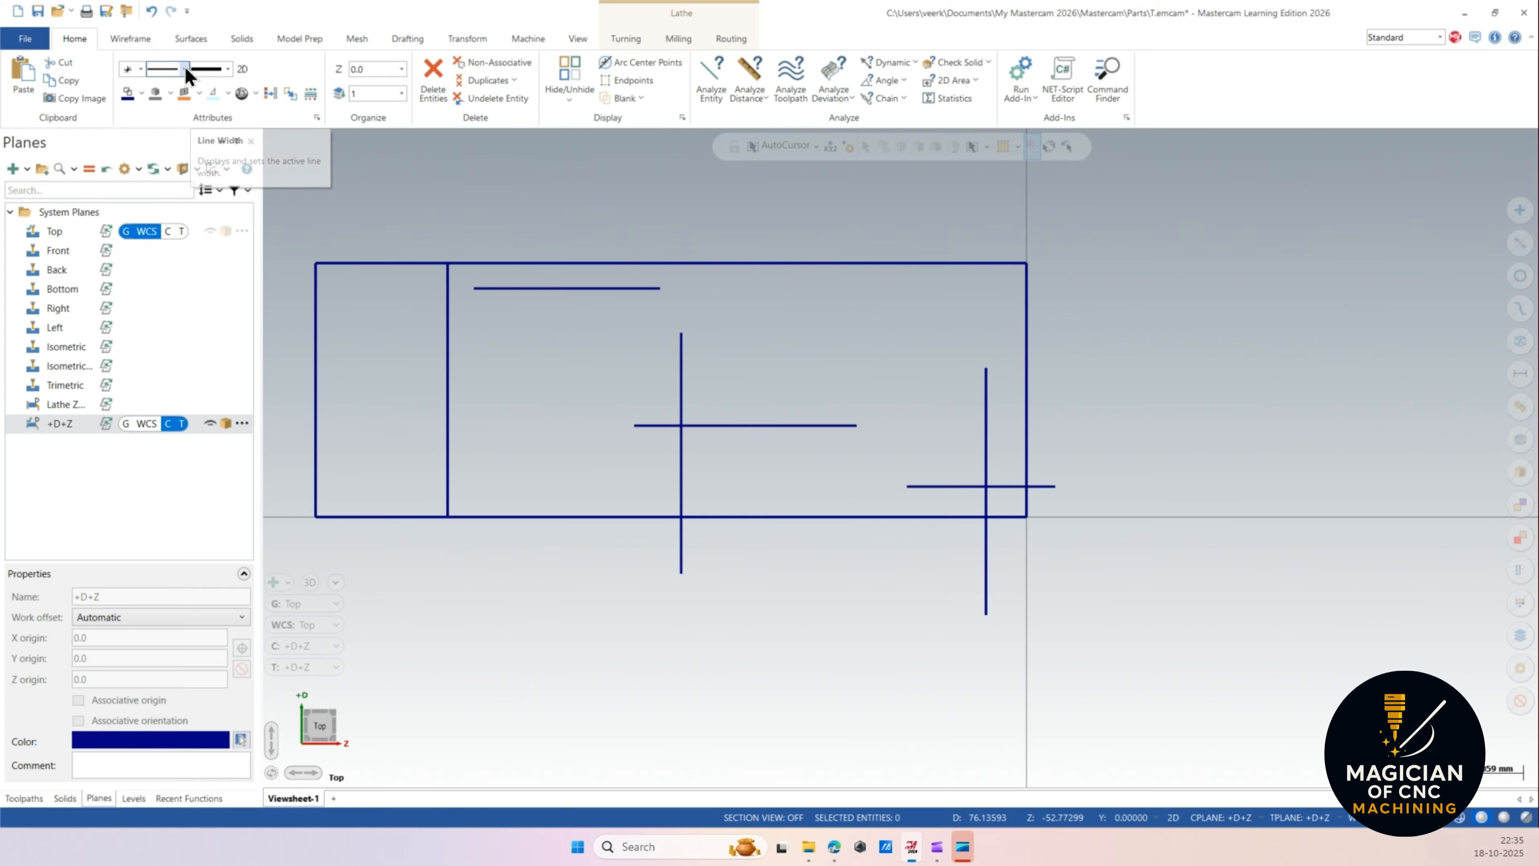
Set the current drawing colour to green.
click(142, 92)
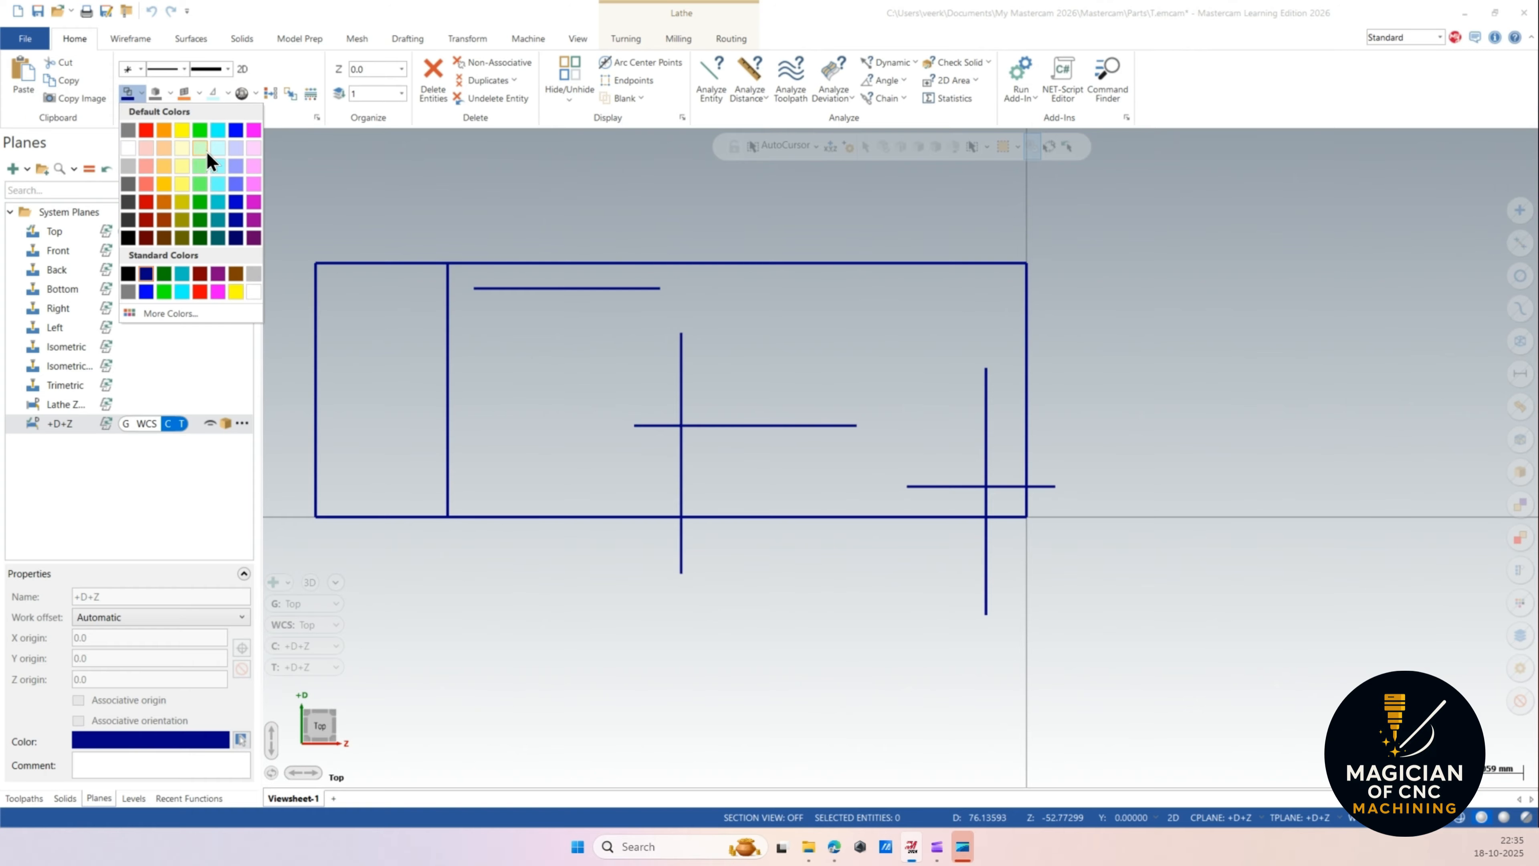
click(196, 272)
scroll(770, 328, up, 1)
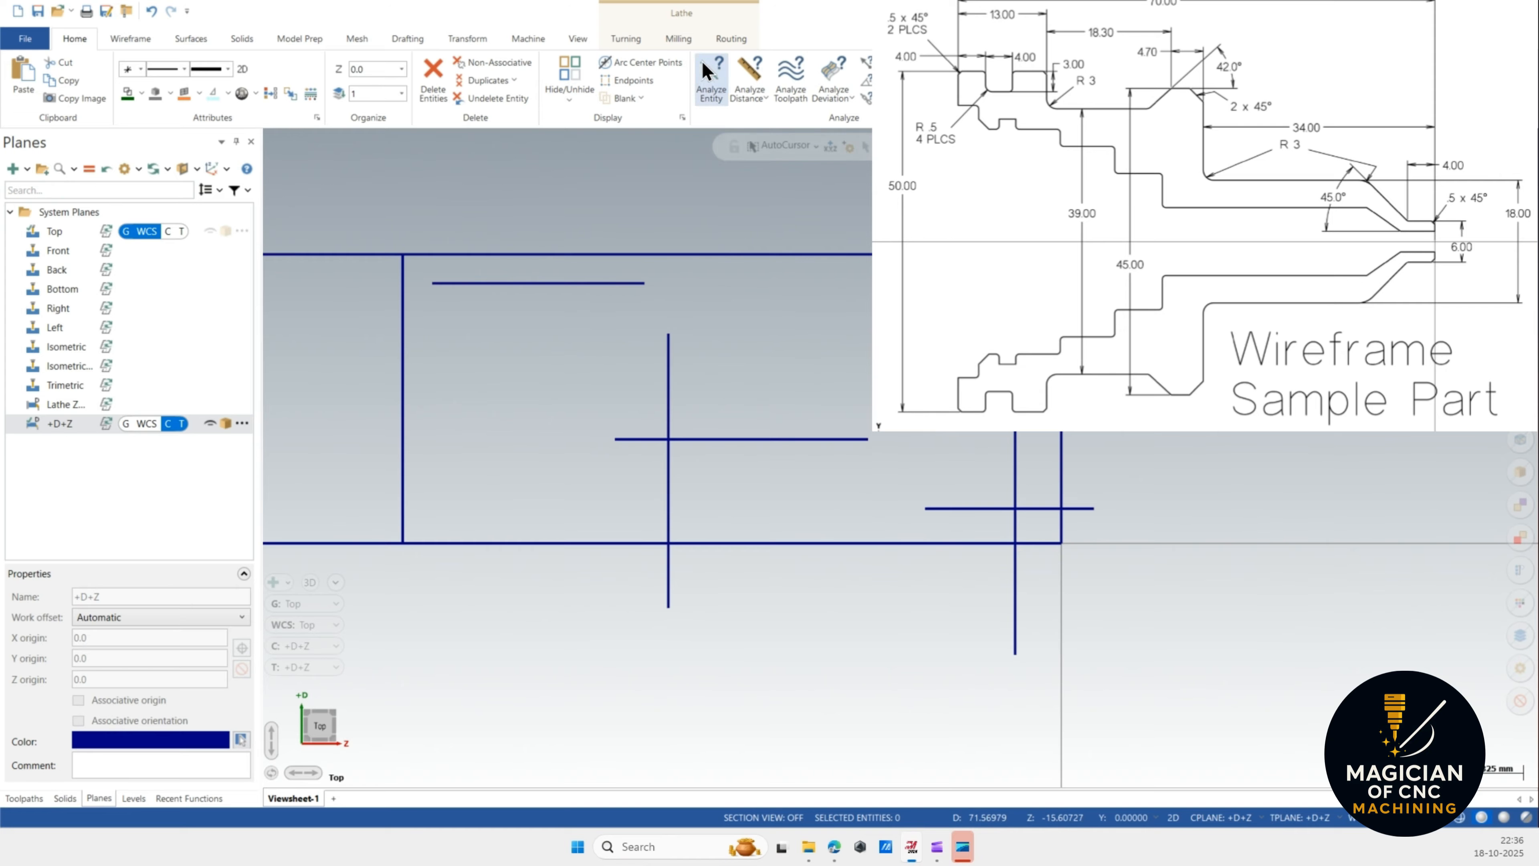
Dynamically trim the lines at the right end to form the small shoulder step of the profile.
click(141, 39)
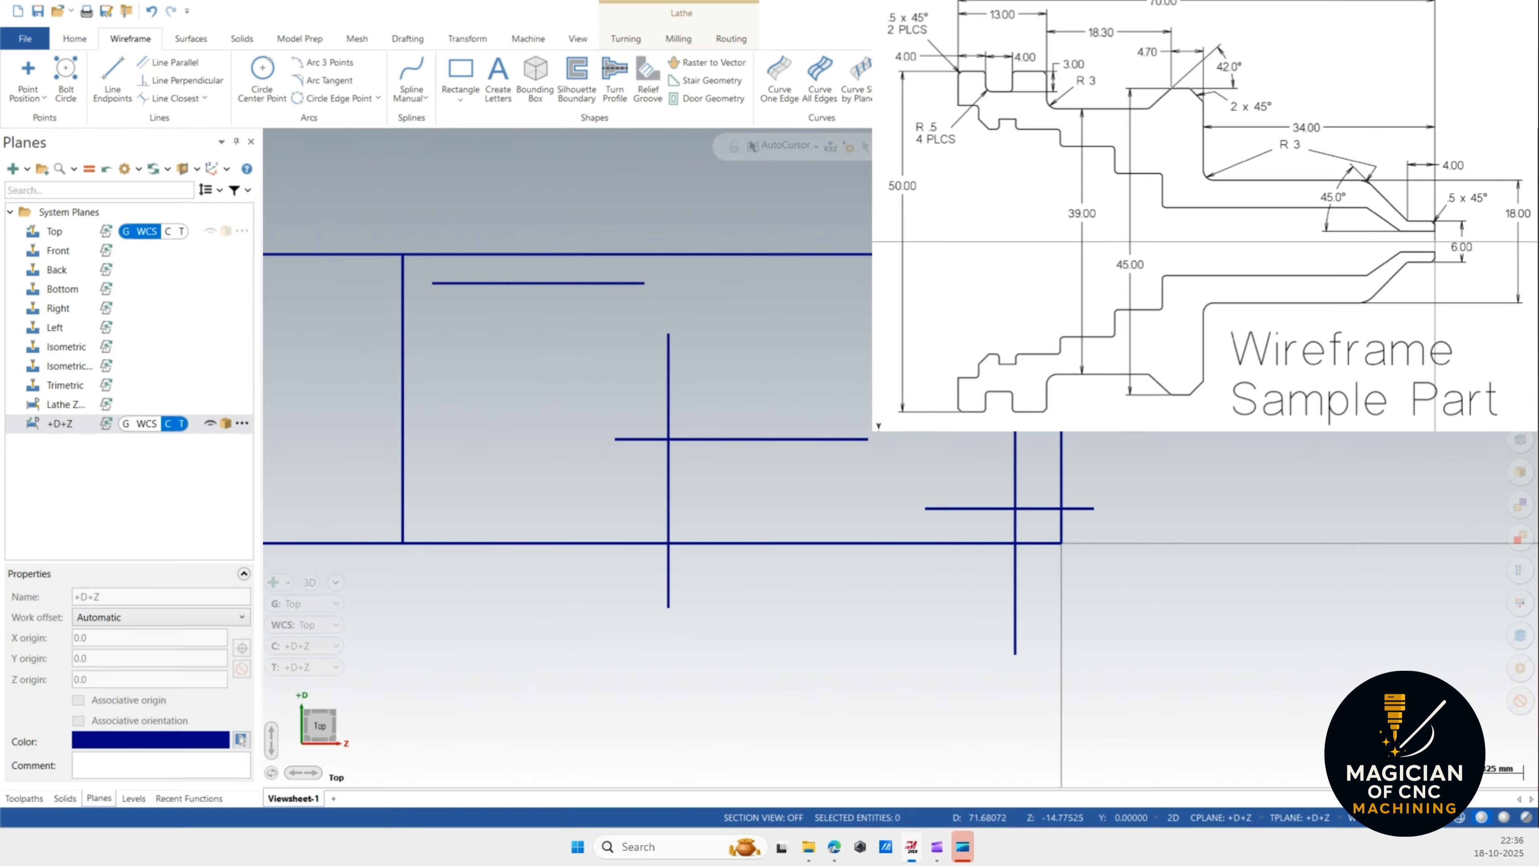
scroll(1075, 530, up, 4)
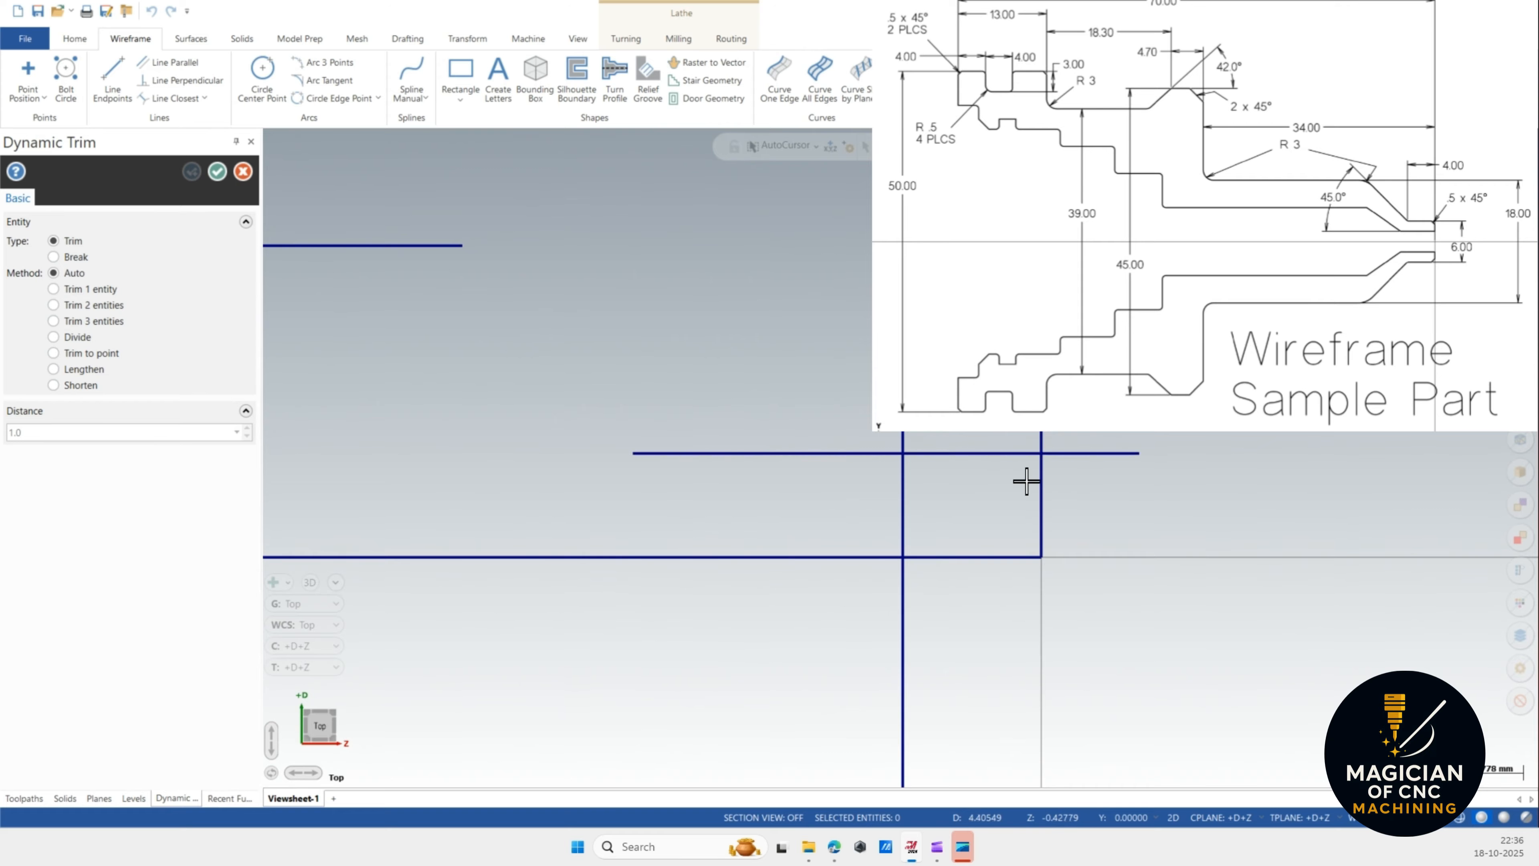
click(1016, 453)
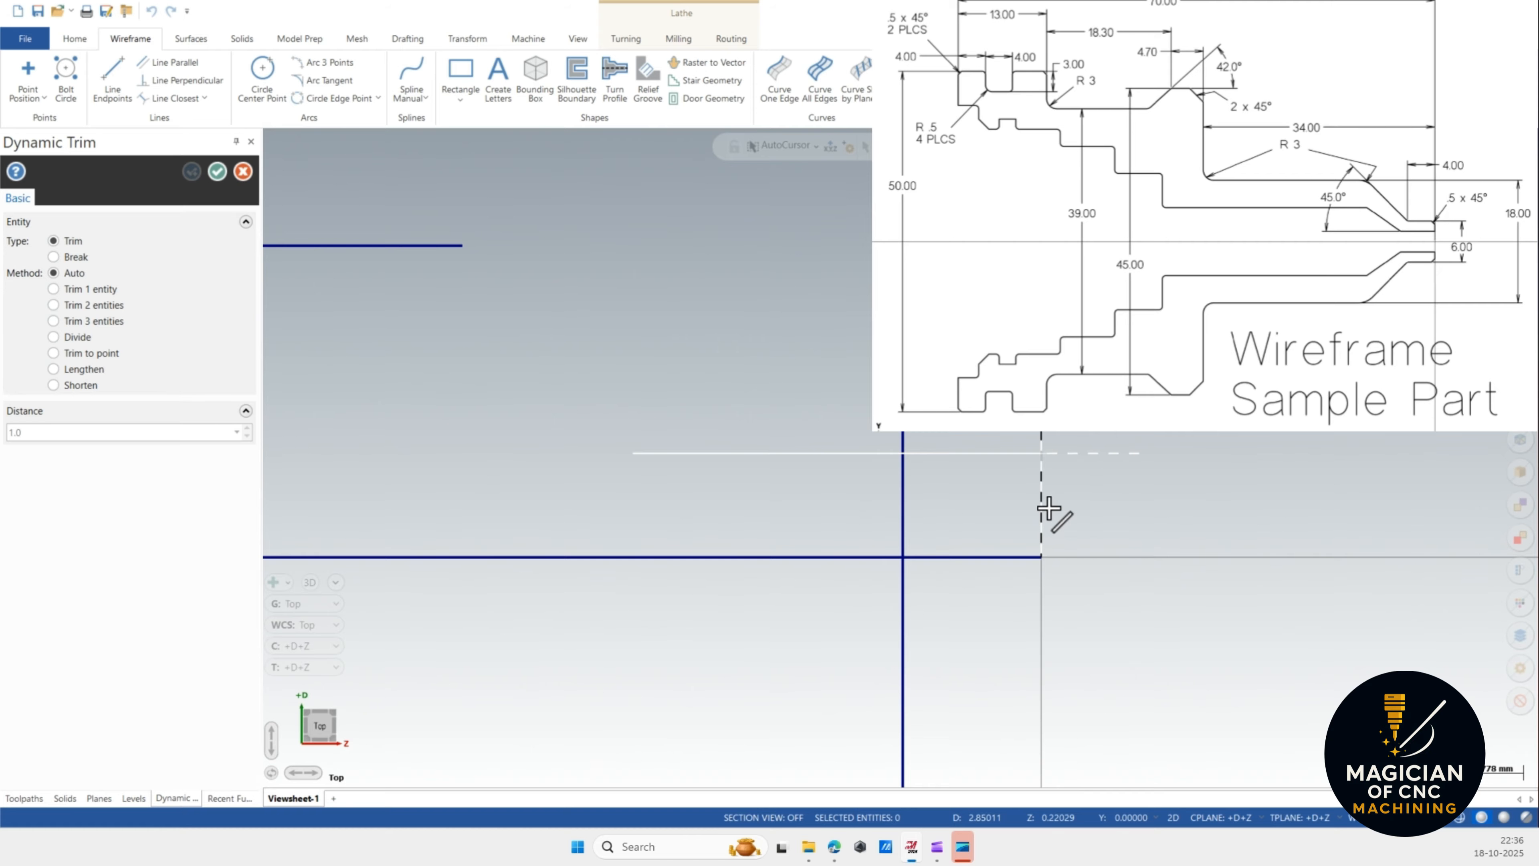
scroll(1048, 508, up, 1)
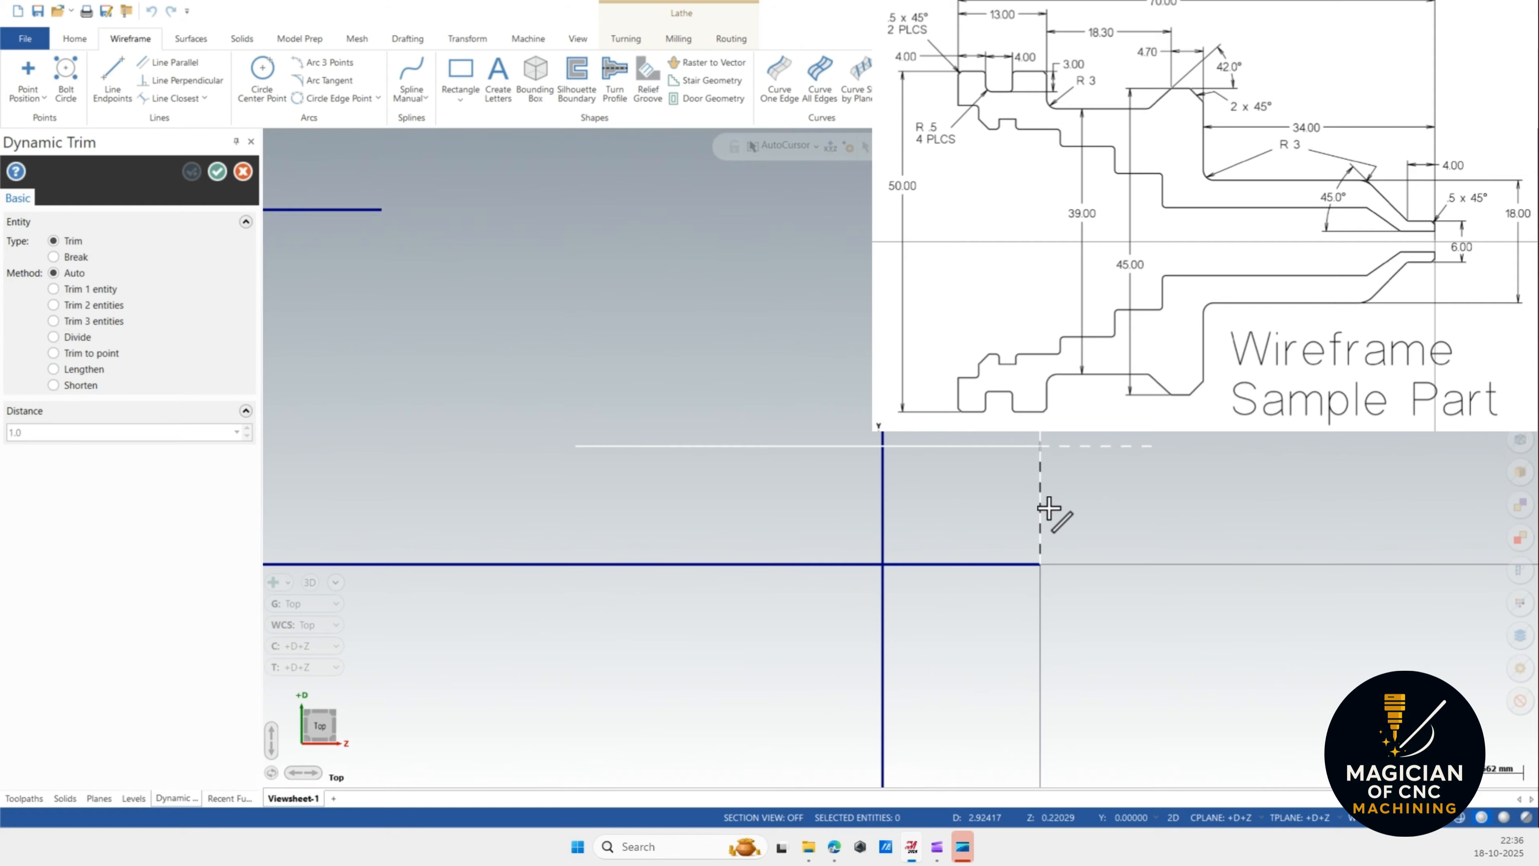
click(1048, 509)
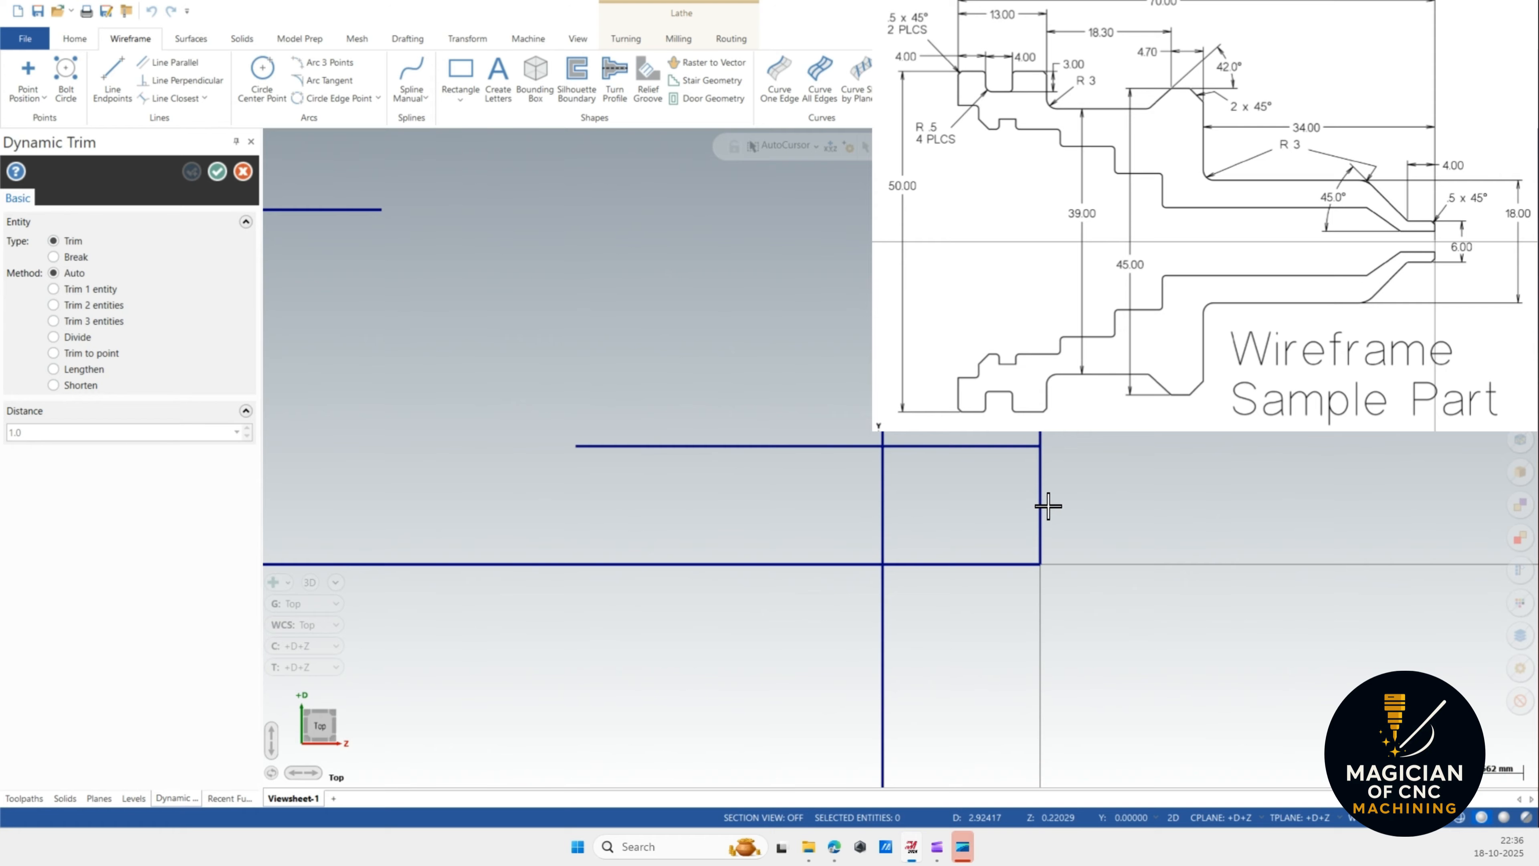
click(1038, 464)
scroll(1092, 523, down, 2)
scroll(1091, 522, down, 2)
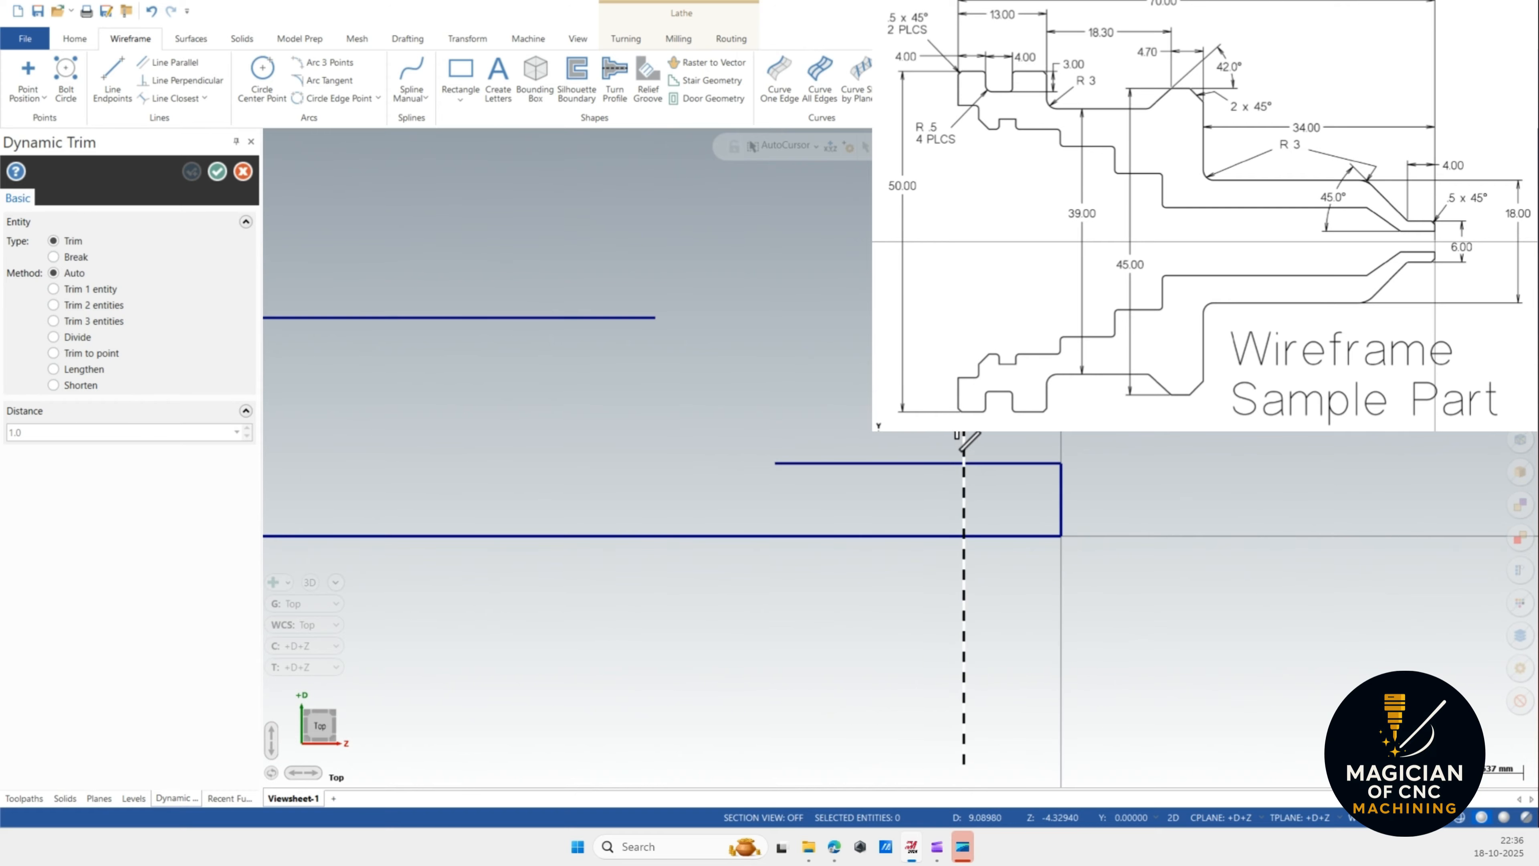
click(959, 426)
click(1007, 465)
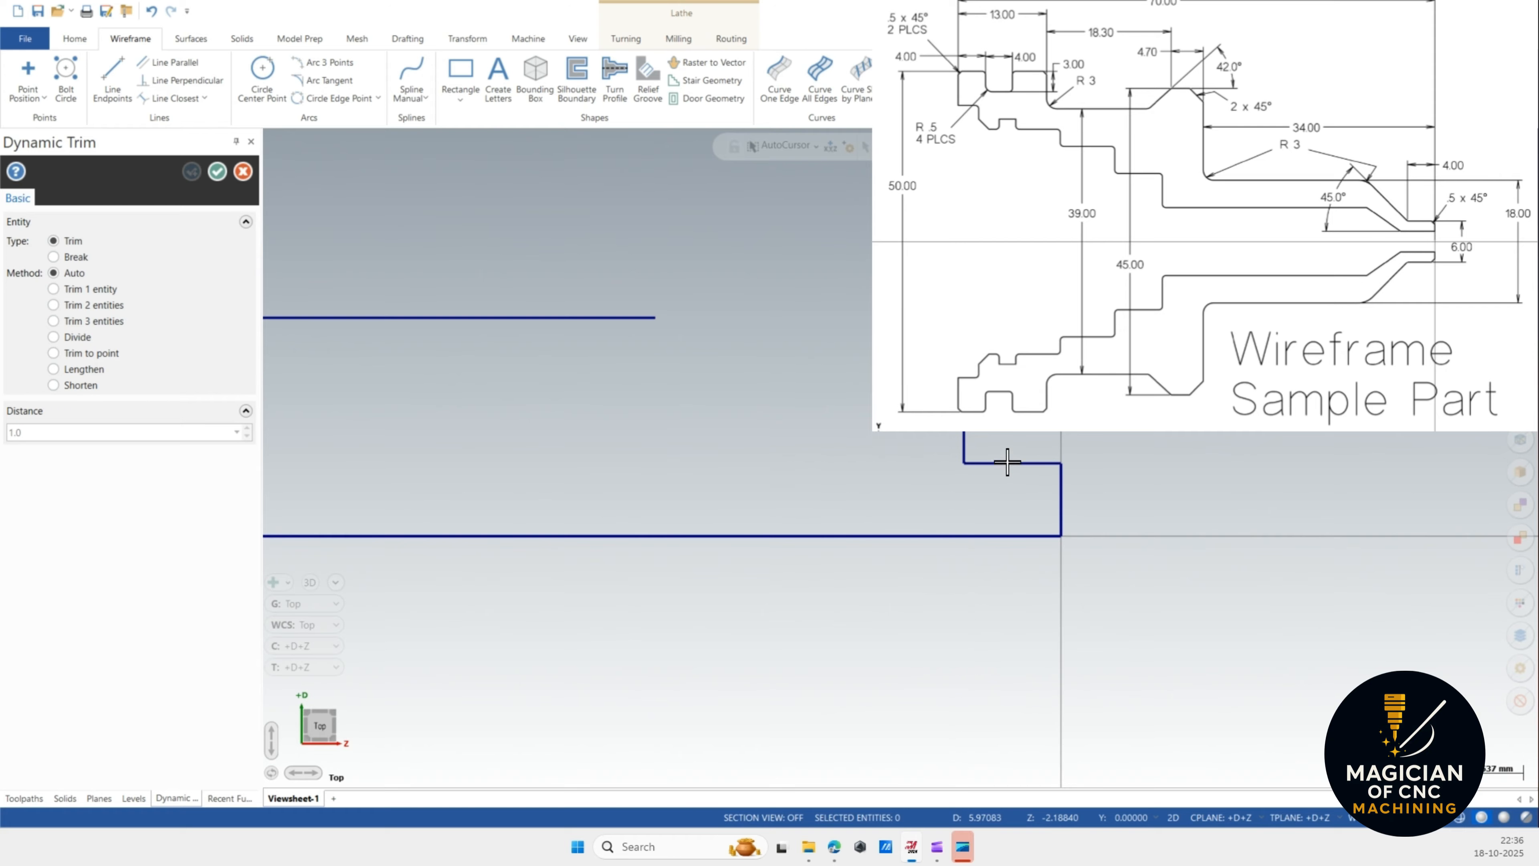
scroll(1008, 515, down, 1)
scroll(1012, 531, down, 1)
click(709, 364)
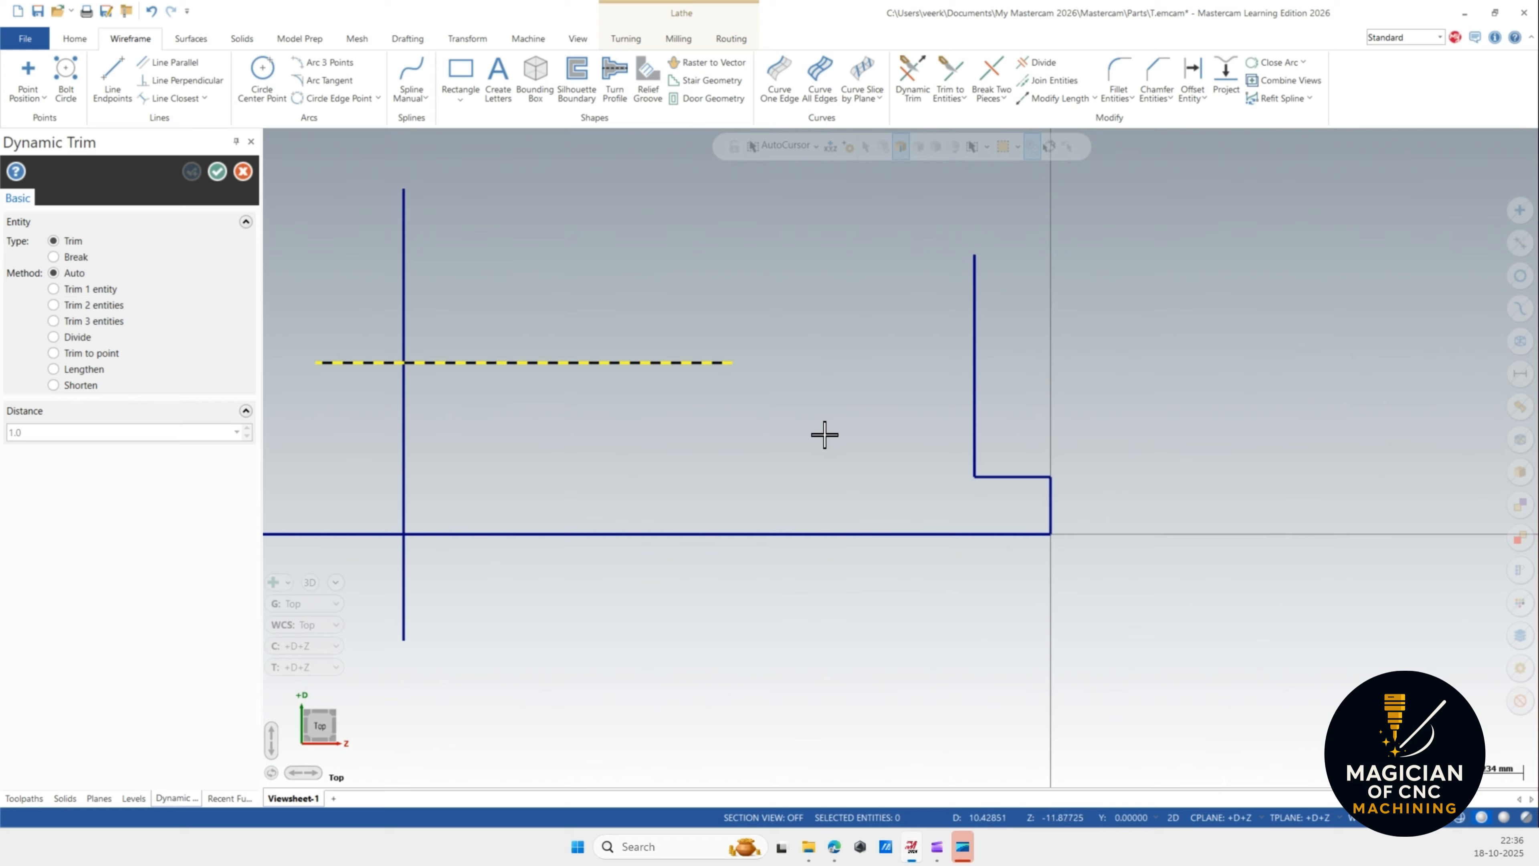
key(Escape)
Draw a freeform line from the shoulder corner at an angle of 135 degrees.
click(106, 72)
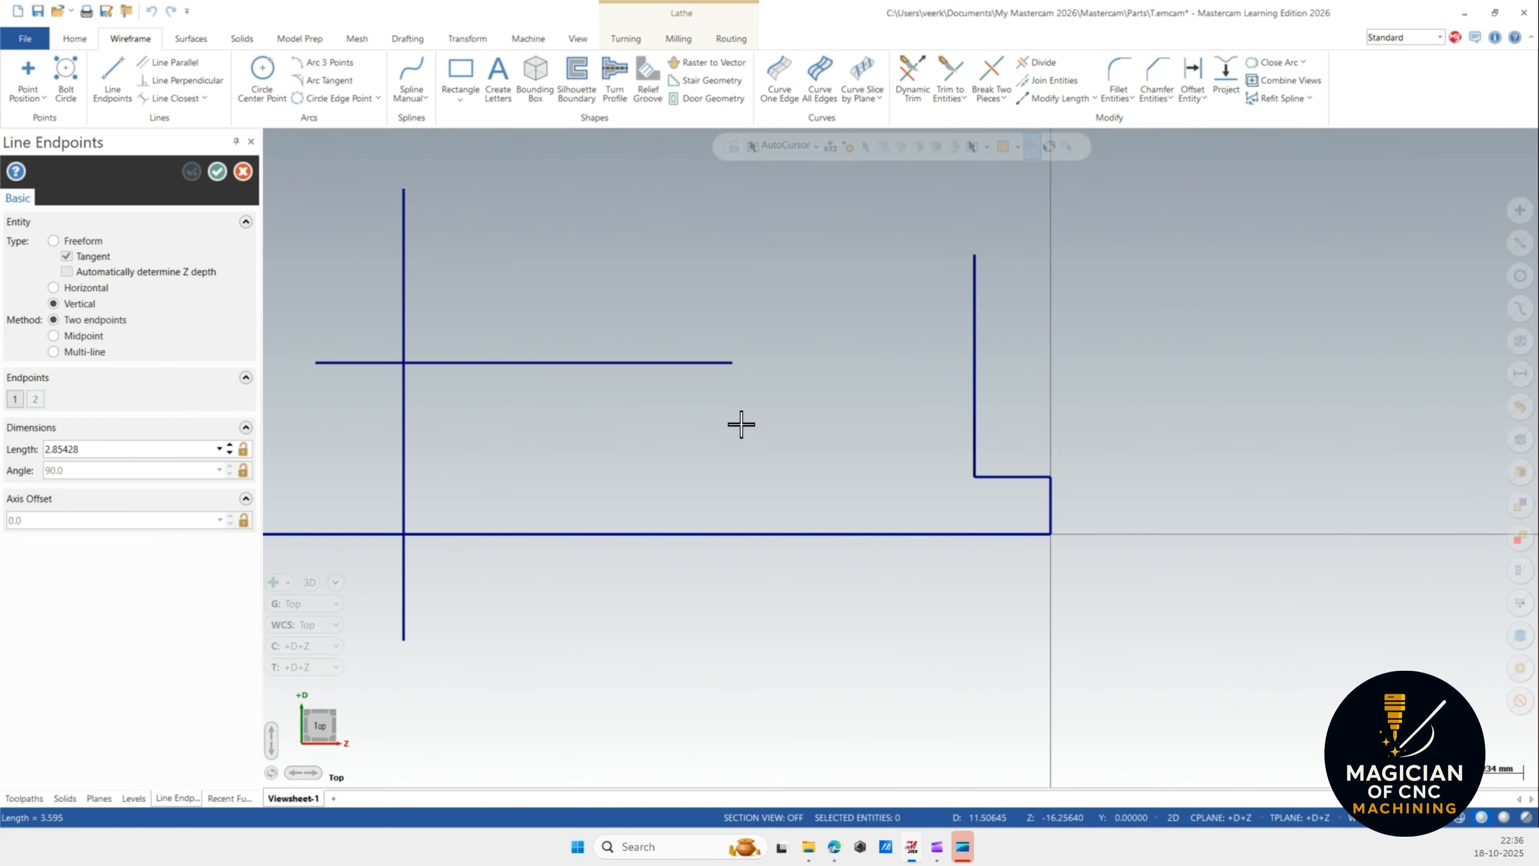
click(75, 241)
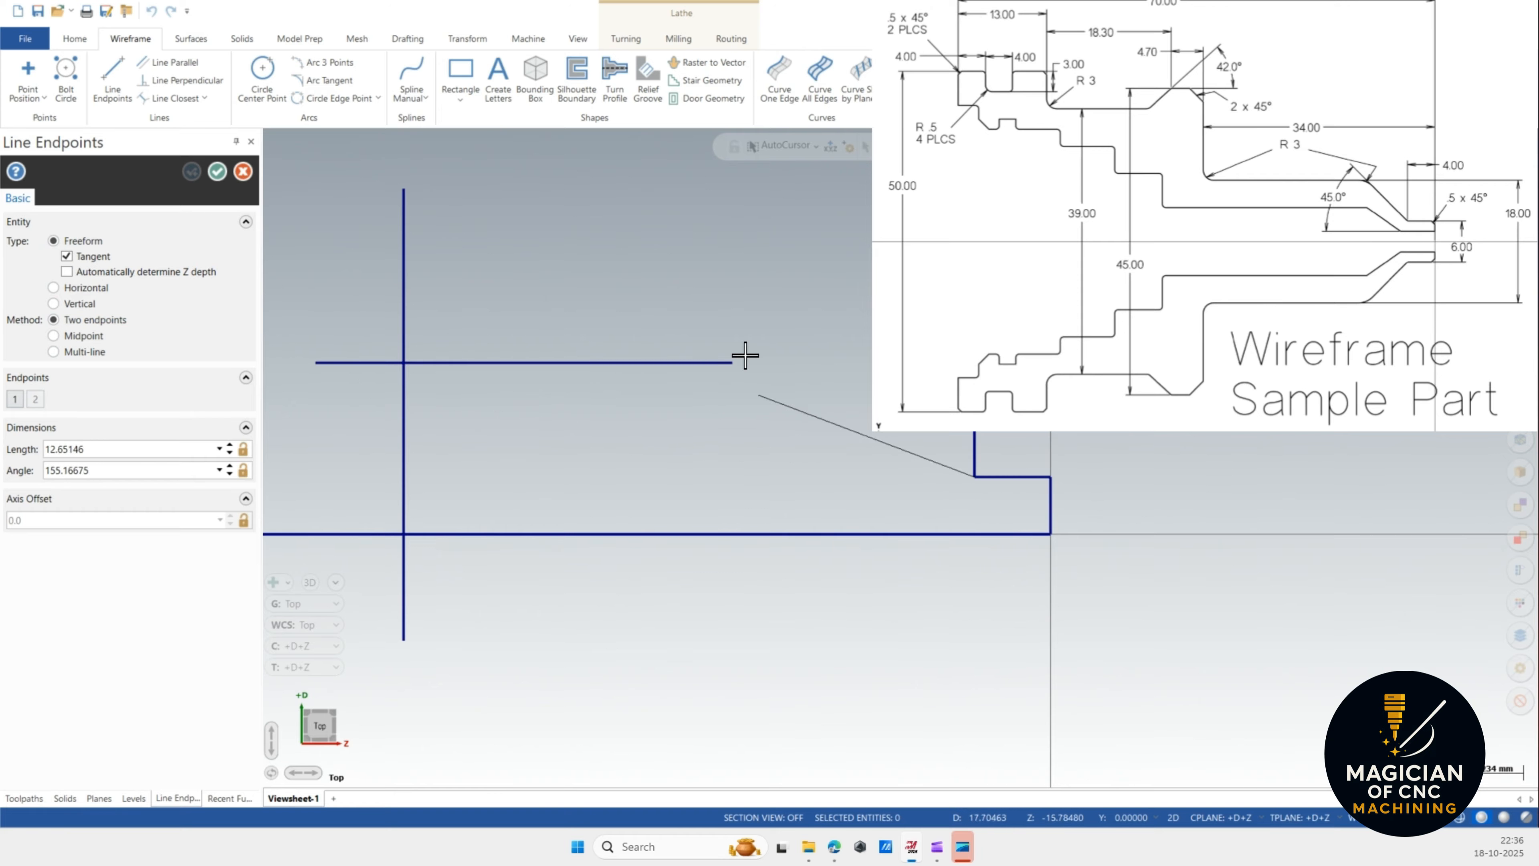
click(704, 267)
click(124, 470)
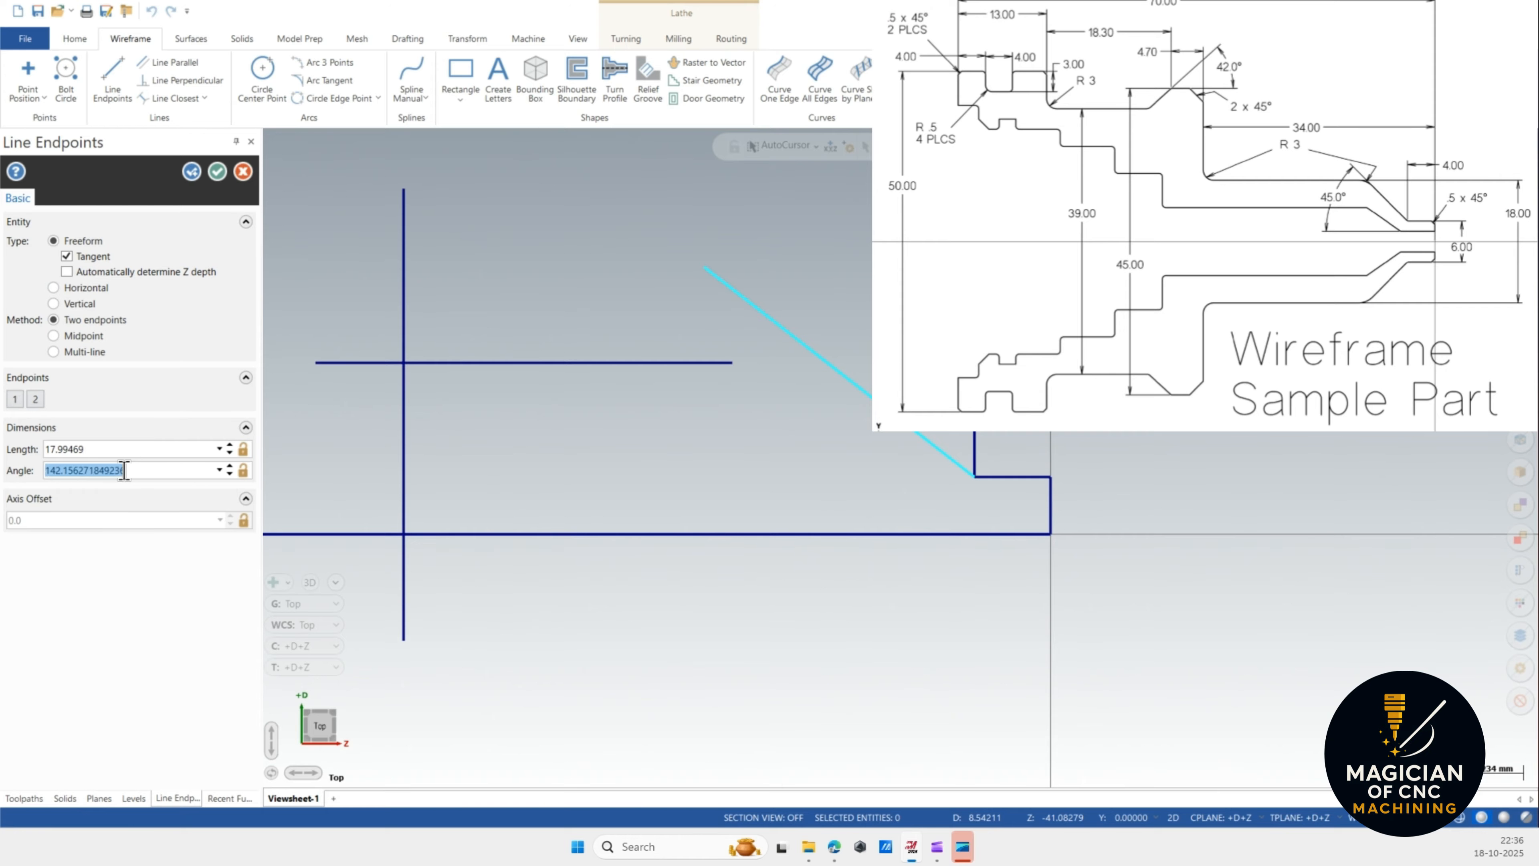
text(1)
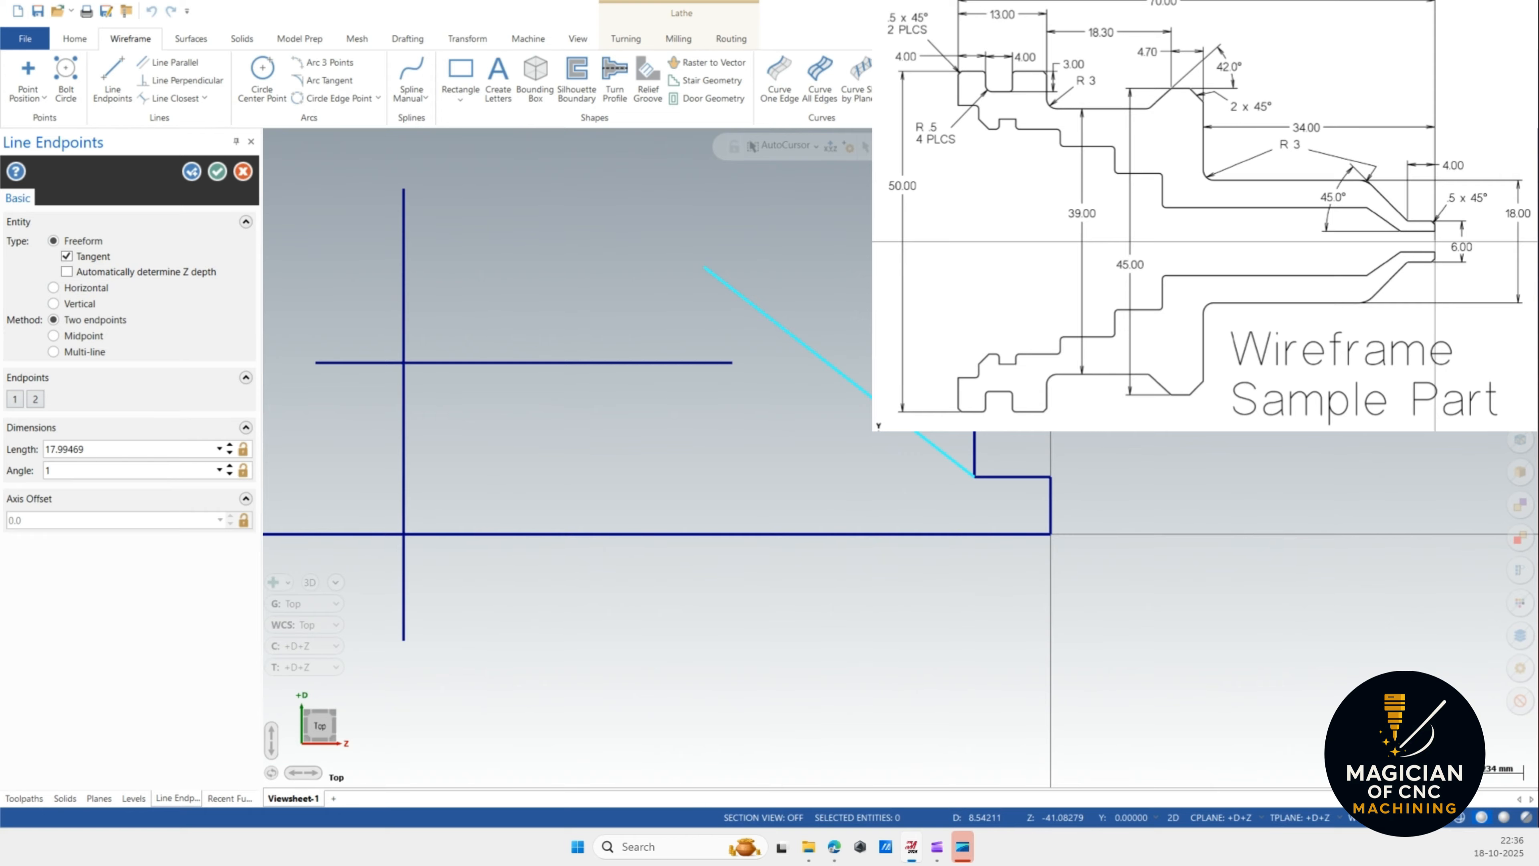
text(35.0)
click(217, 171)
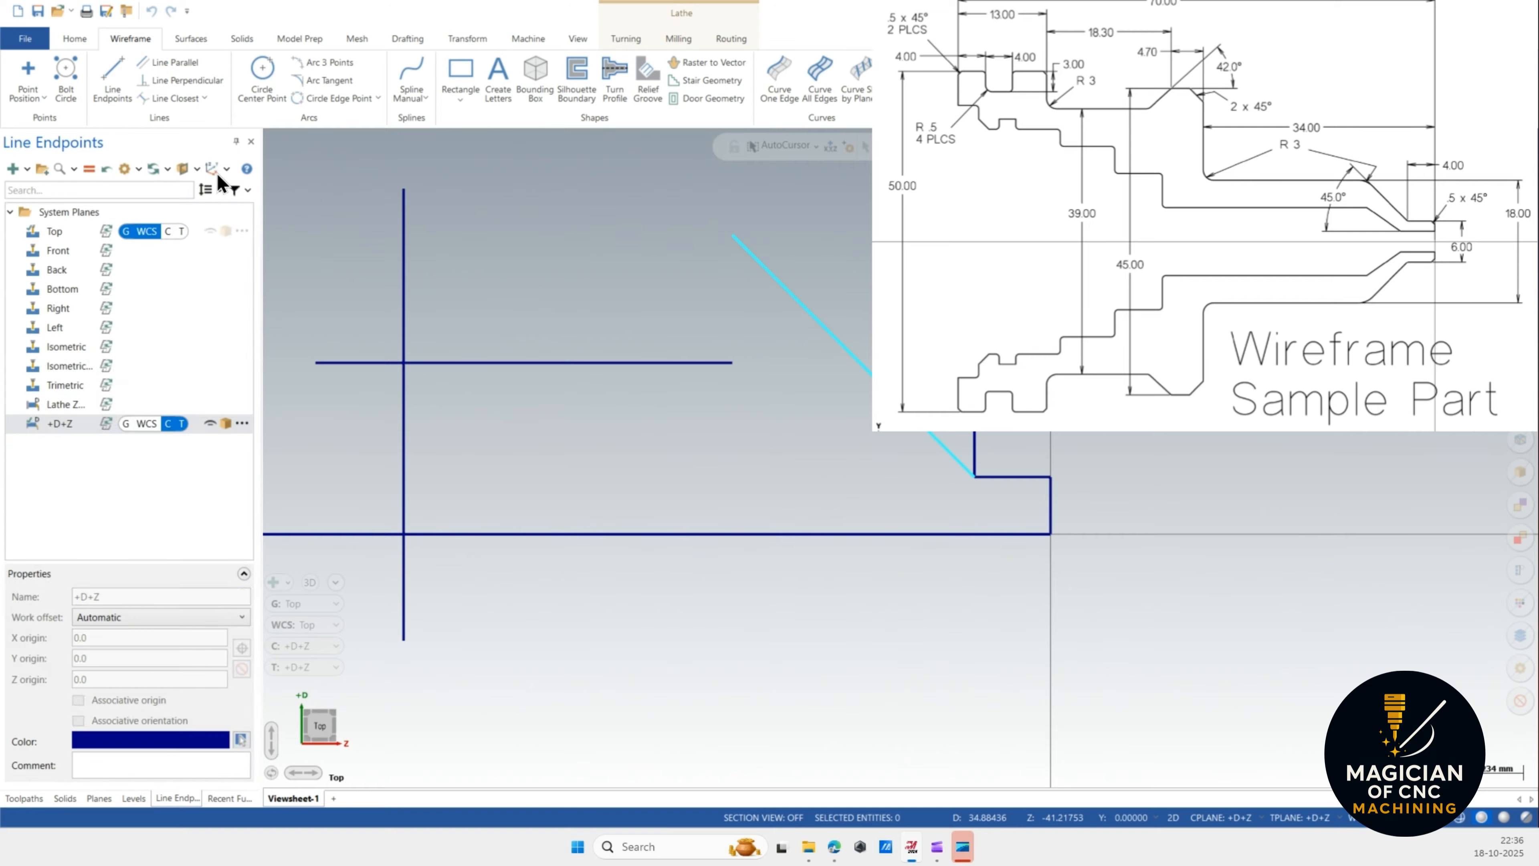
click(975, 451)
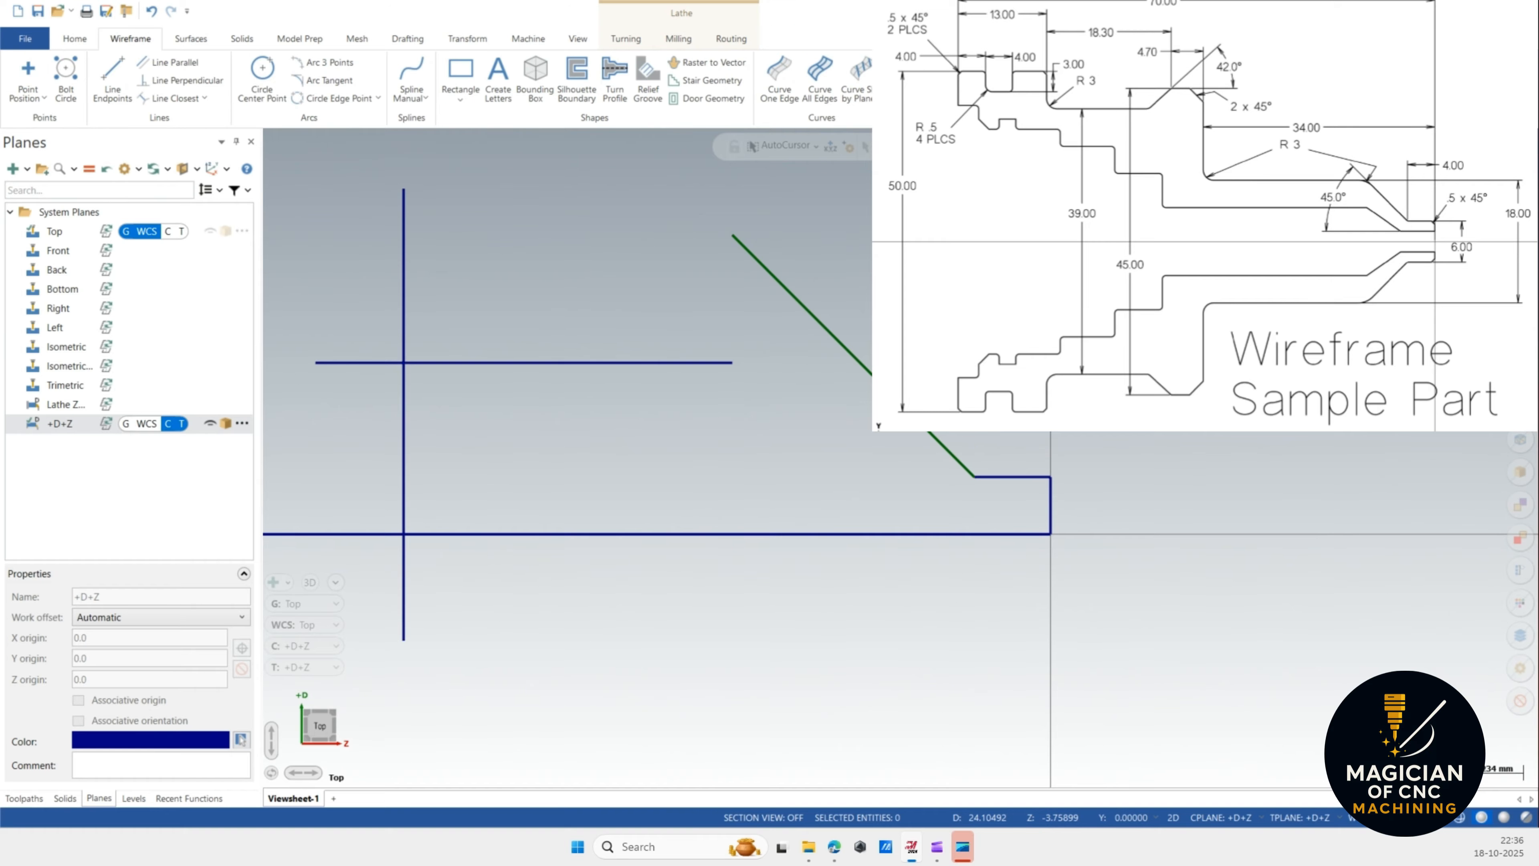
click(1018, 476)
key(Escape)
Try to trim the horizontal line and the angled line at their intersection, then undo the trim.
click(912, 79)
click(715, 359)
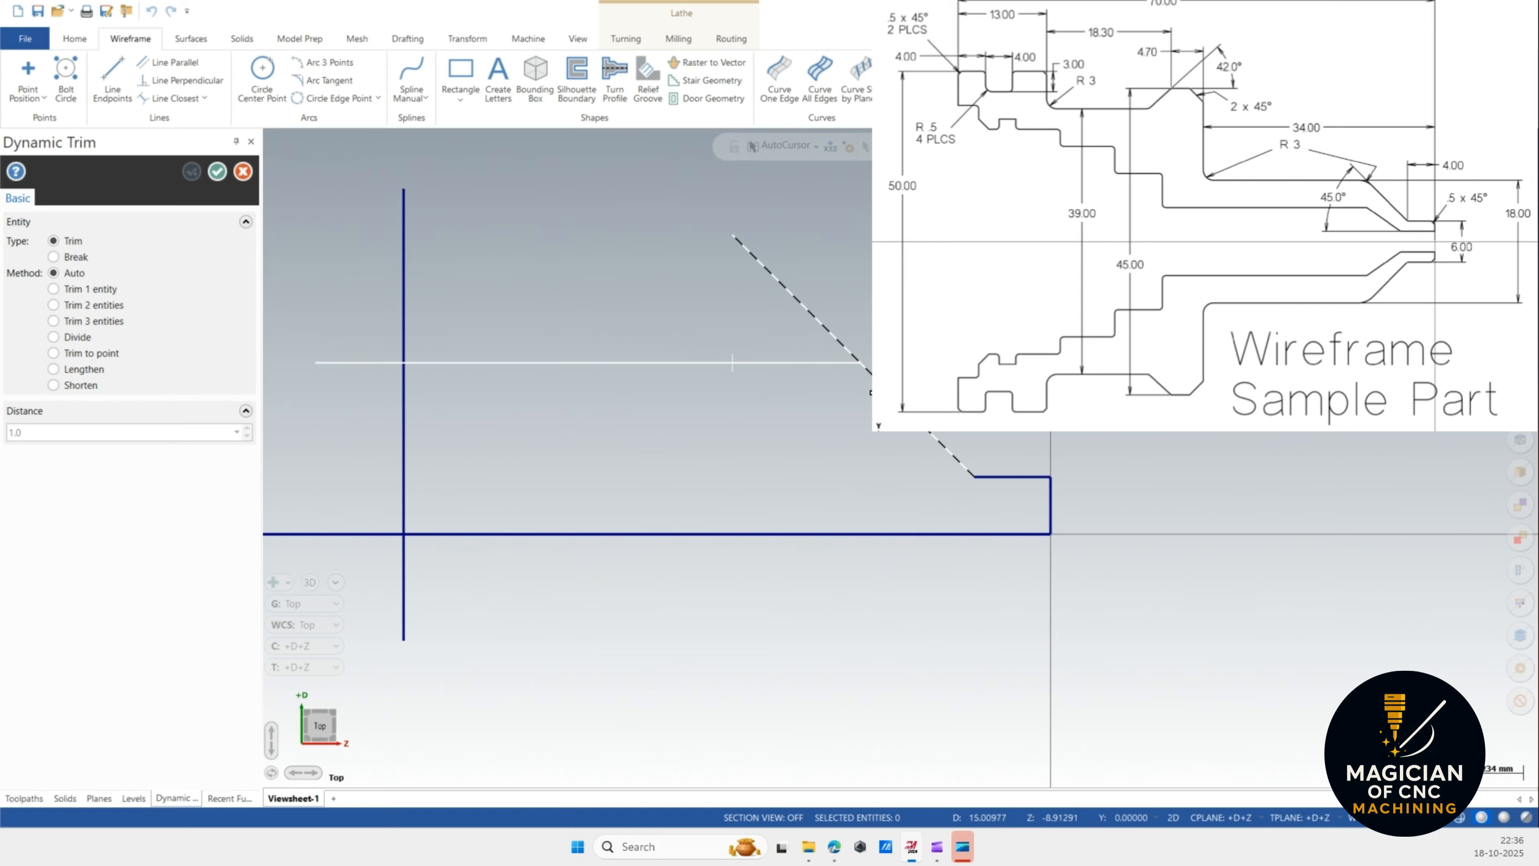
click(870, 395)
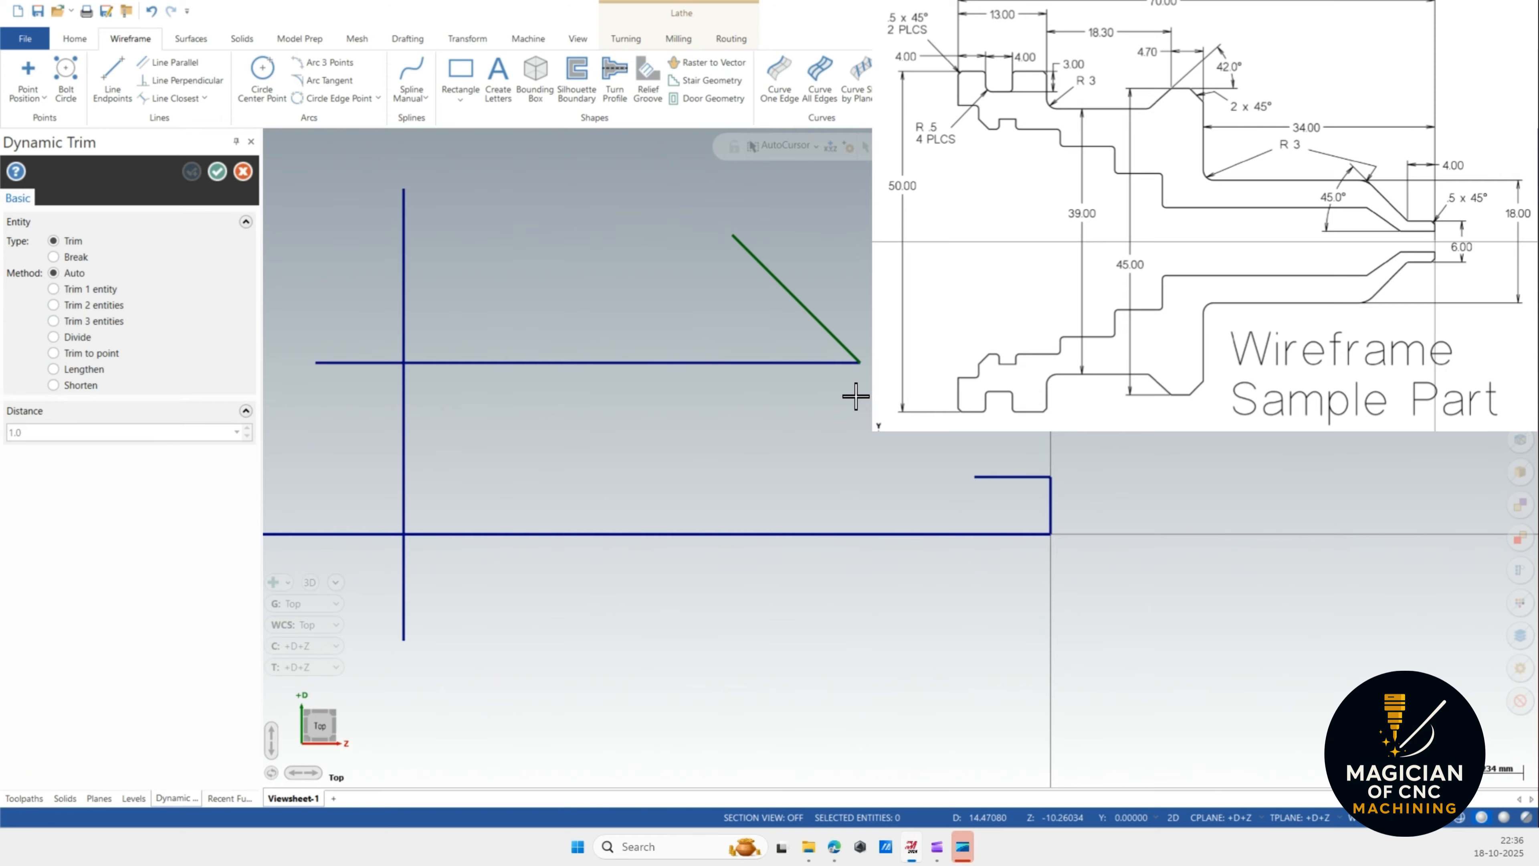
key(ctrl+z)
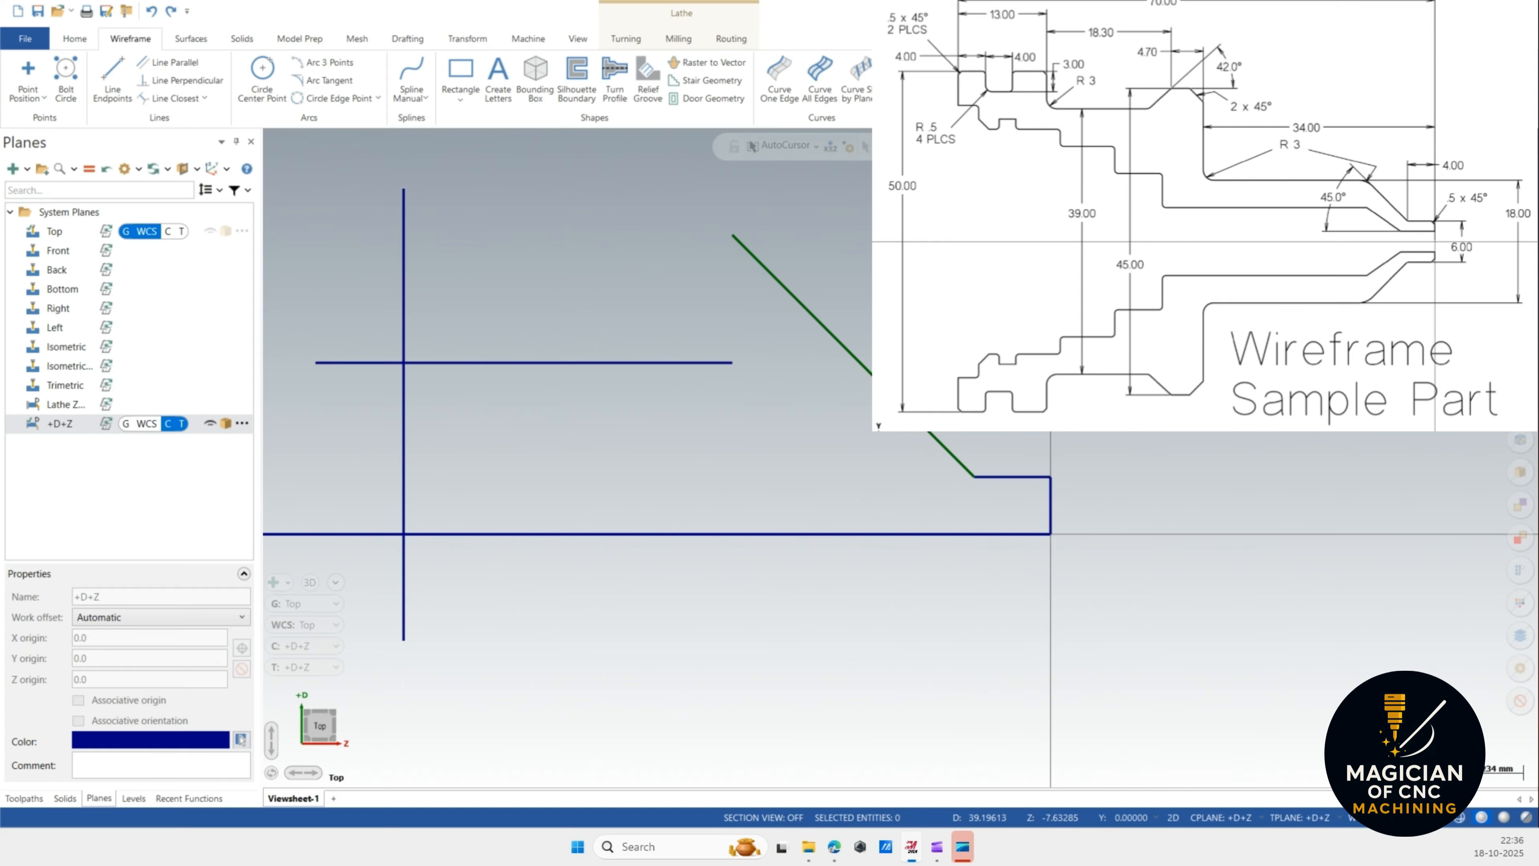
Trim the angled chamfer line and the horizontal line to their intersection, removing the excess ends.
click(912, 79)
click(909, 410)
click(677, 362)
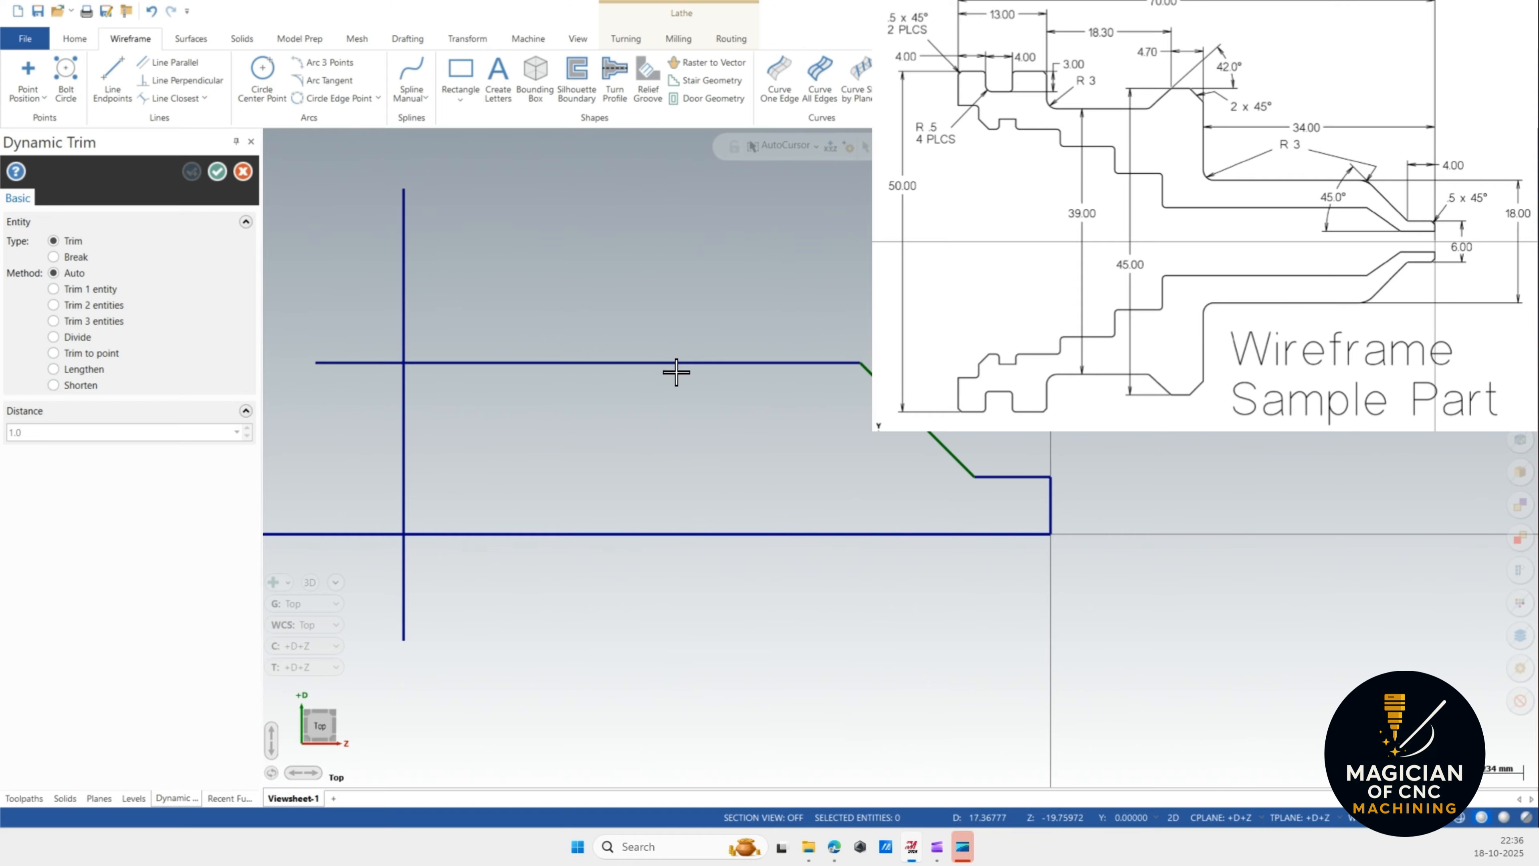
scroll(724, 366, down, 1)
click(532, 367)
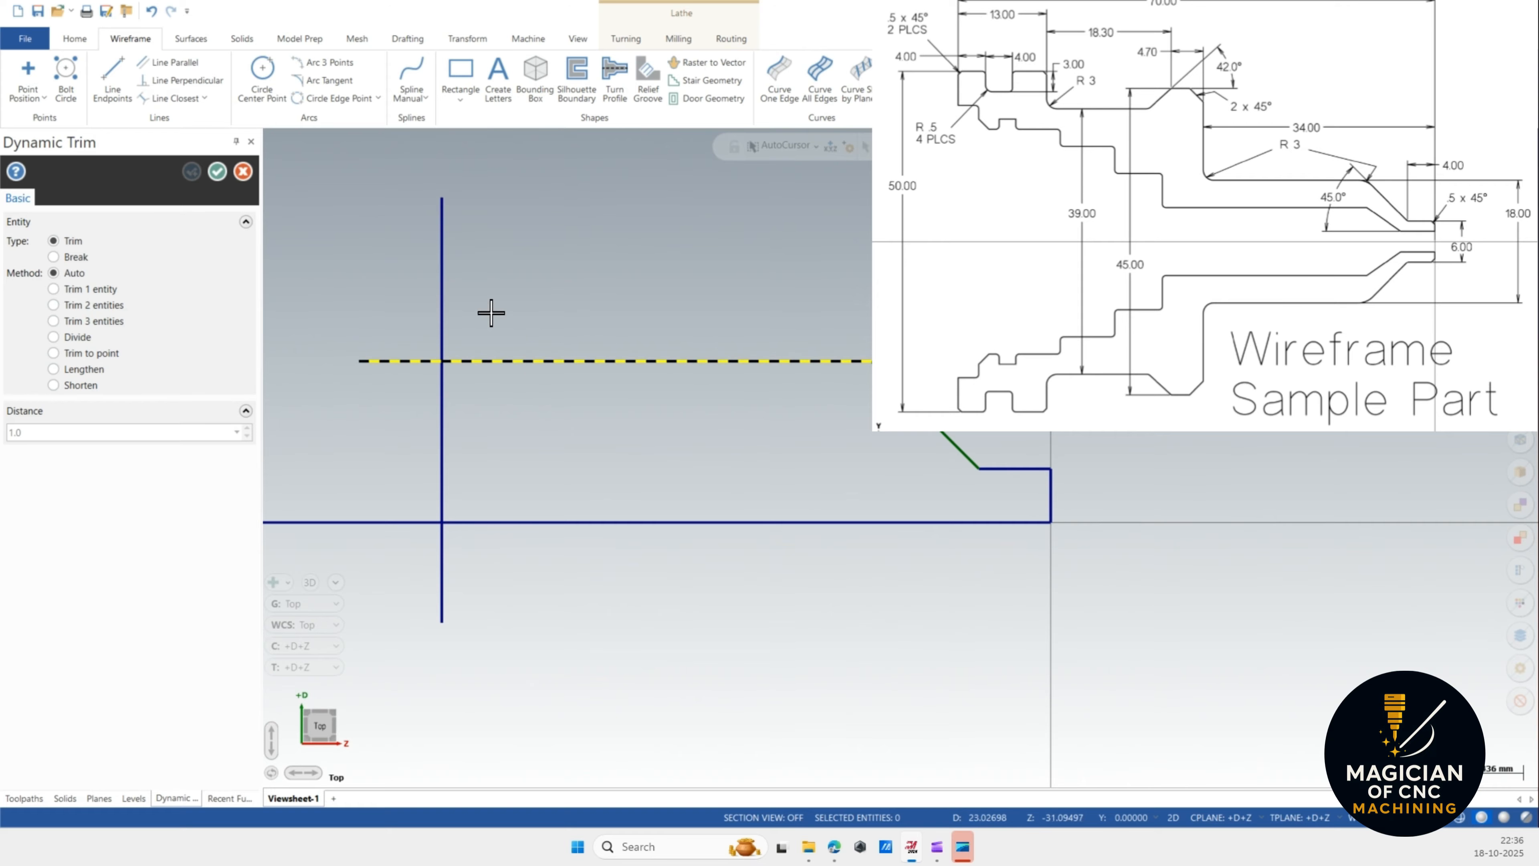
click(450, 269)
scroll(997, 401, down, 8)
scroll(991, 397, down, 1)
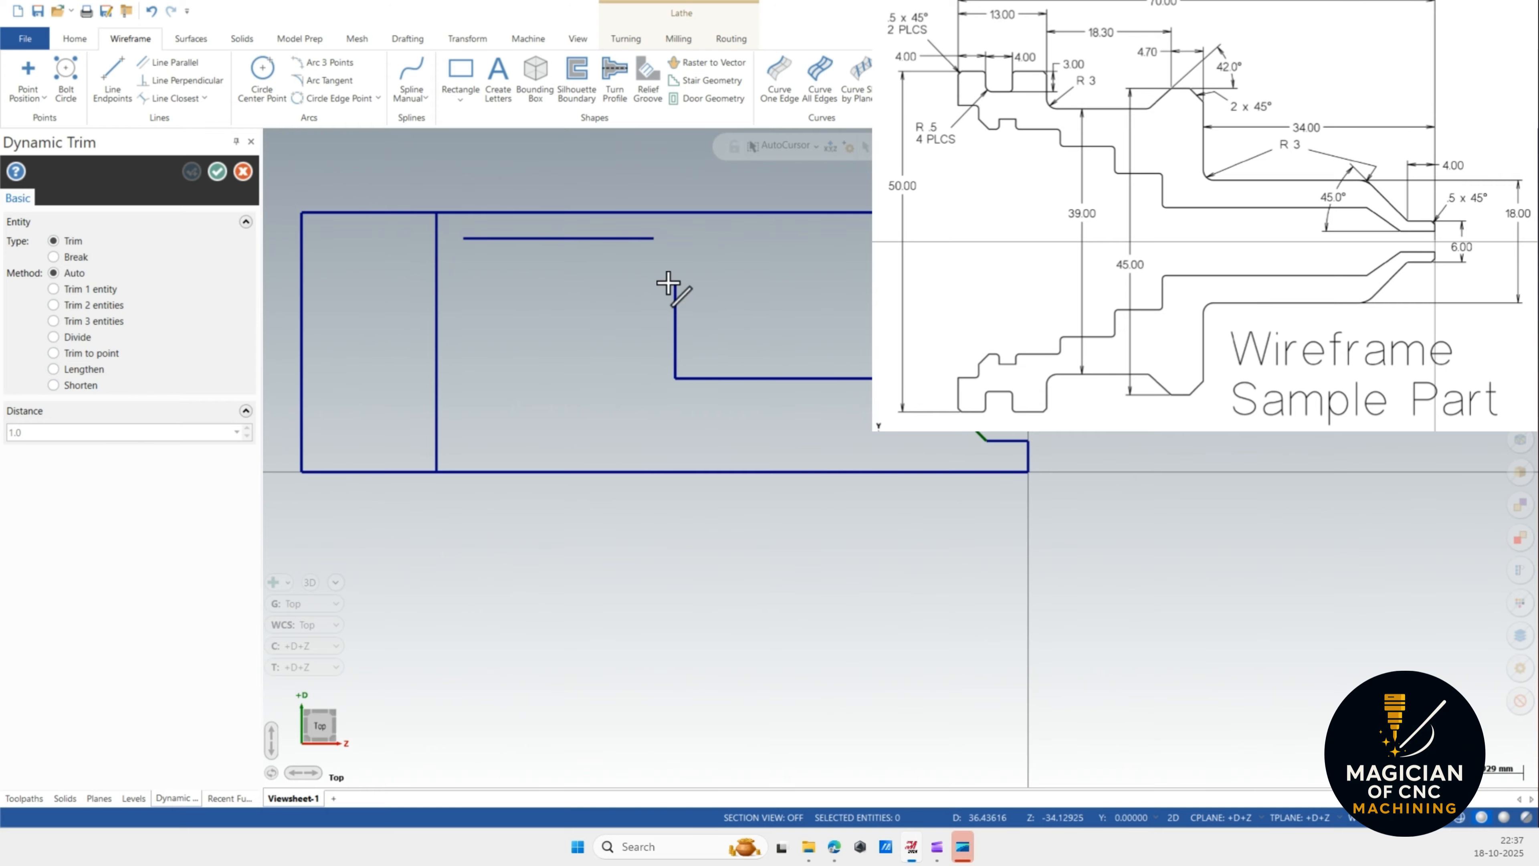
Trim the remaining overhanging line ends at the top to close the stepped profile outline, then accept.
click(654, 238)
click(683, 339)
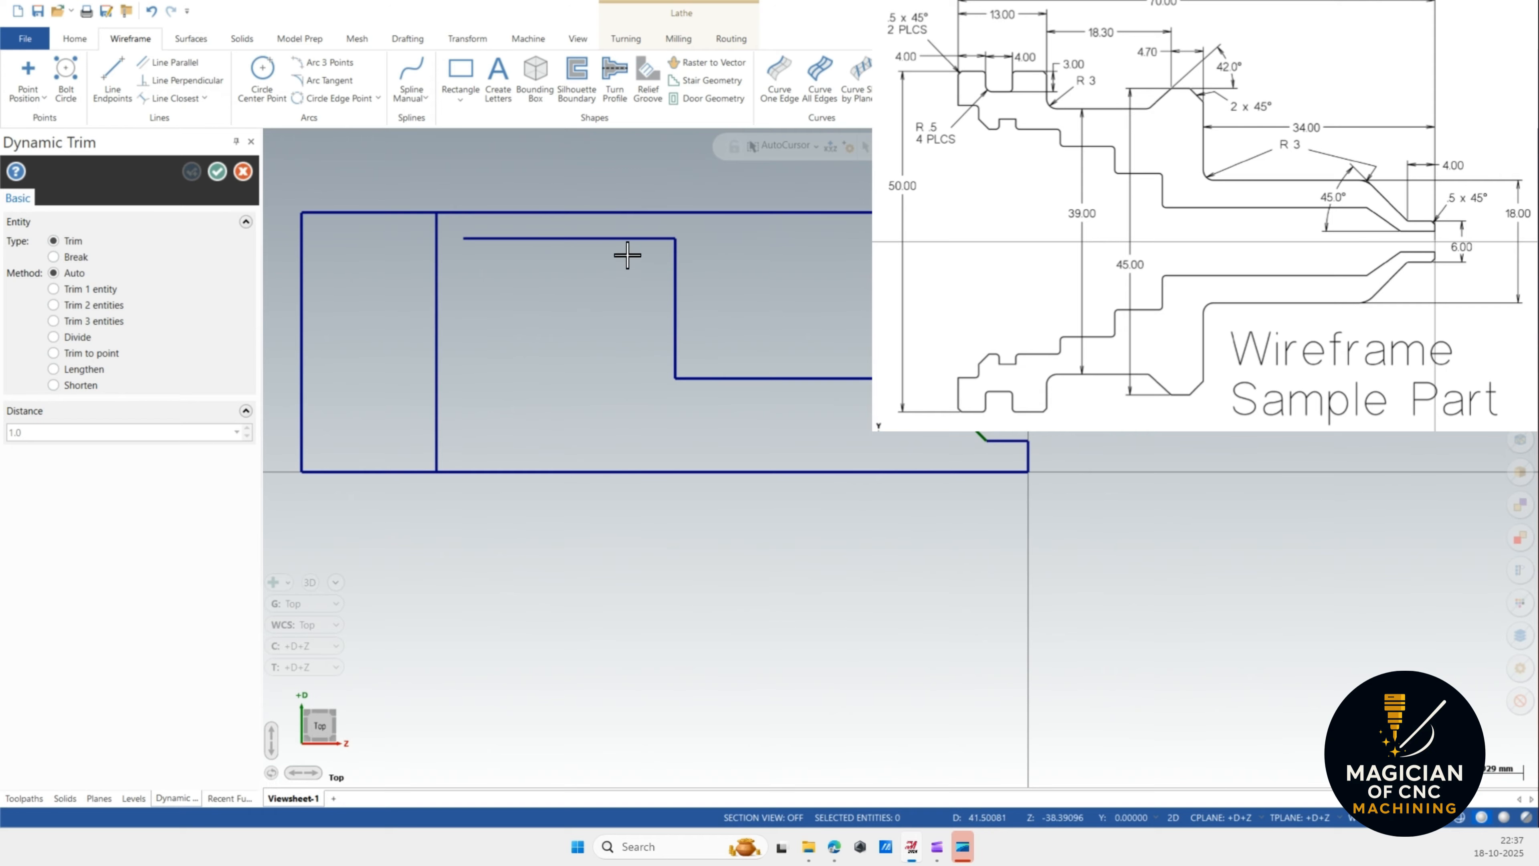
click(459, 239)
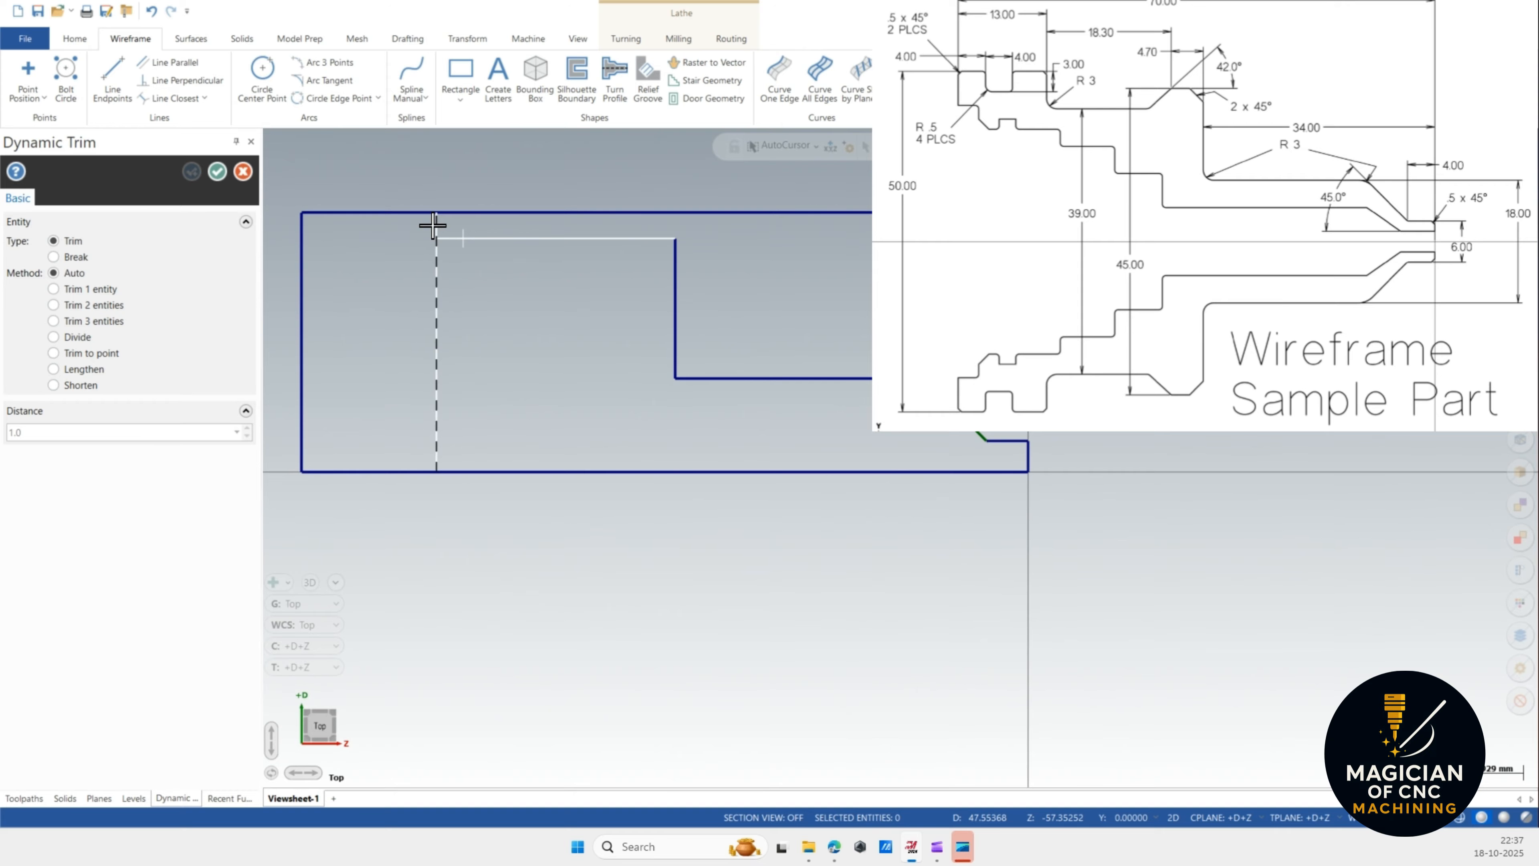
click(437, 252)
scroll(484, 222, up, 1)
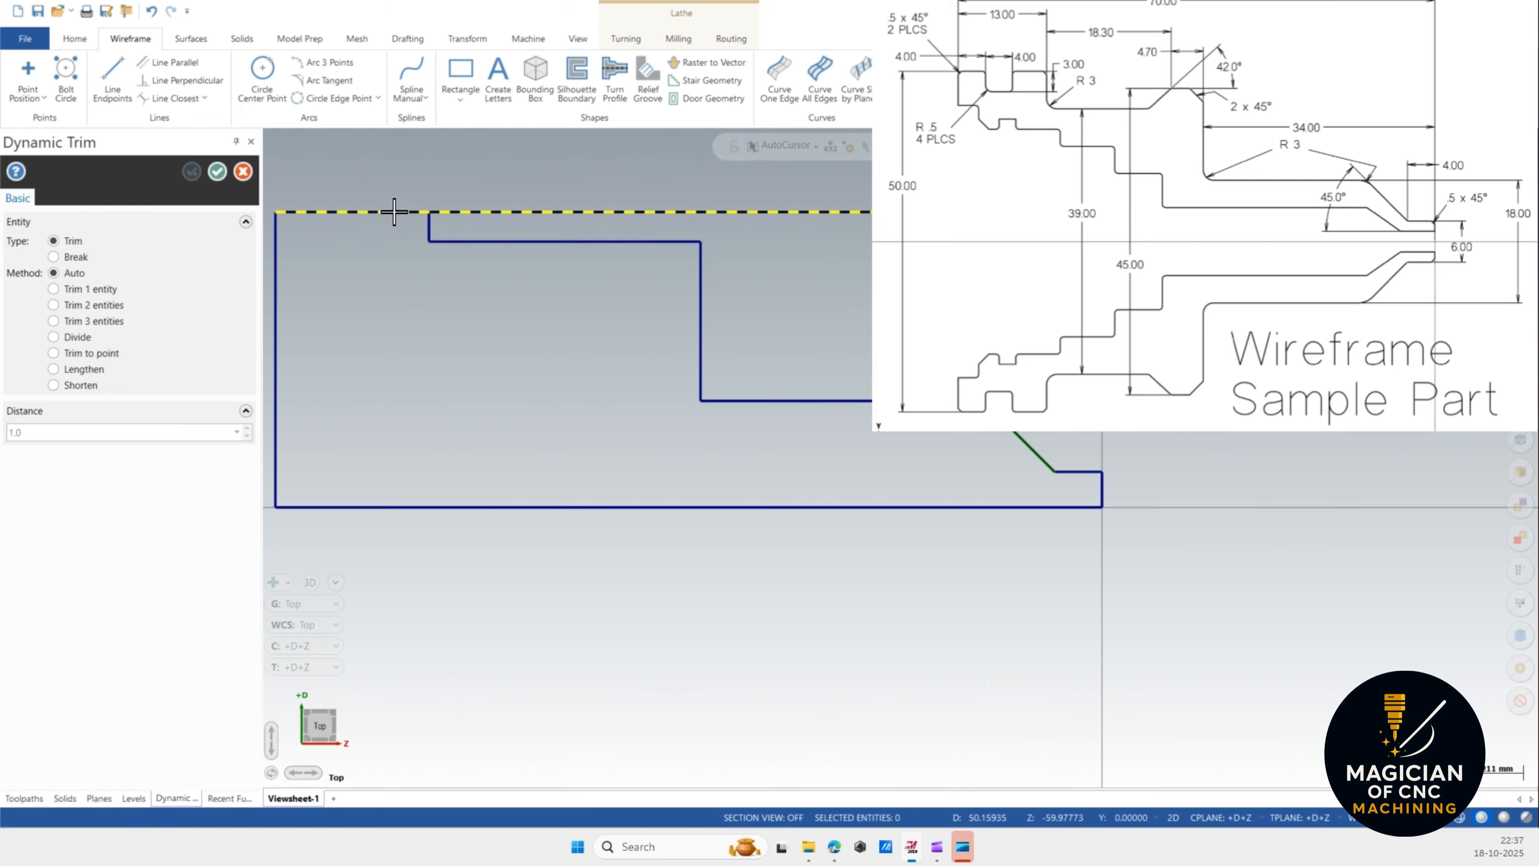
click(427, 215)
scroll(634, 297, down, 1)
scroll(629, 324, down, 1)
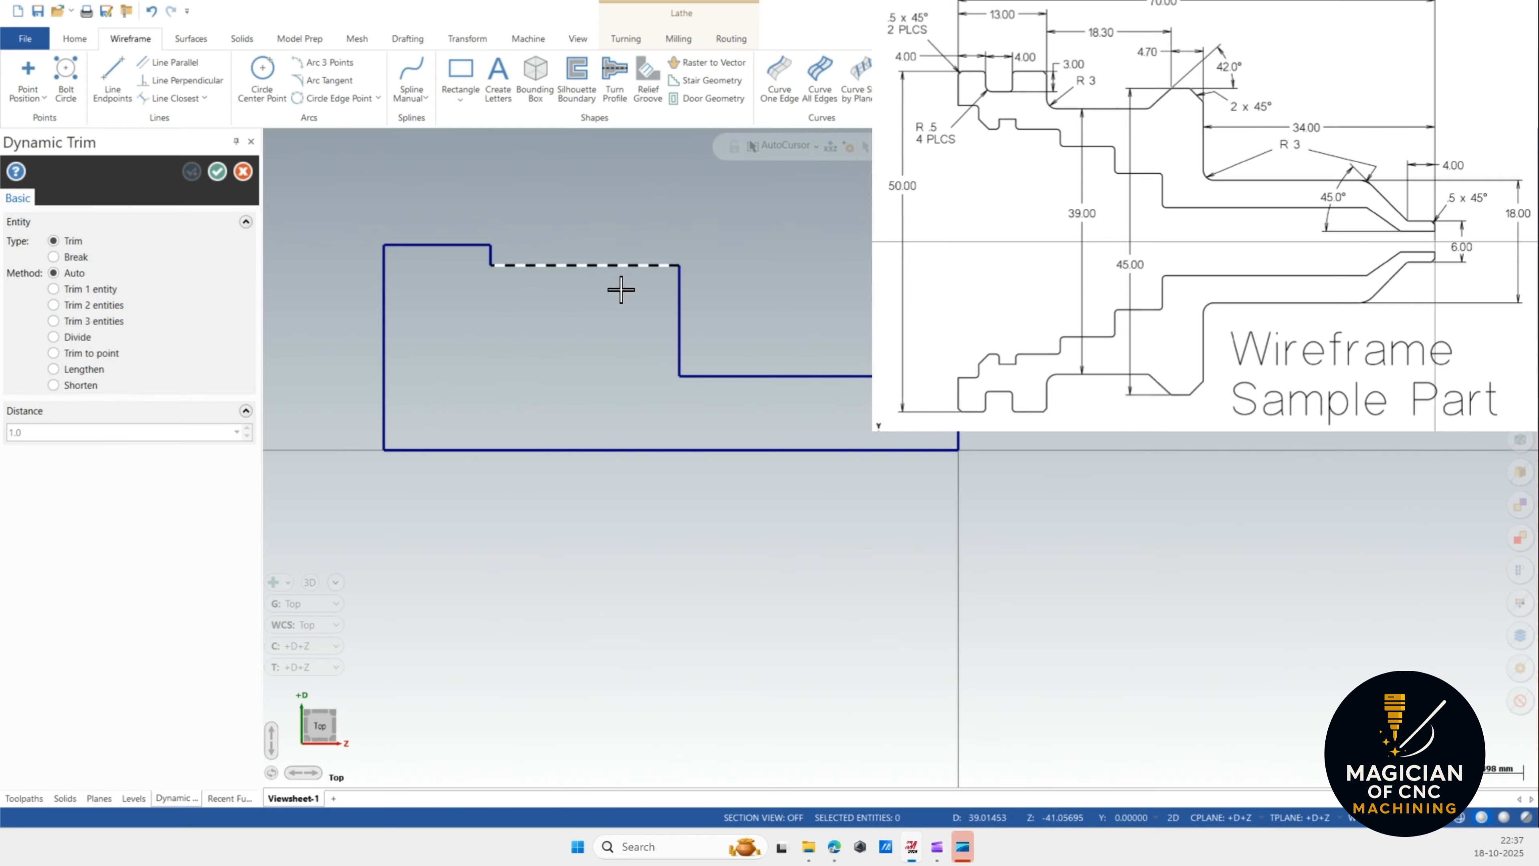
scroll(625, 307, up, 1)
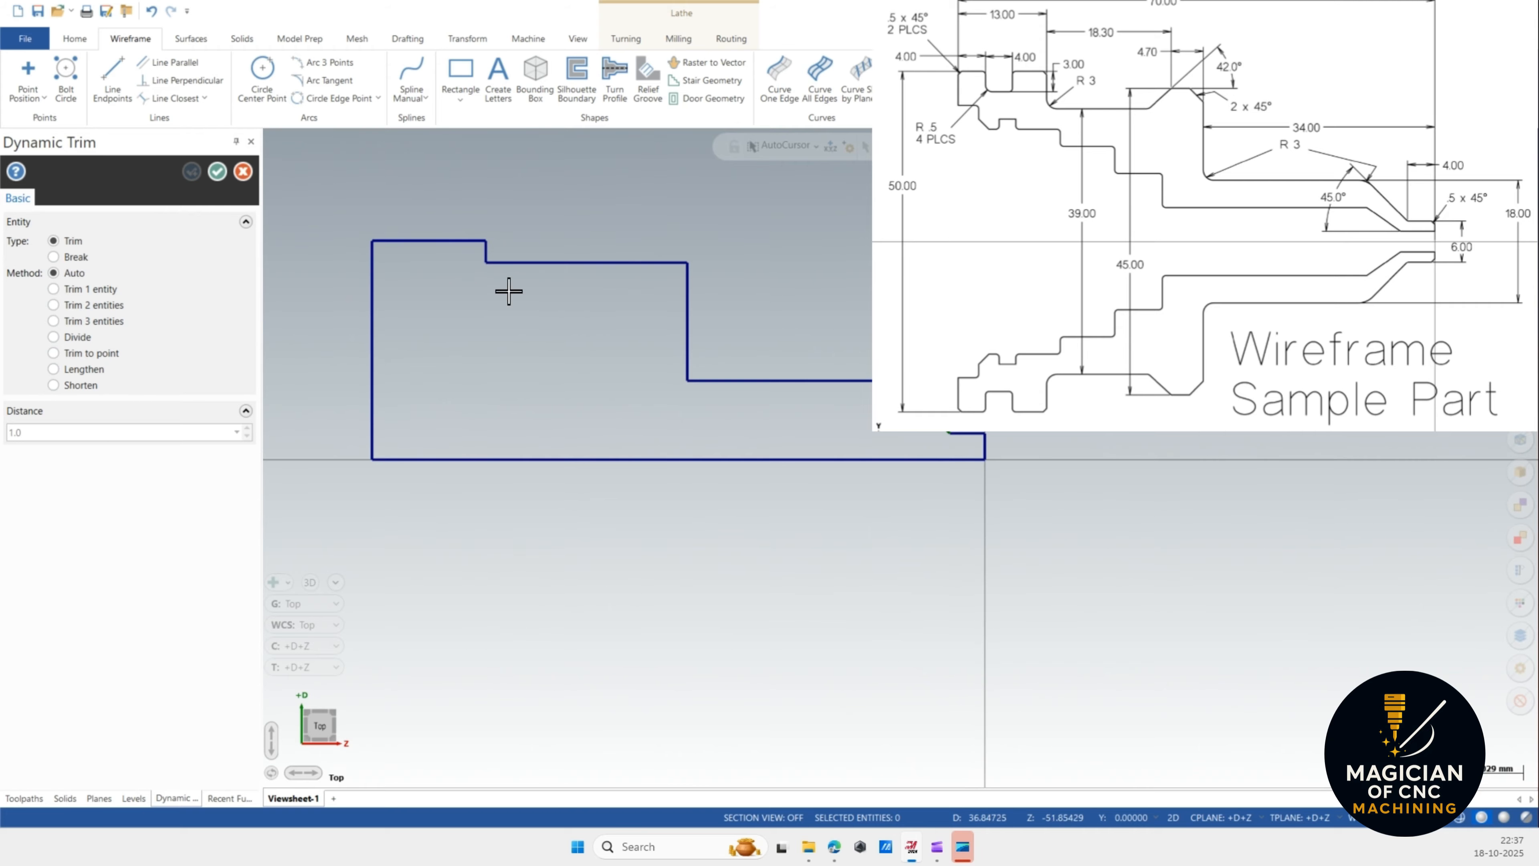
click(216, 172)
scroll(900, 440, down, 1)
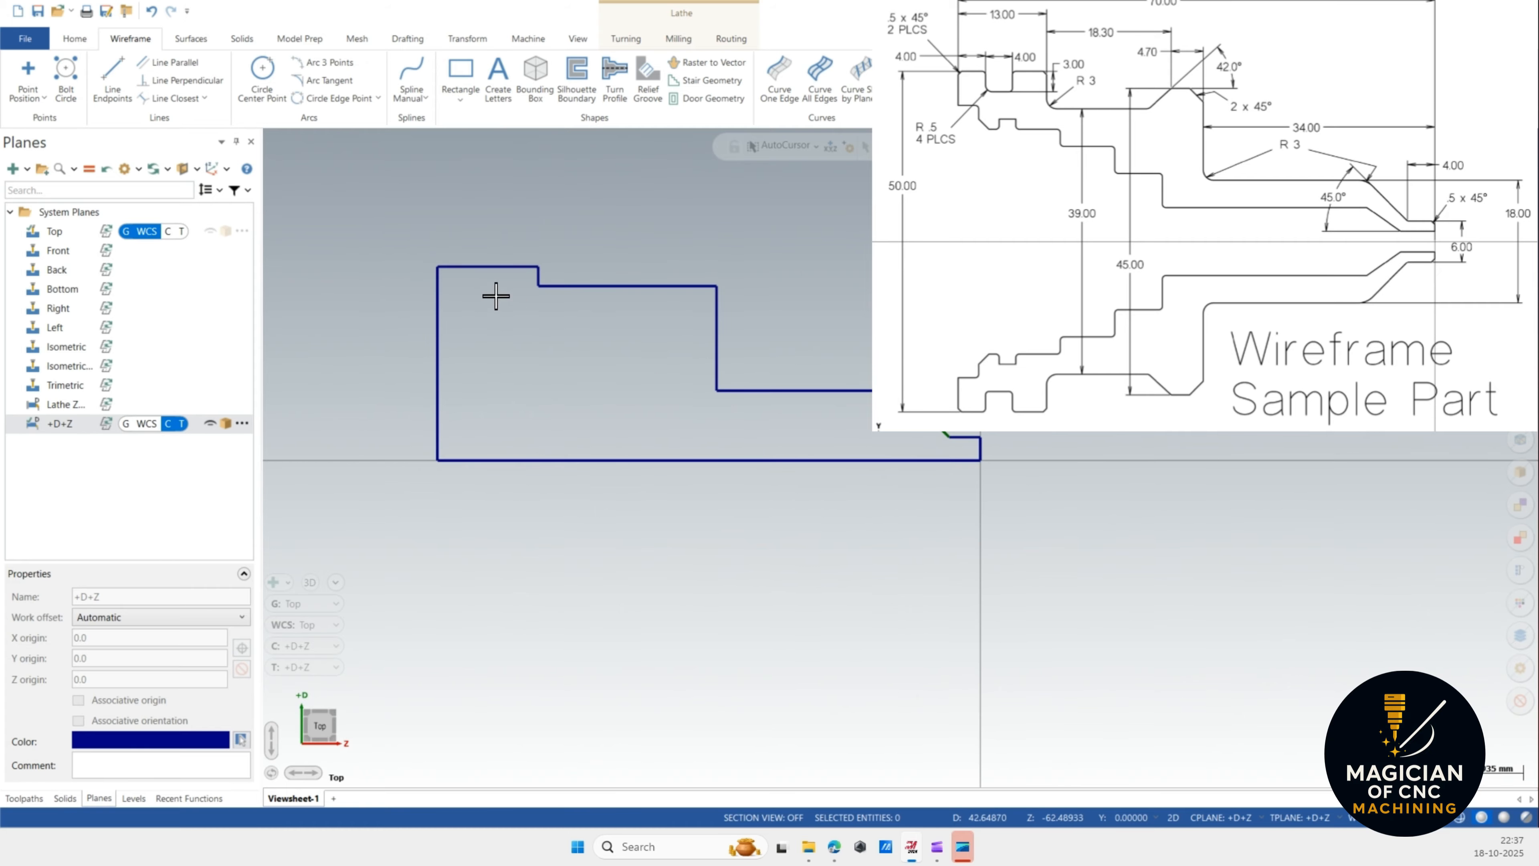
scroll(494, 292, up, 2)
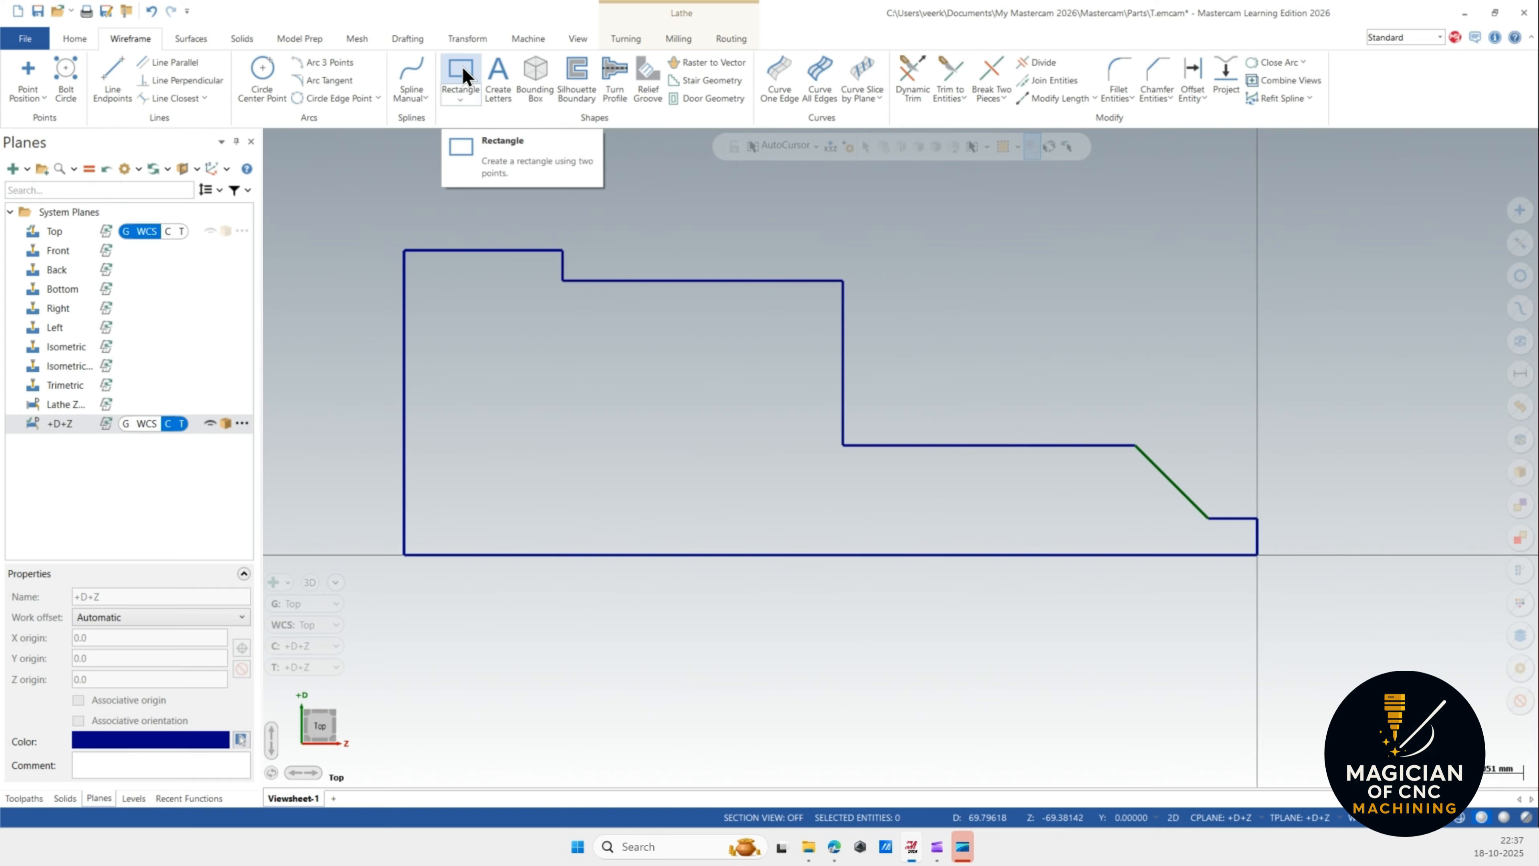
Draw a rectangle 4 wide and -3 high starting 4 mm right of the part's top-left corner for the first groove.
click(461, 66)
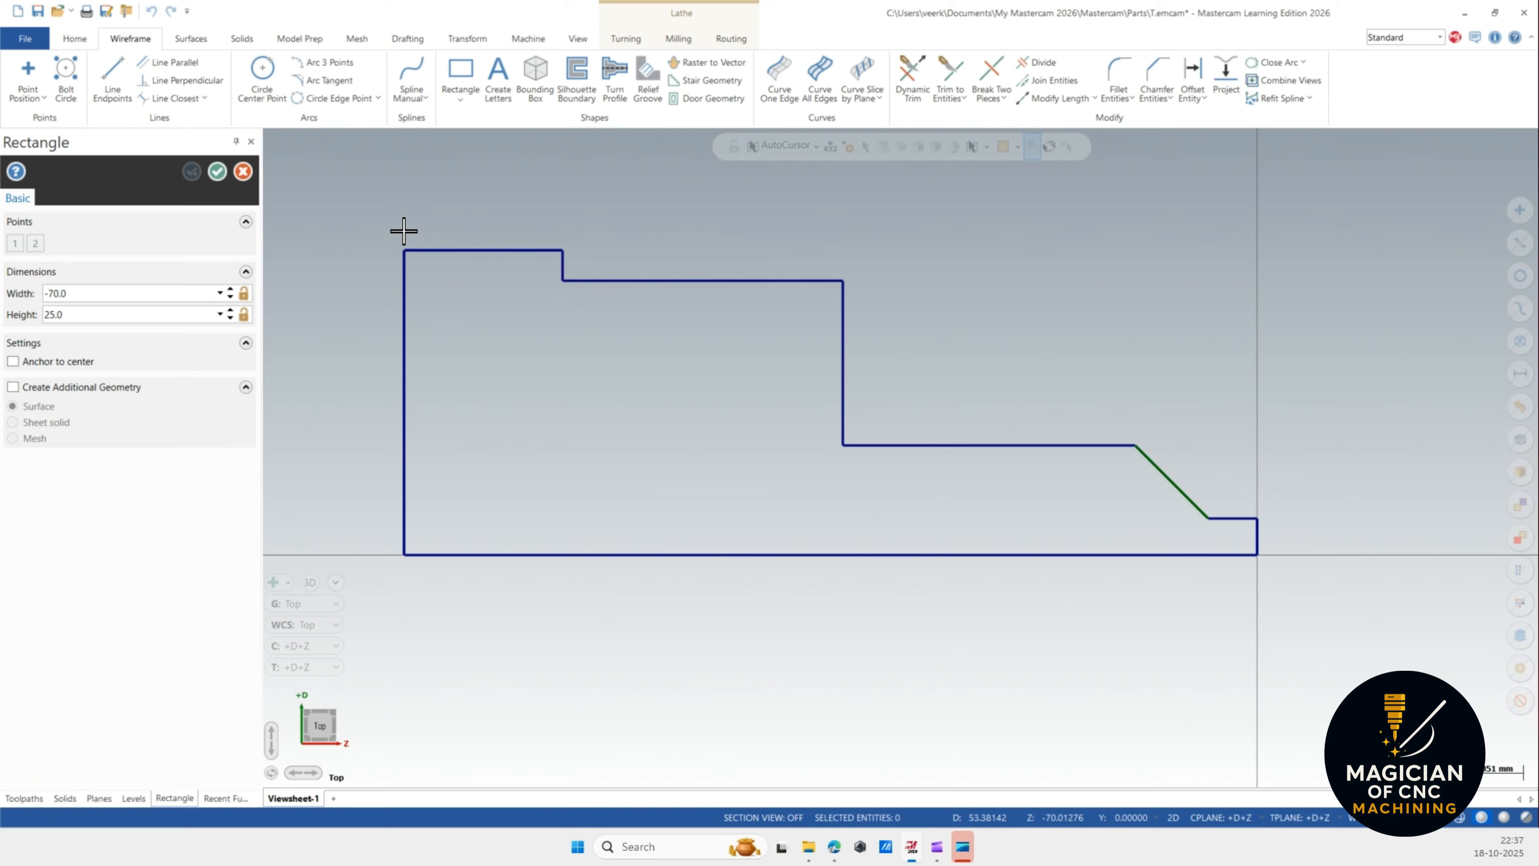
click(424, 255)
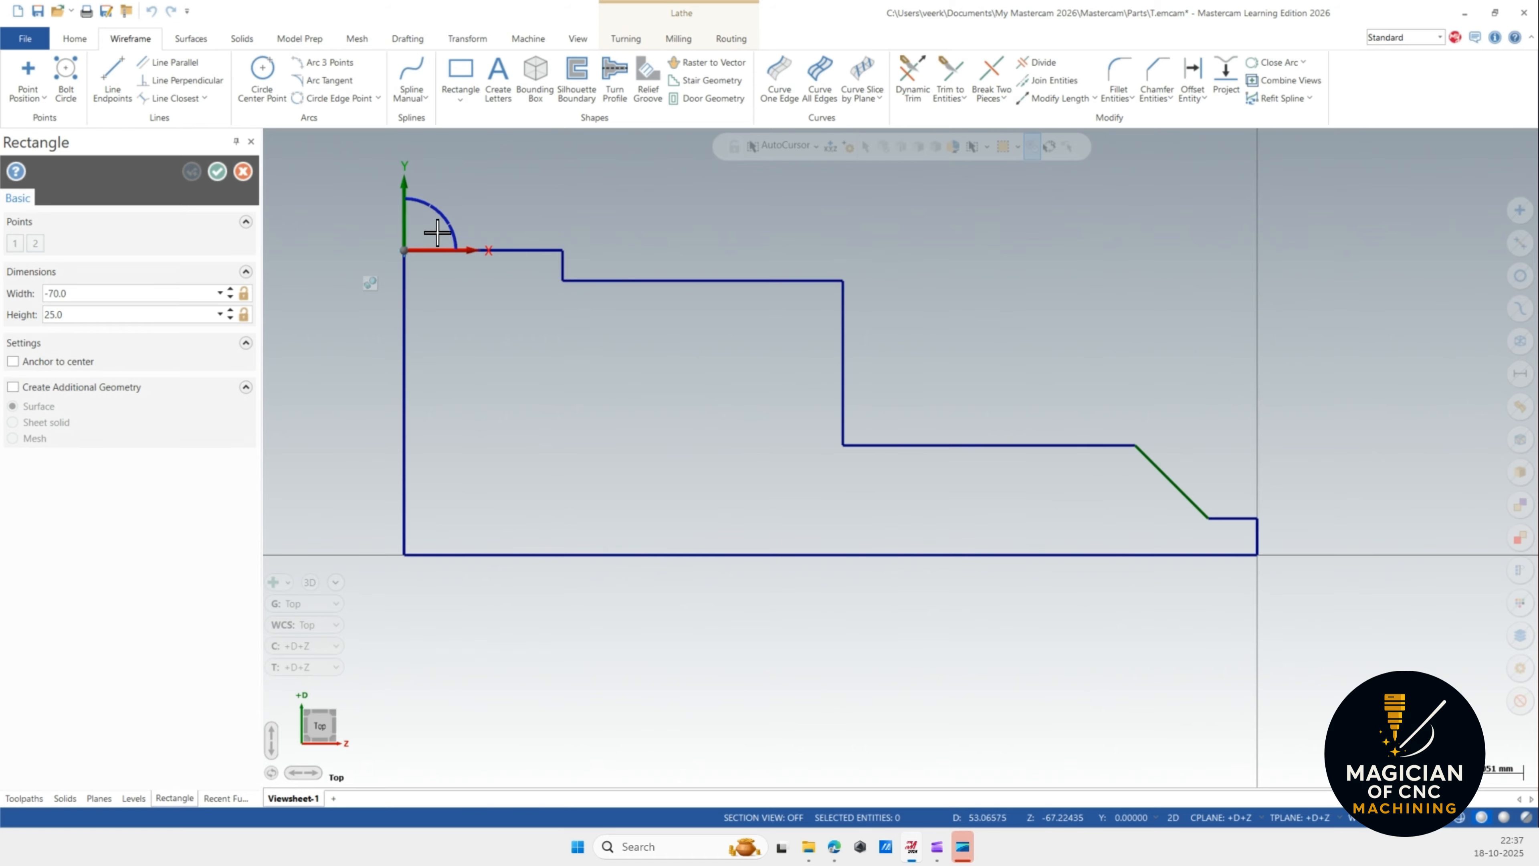
click(438, 249)
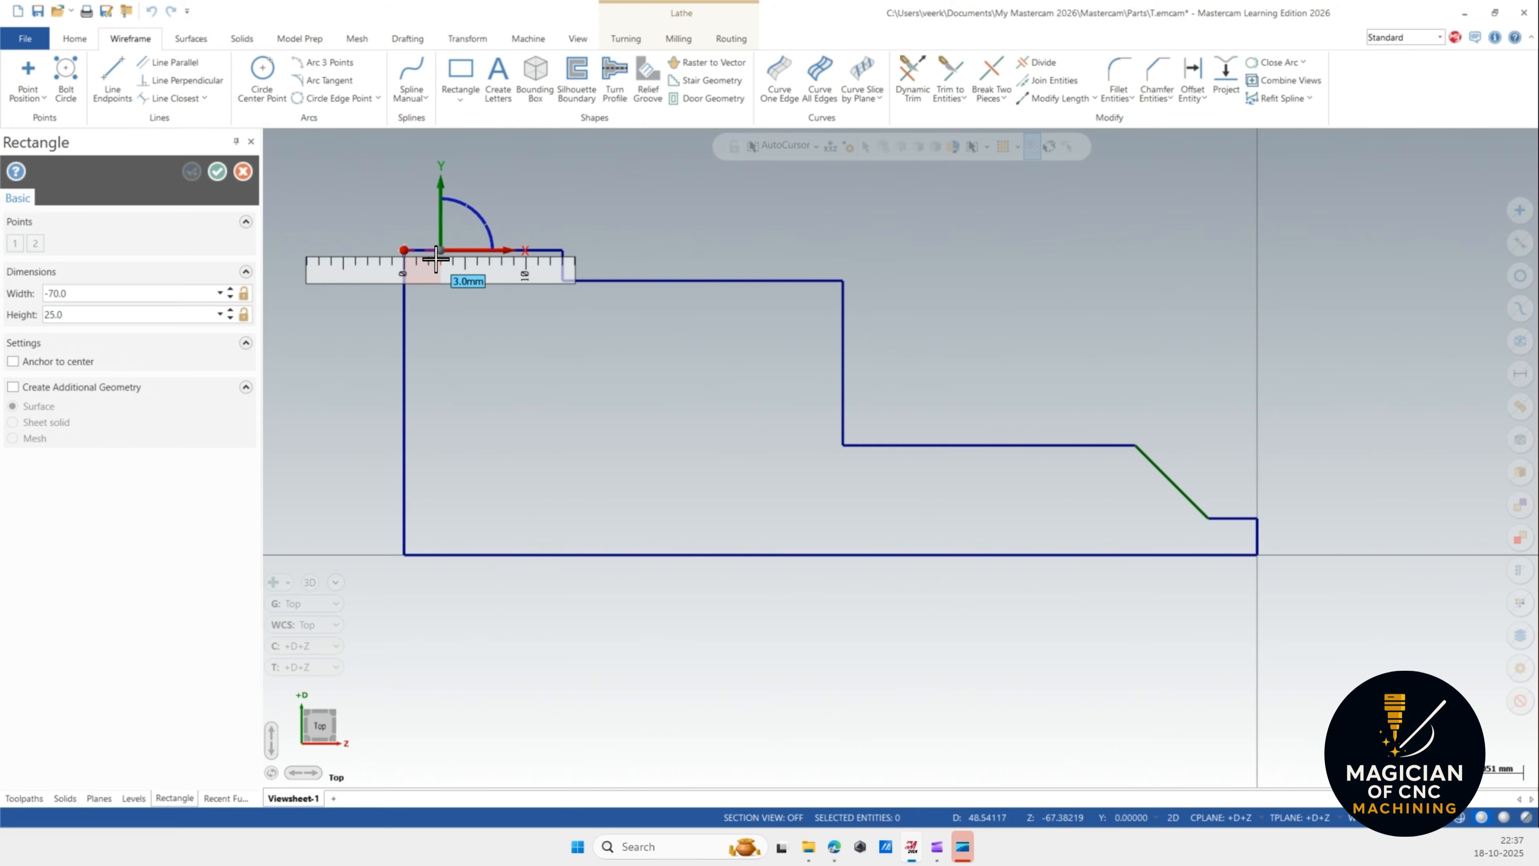
text(4)
key(Return)
key(Return)
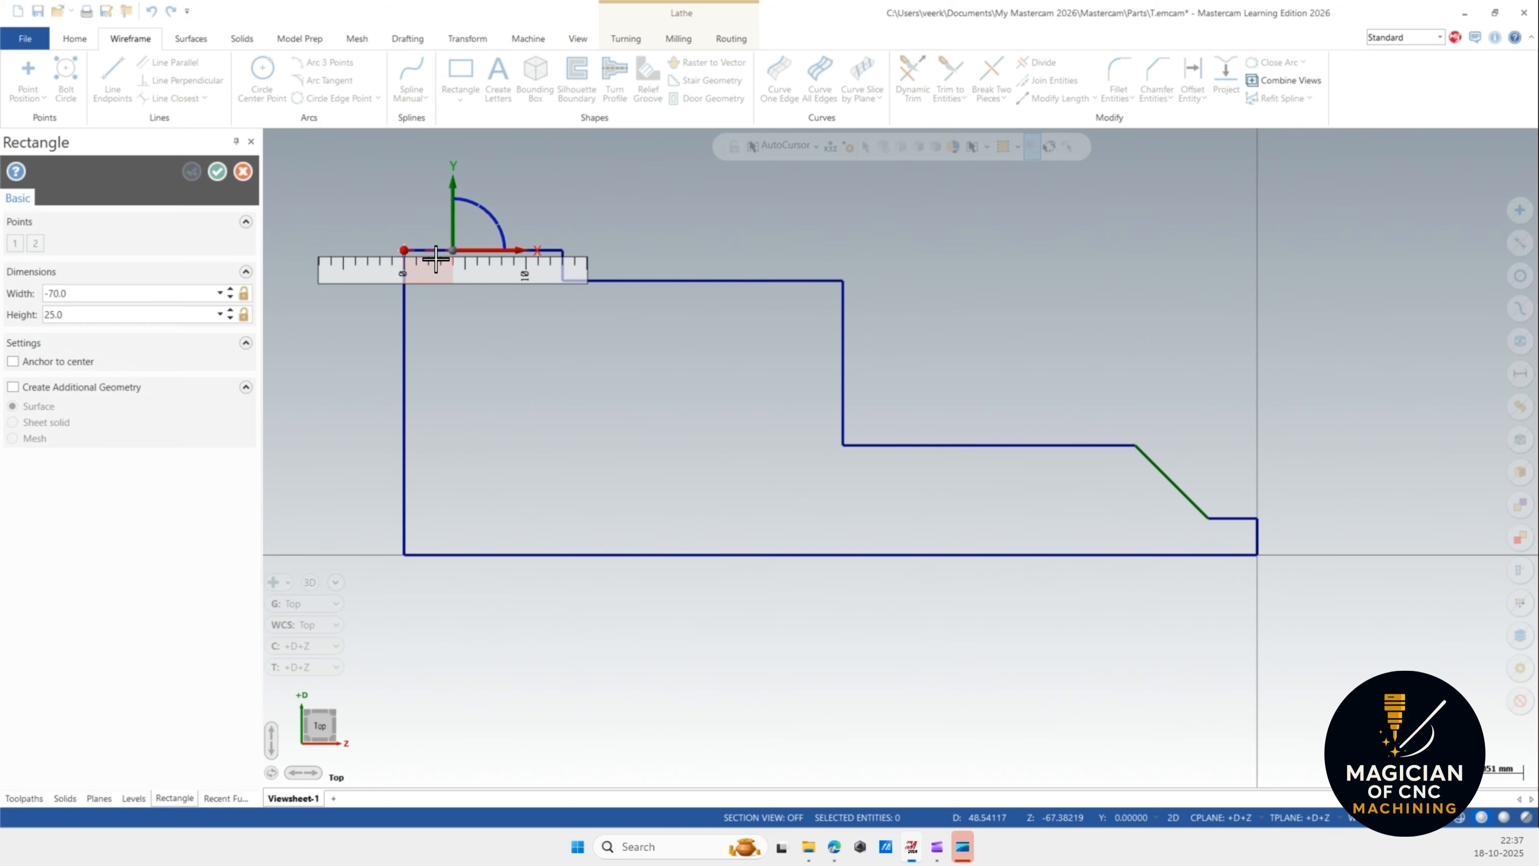
click(436, 259)
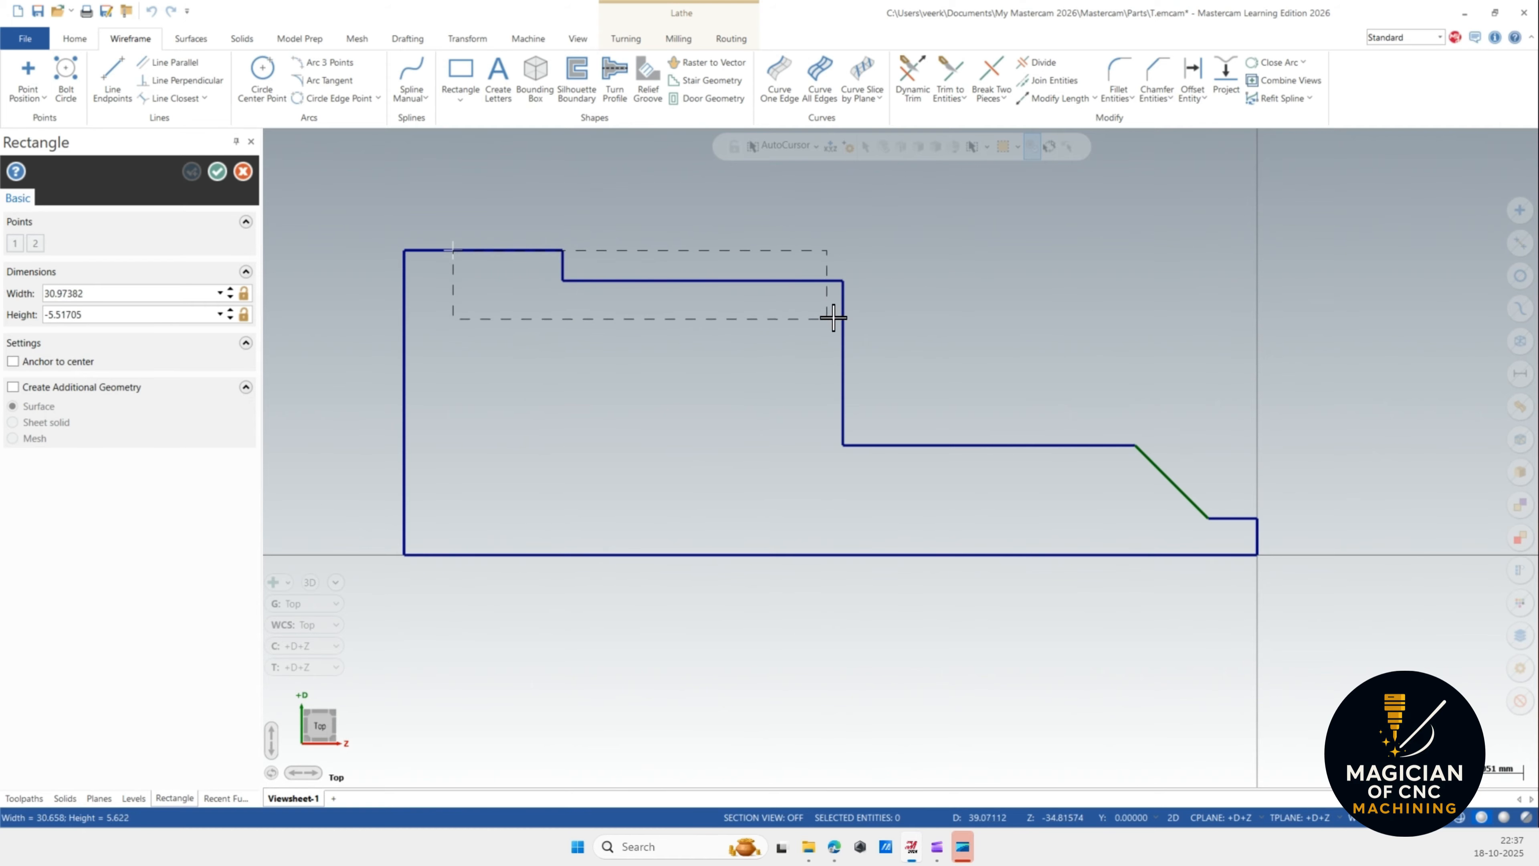
click(511, 292)
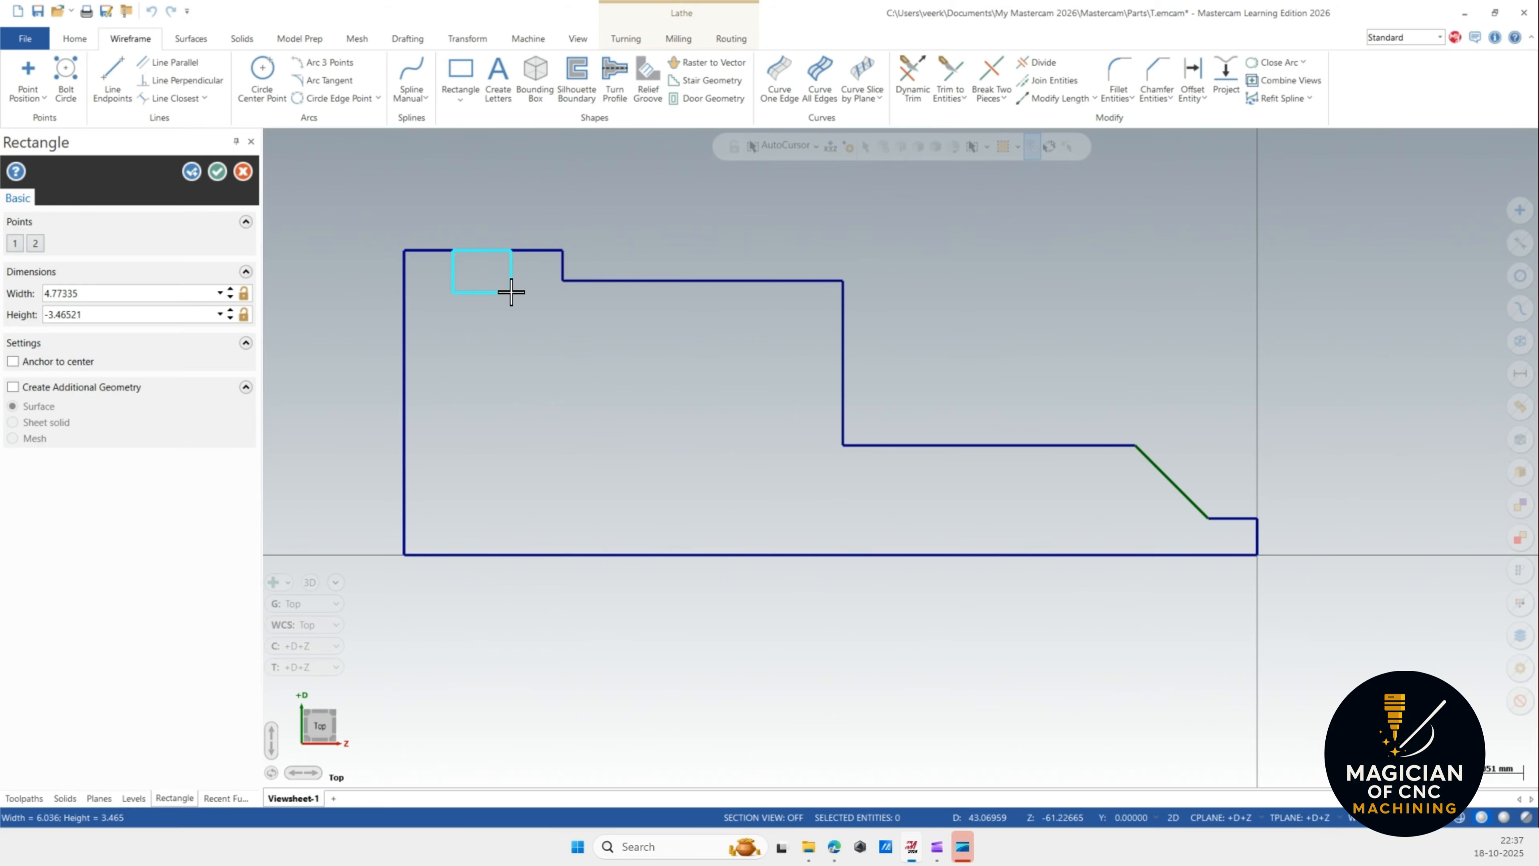
click(140, 290)
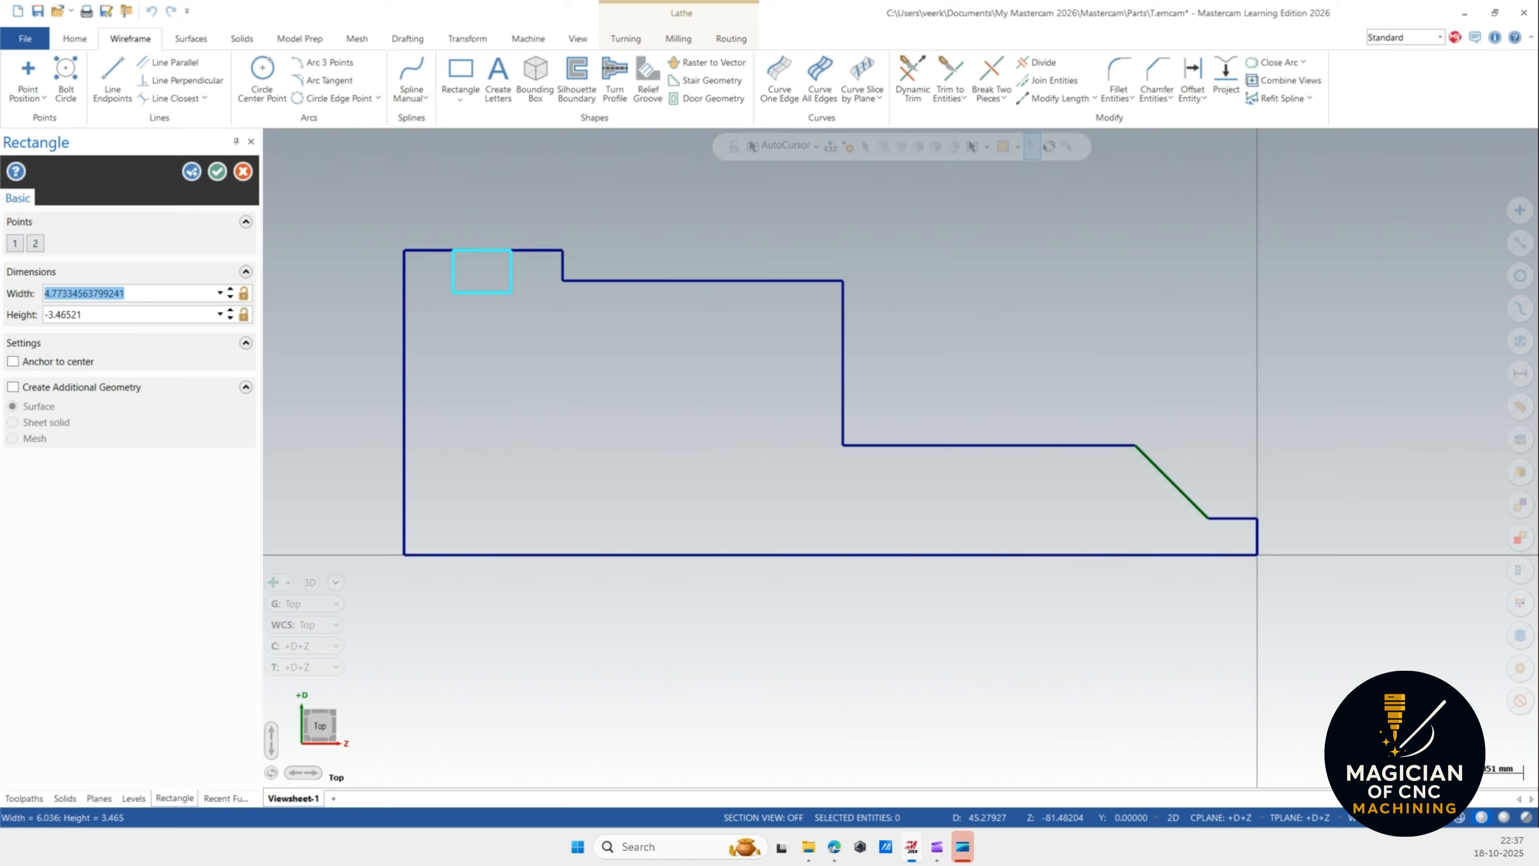
text(4.0)
click(169, 309)
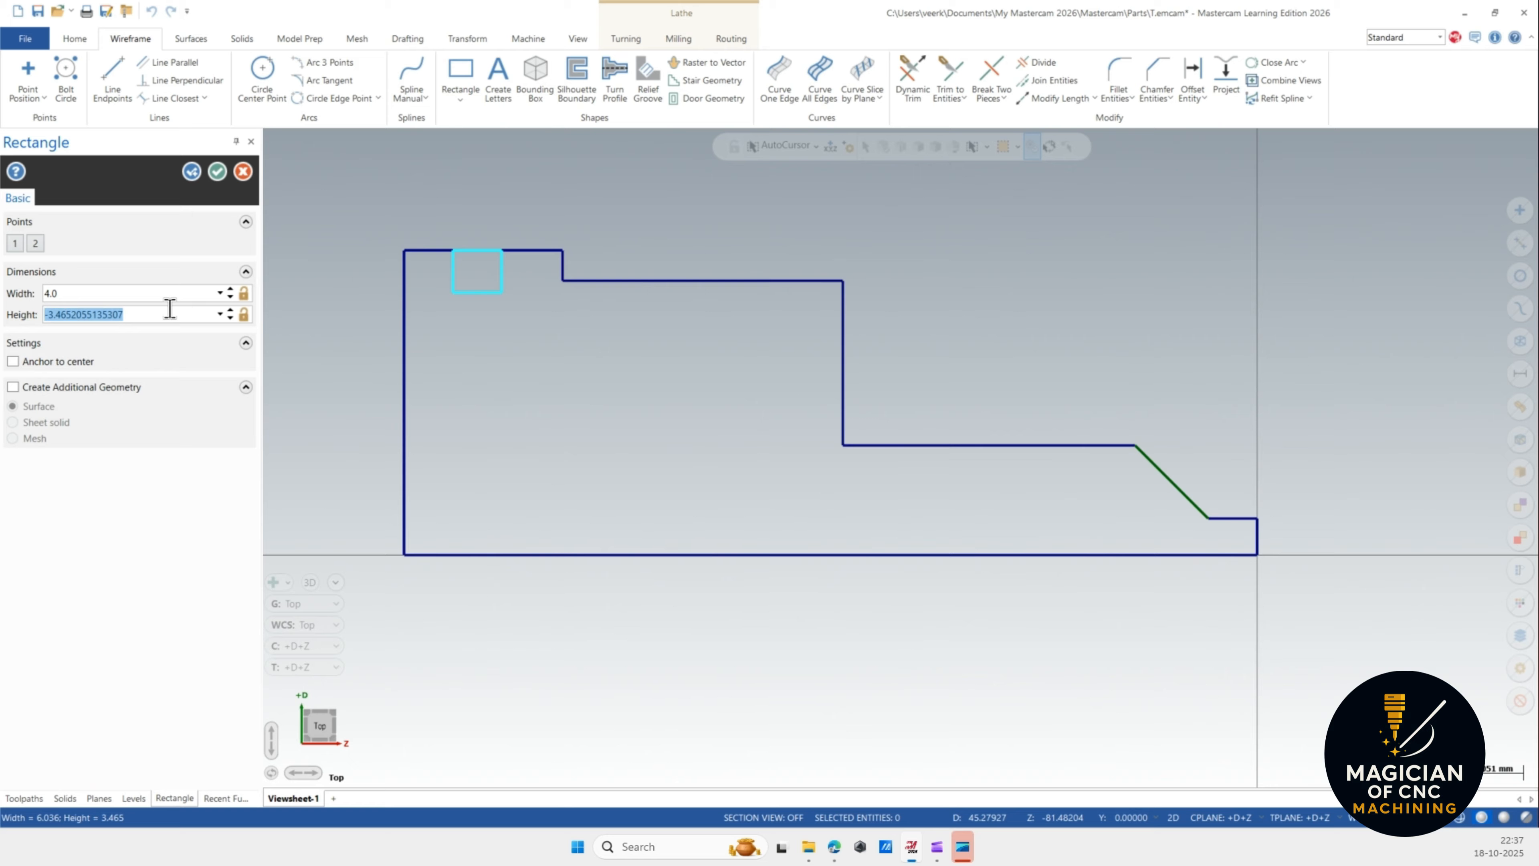
text(-3.0)
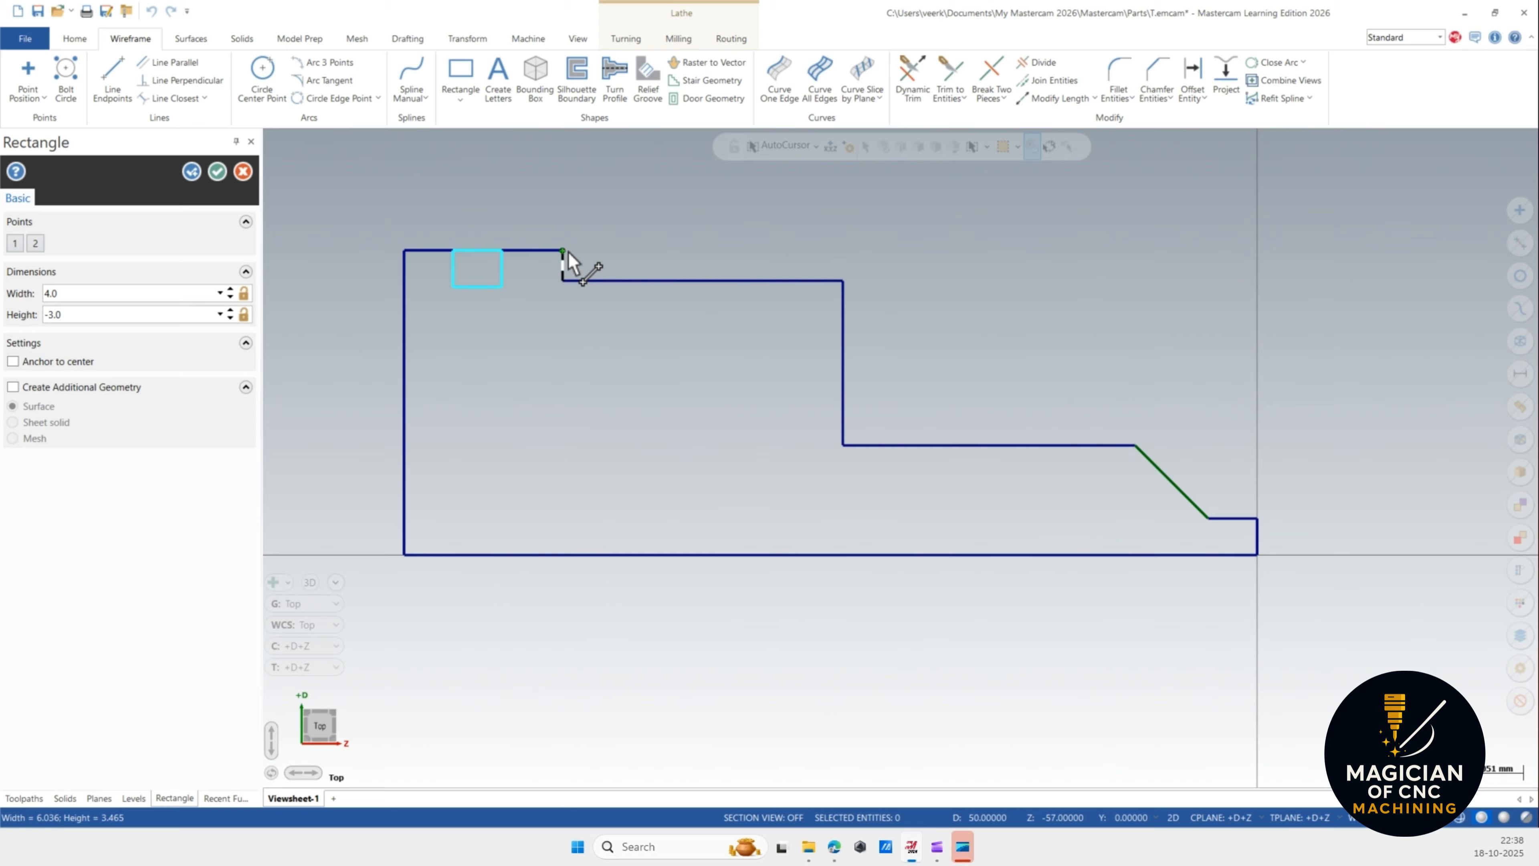
Start a second rectangle with its first corner 4 mm left of the upper shoulder corner.
shift+click(847, 282)
click(886, 284)
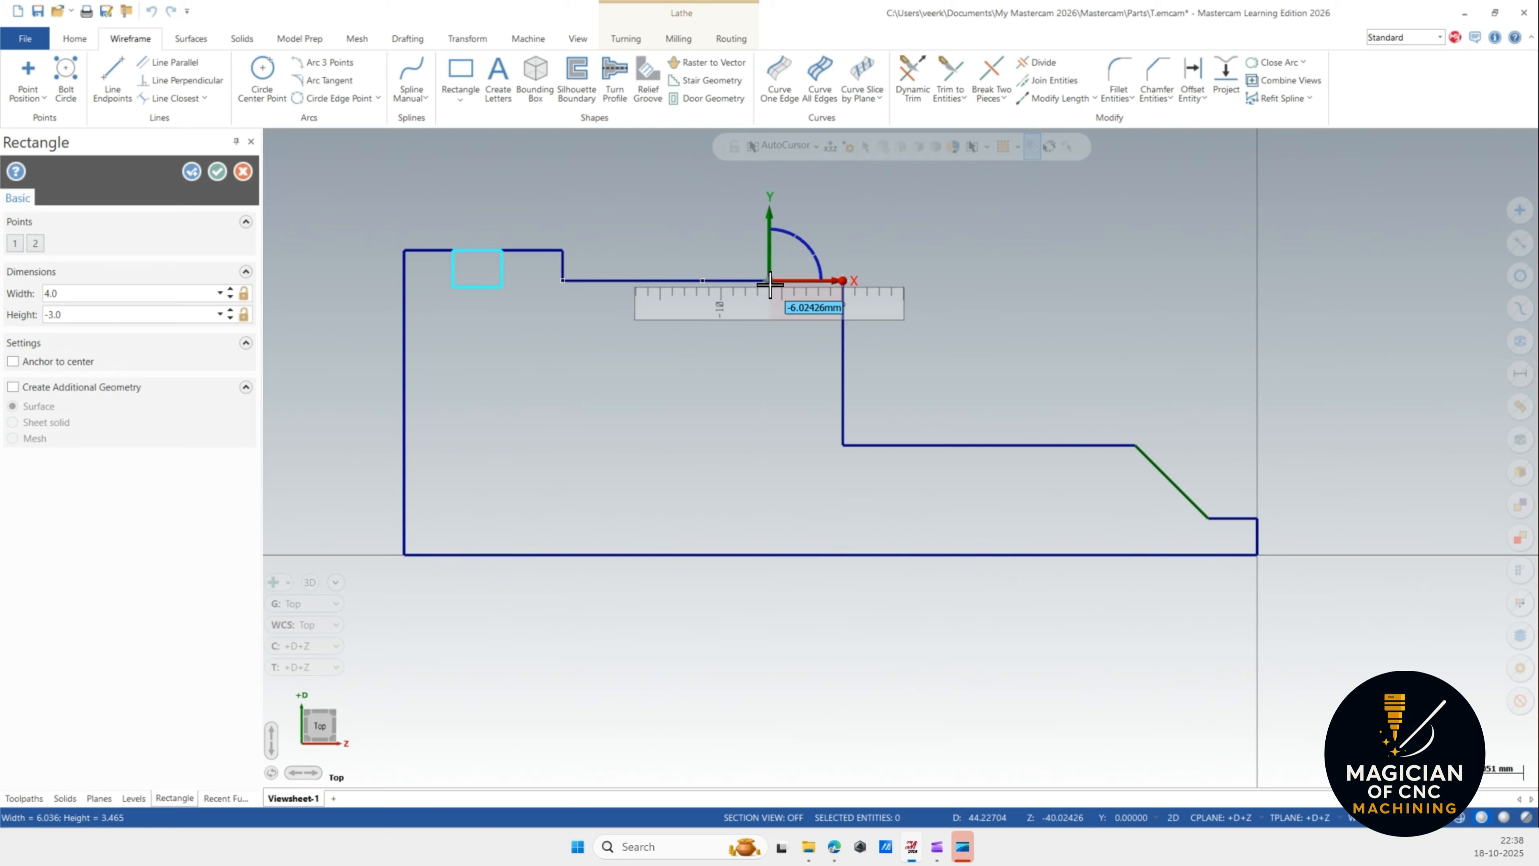
text(-4.700)
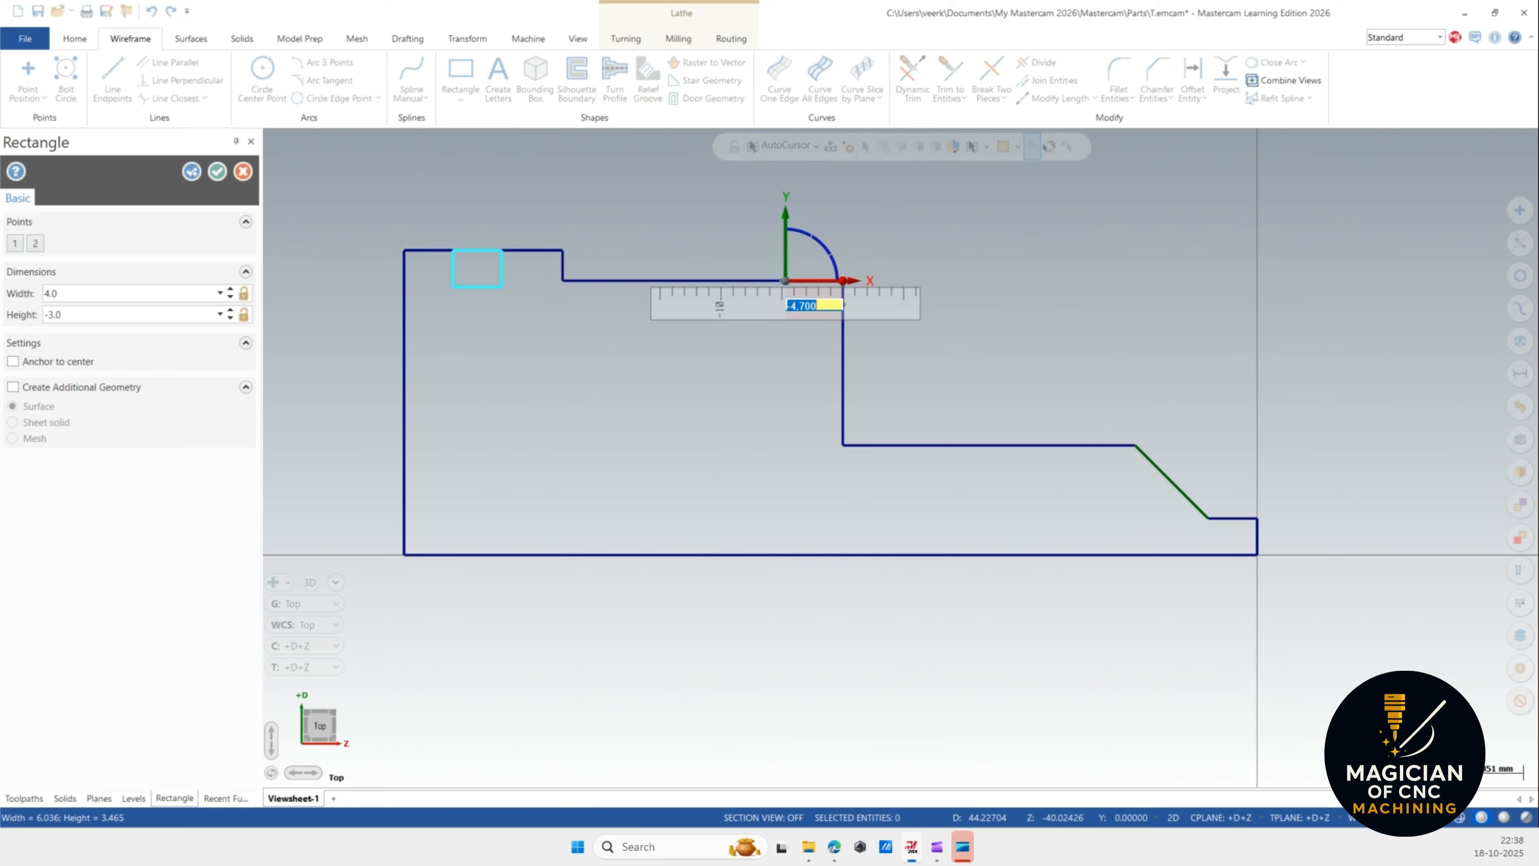
key(Return)
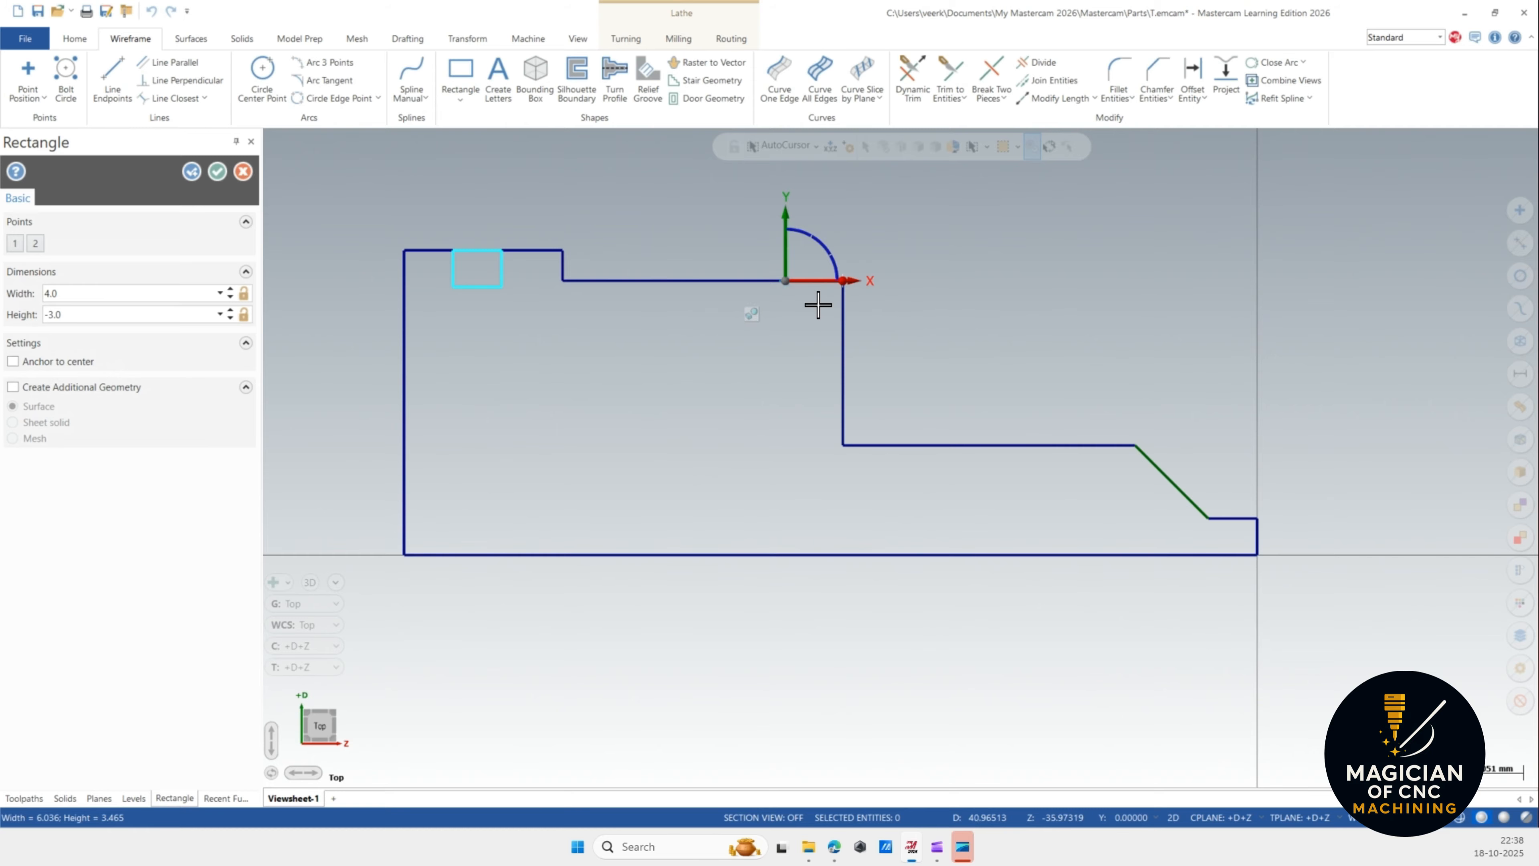
click(785, 280)
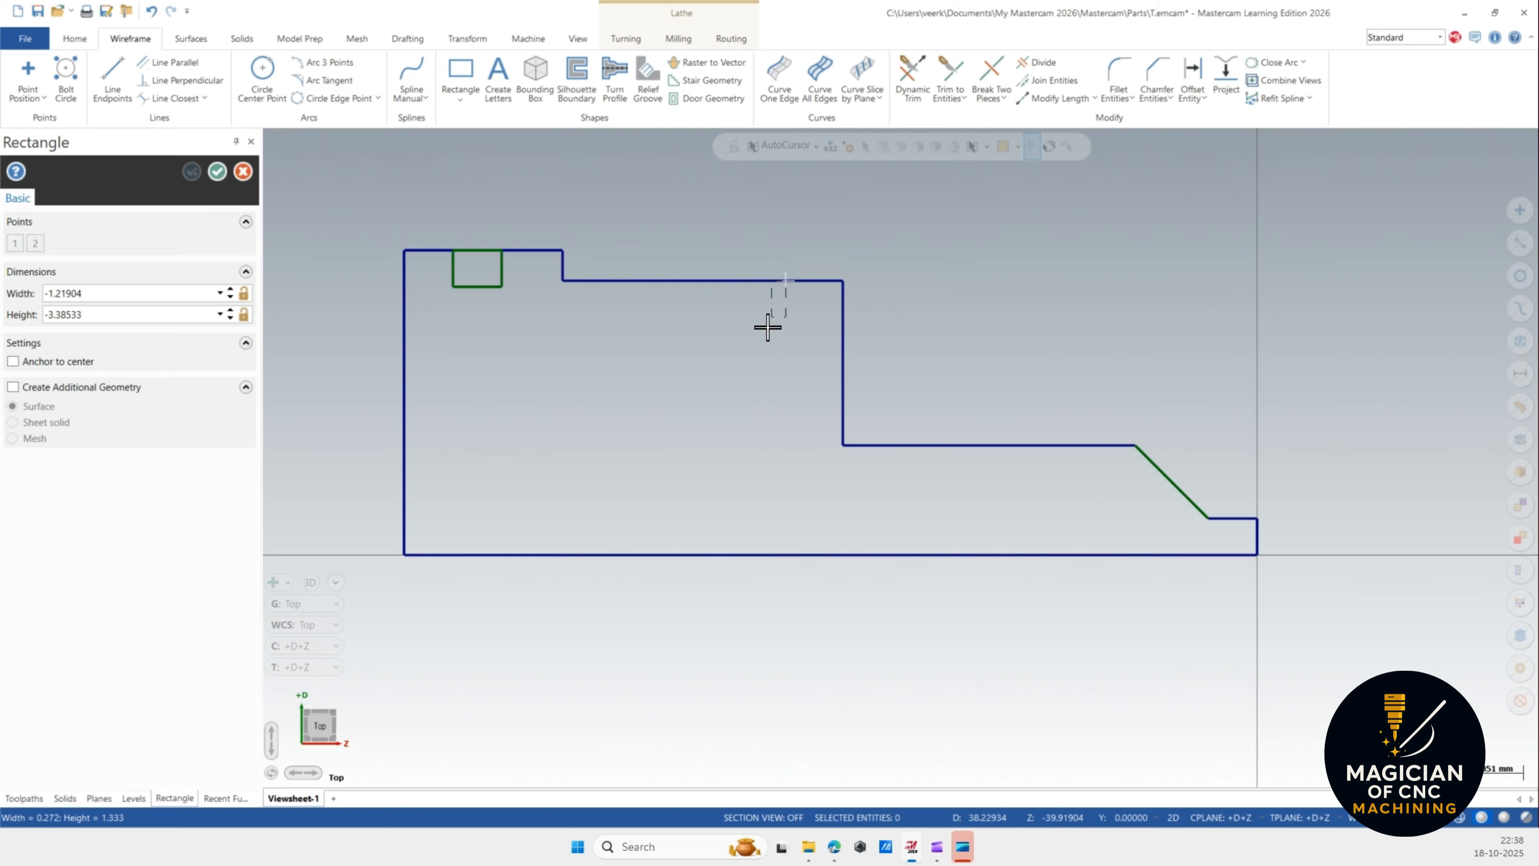
click(652, 332)
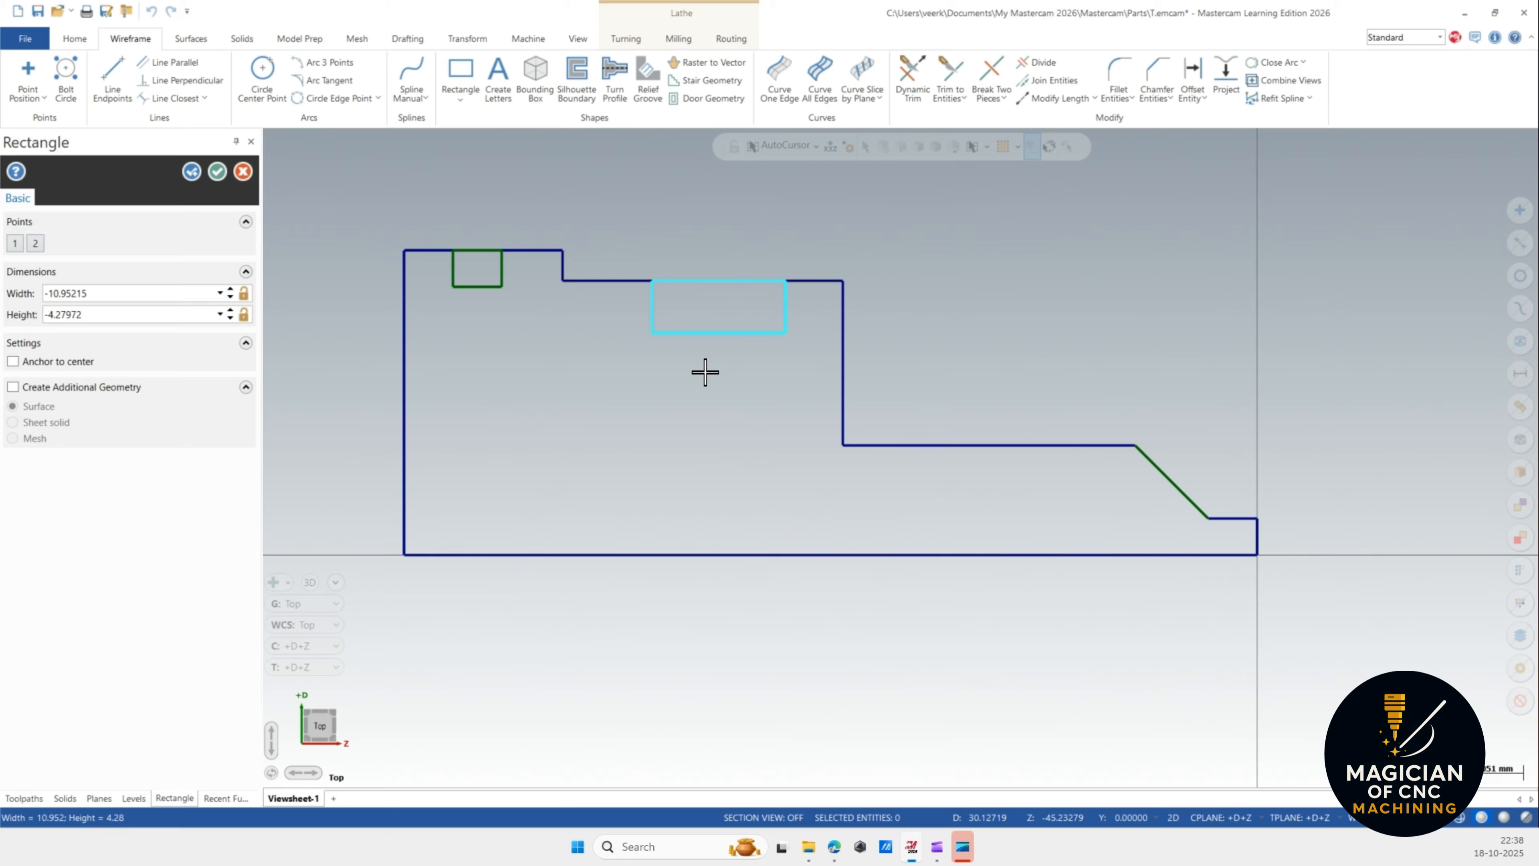
Set the second rectangle's width to -18.3 and height to -3, and accept it.
click(115, 294)
click(156, 314)
click(156, 295)
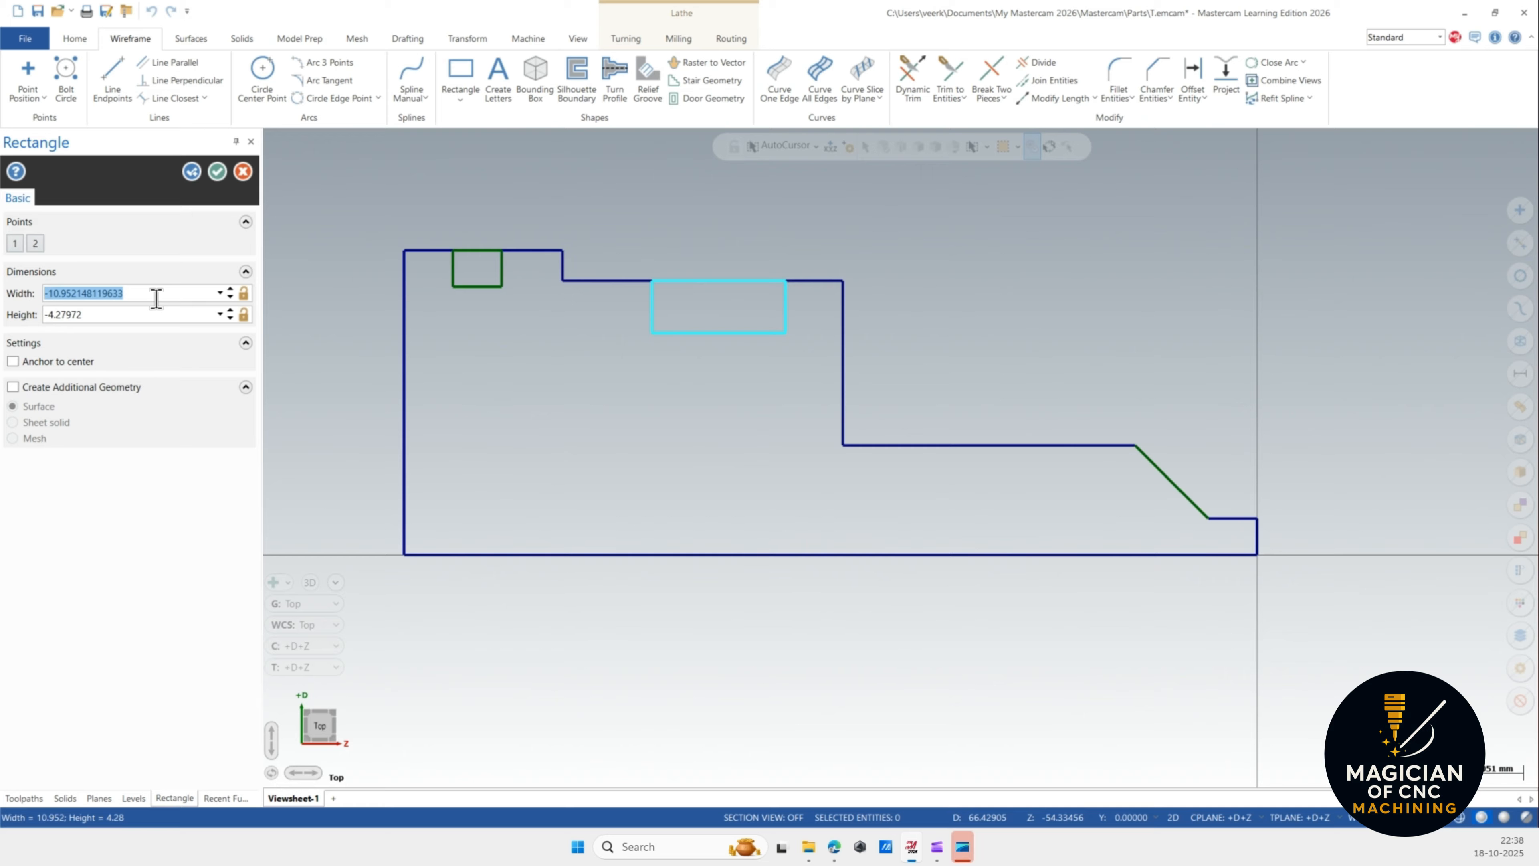
text(-18.3)
key(Return)
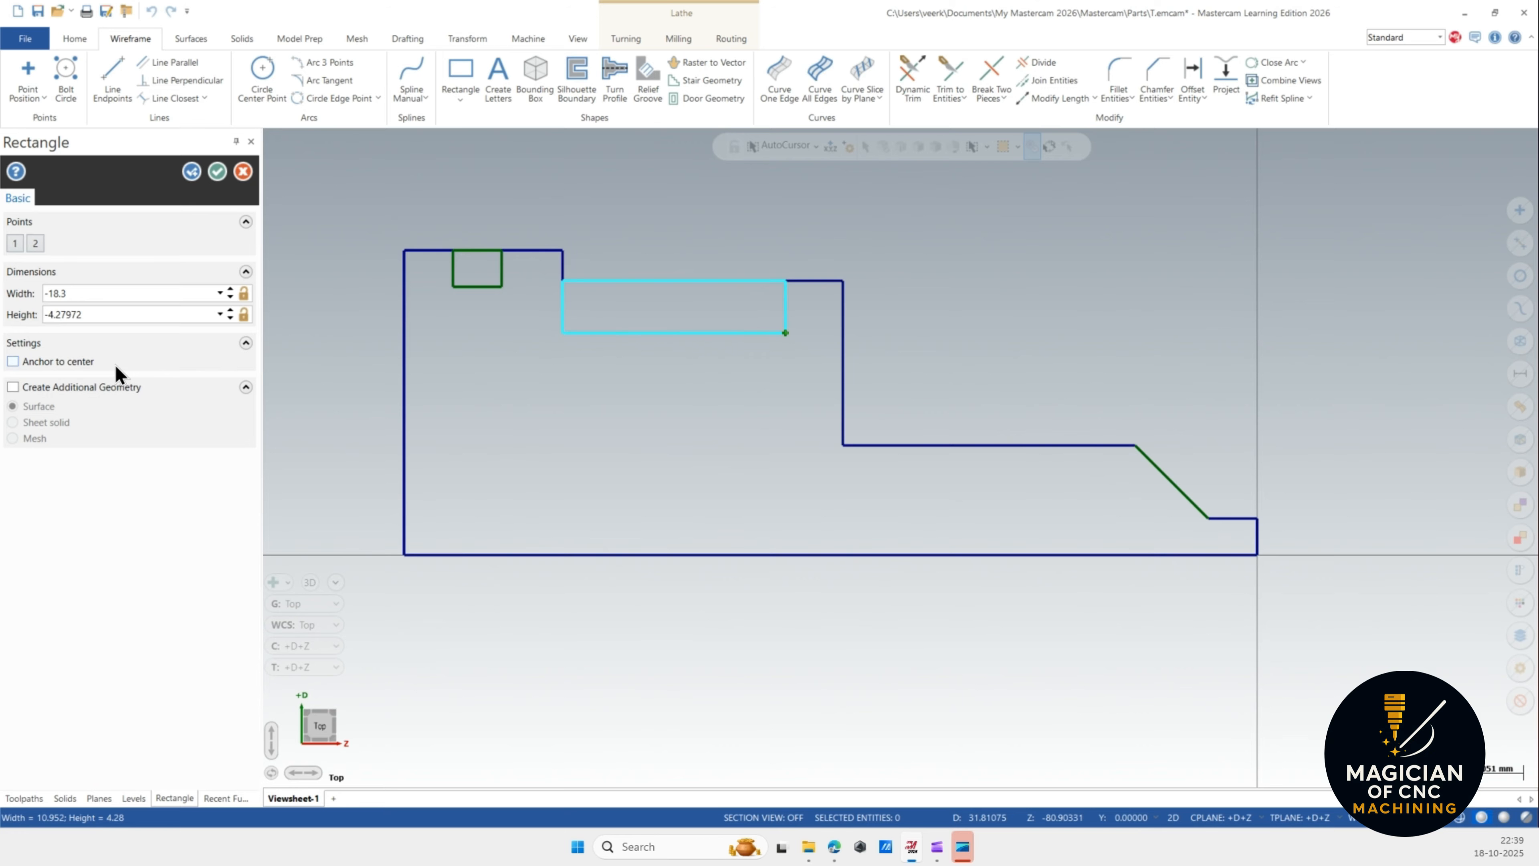
click(166, 315)
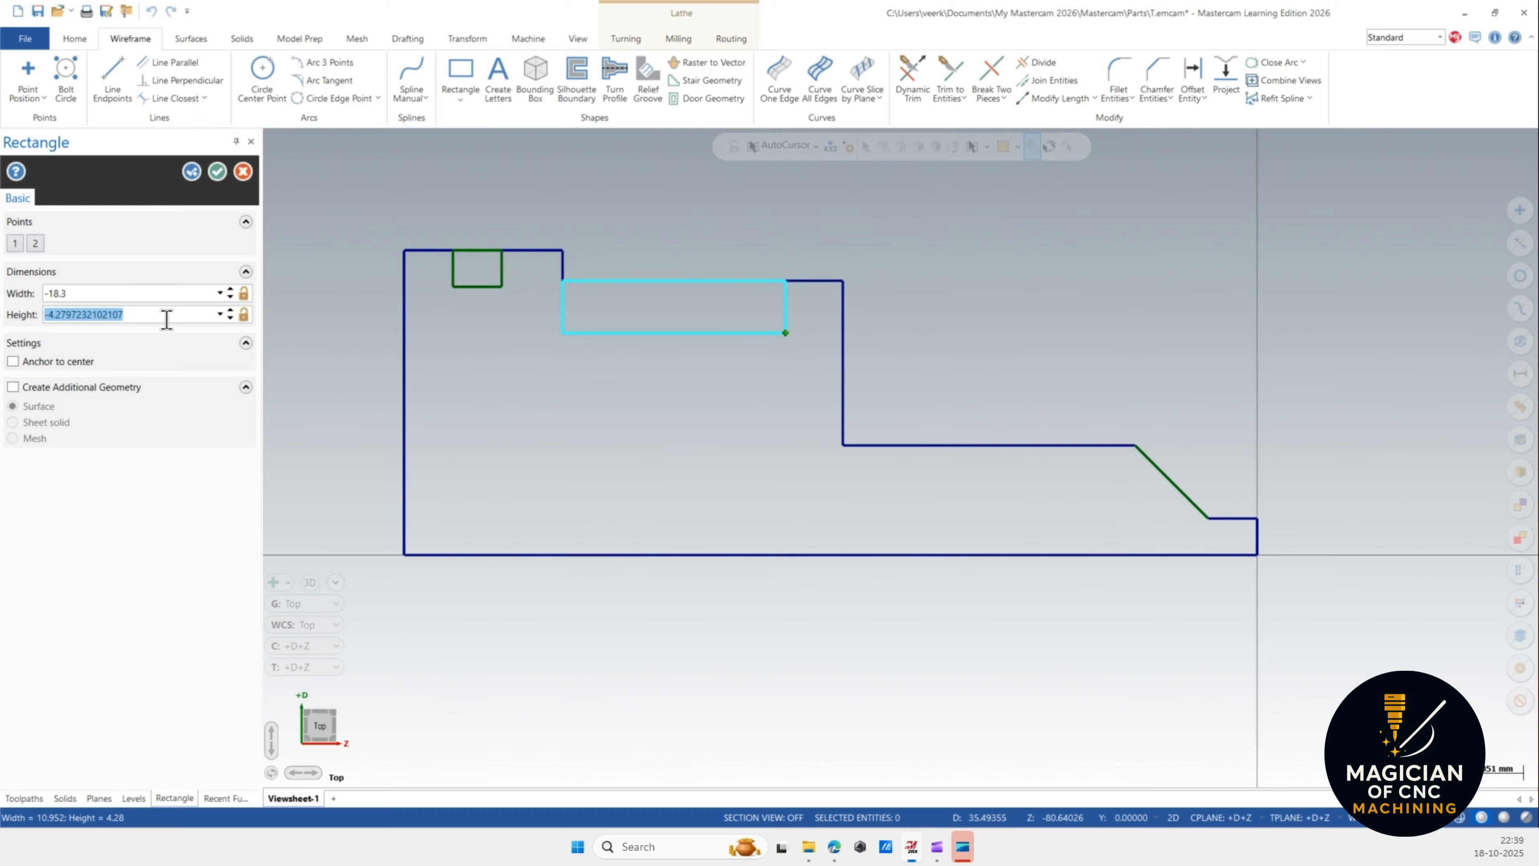
text(-3)
key(Return)
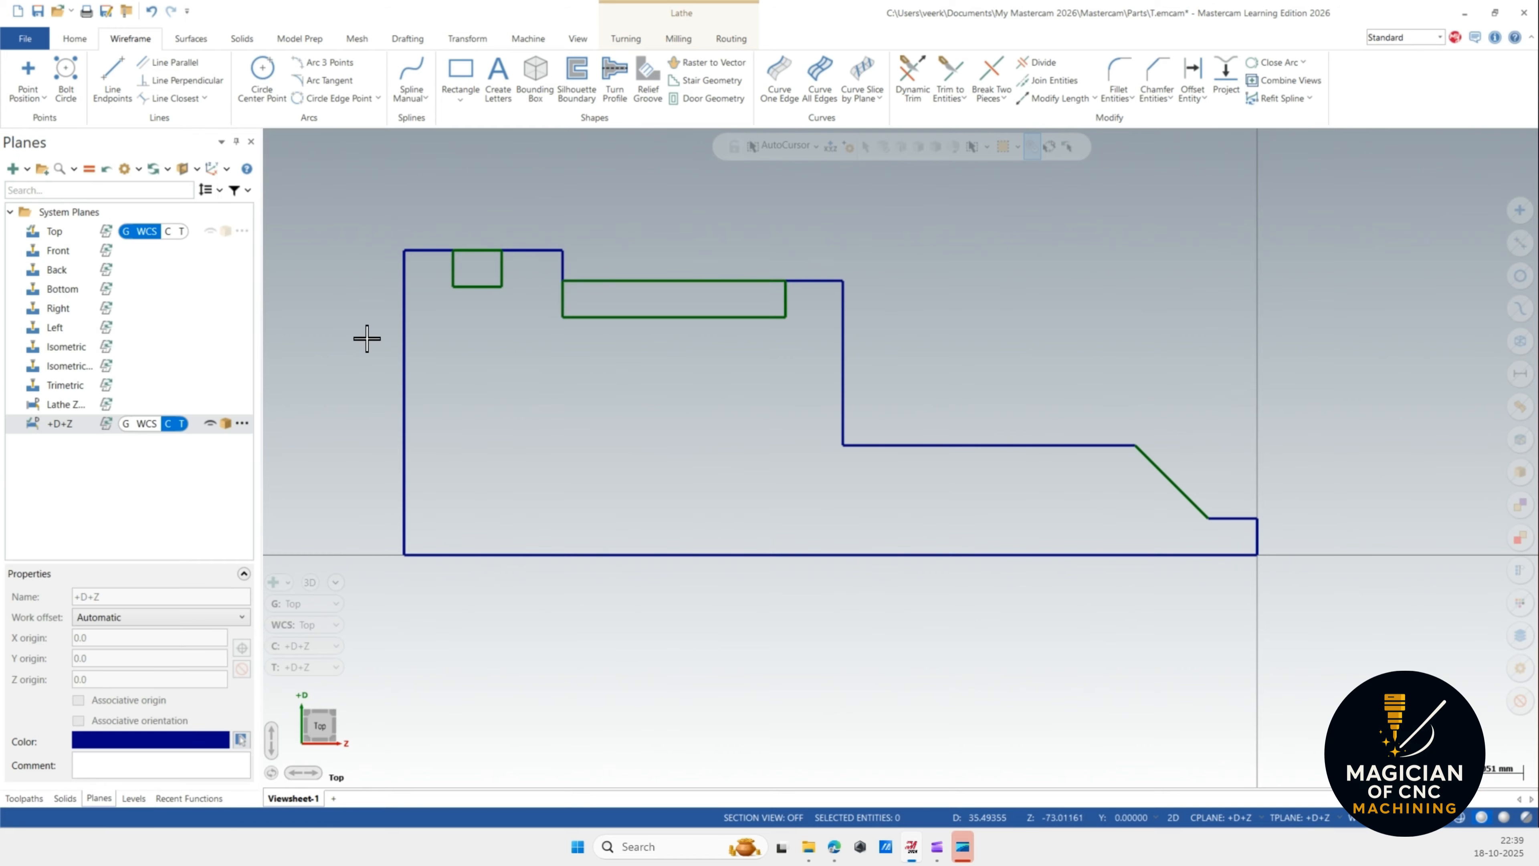
Analyze the properties of the second rectangle's lower edge.
click(670, 317)
right_click(668, 317)
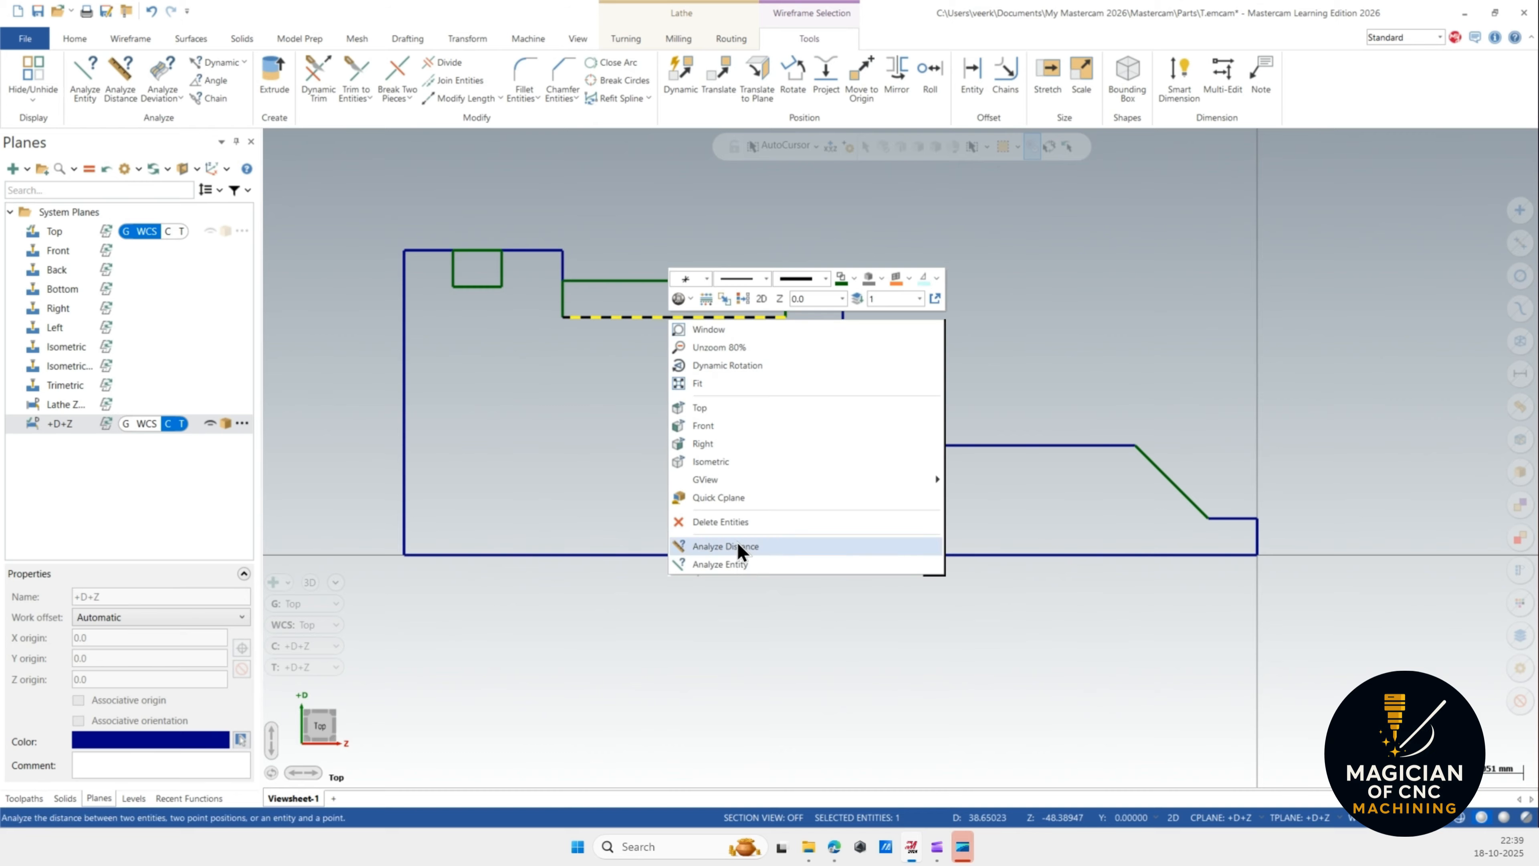
click(738, 564)
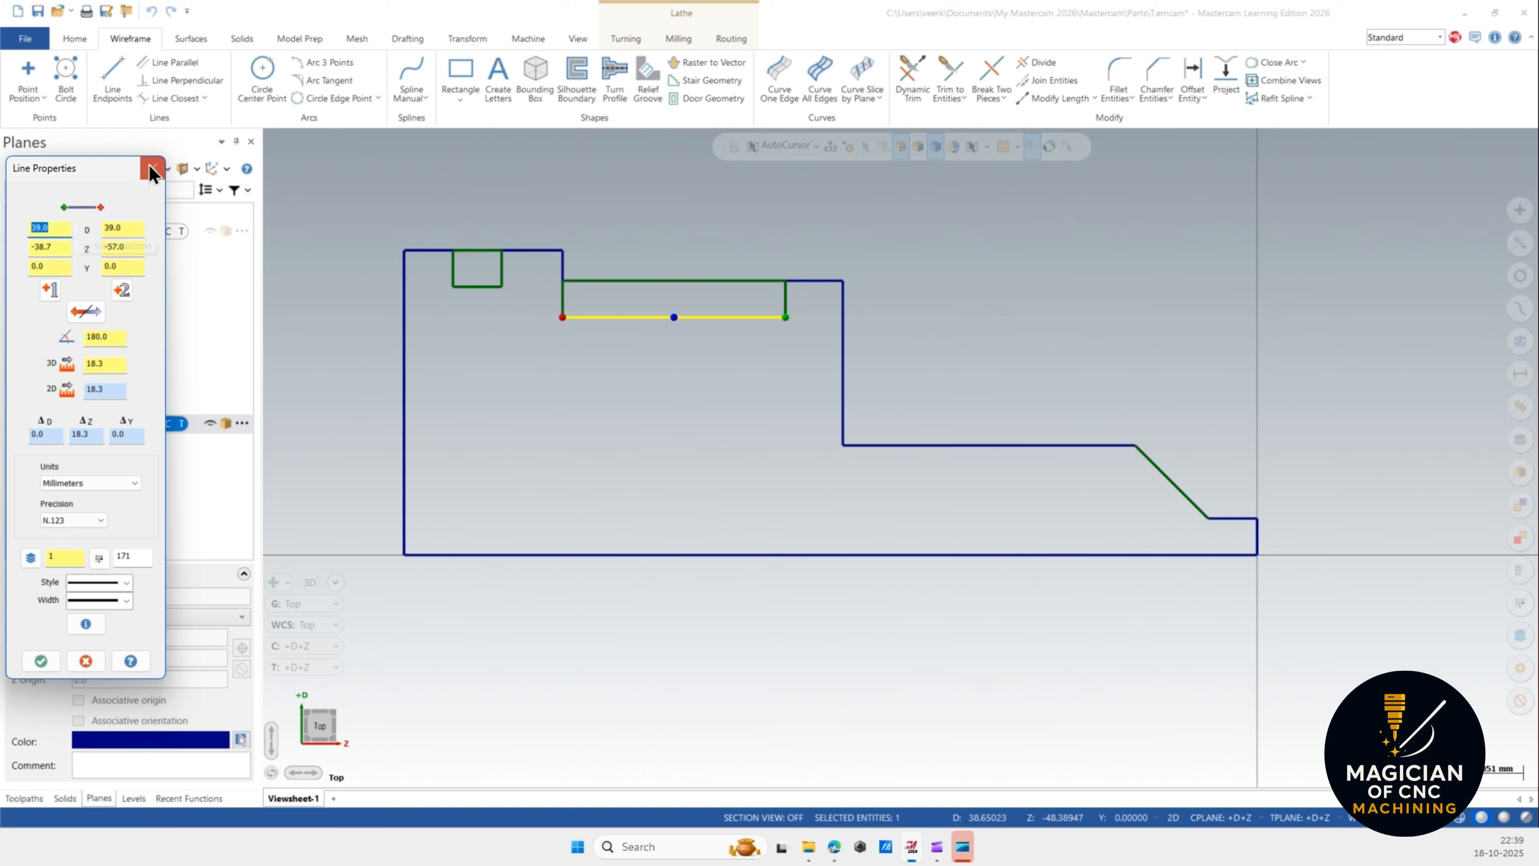
click(152, 170)
scroll(607, 285, up, 1)
scroll(494, 374, up, 2)
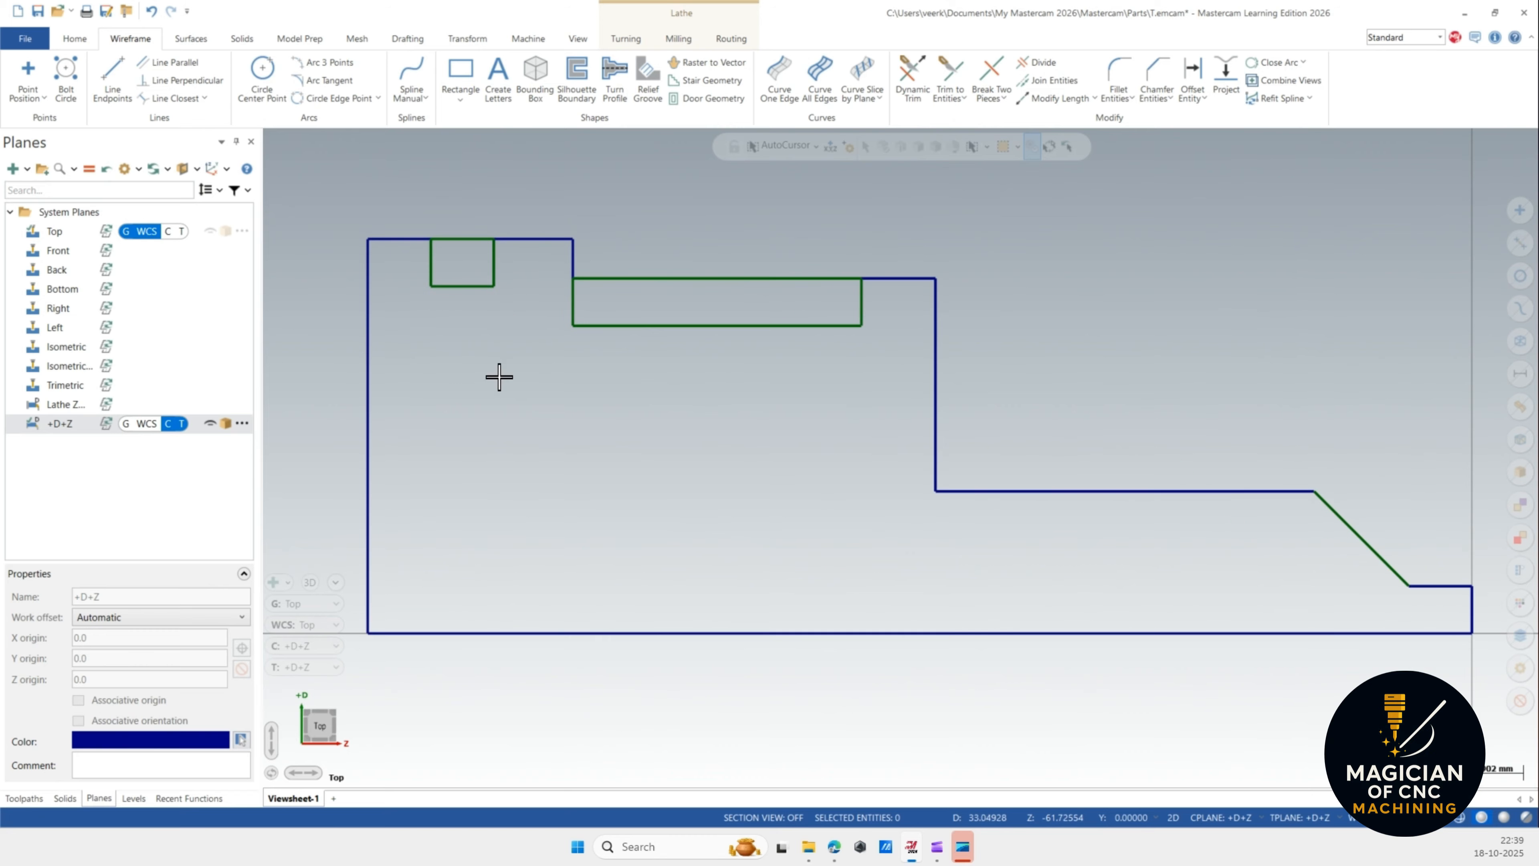
scroll(524, 433, down, 1)
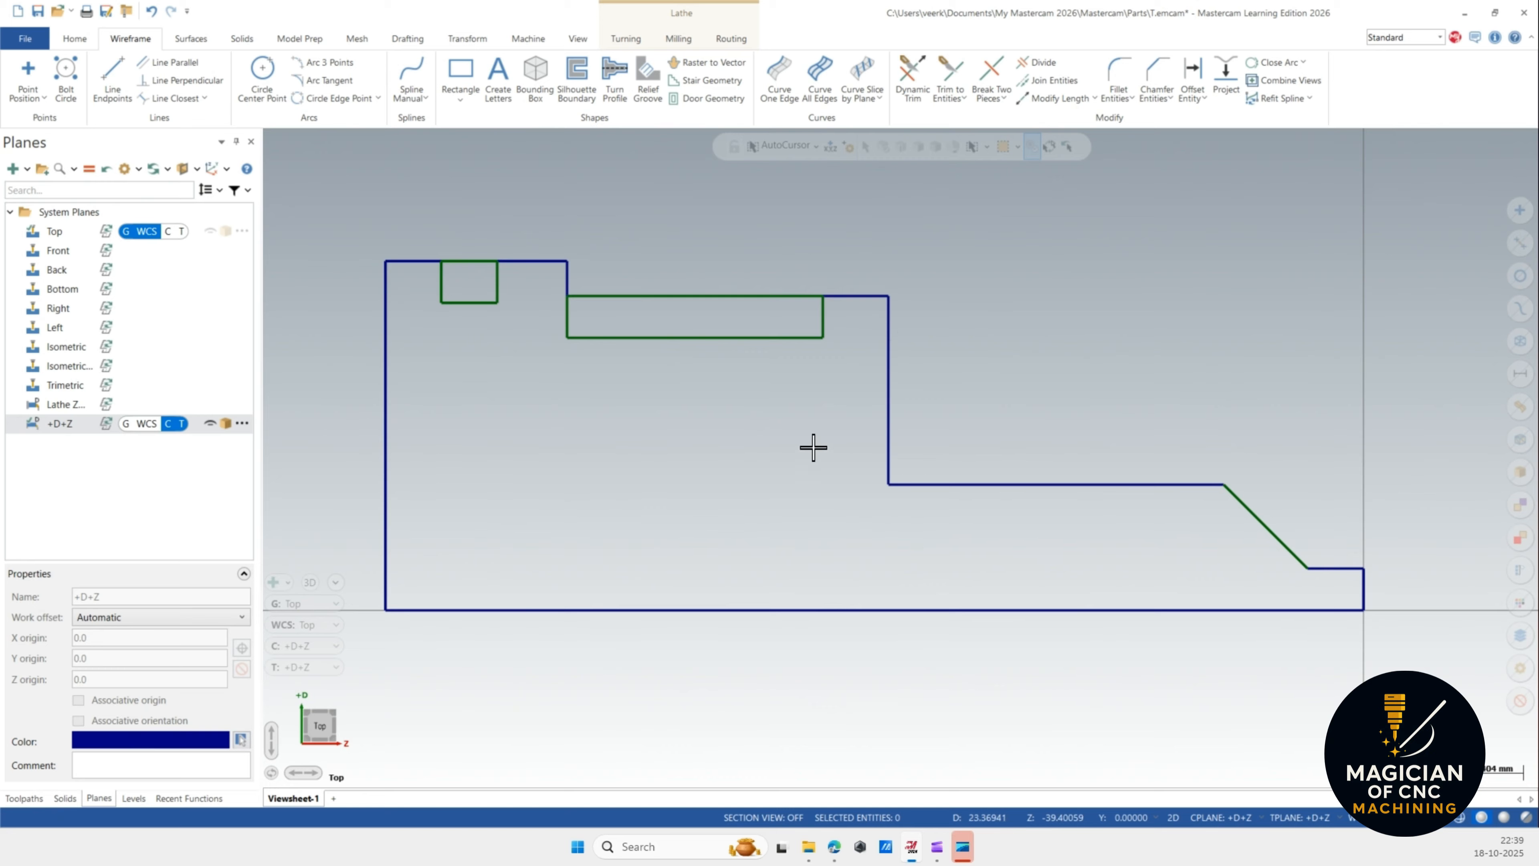
Divide away the outline segments above both rectangles to open the two grooves.
click(1038, 63)
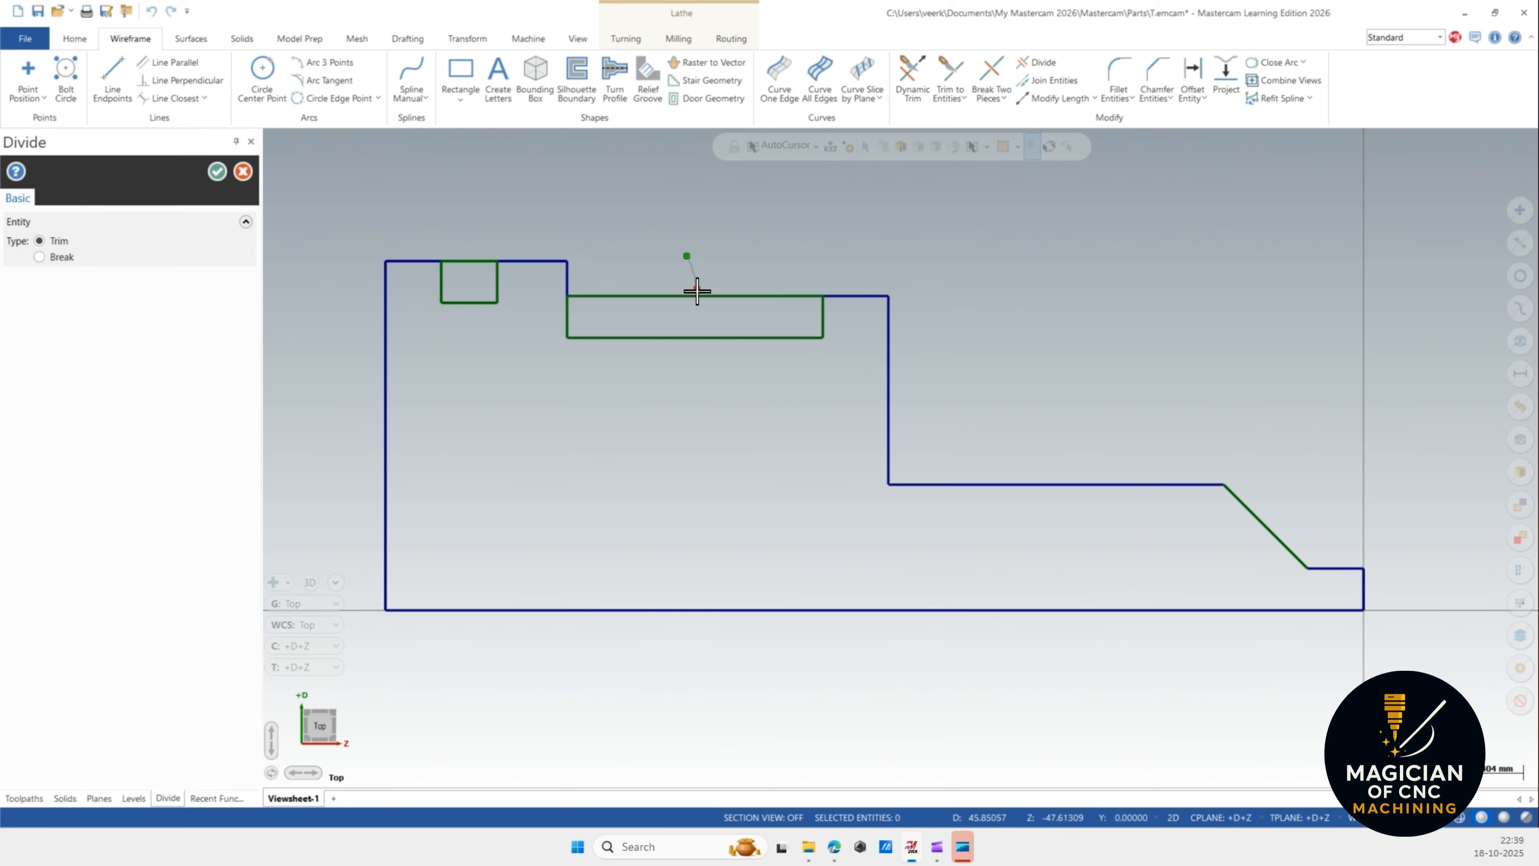
click(700, 296)
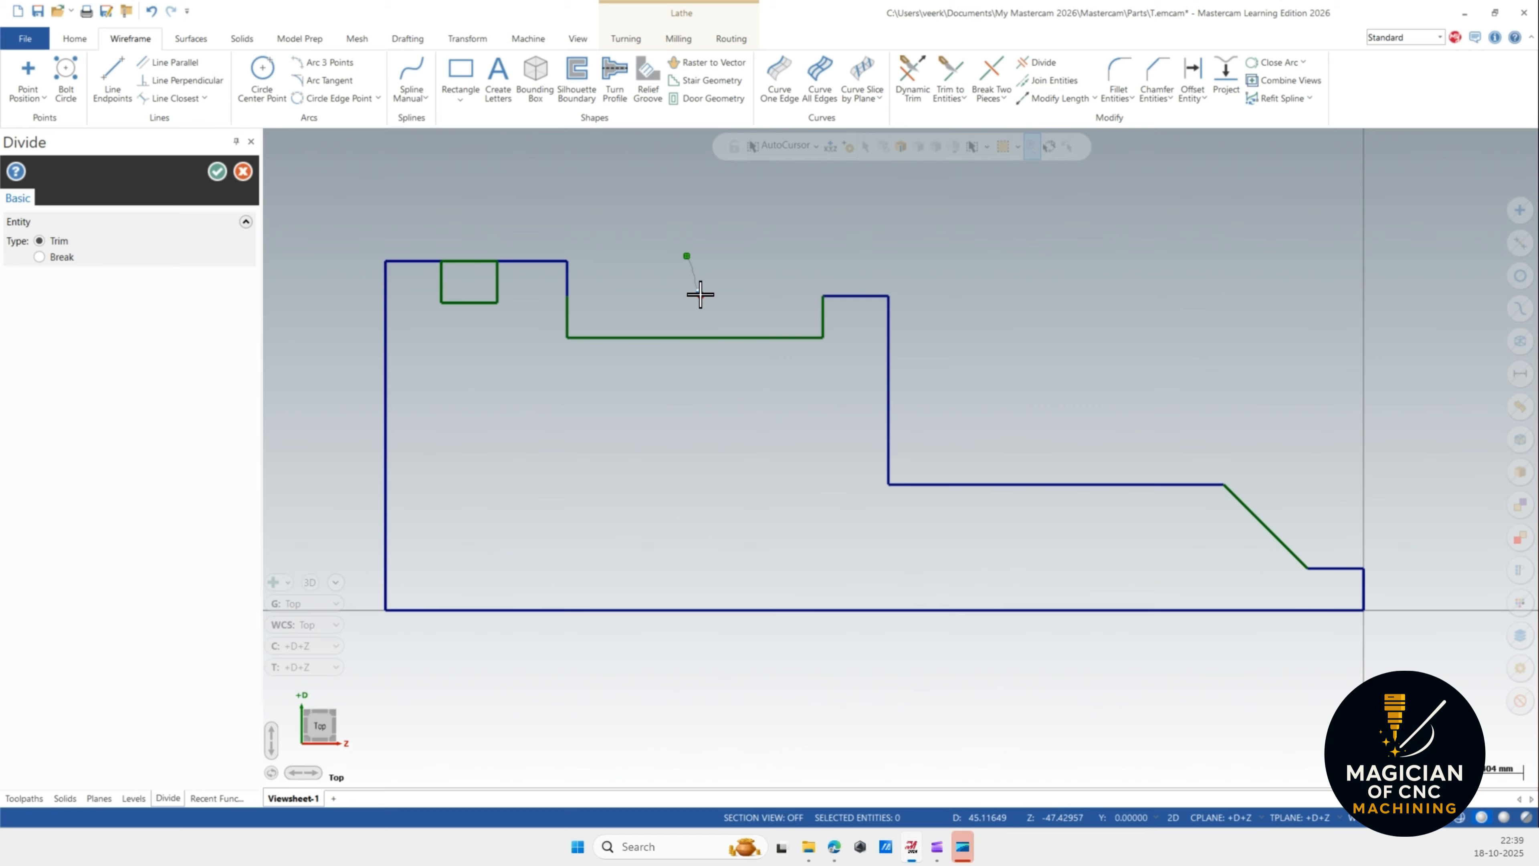
click(472, 248)
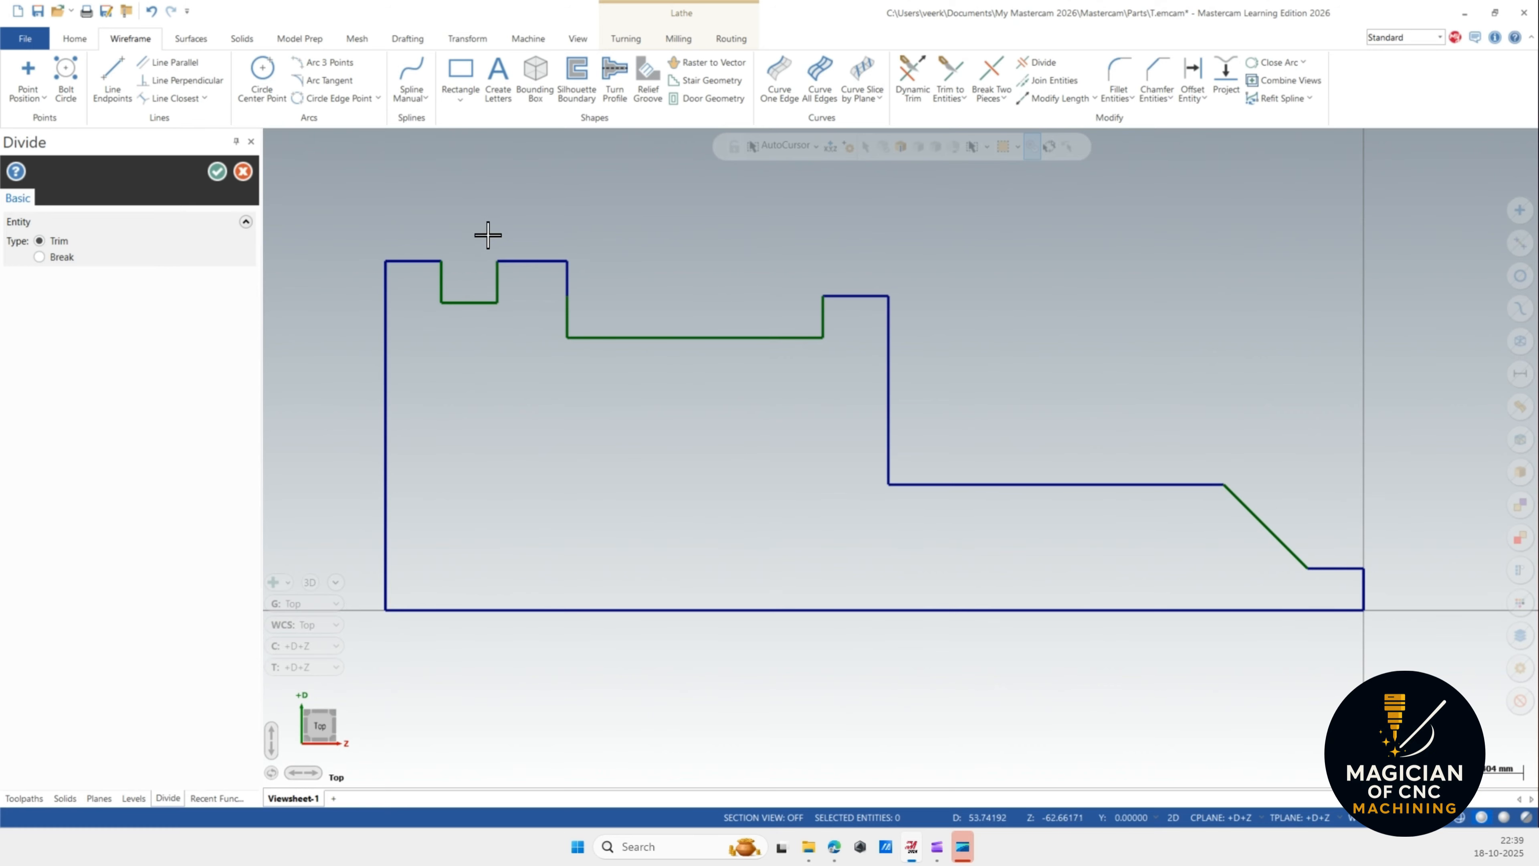
click(217, 173)
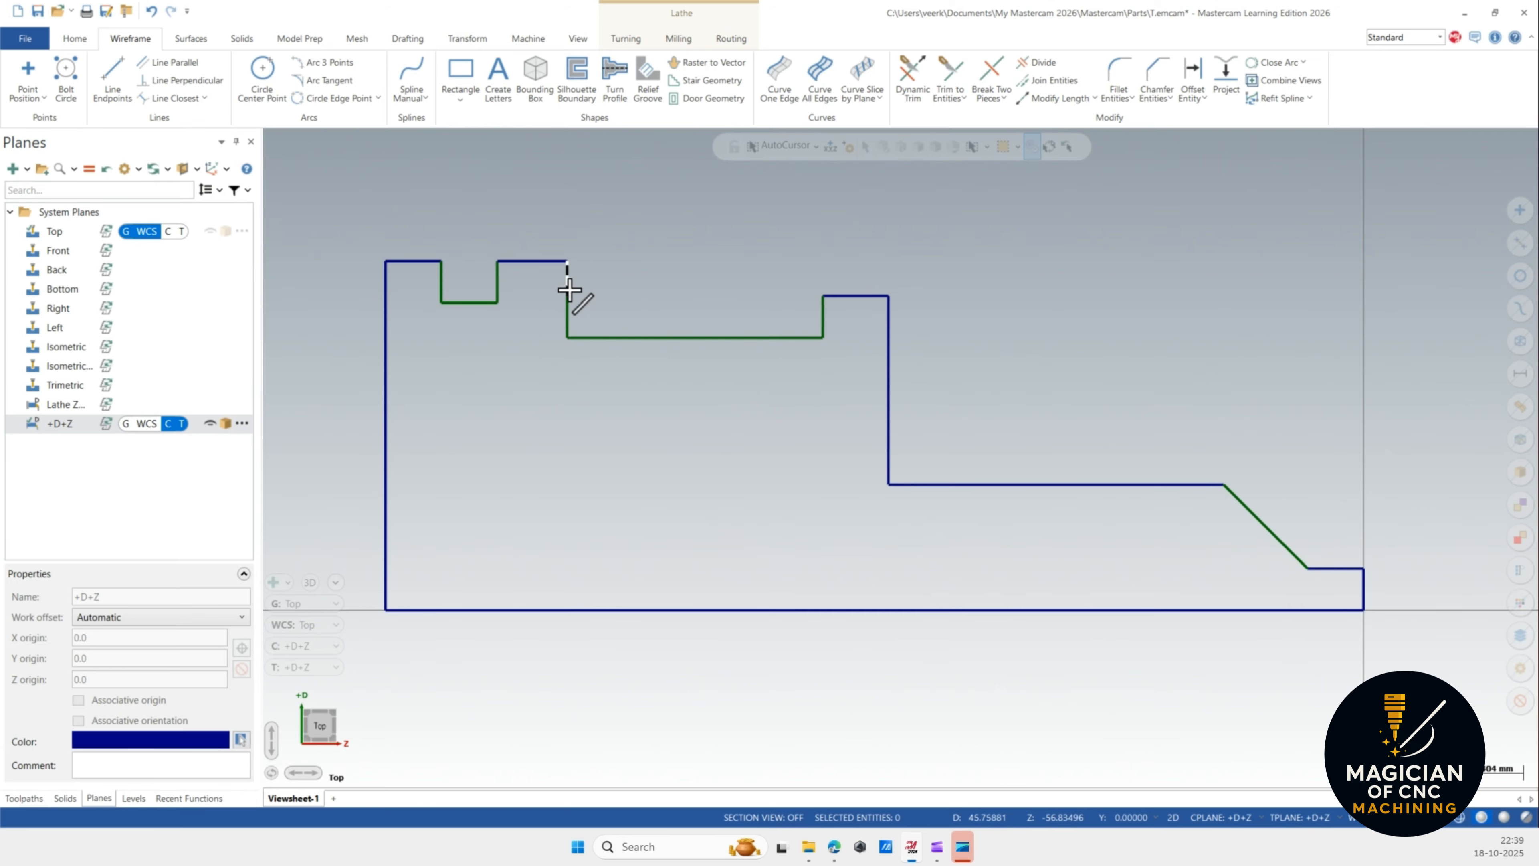
Fillet the lower-left corner of the second groove with a 5 mm radius.
scroll(785, 330, down, 1)
scroll(624, 316, up, 2)
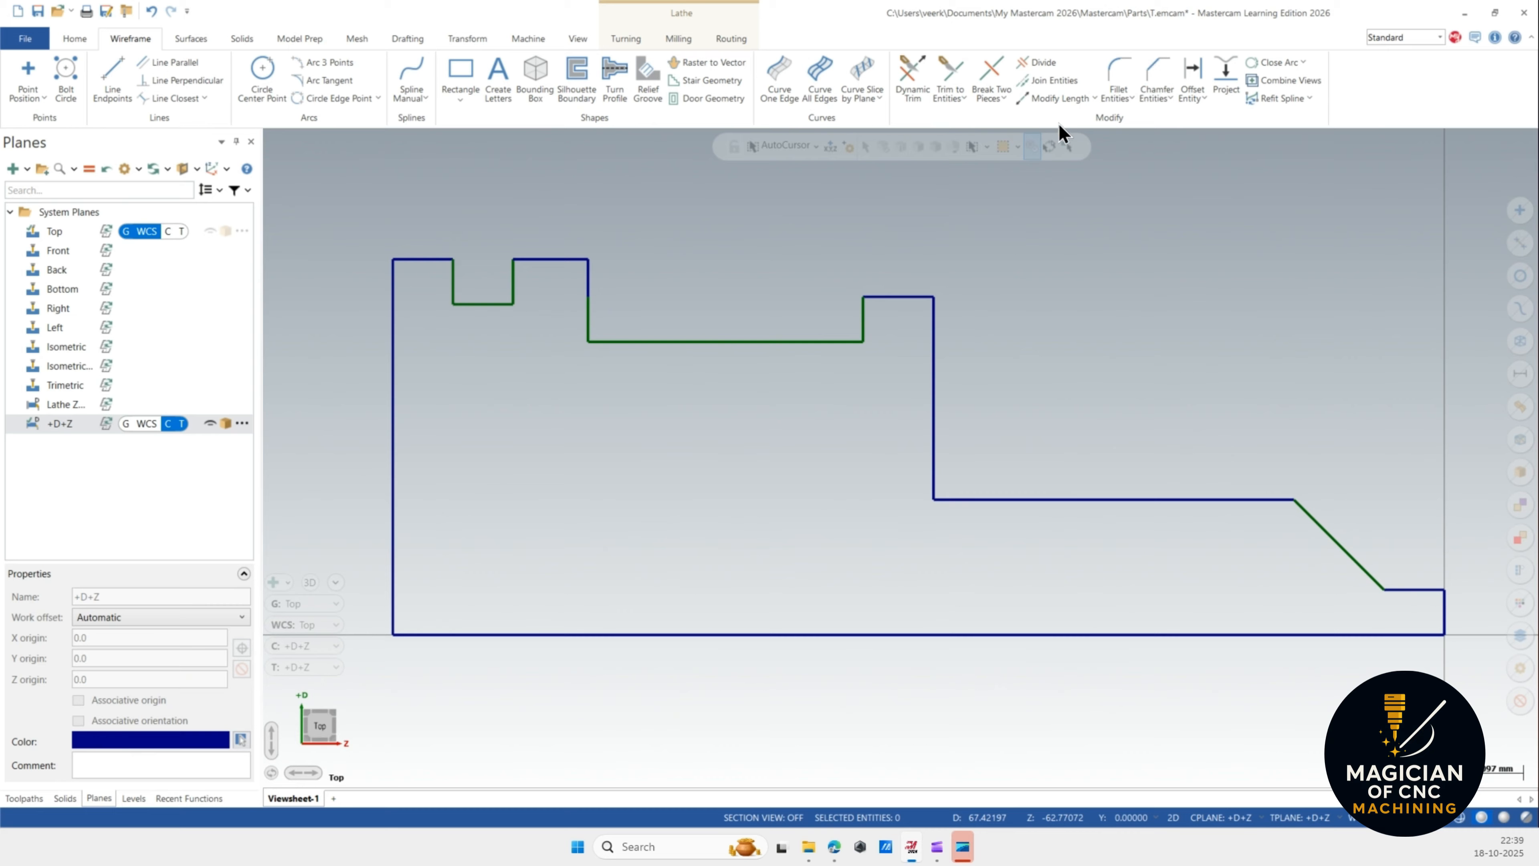
click(1118, 75)
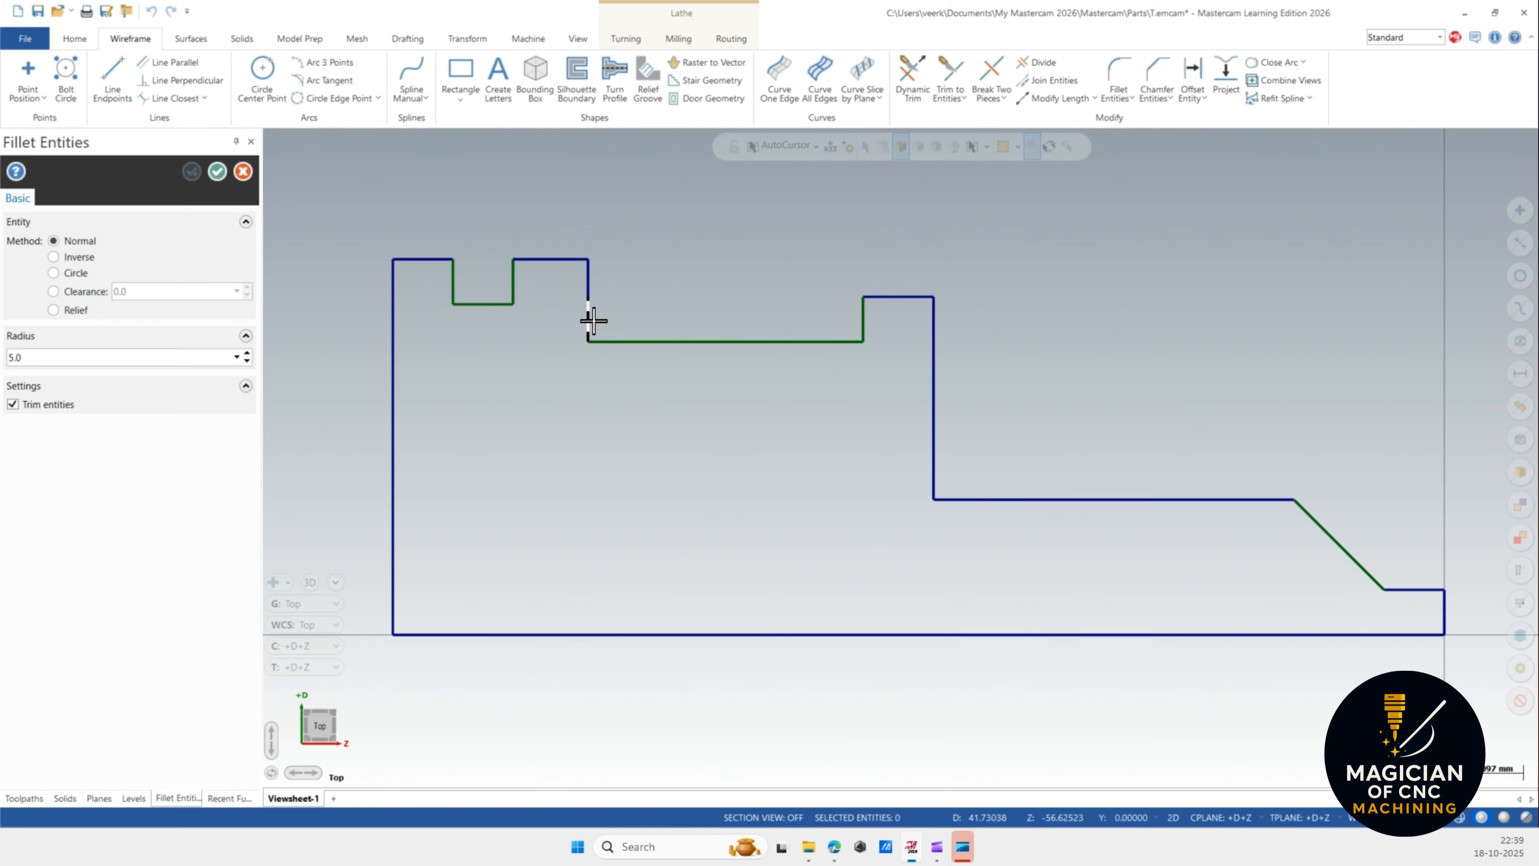
click(593, 320)
click(628, 342)
Try a 3 mm fillet at the first groove's lower-left corner, then undo it.
click(69, 357)
click(452, 284)
click(482, 304)
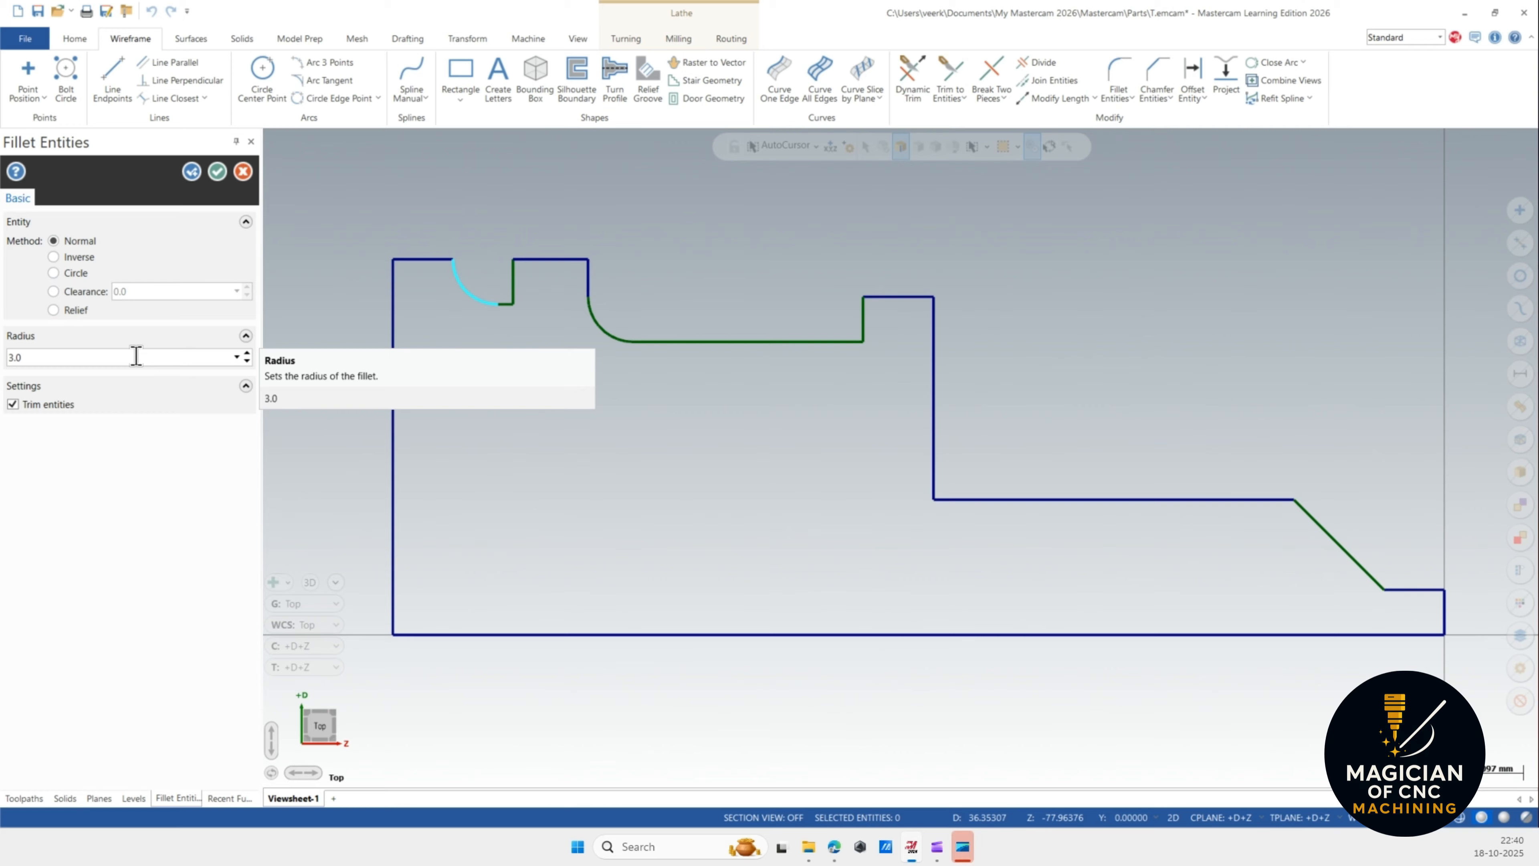
key(Return)
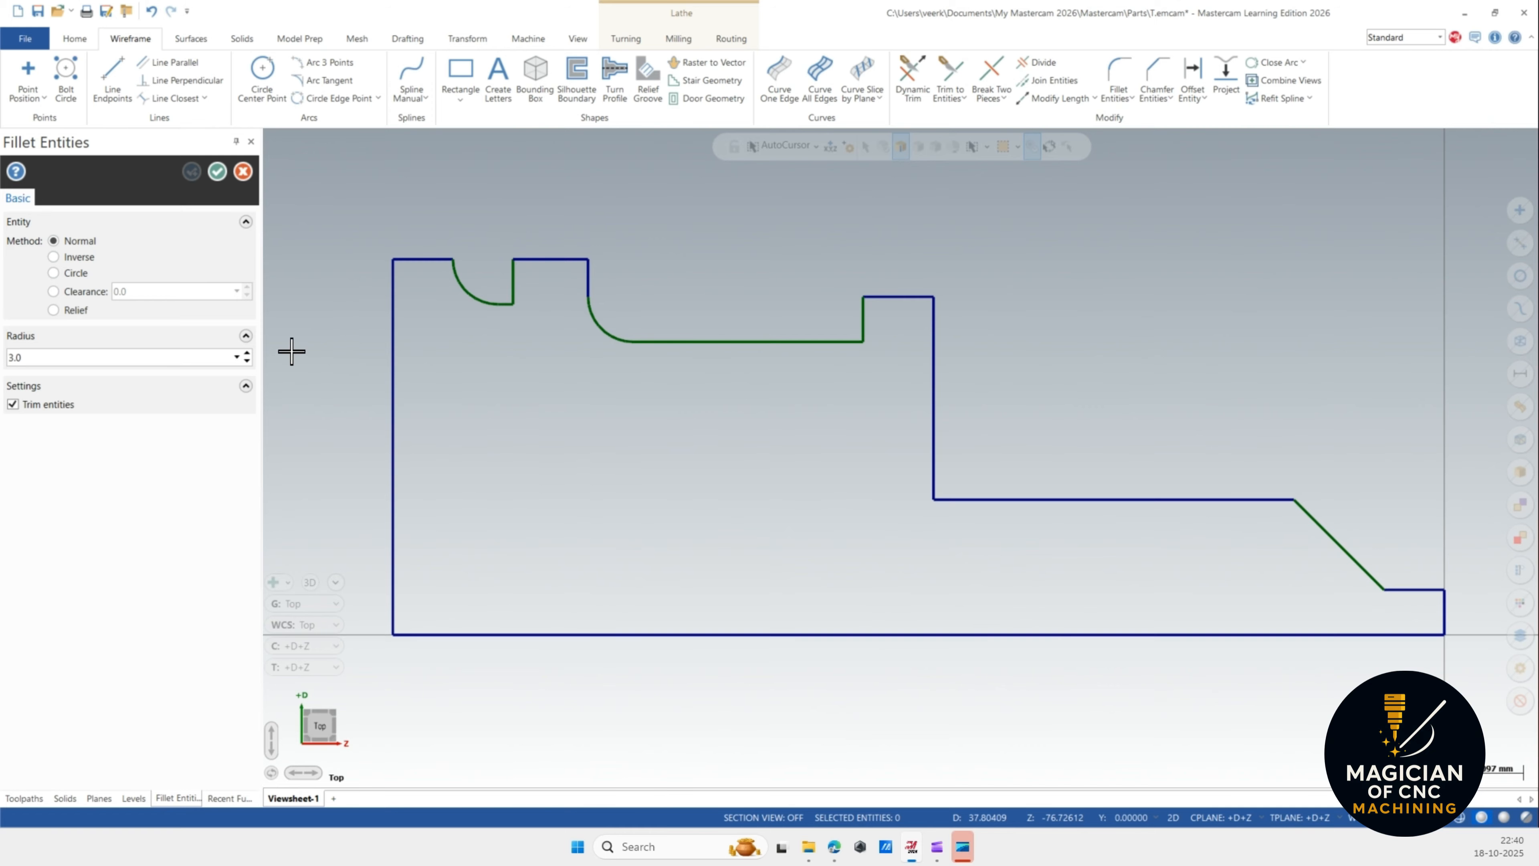
key(ctrl+z)
Fillet all four corners of the first groove with a 0.5 mm radius.
click(451, 282)
click(463, 303)
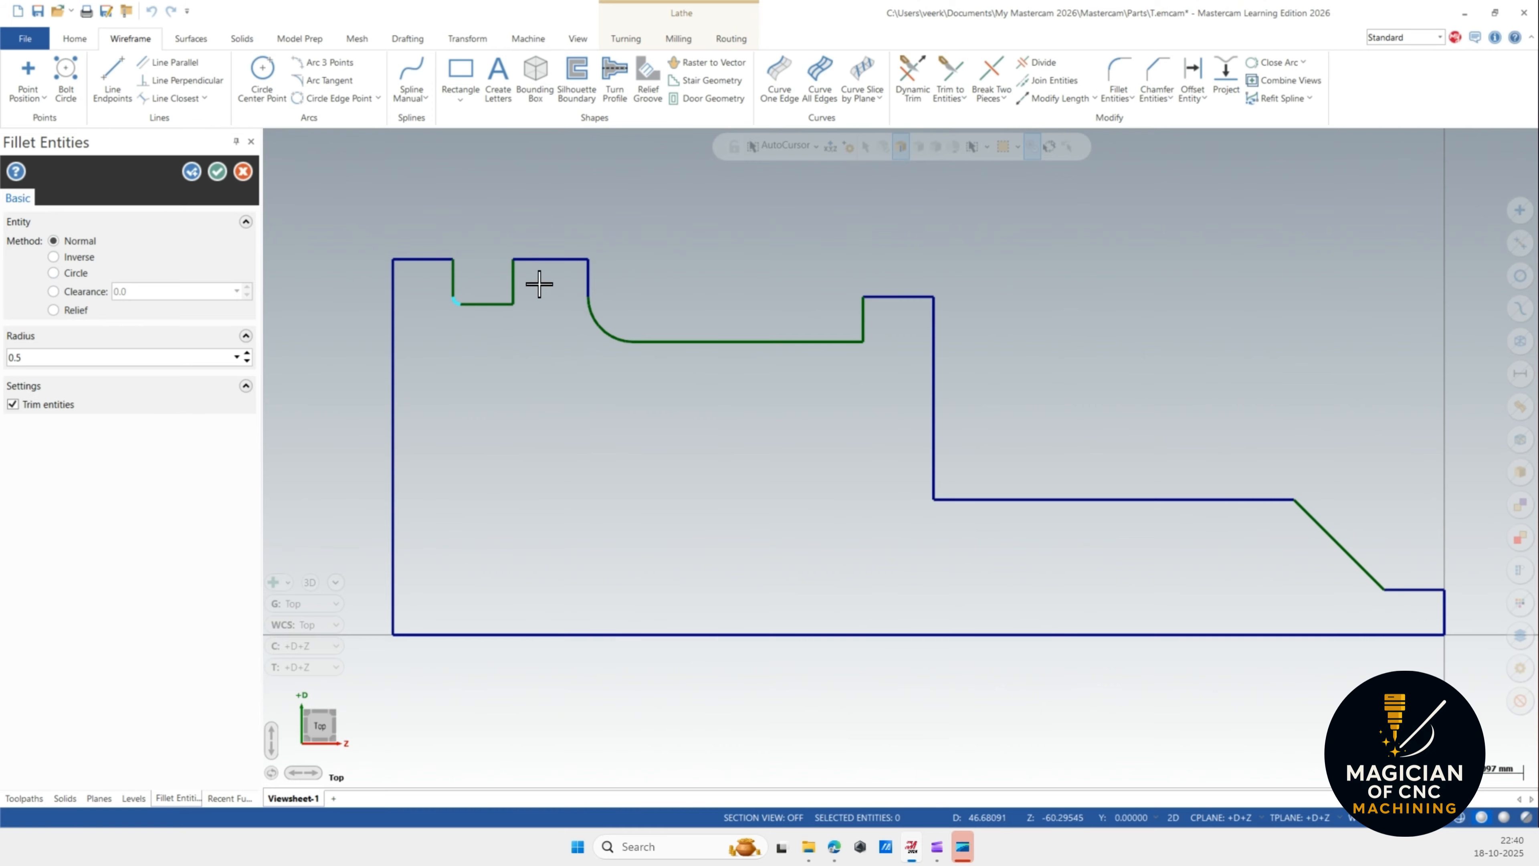
click(513, 286)
click(498, 303)
click(431, 260)
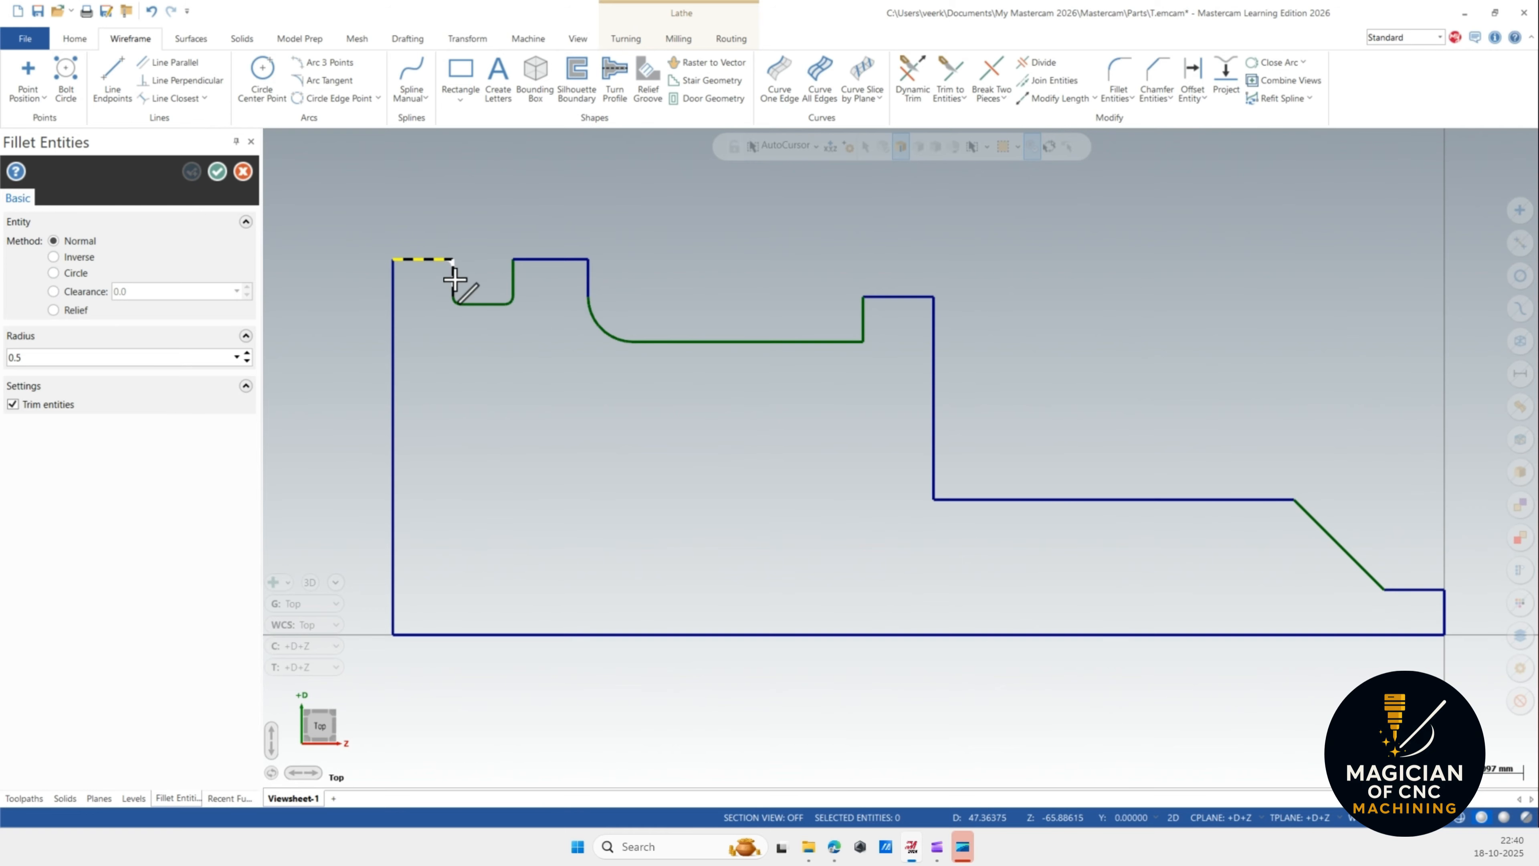
click(453, 280)
click(514, 276)
click(526, 260)
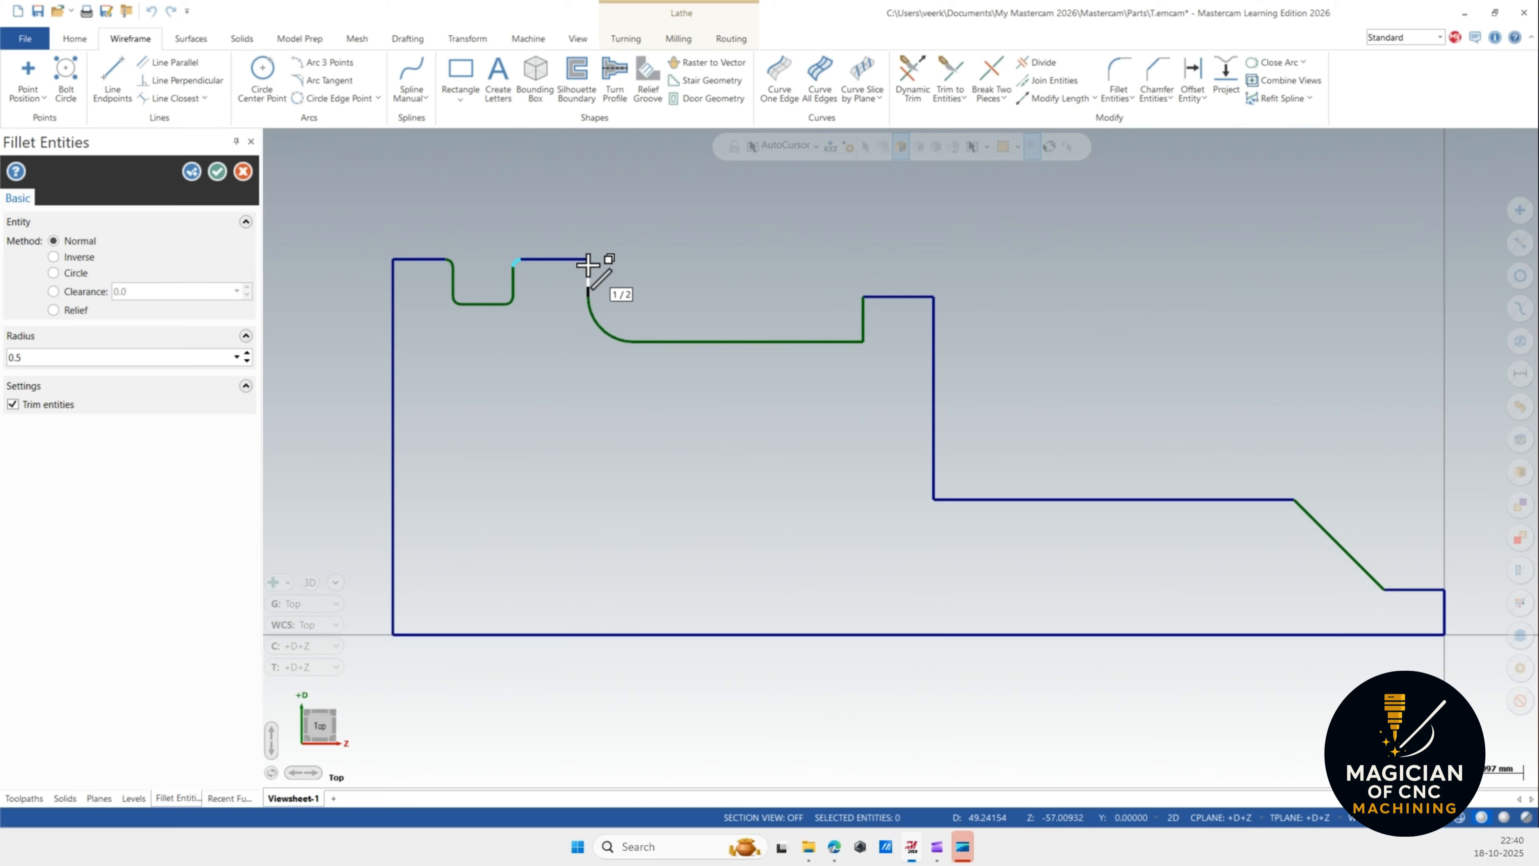
Fillet the inner corner of the lower shoulder with a 3 mm radius.
click(937, 479)
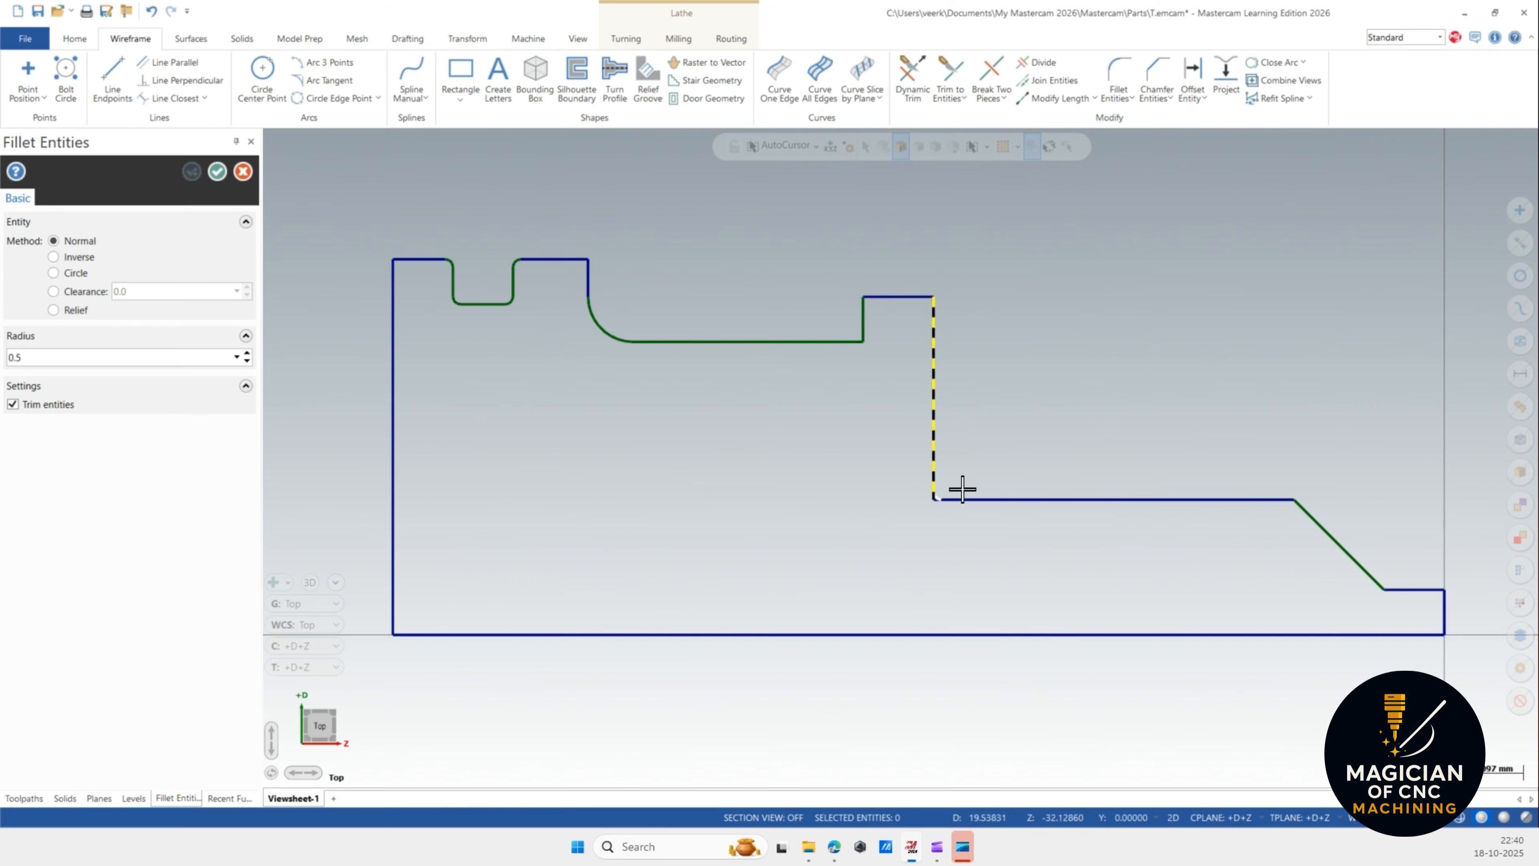
click(964, 499)
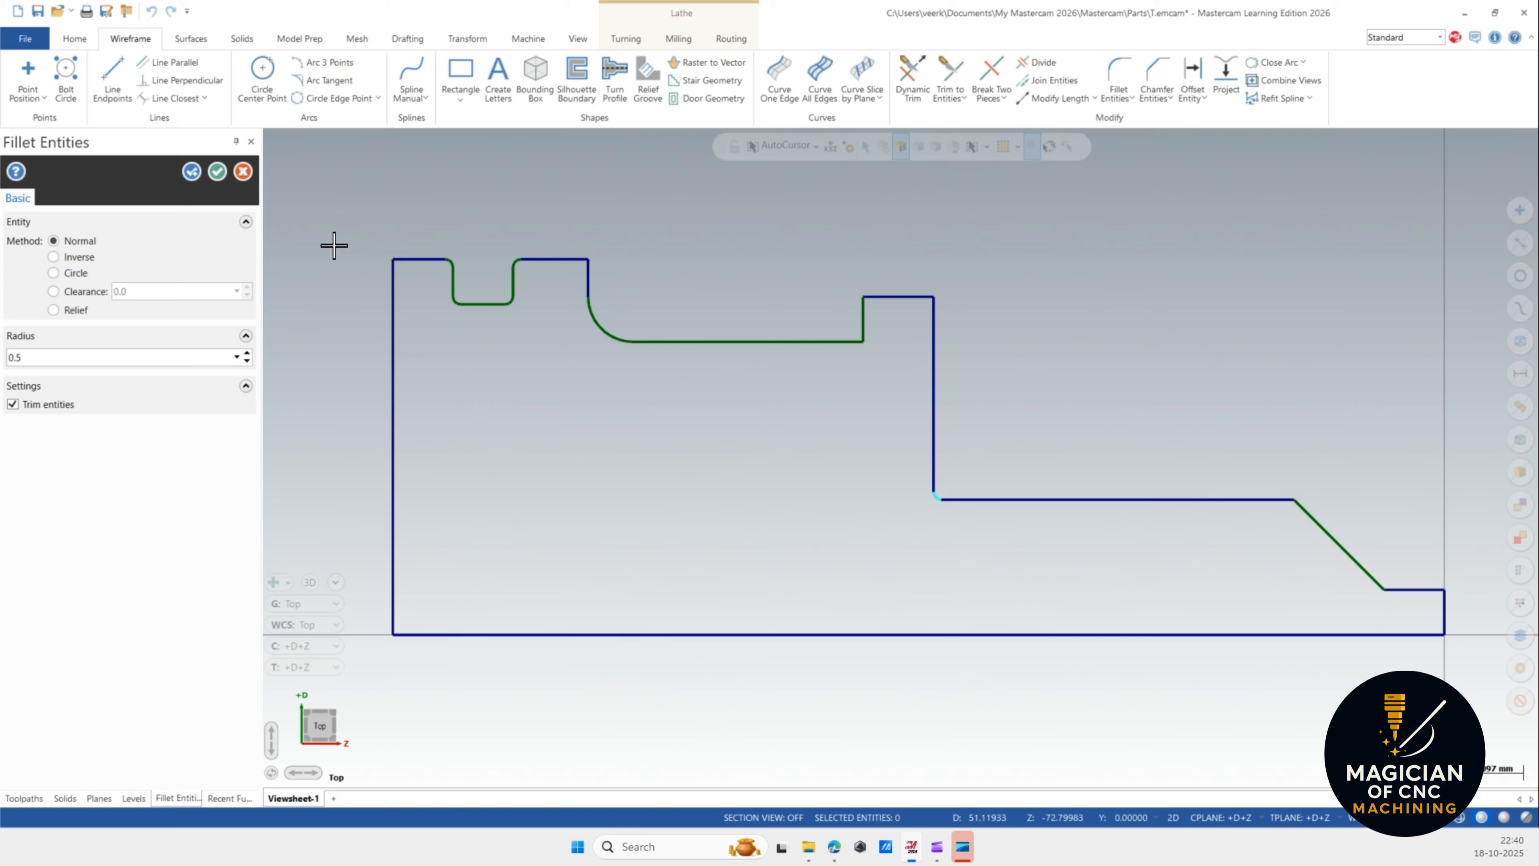
text(3)
key(Return)
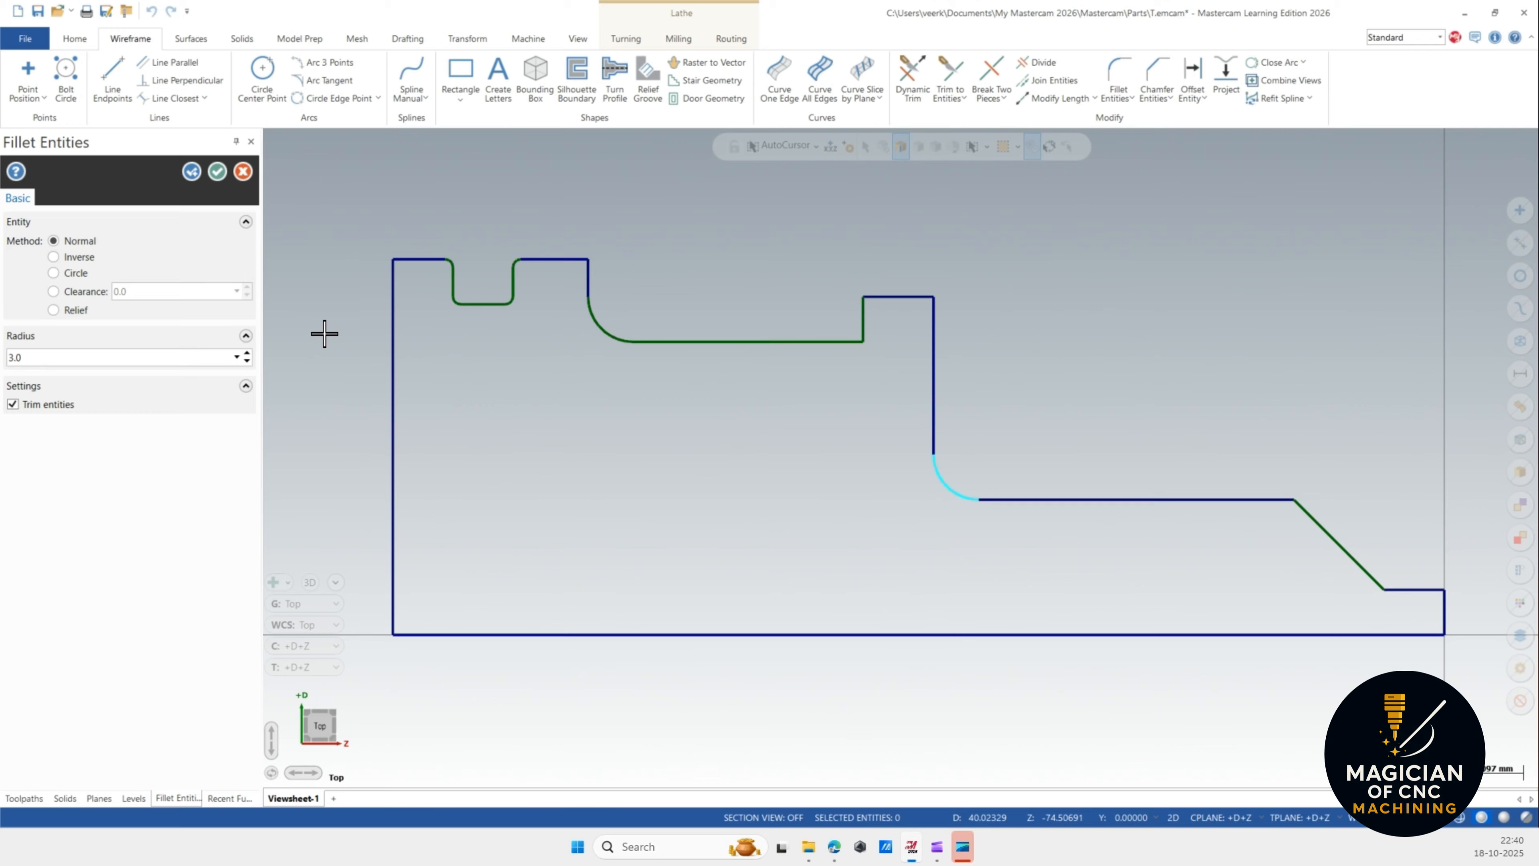
Fillet the corner between the lower horizontal step and the taper with a 3 mm radius.
click(1275, 500)
click(1327, 518)
scroll(1099, 372, down, 1)
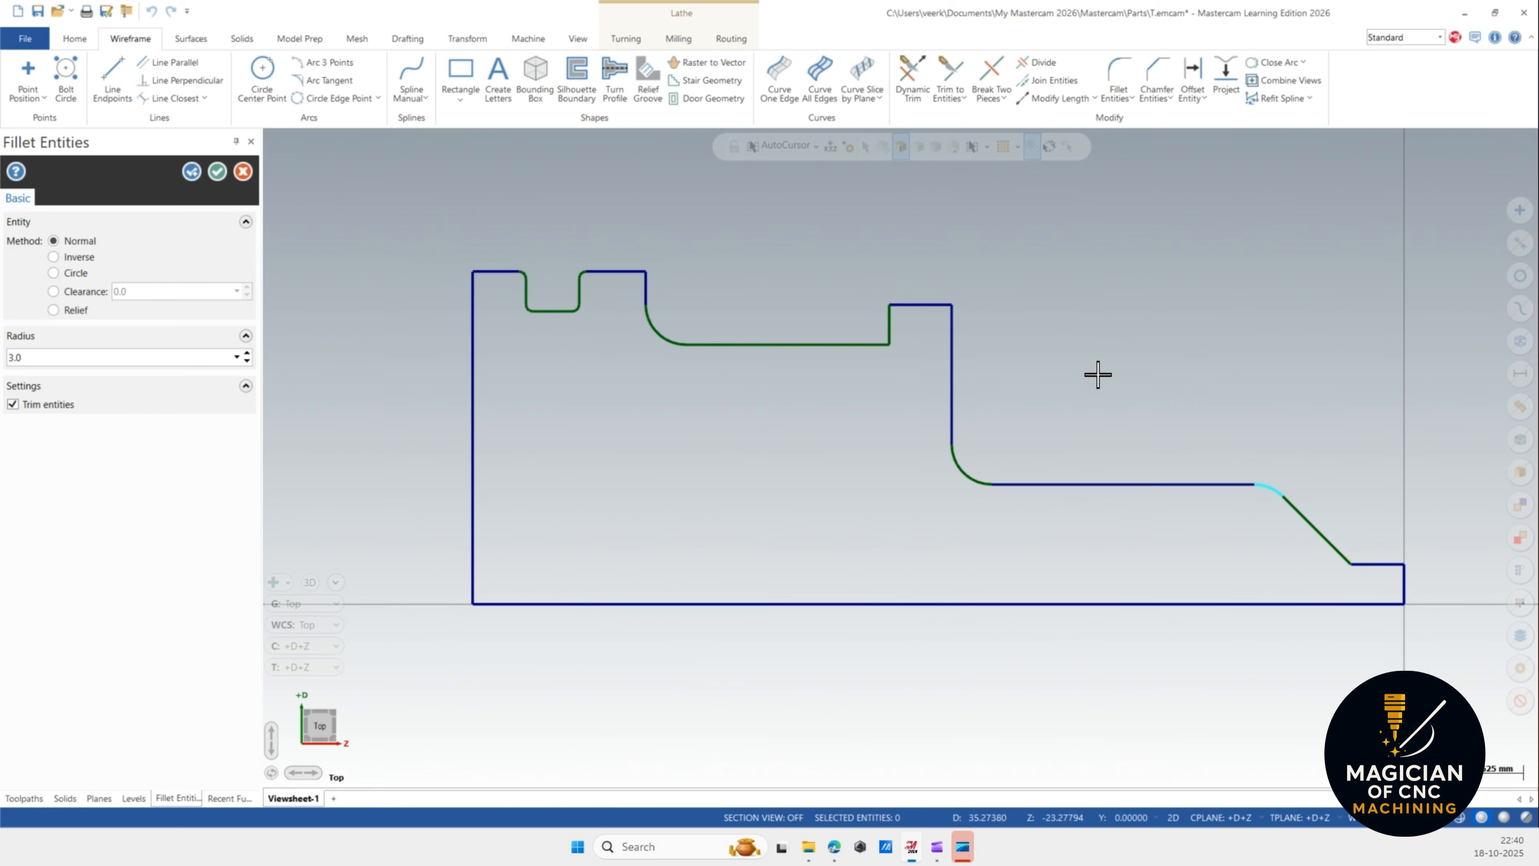
scroll(1445, 581, up, 1)
scroll(1444, 580, up, 1)
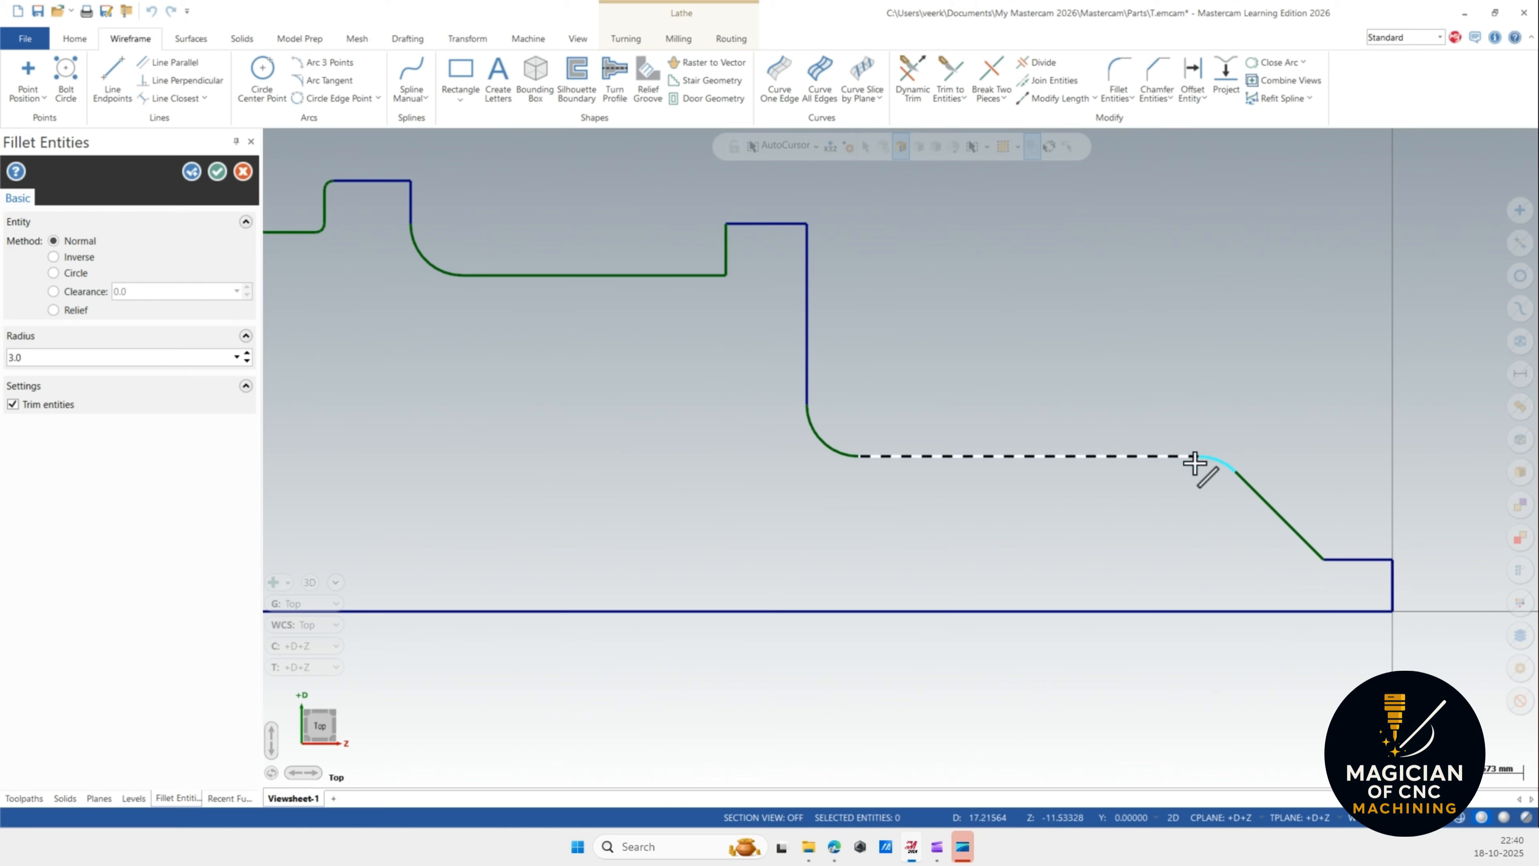
scroll(1031, 382, down, 2)
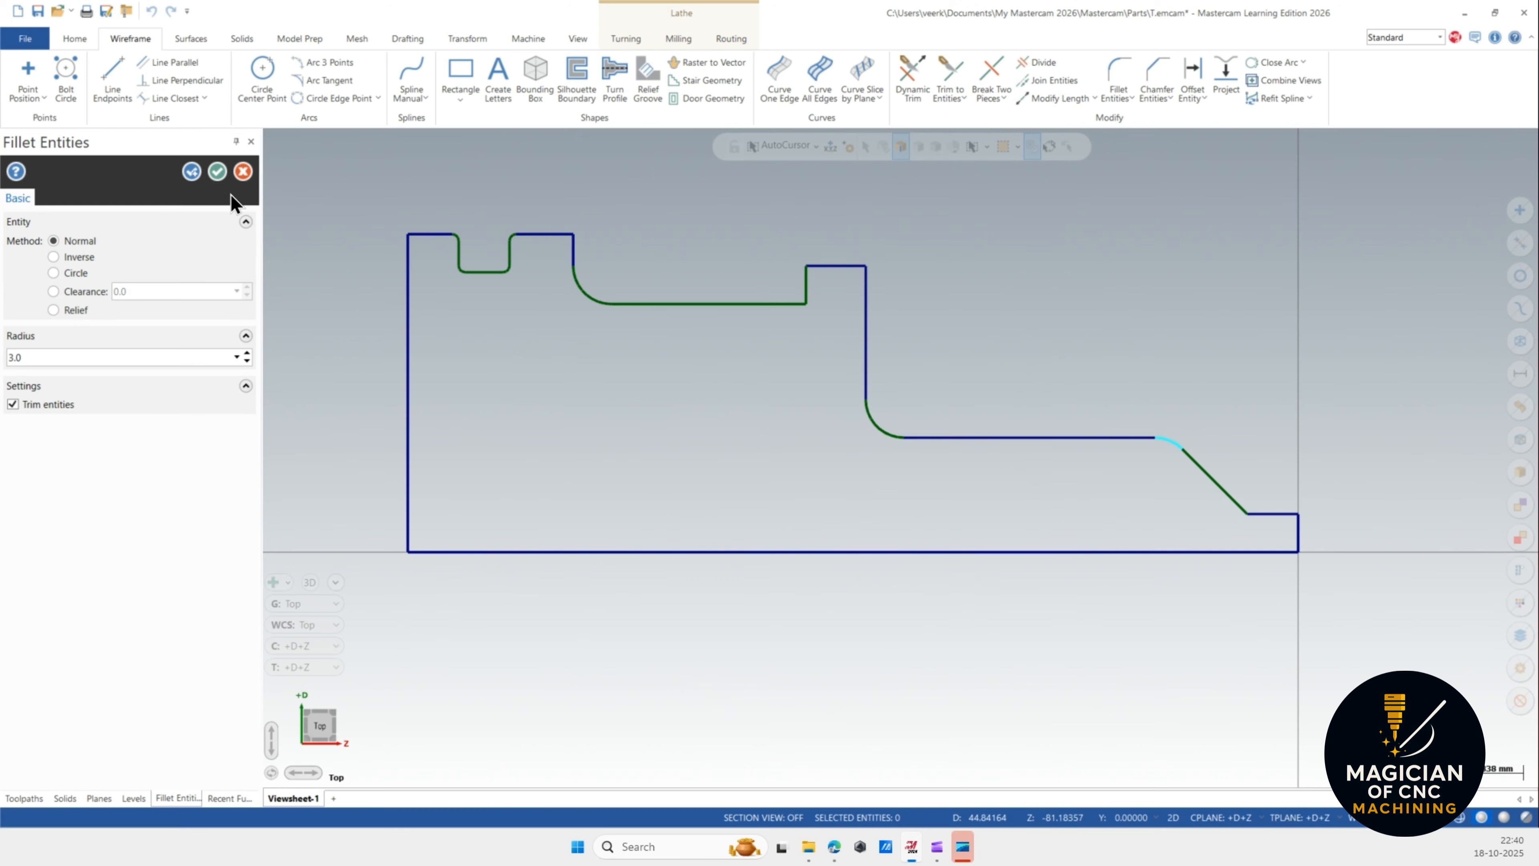
click(217, 171)
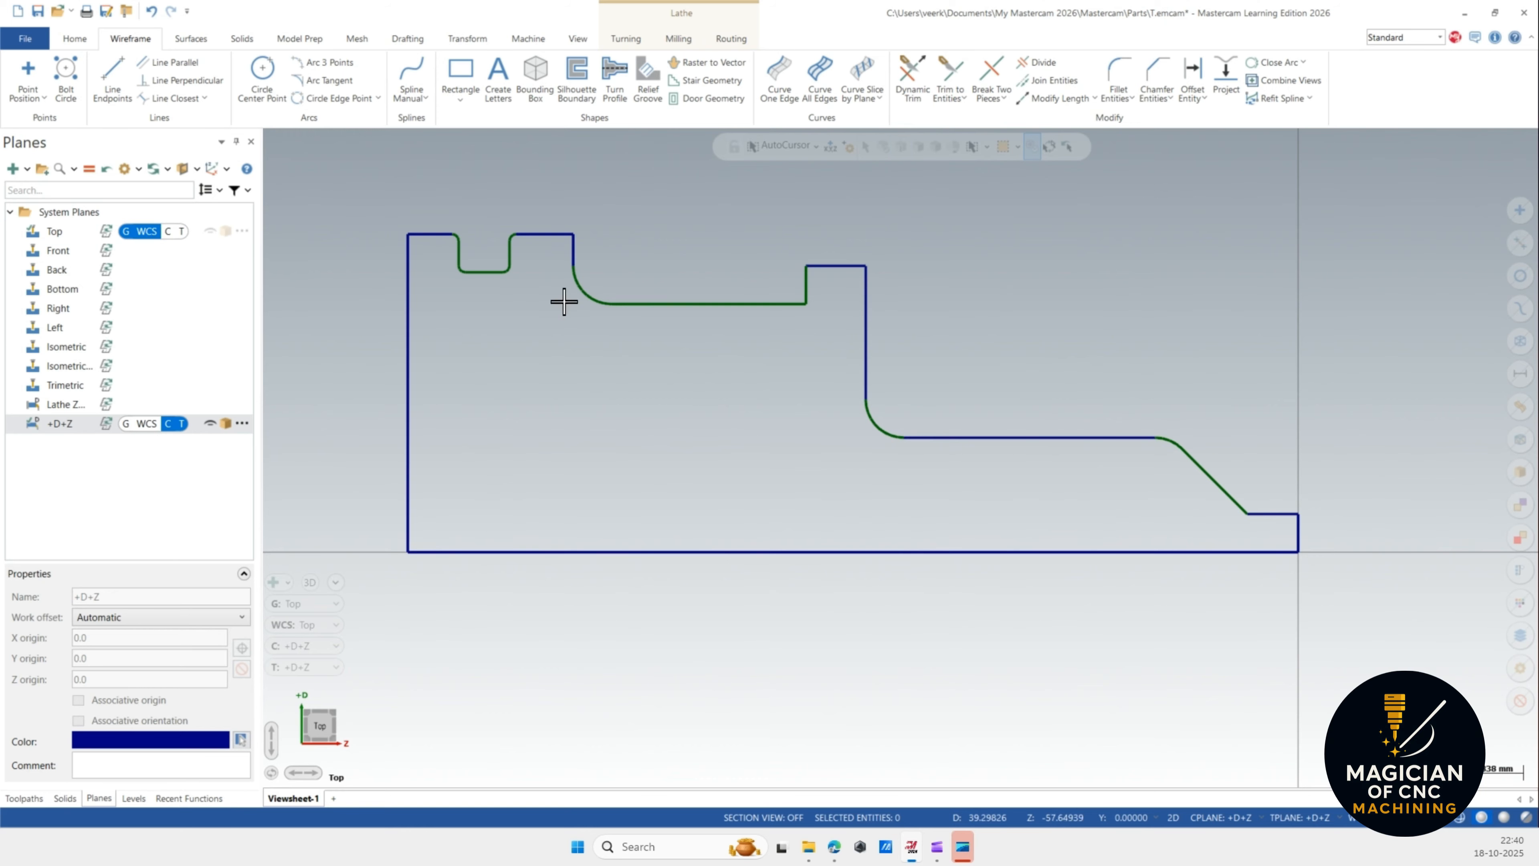
Chamfer the upper corner of the right end face with a 0.5 mm single-distance chamfer.
click(1166, 73)
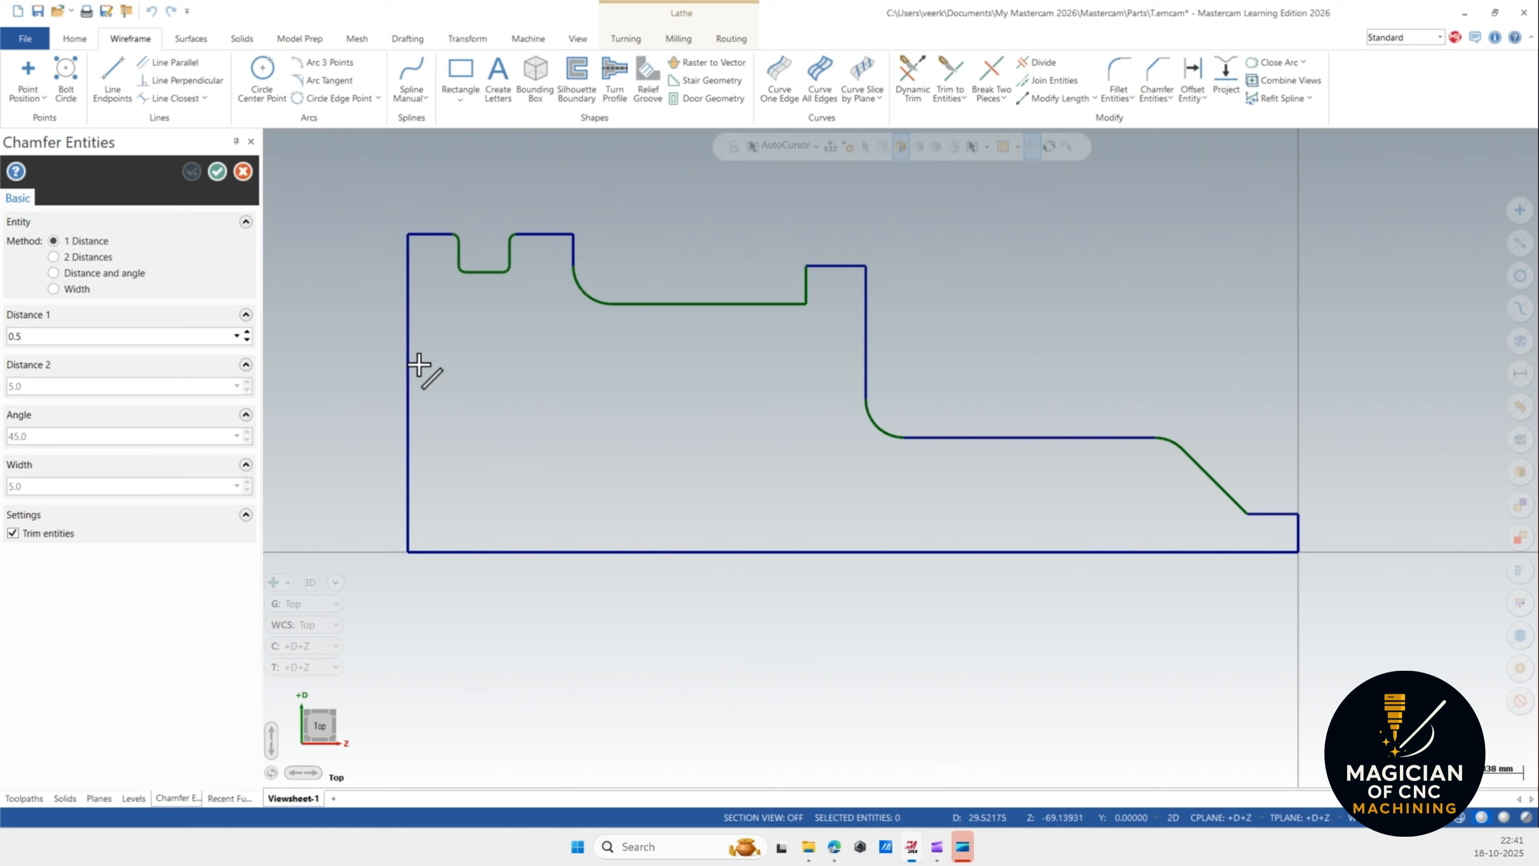
click(1298, 532)
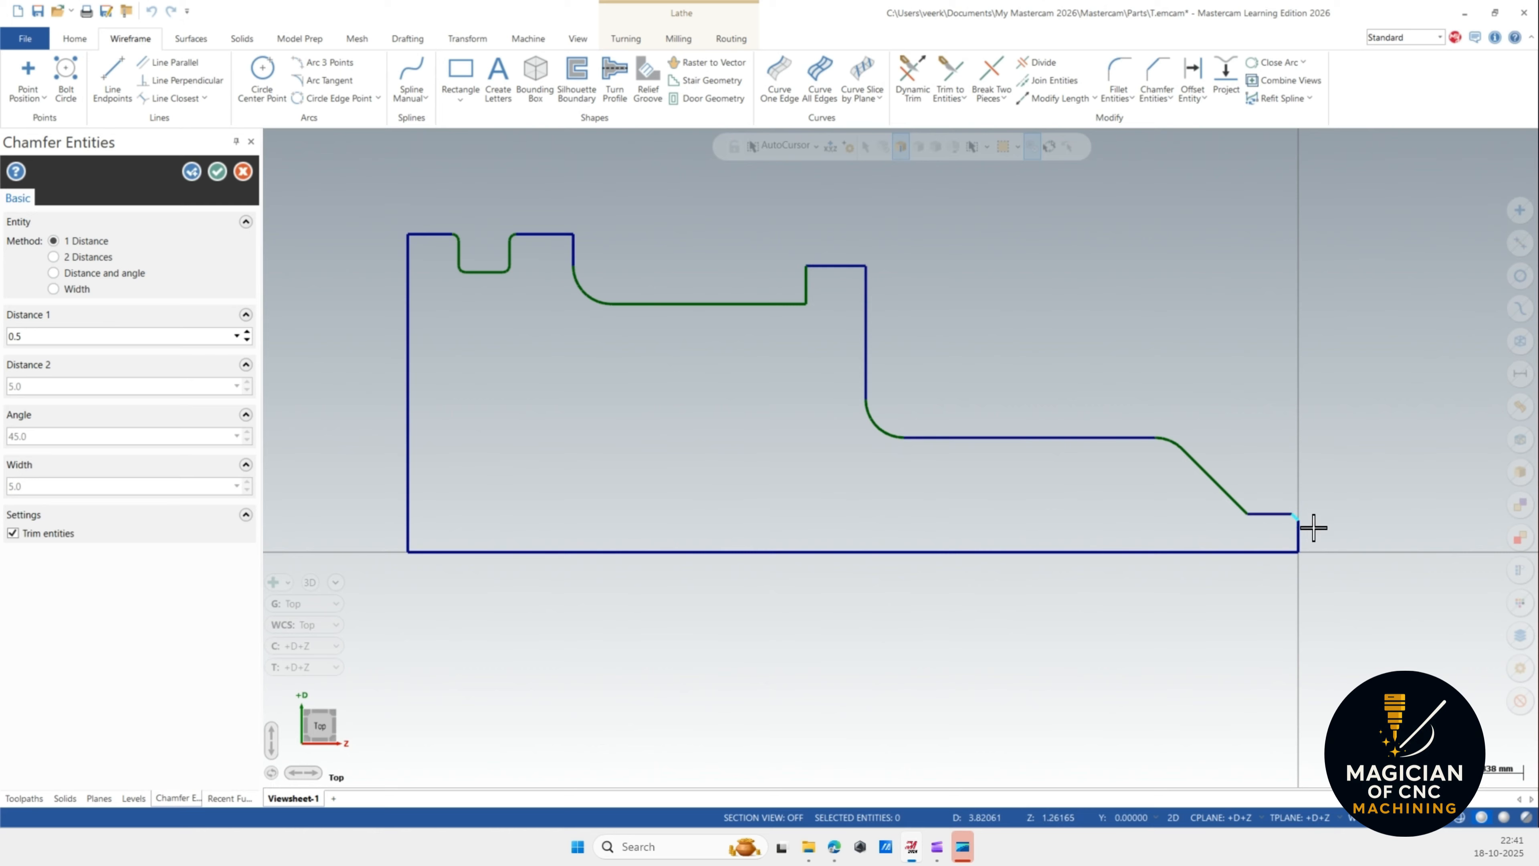
scroll(1303, 530, up, 3)
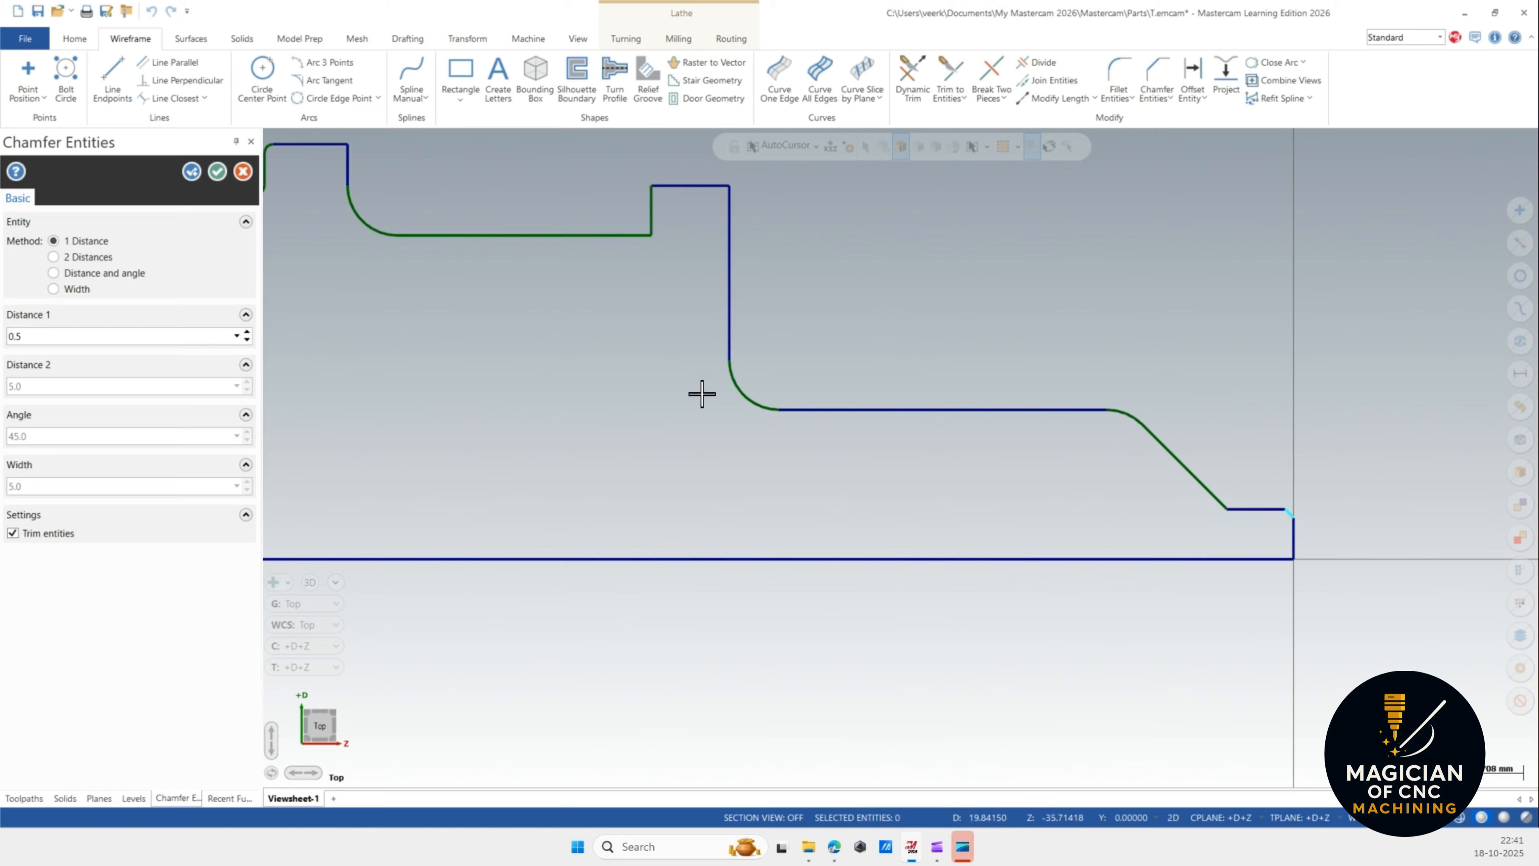
scroll(794, 447, down, 1)
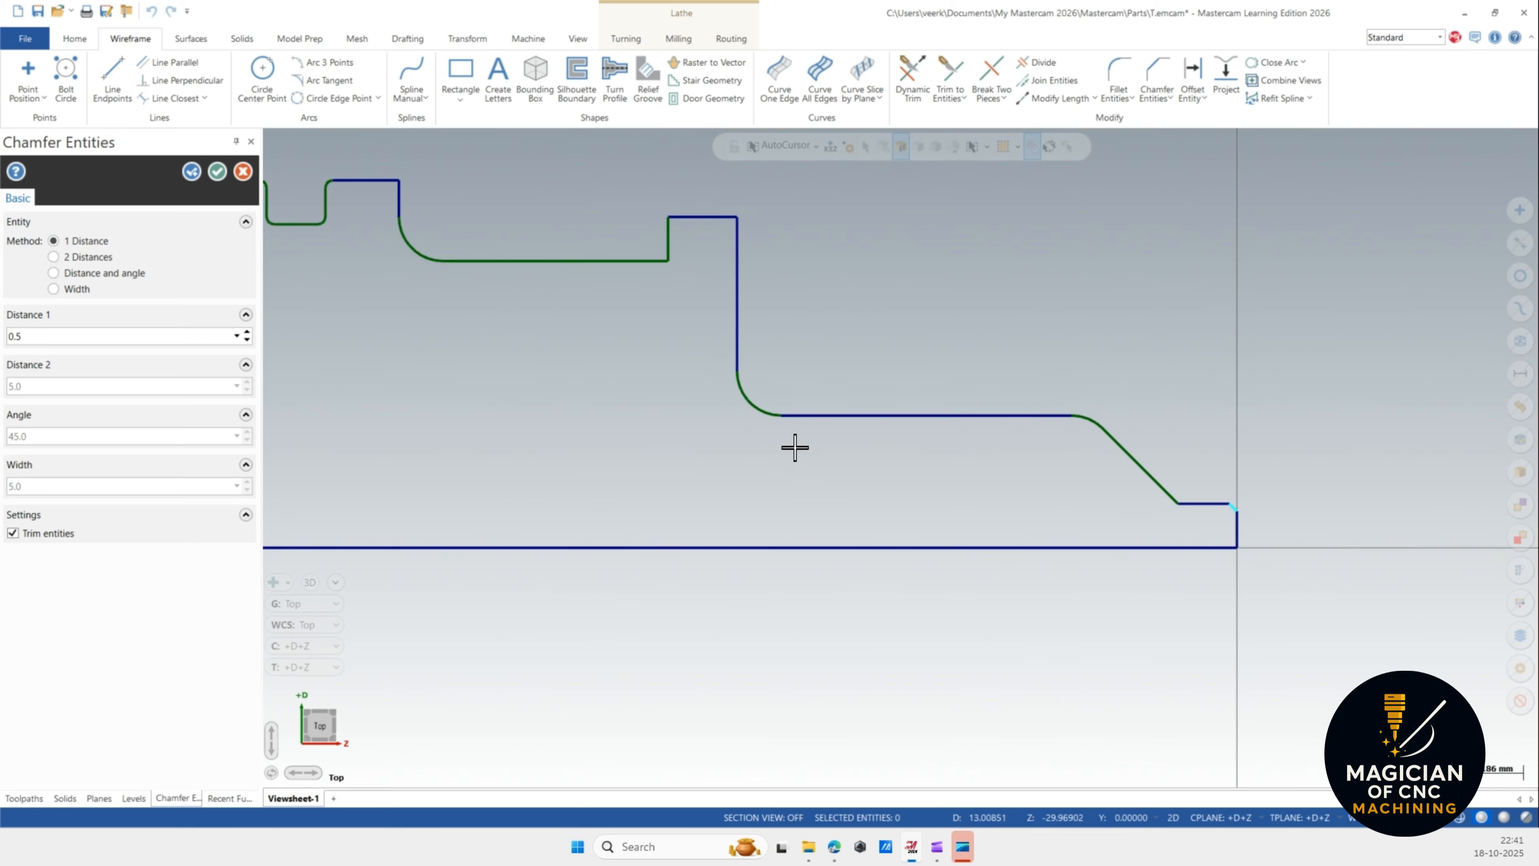
click(192, 172)
Chamfer the upper-right corner of the raised shoulder with a 2 mm distance.
click(697, 217)
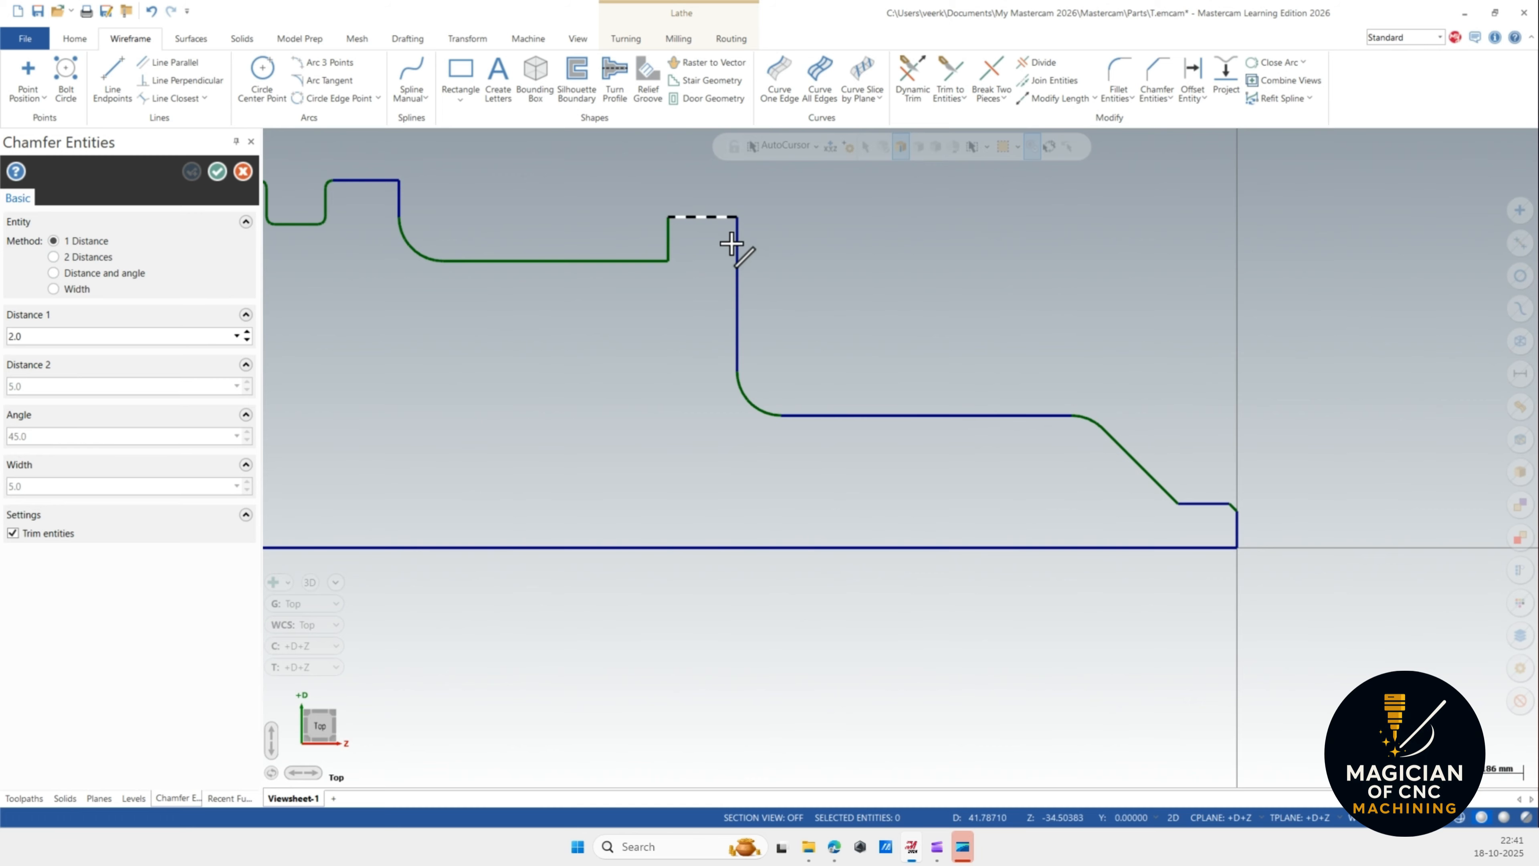
click(736, 251)
scroll(899, 394, down, 1)
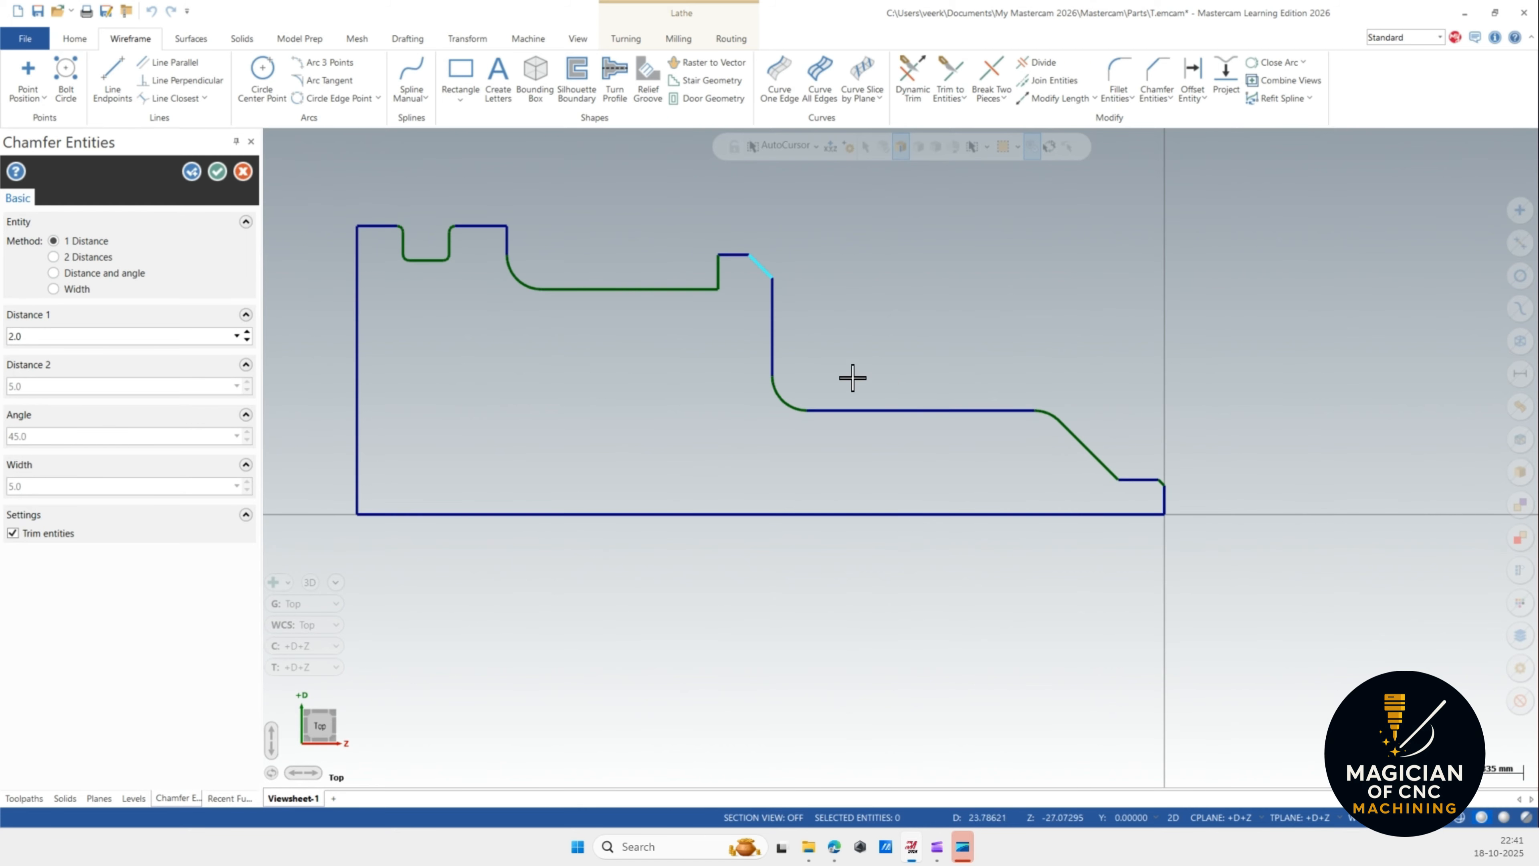
scroll(753, 287, up, 1)
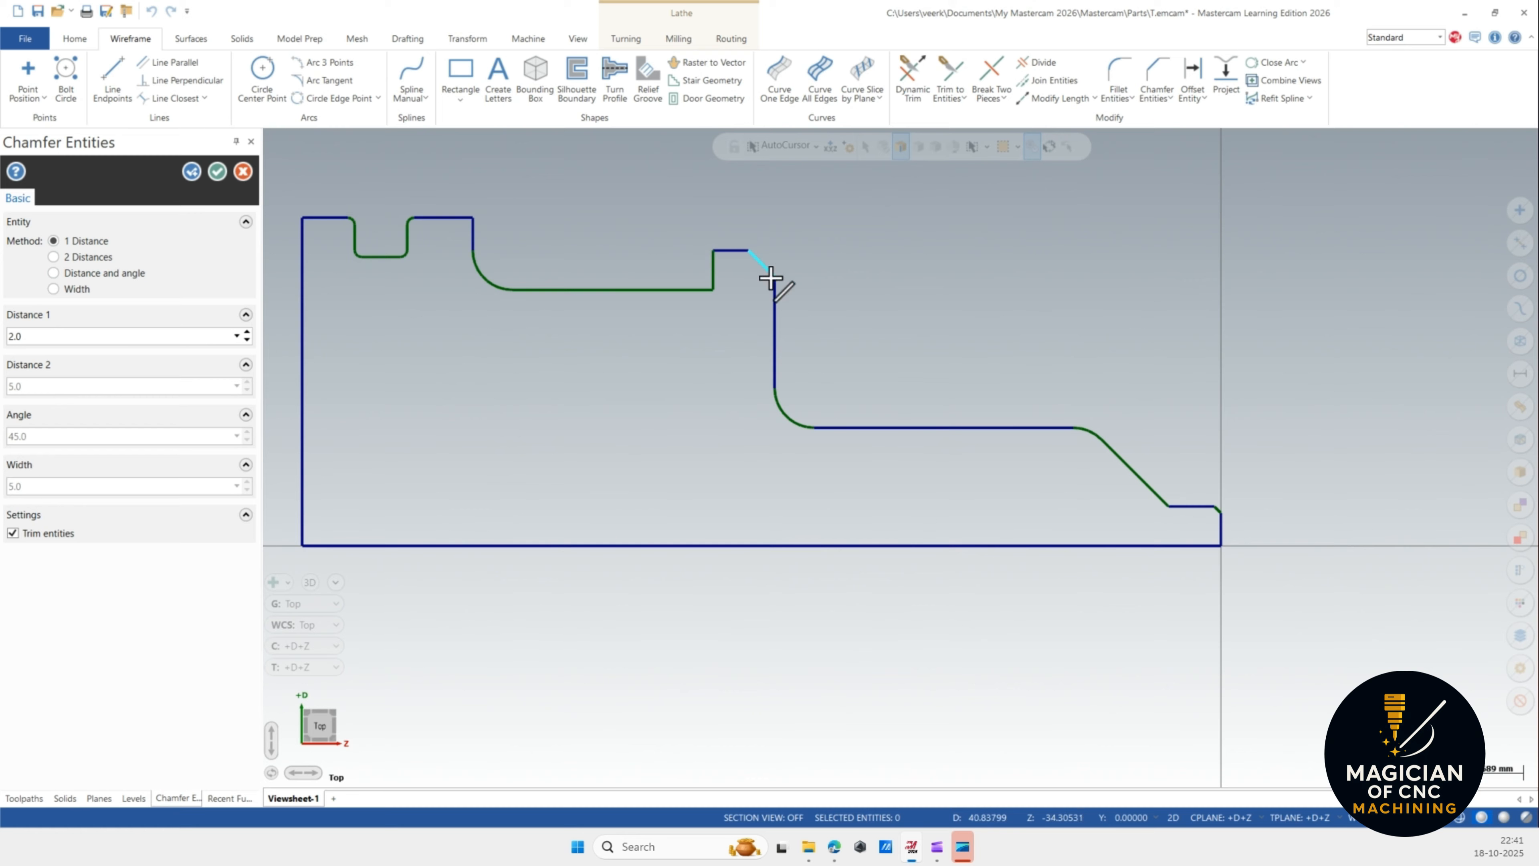
scroll(745, 294, down, 1)
scroll(735, 298, up, 2)
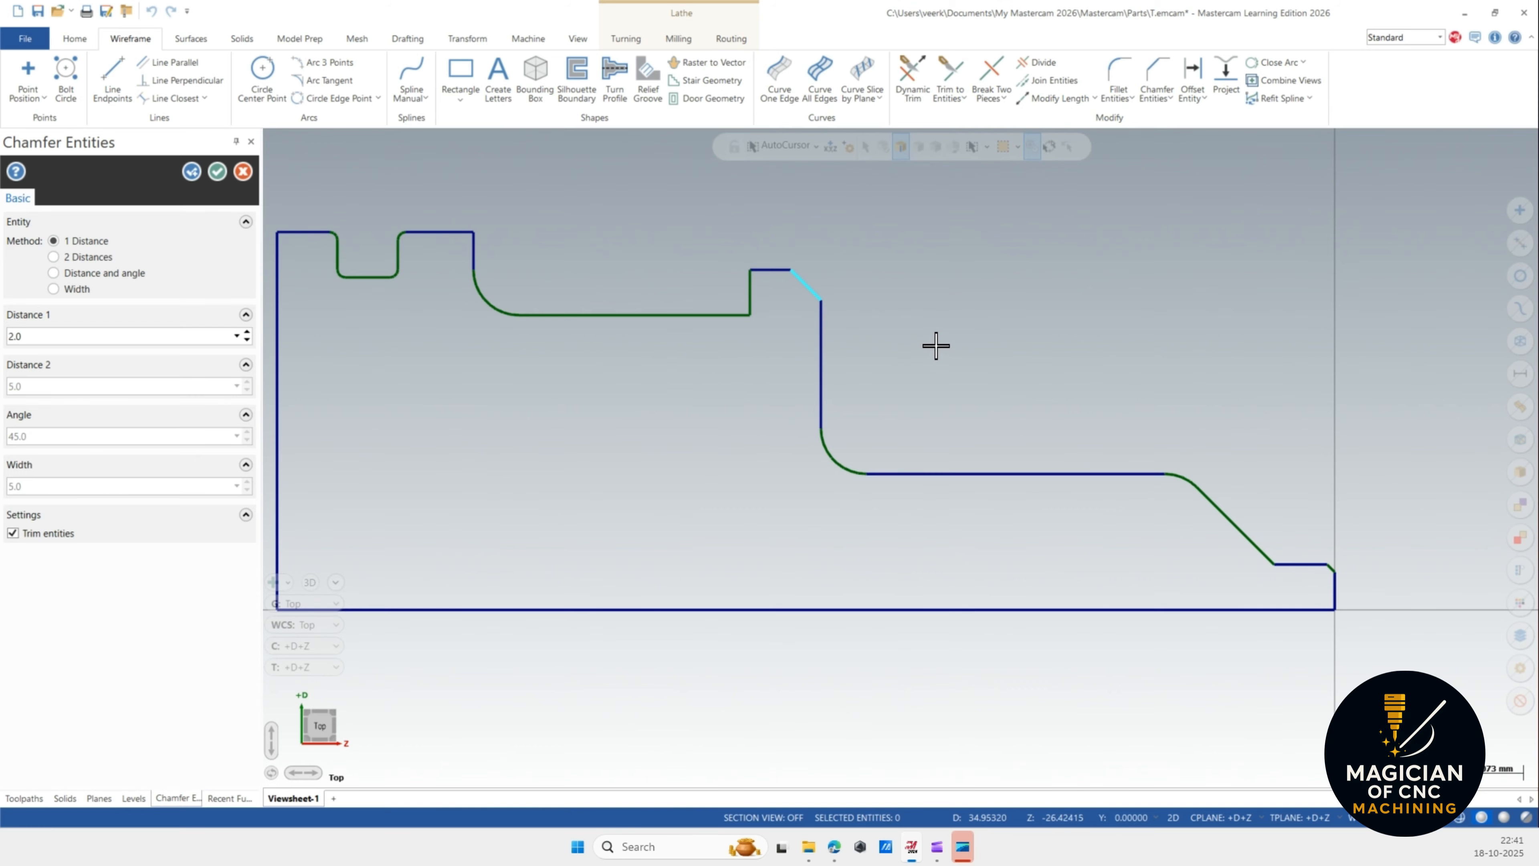
scroll(934, 347, down, 1)
scroll(588, 302, up, 1)
scroll(600, 303, up, 1)
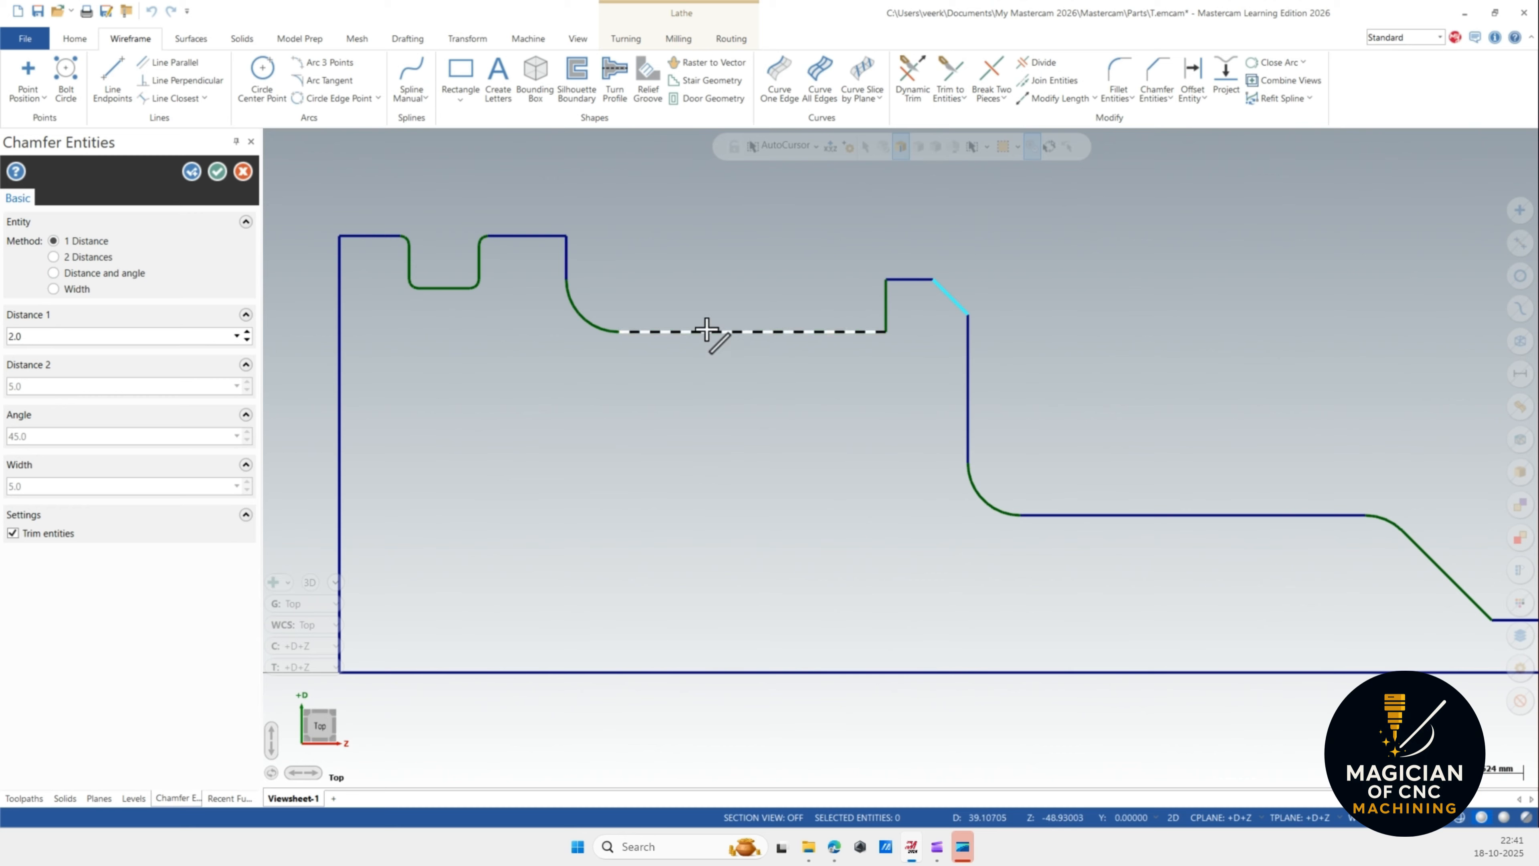
Chamfer the upper-right corner of the land after the second groove and the profile's top-left corner, both 2 mm.
click(542, 234)
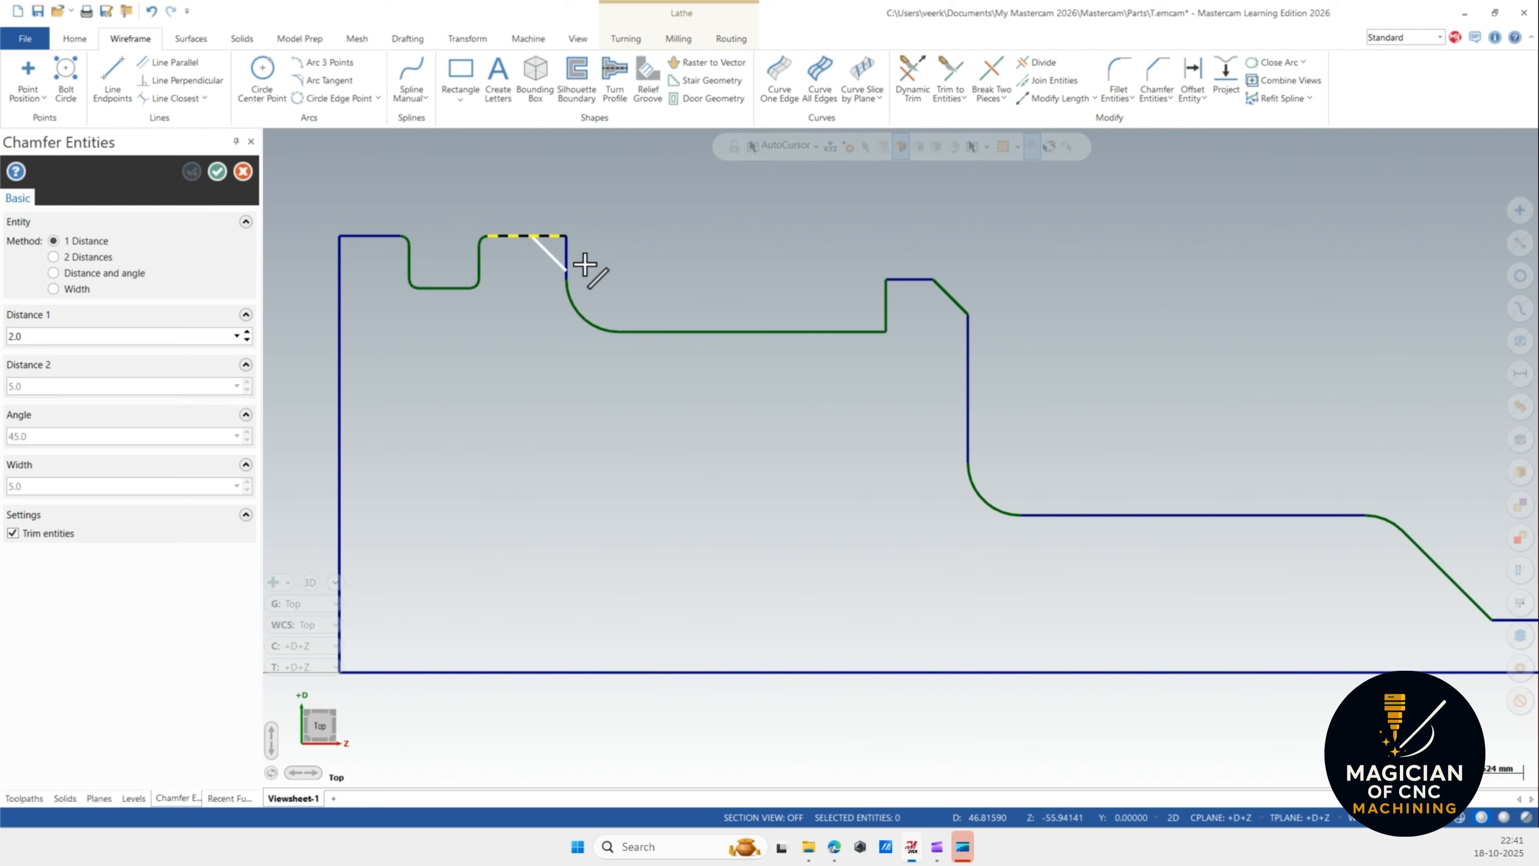
click(566, 252)
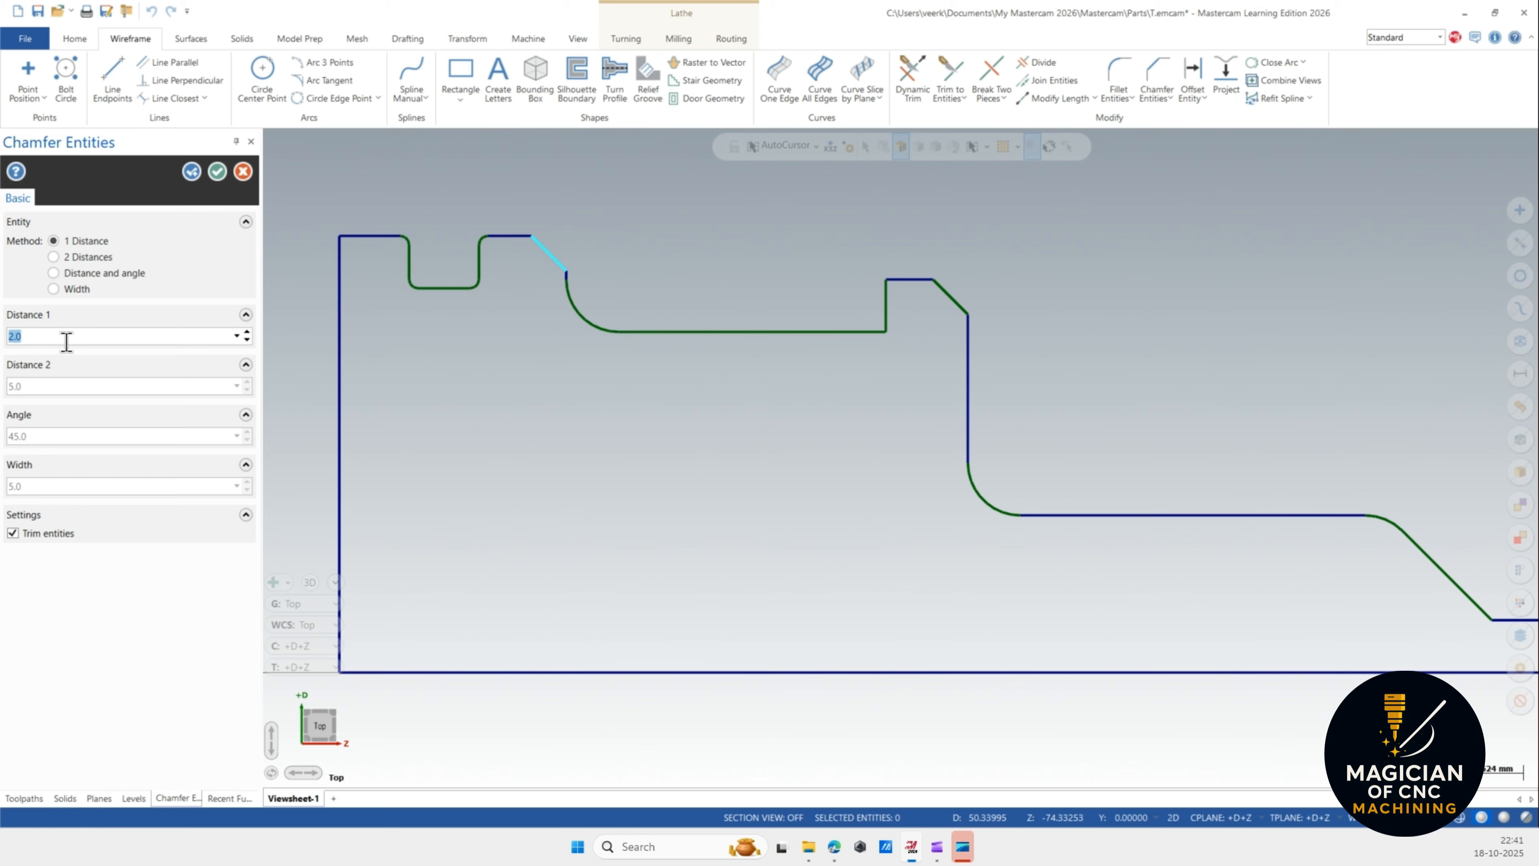
key(Return)
click(362, 235)
click(336, 259)
click(217, 171)
Draw a line from the raised shoulder's upper-left corner down-left at a 222° angle.
scroll(525, 354, down, 1)
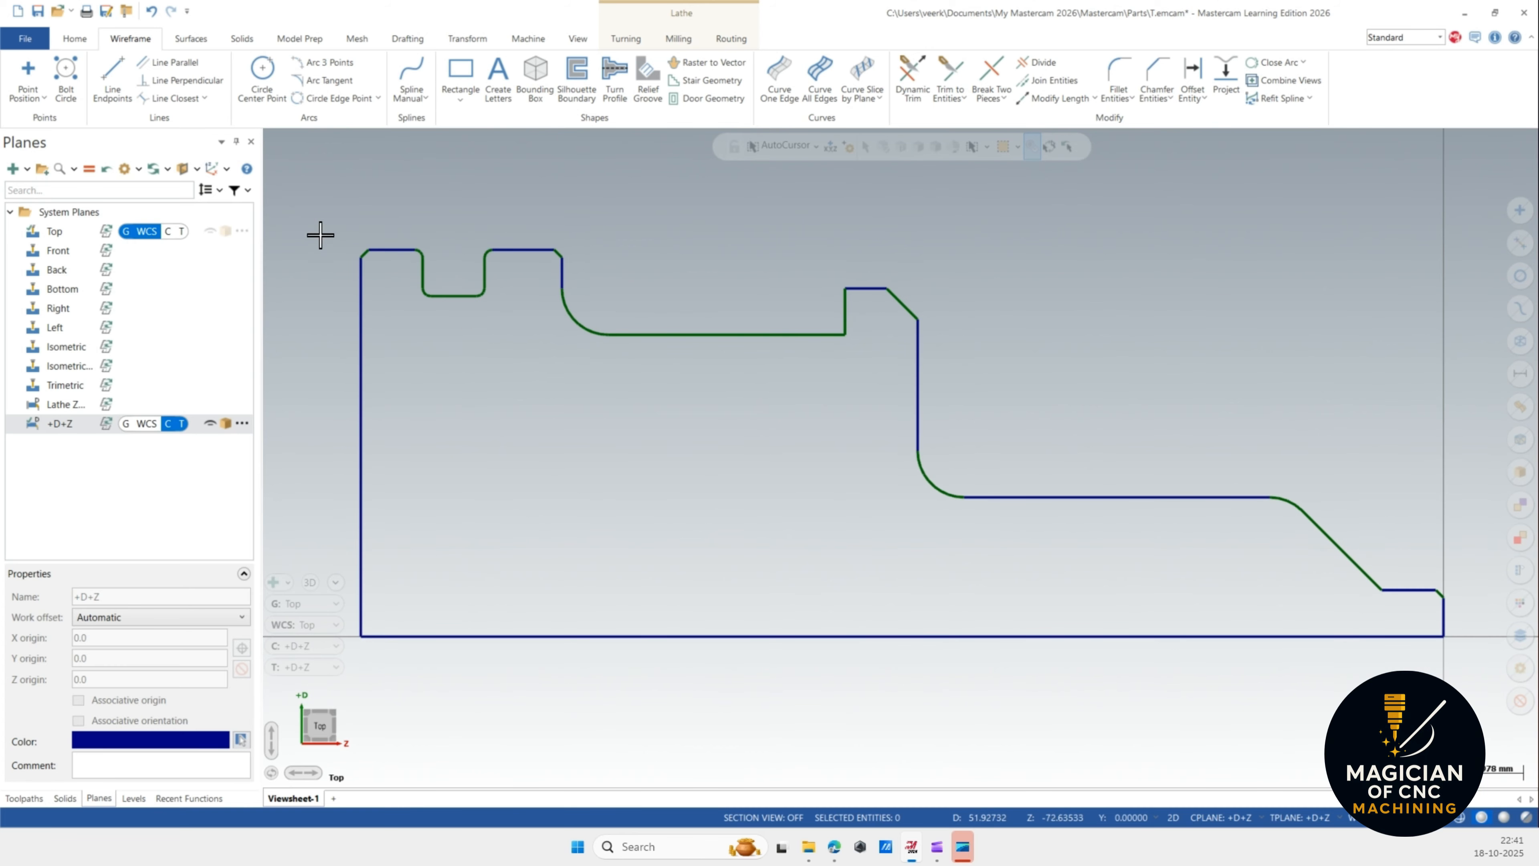
scroll(860, 300, up, 1)
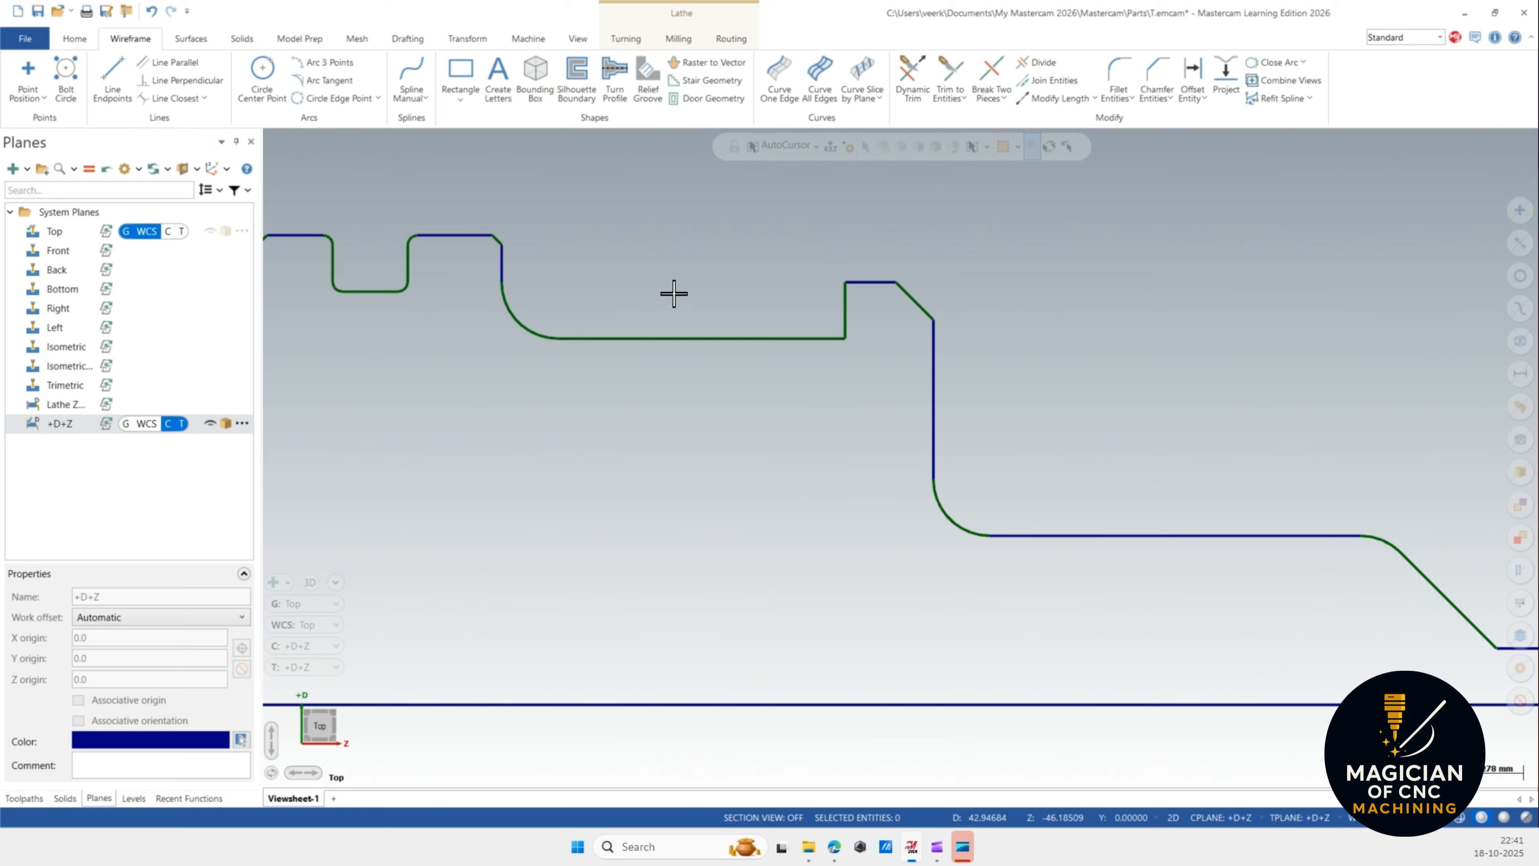
click(115, 81)
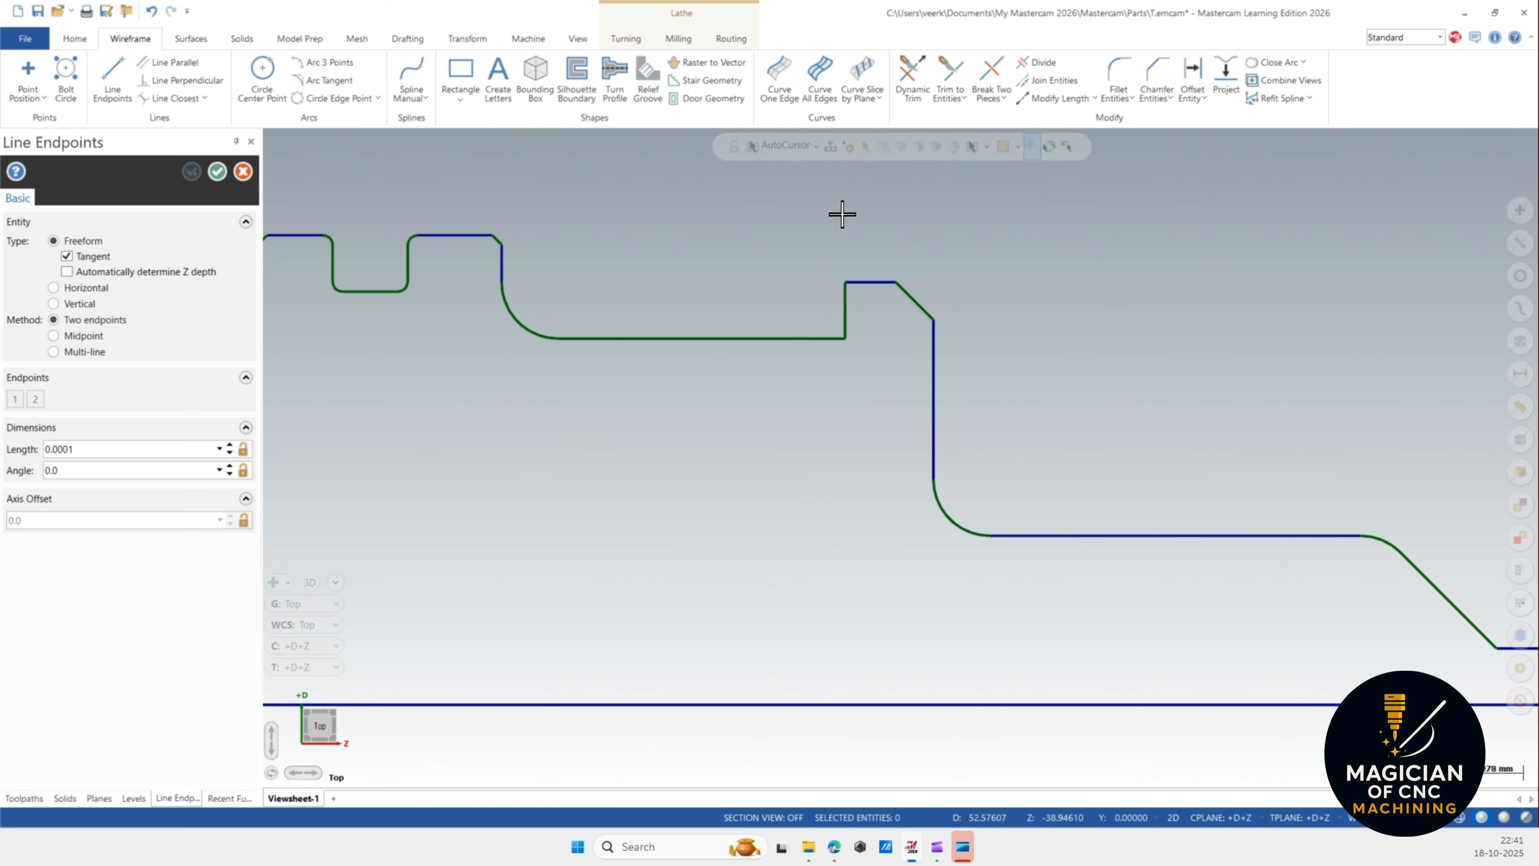
click(846, 282)
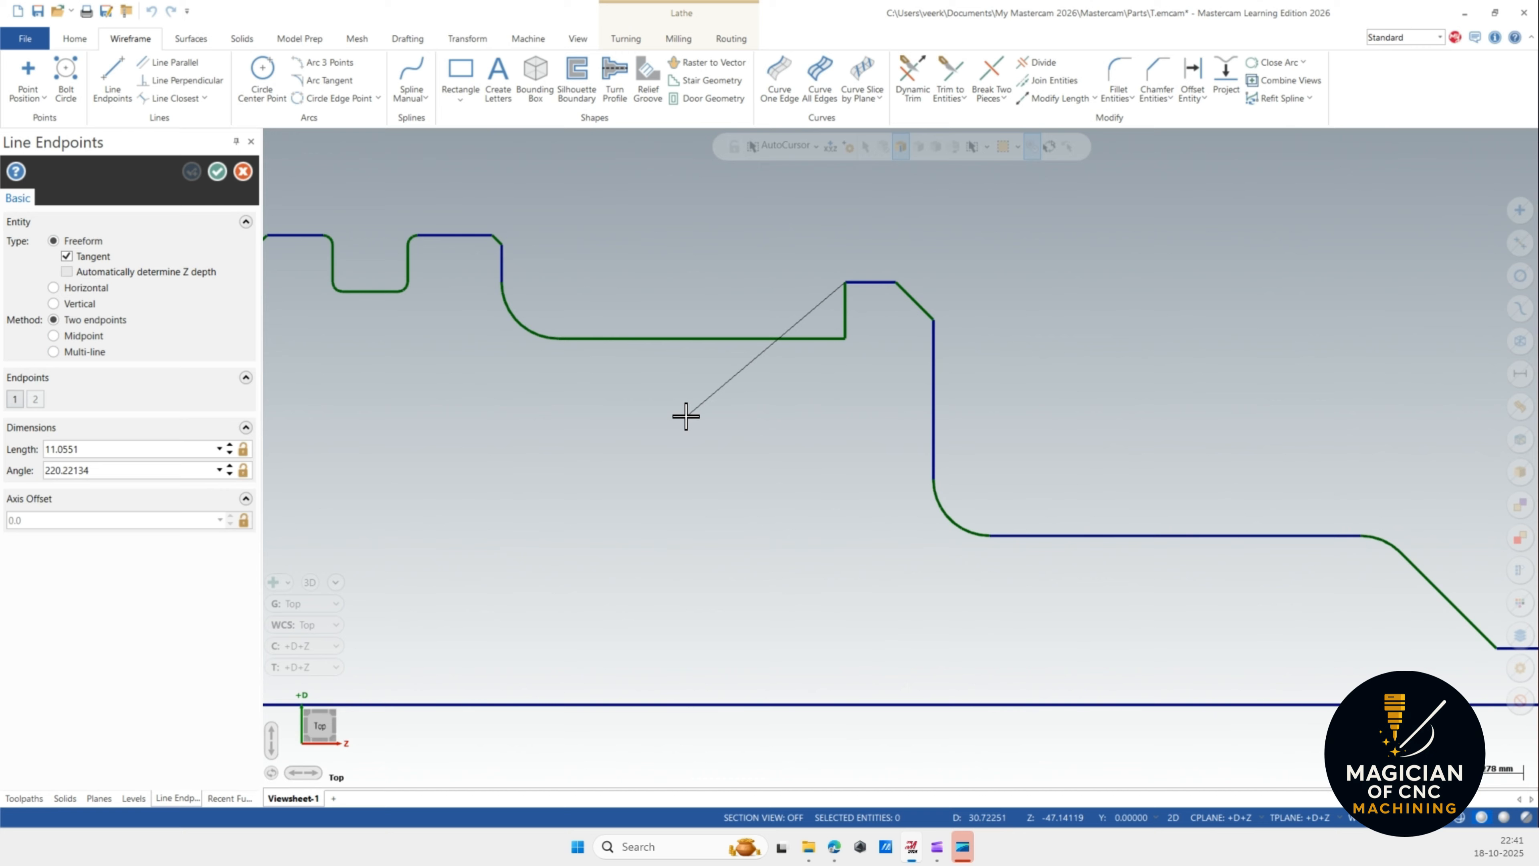
click(707, 373)
click(115, 472)
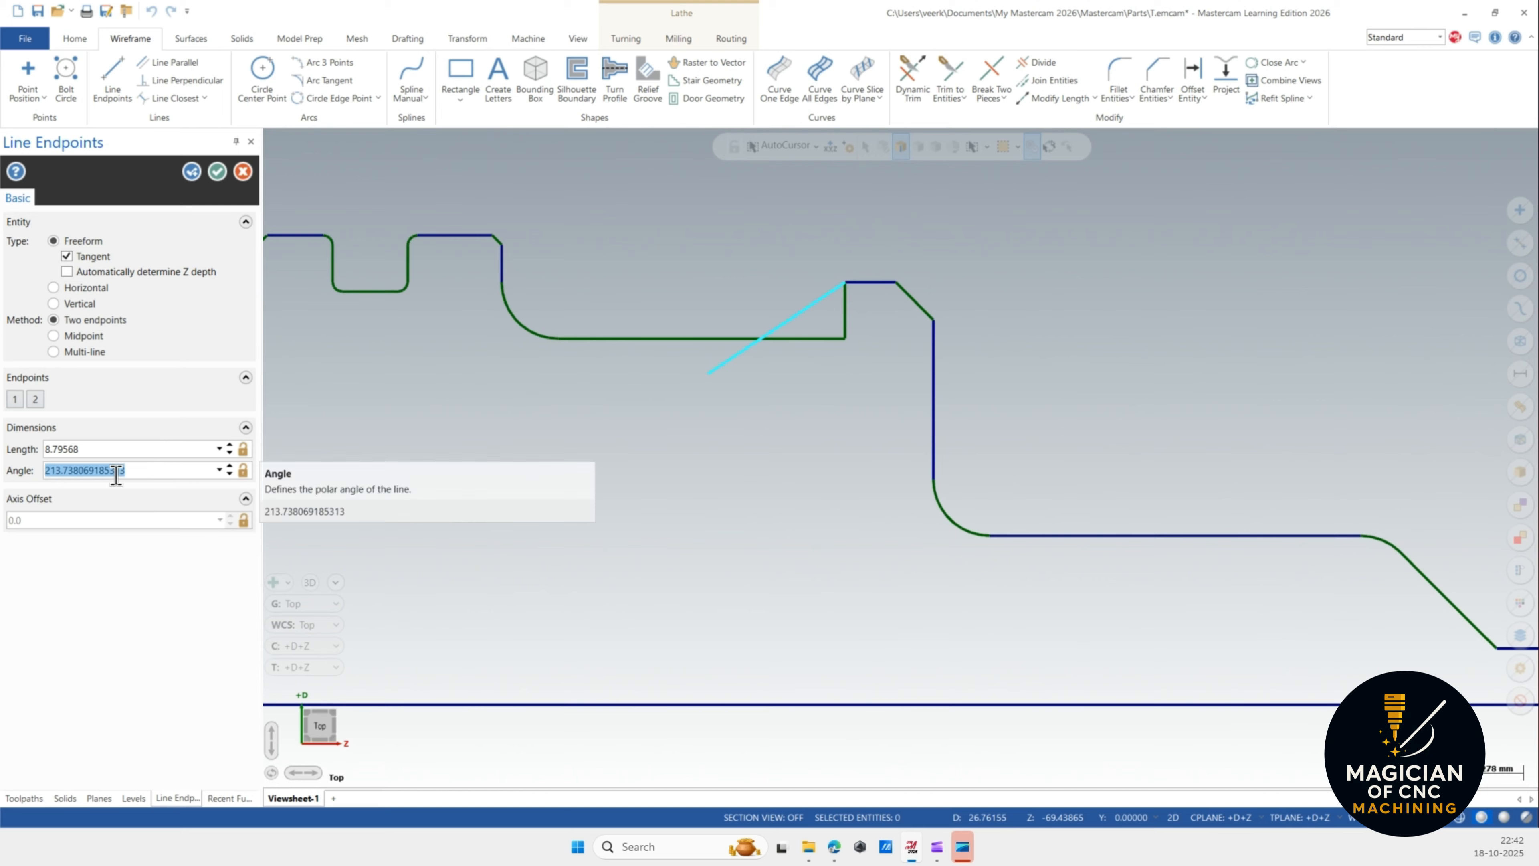
text(1)
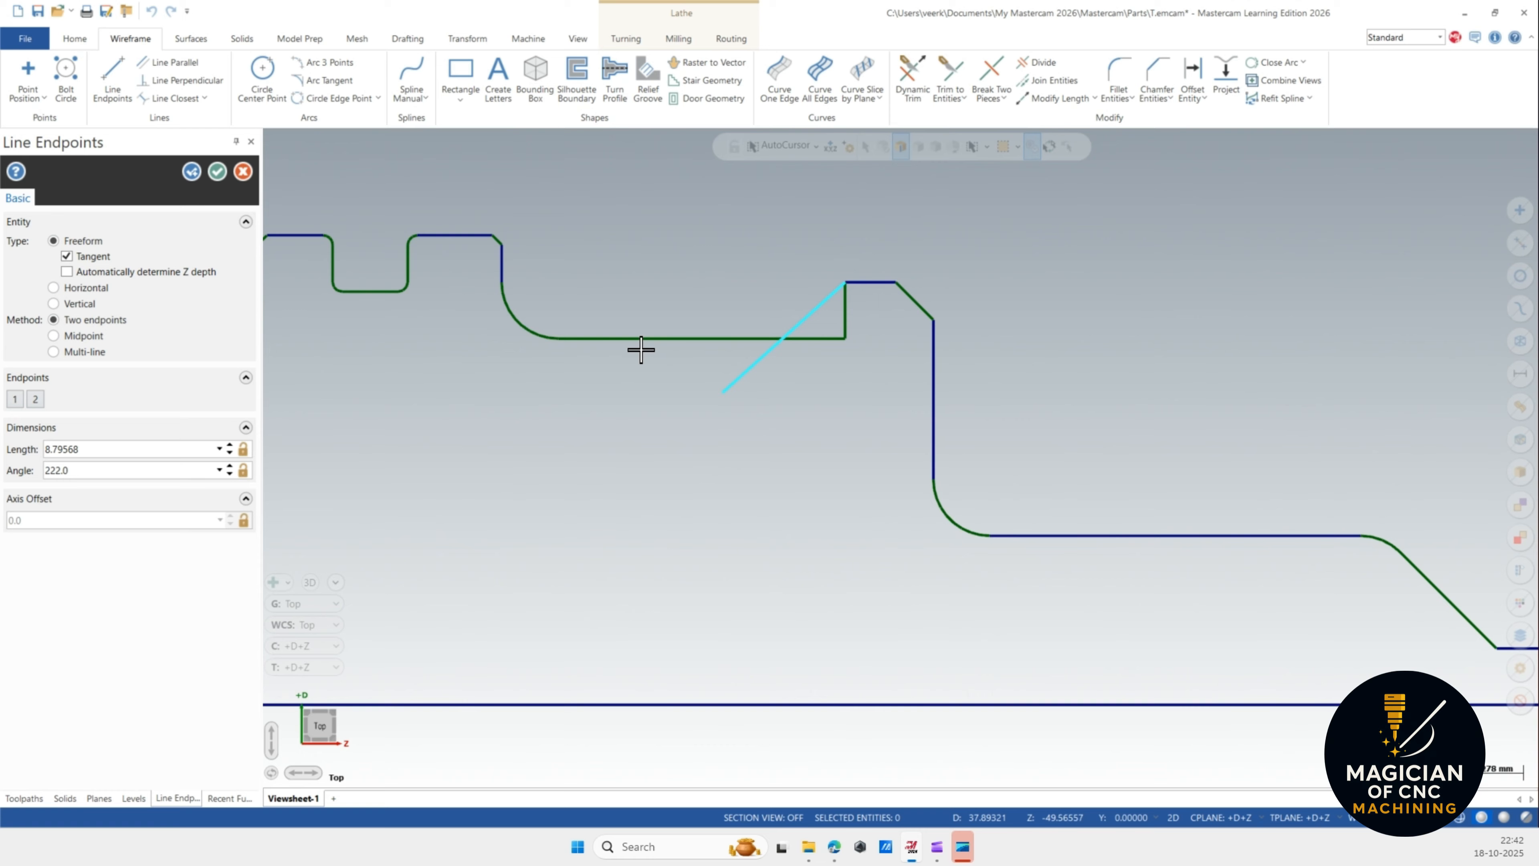
click(224, 175)
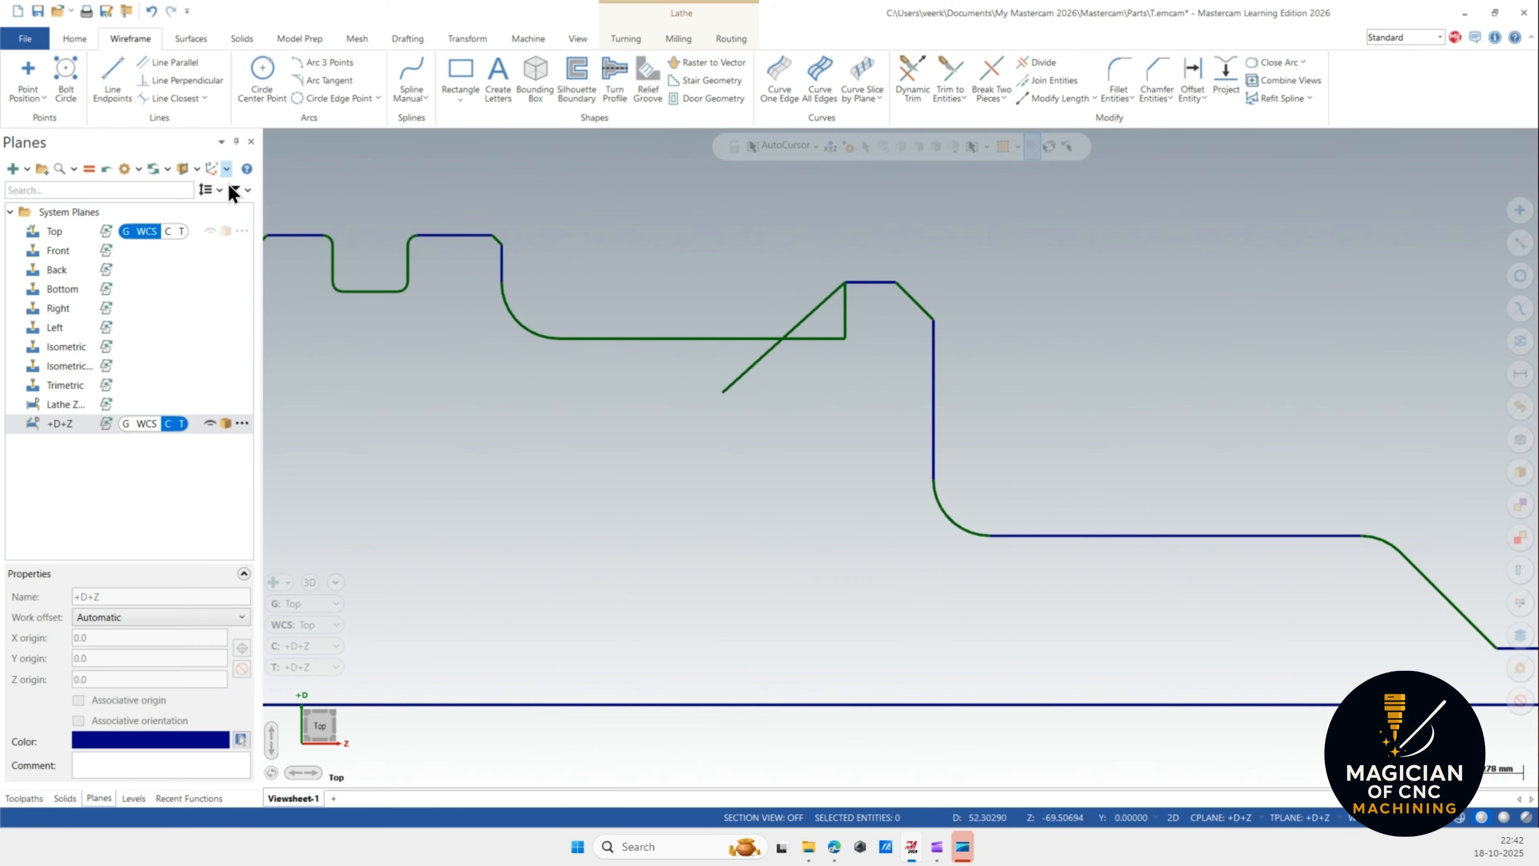
Trim away the shoulder's vertical edge, the horizontal piece and the line's tail with Divide to form the taper.
click(1033, 61)
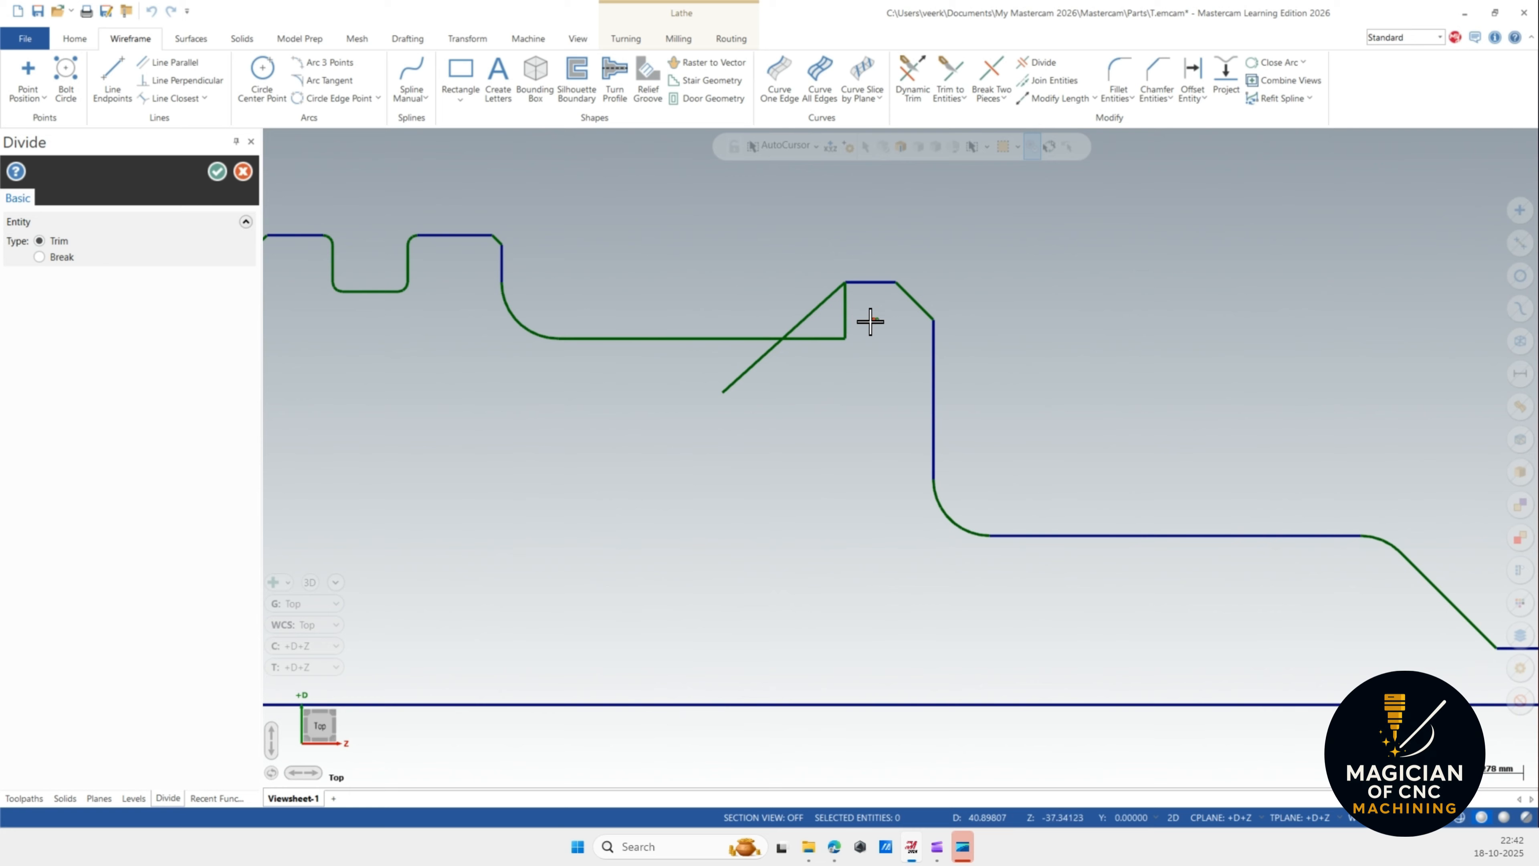
click(848, 322)
click(836, 337)
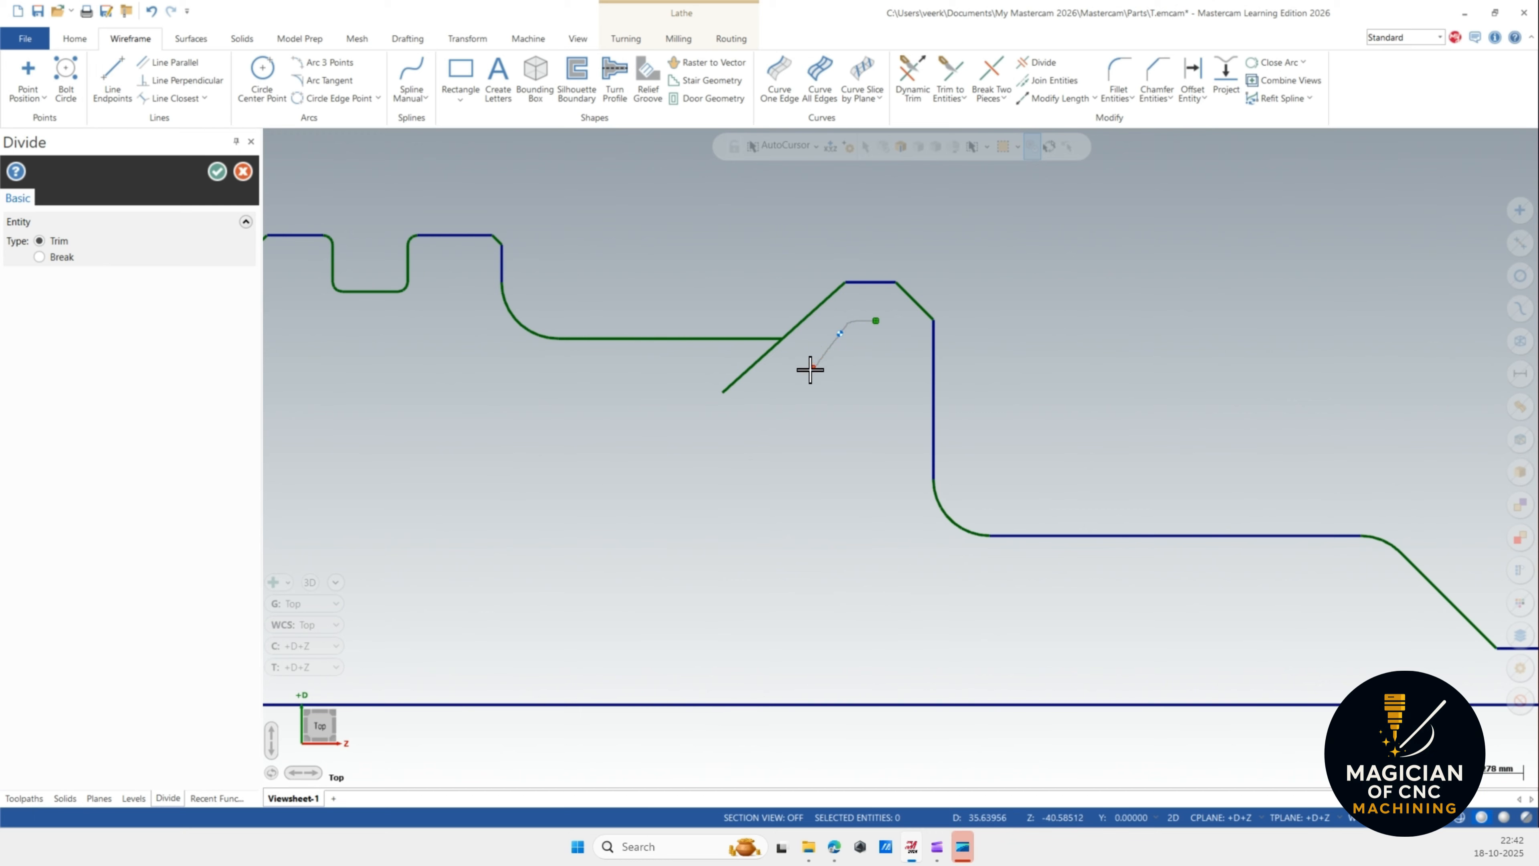
click(736, 370)
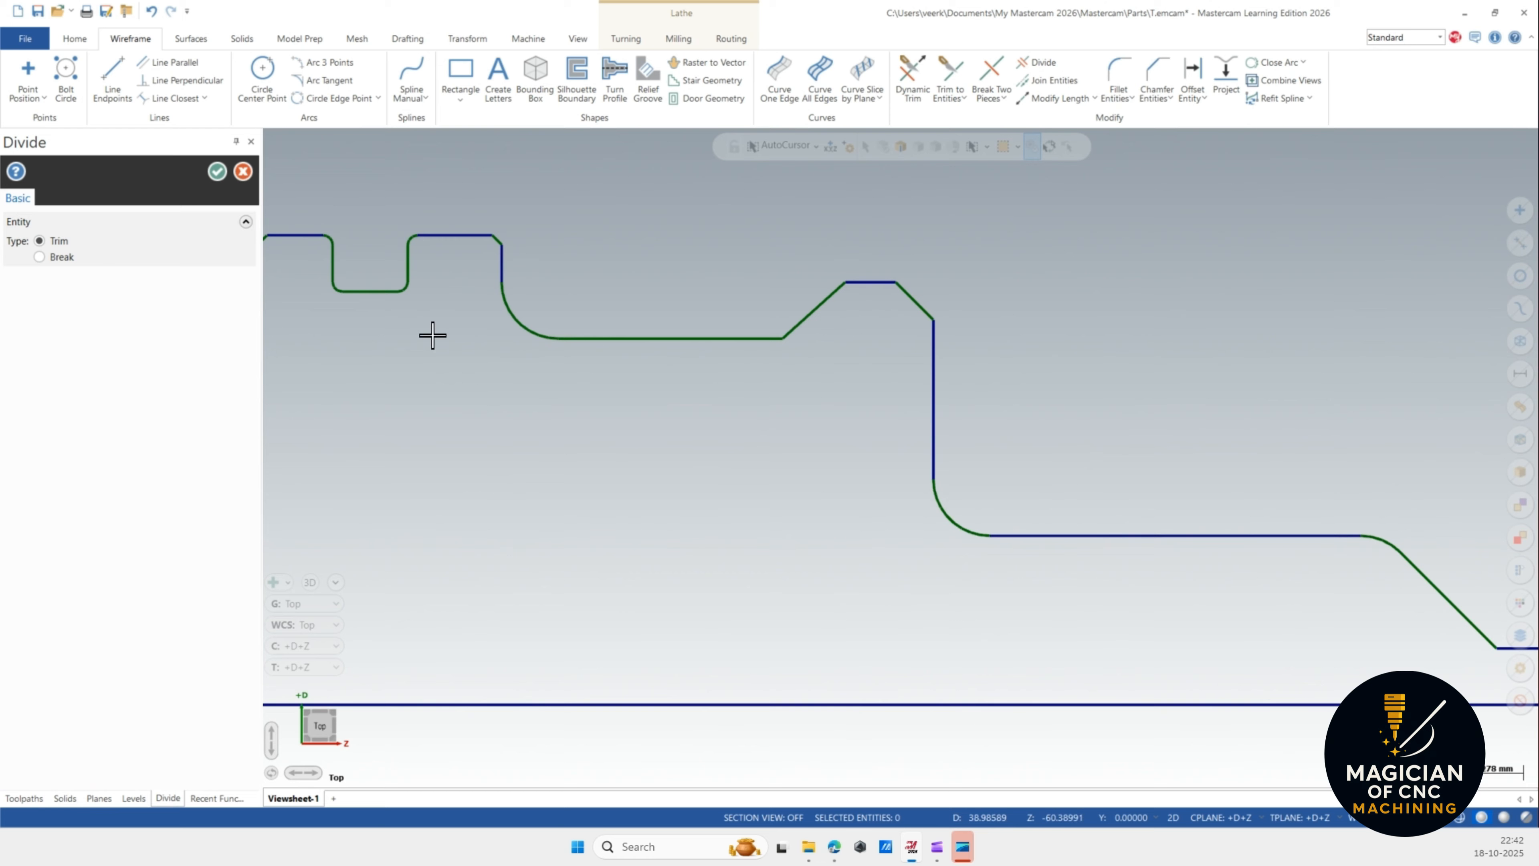
click(217, 171)
Analyze the entity properties of the horizontal line on the lower step.
scroll(727, 427, down, 1)
scroll(525, 231, down, 1)
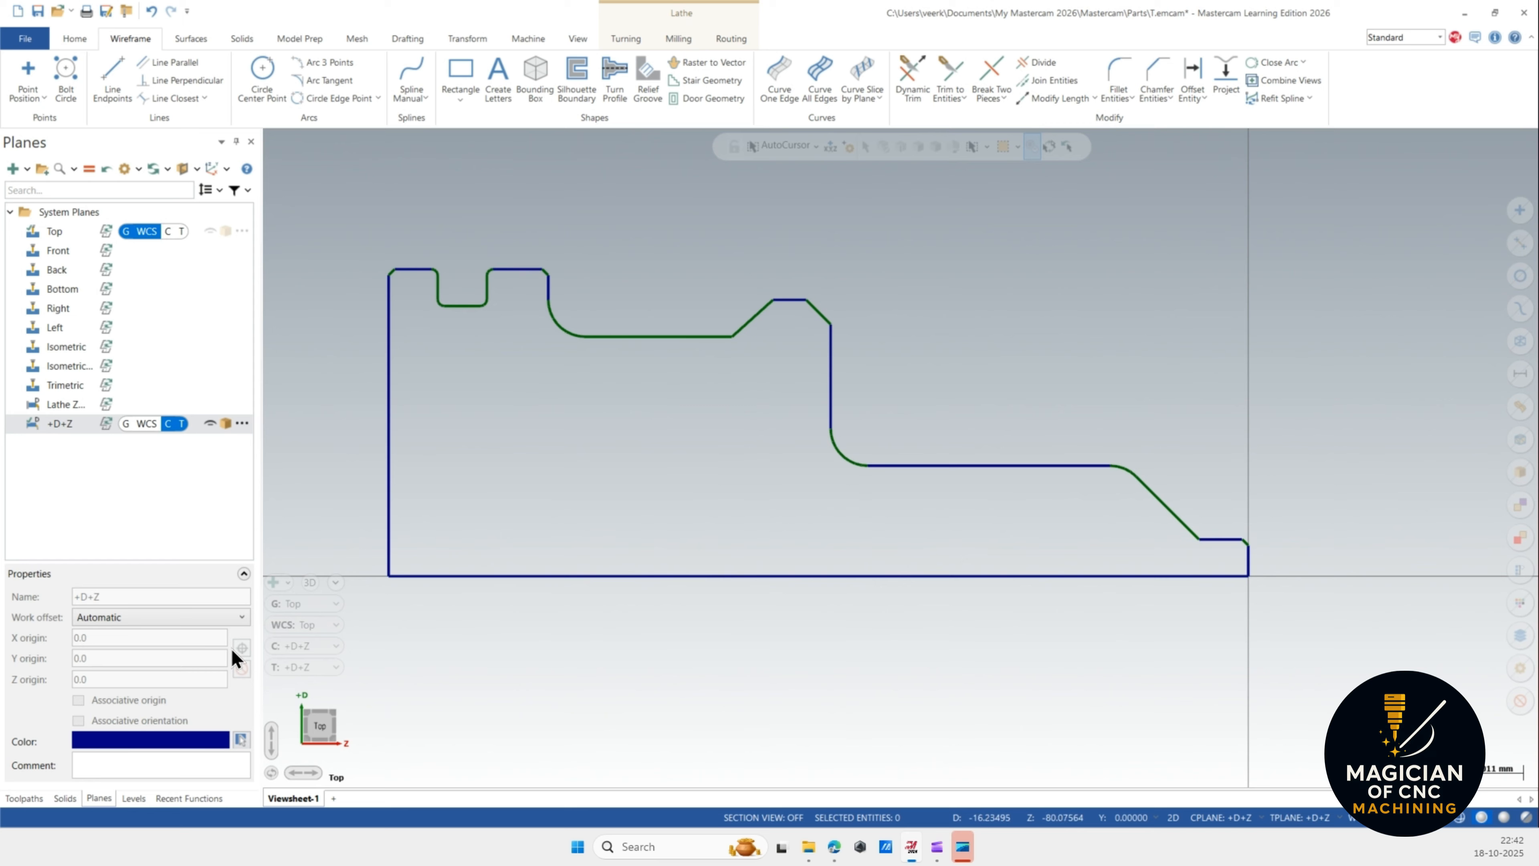
scroll(769, 326, down, 1)
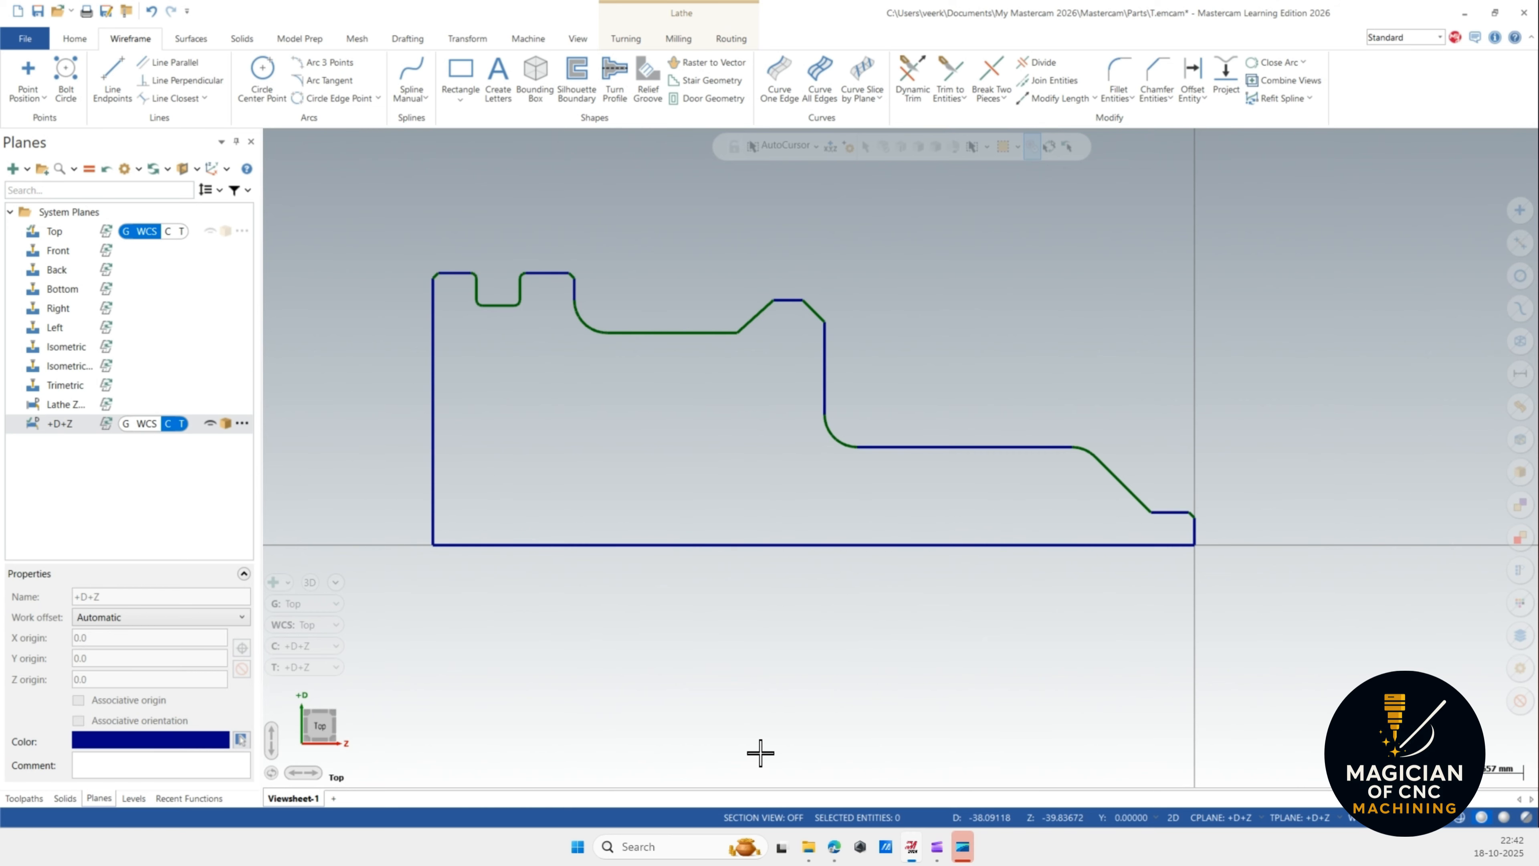
scroll(1172, 532, up, 1)
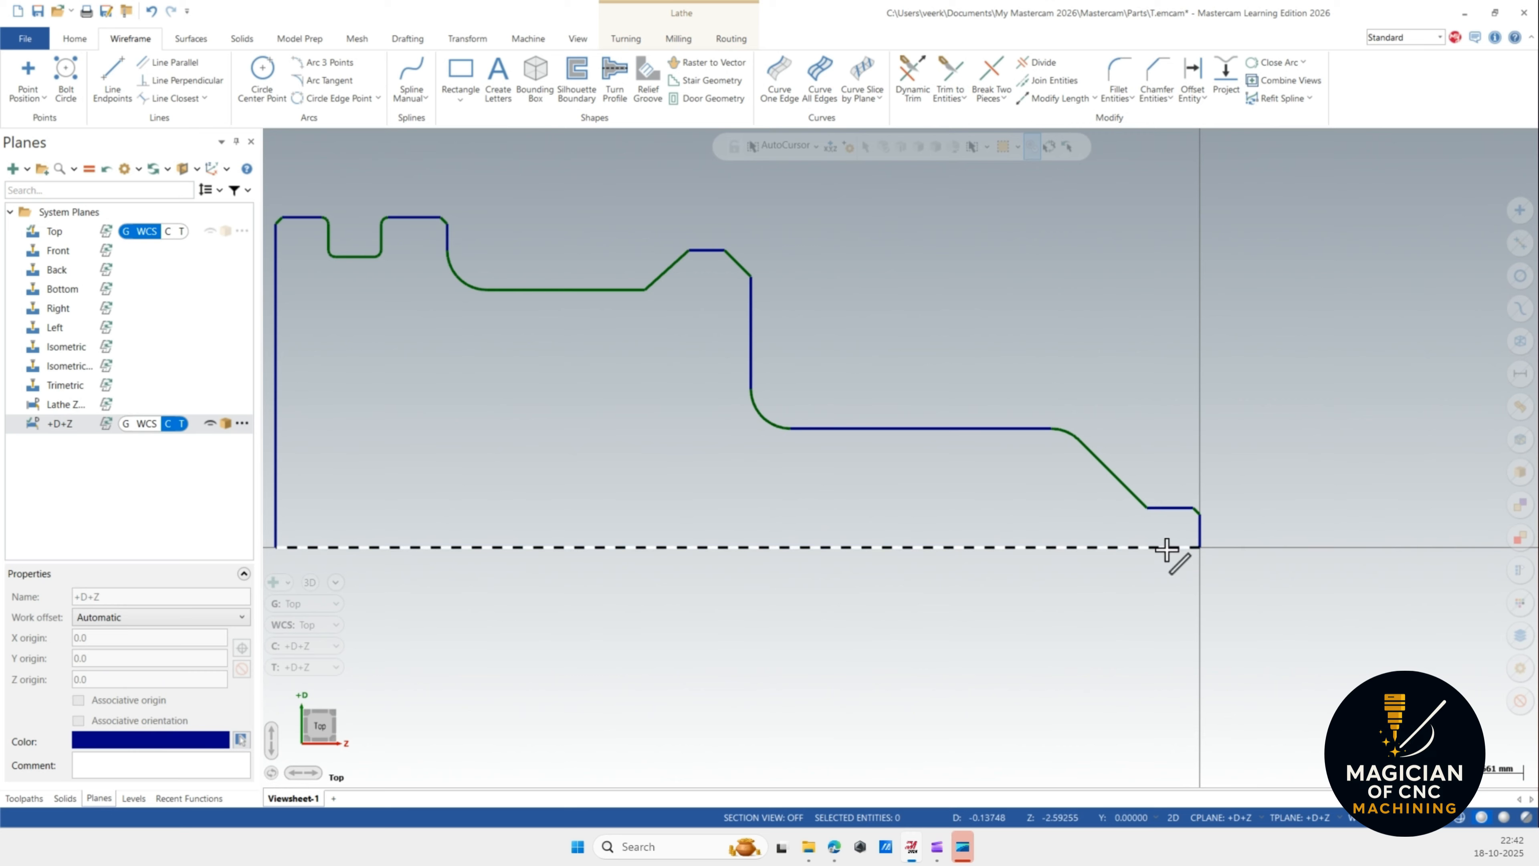
scroll(1166, 549, up, 1)
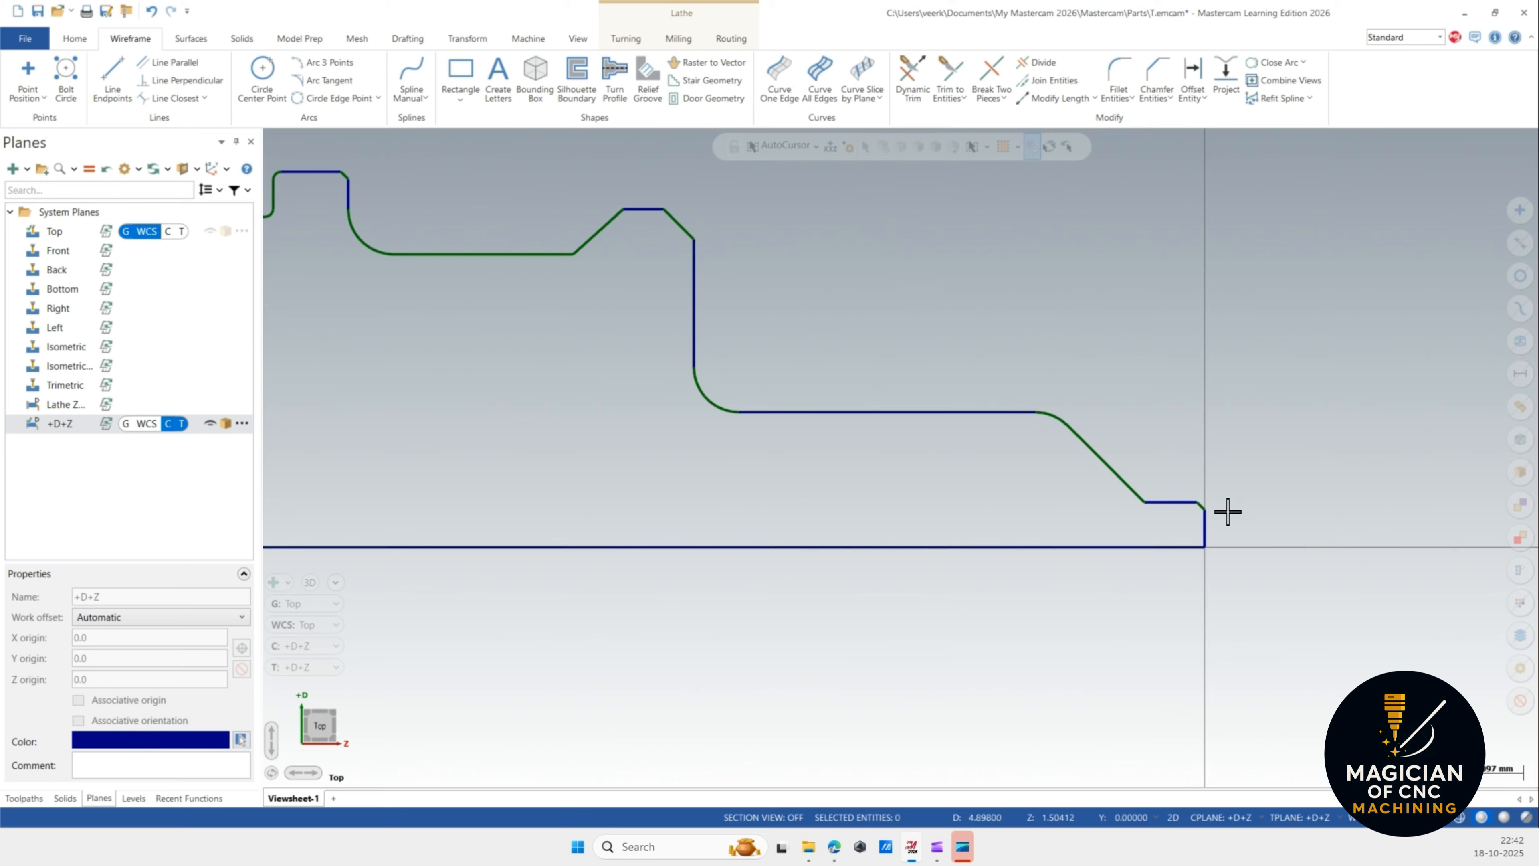
scroll(1161, 533, down, 2)
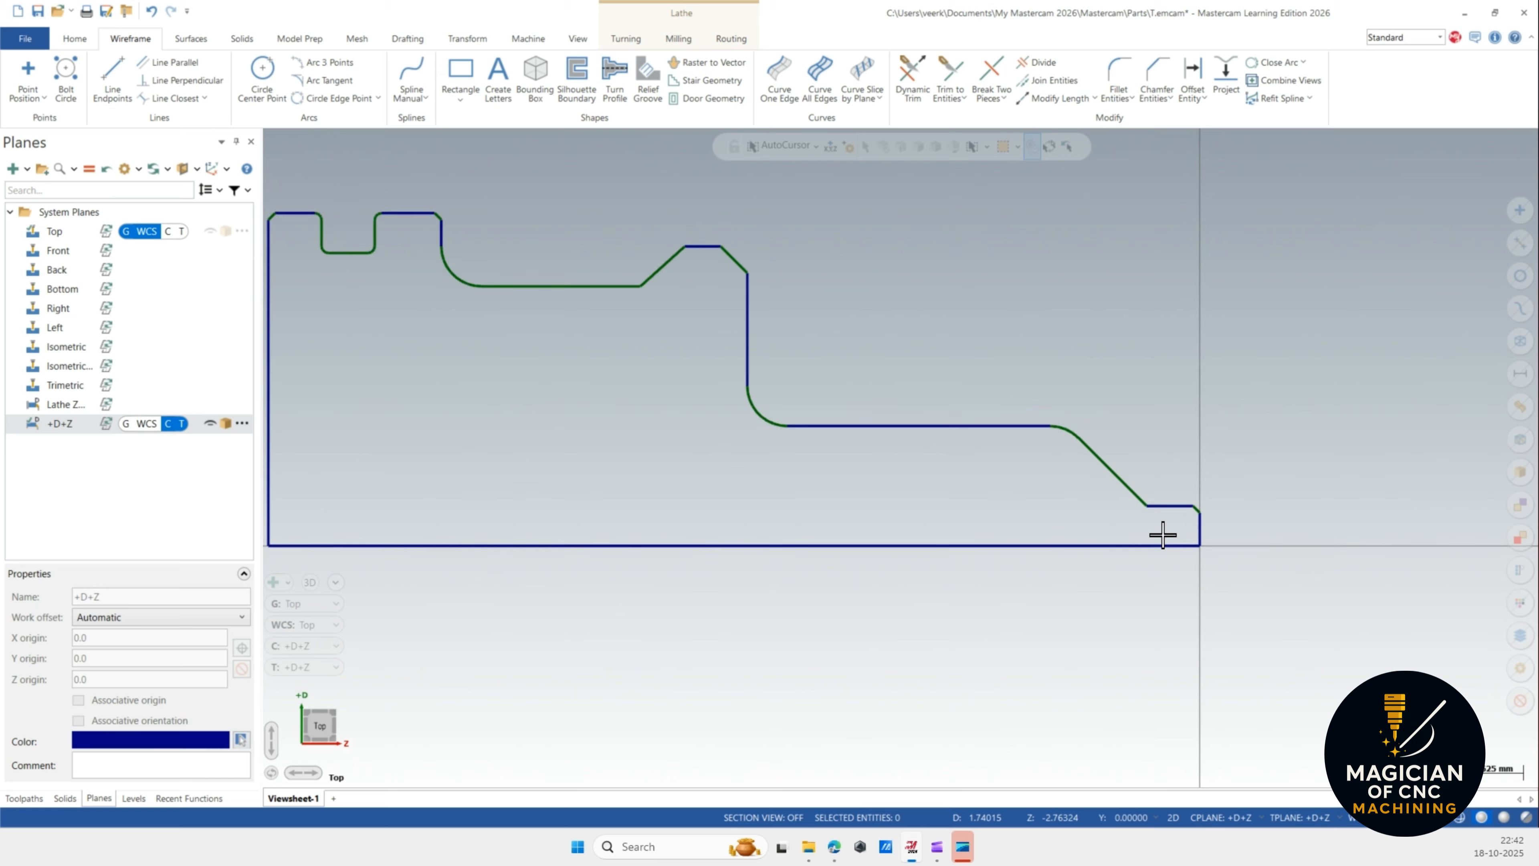
scroll(1154, 538, down, 2)
scroll(1169, 558, up, 2)
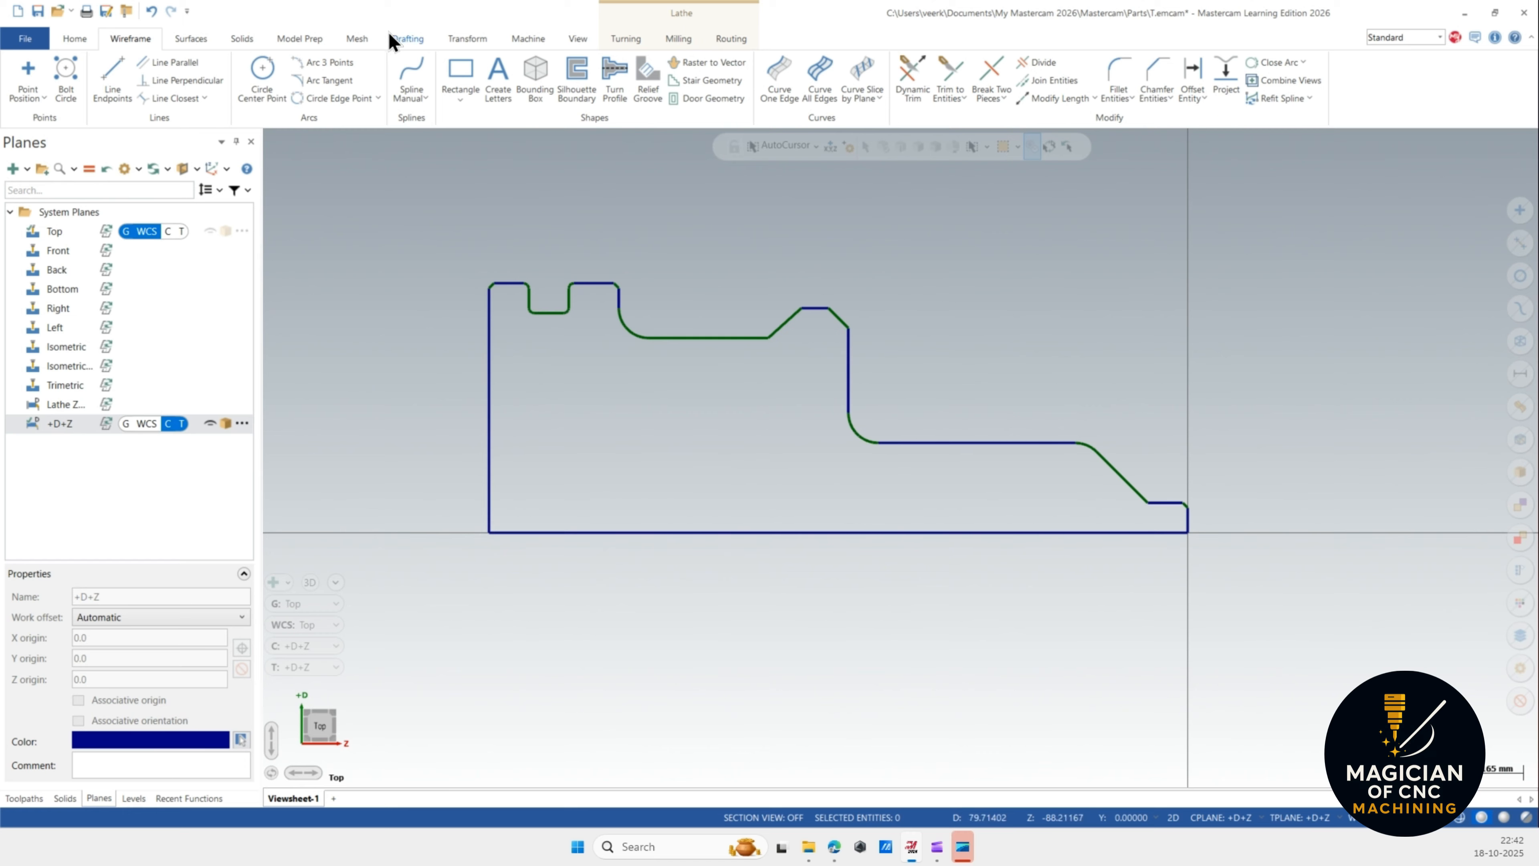
click(402, 41)
right_click(679, 253)
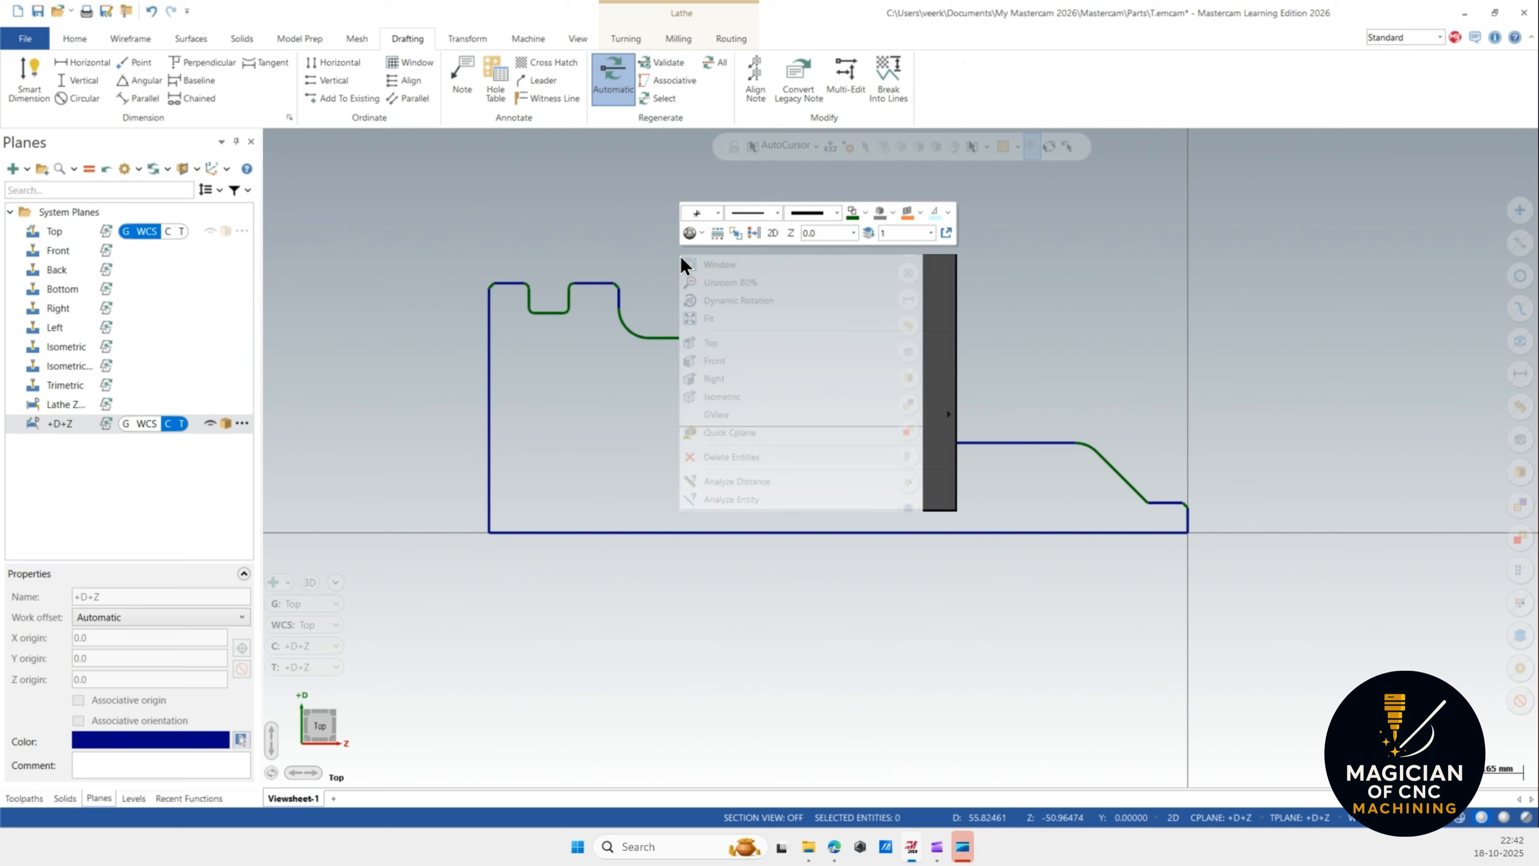
click(721, 503)
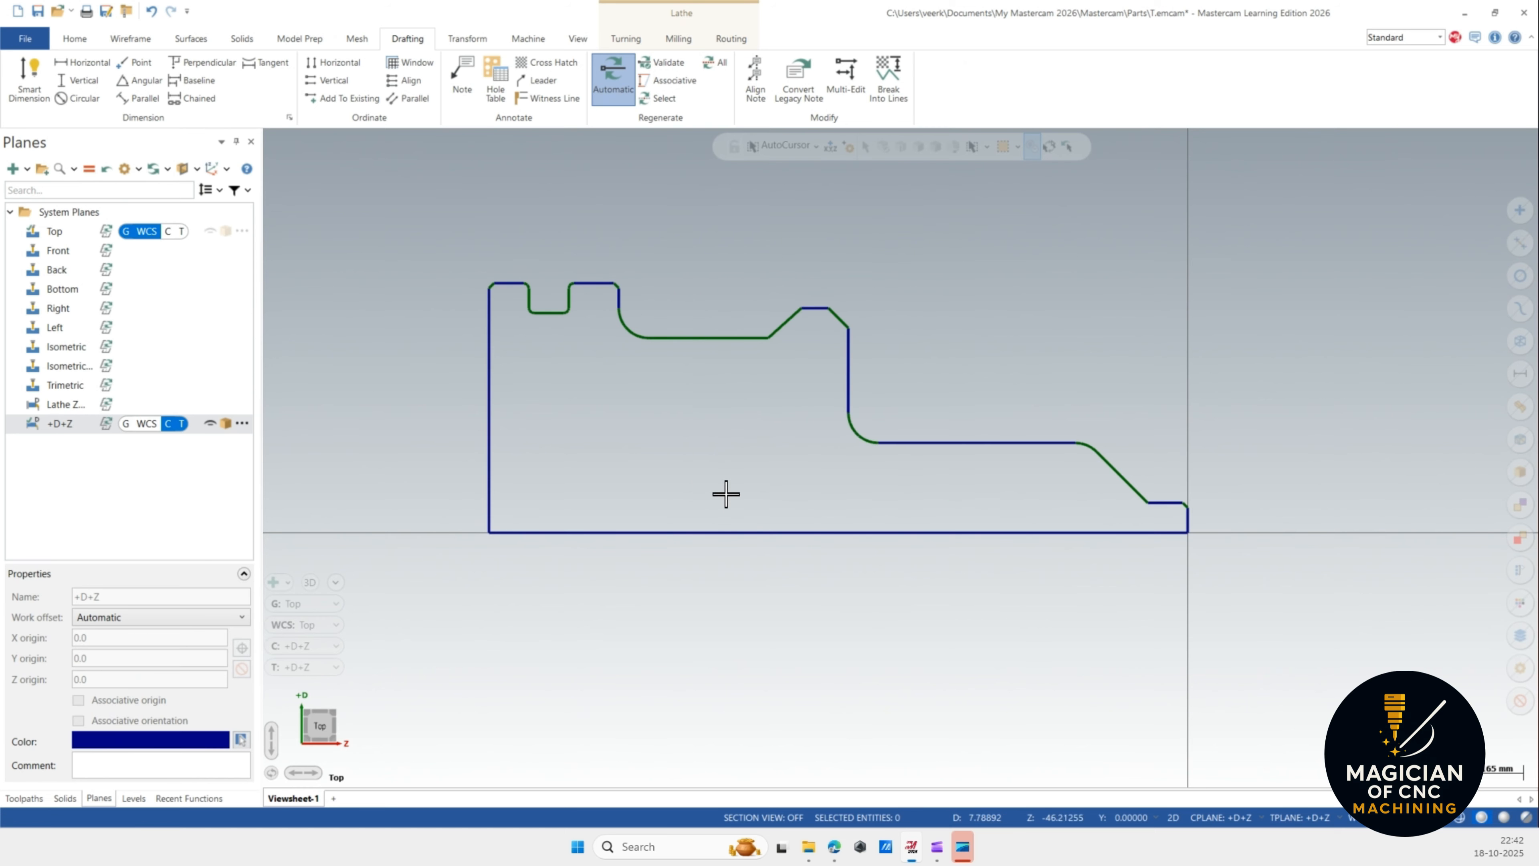
click(976, 452)
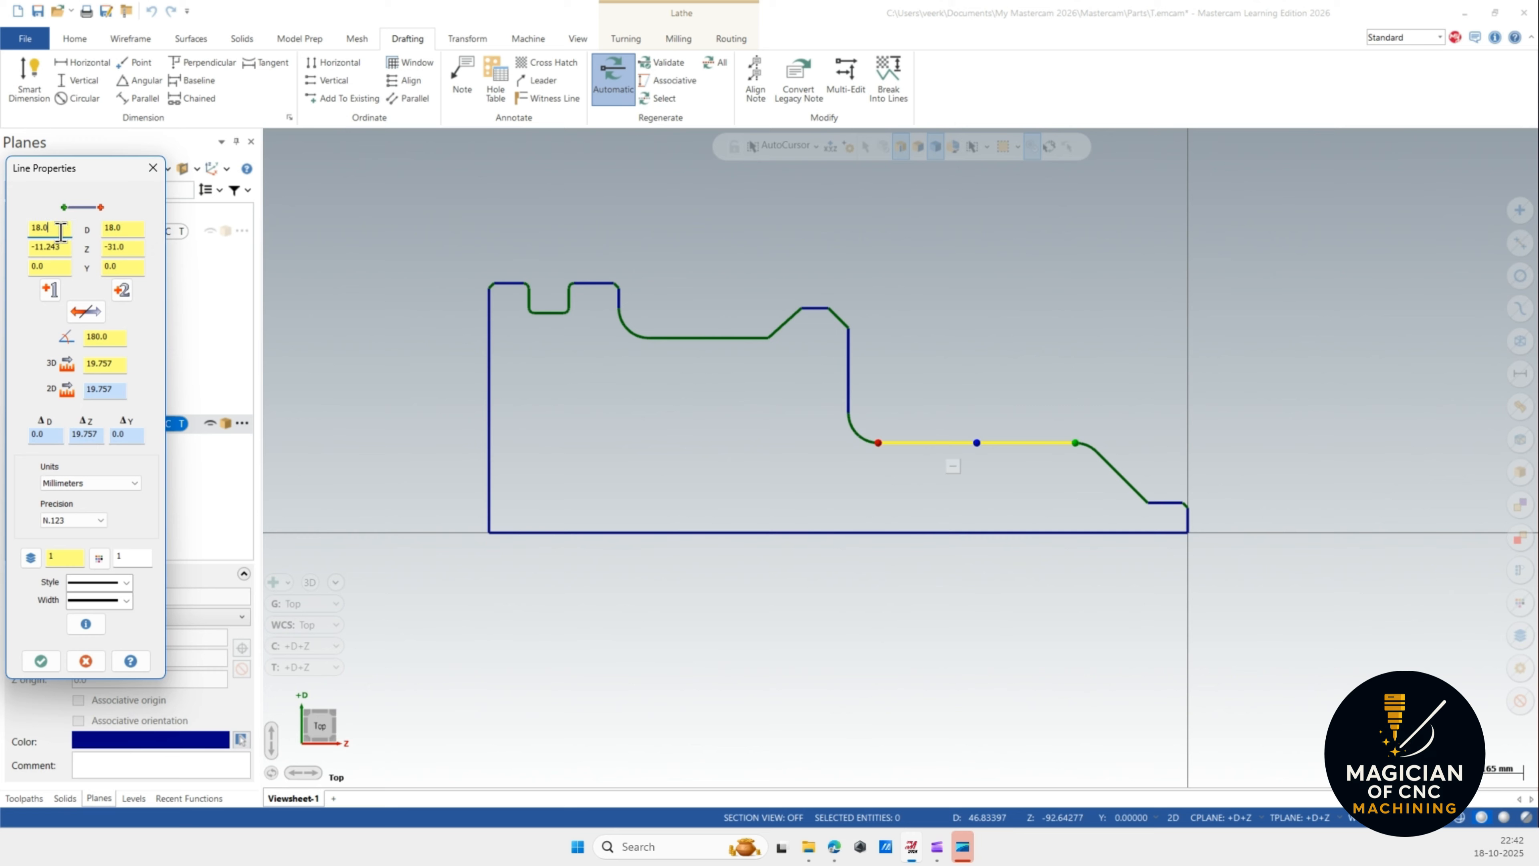
click(712, 339)
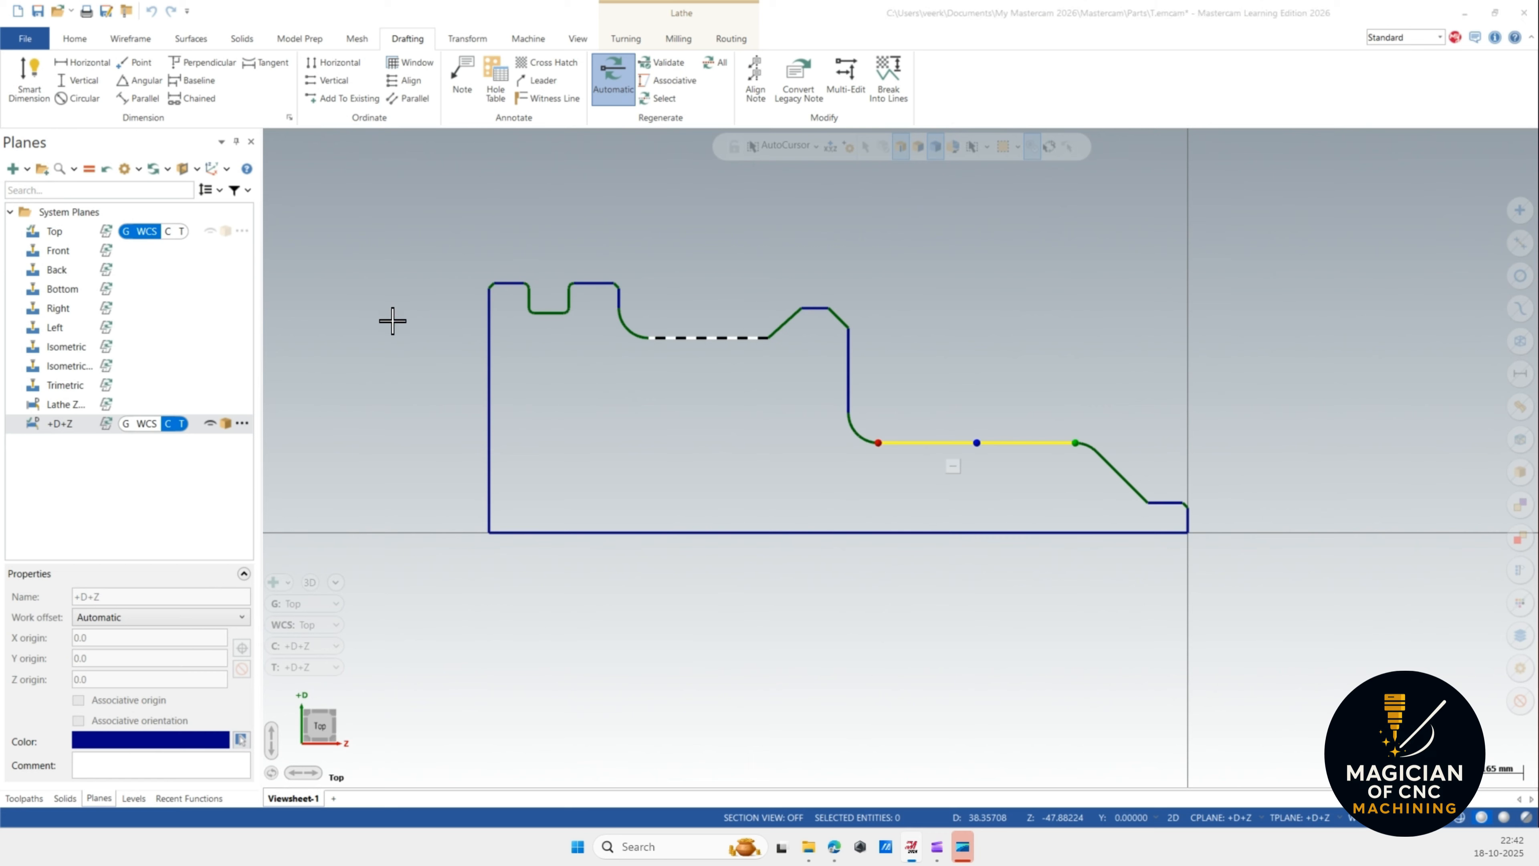
click(151, 169)
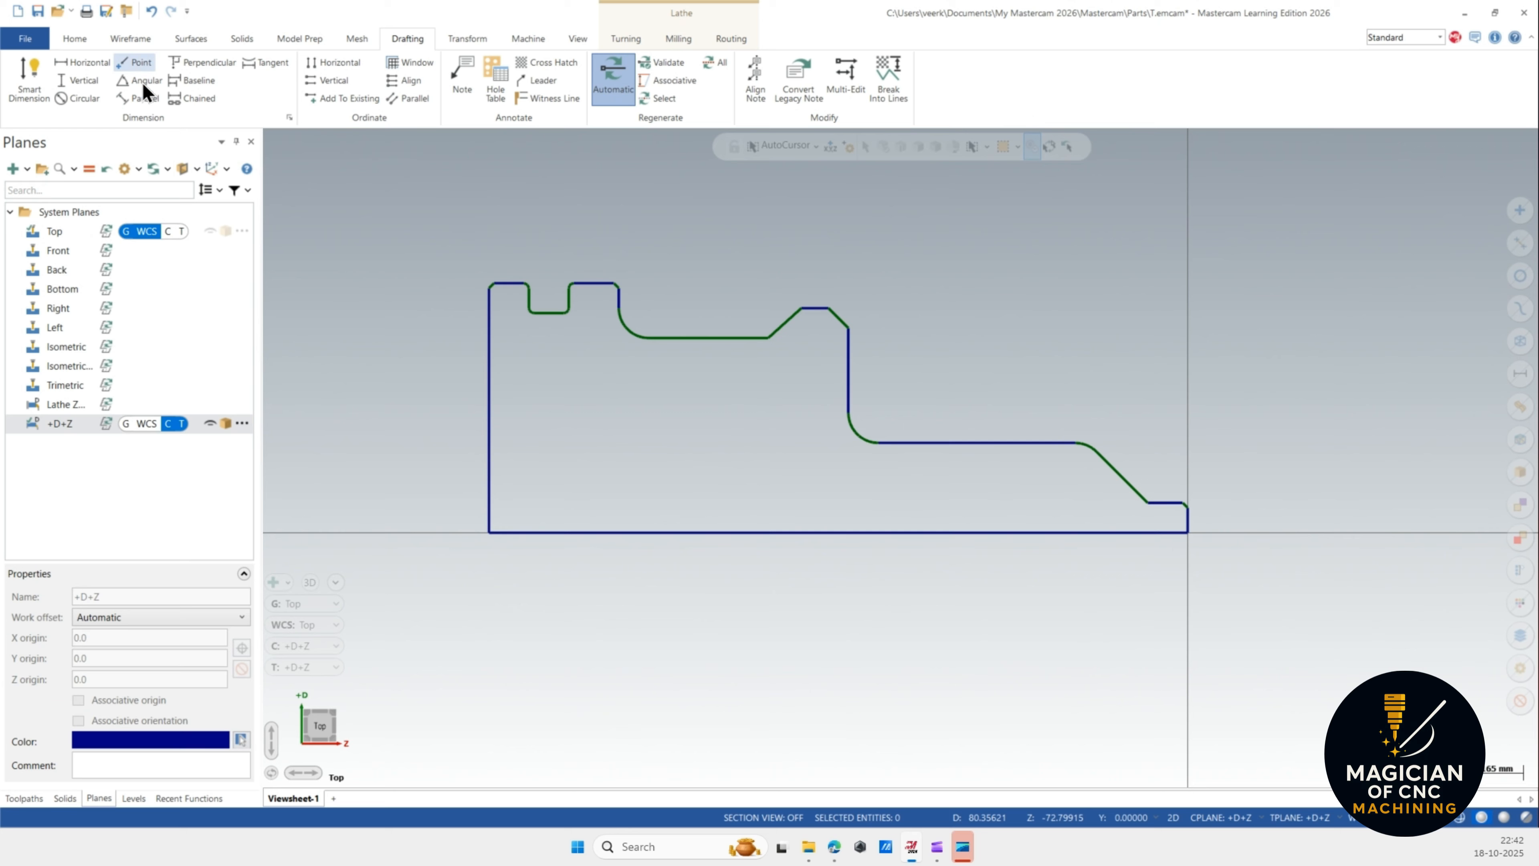
Label the D and Z coordinates of four profile points: the taper end, shoulder edge, chamfer corner and middle land.
click(1147, 502)
scroll(982, 419, down, 2)
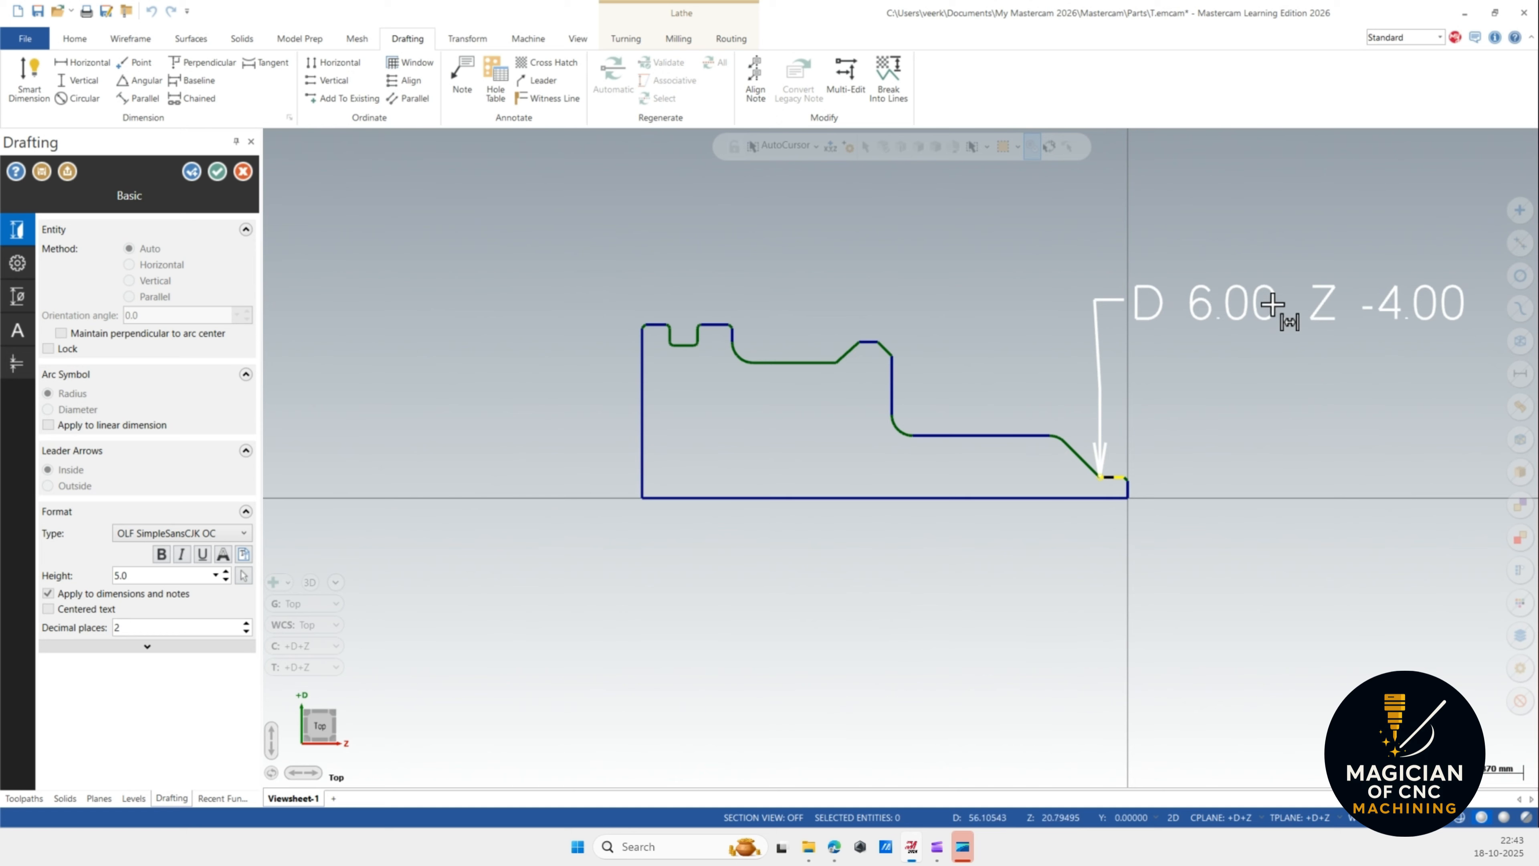
click(1419, 308)
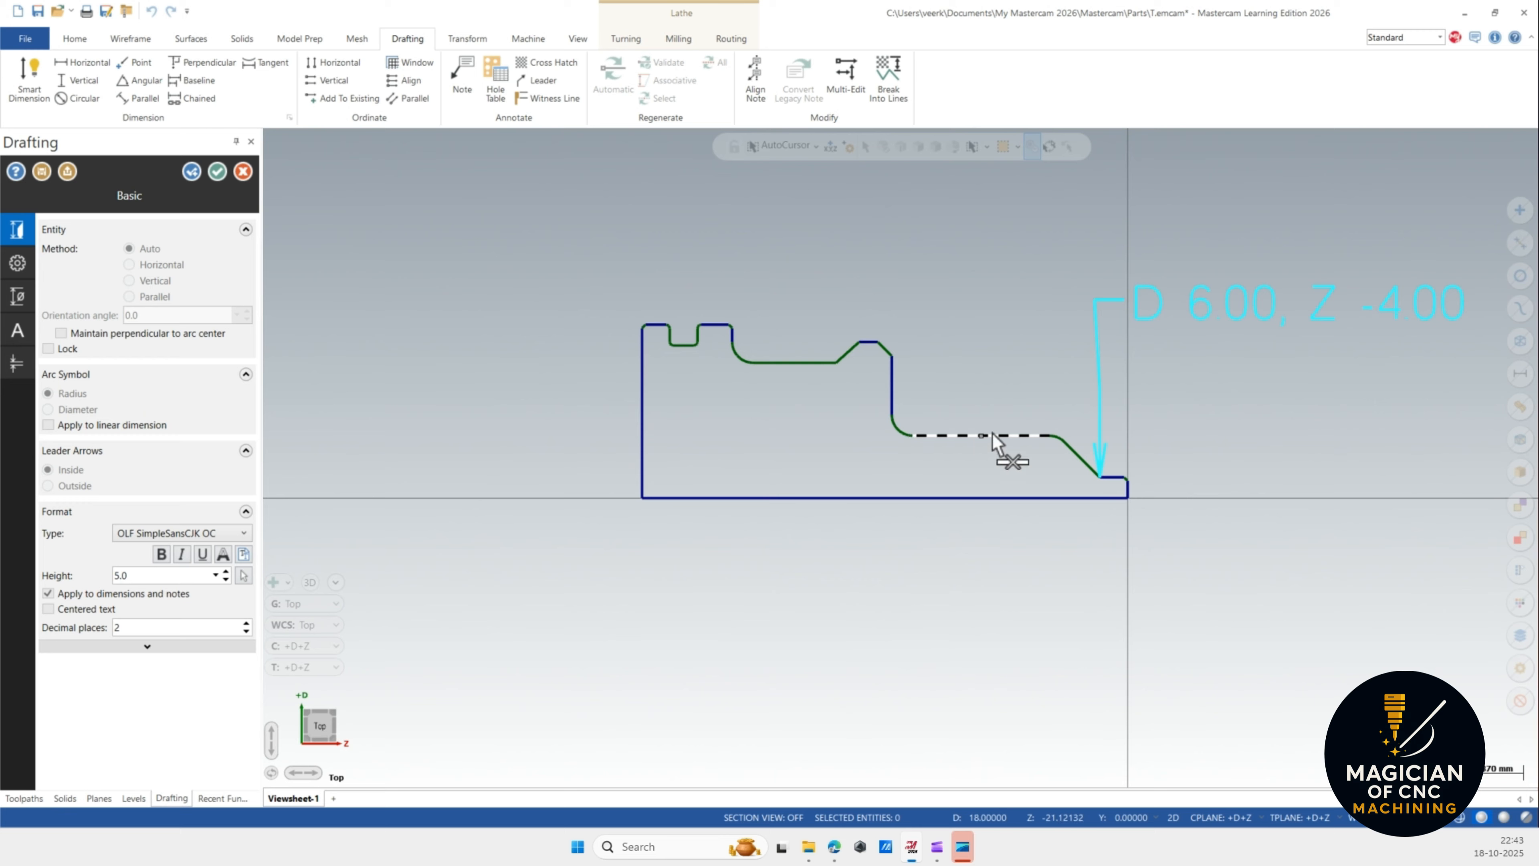
click(892, 386)
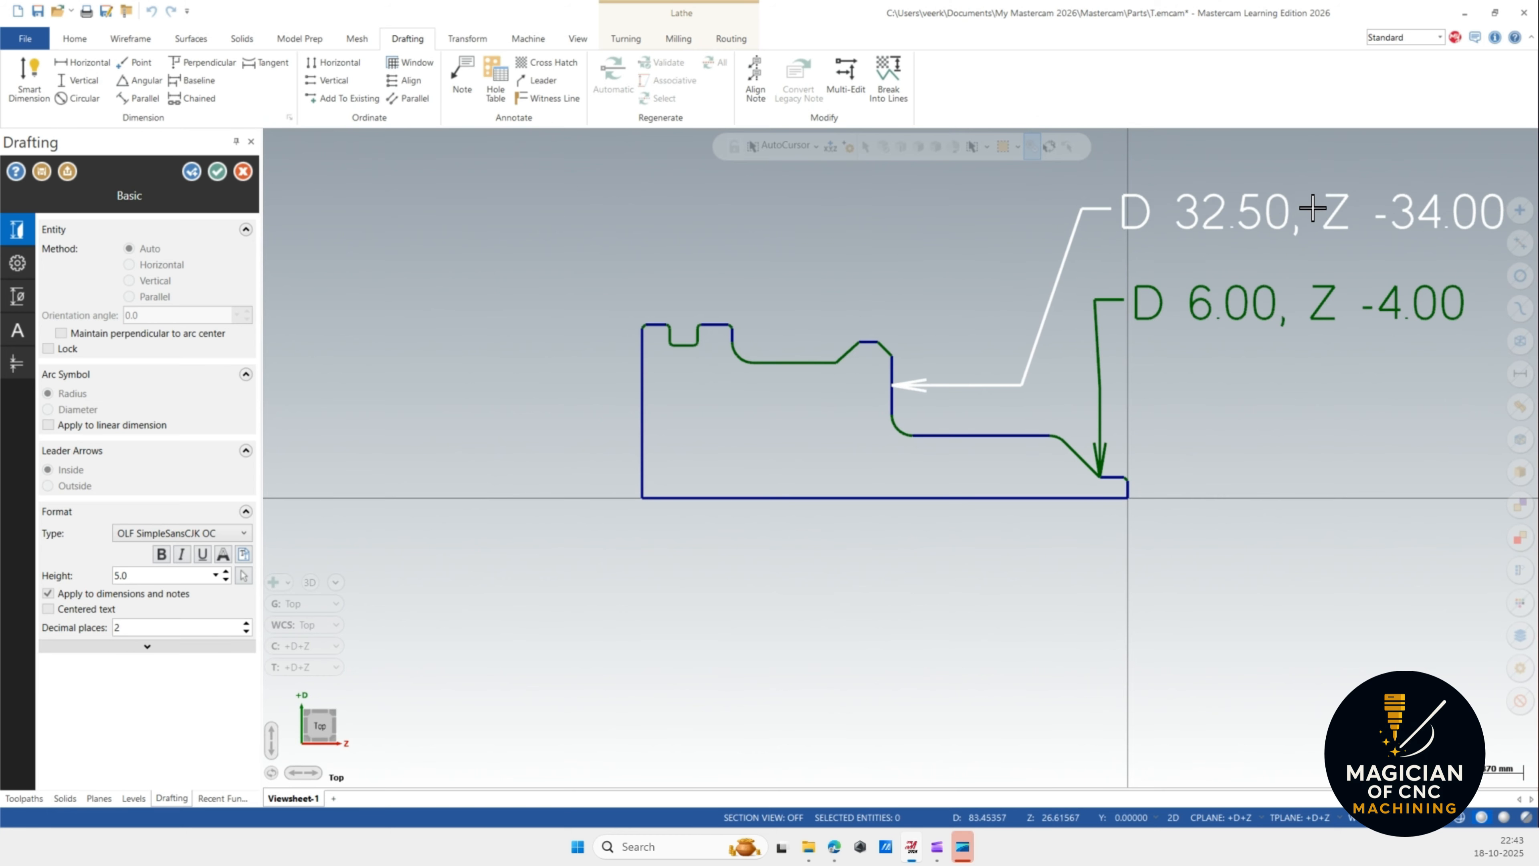
click(1363, 212)
scroll(969, 399, up, 5)
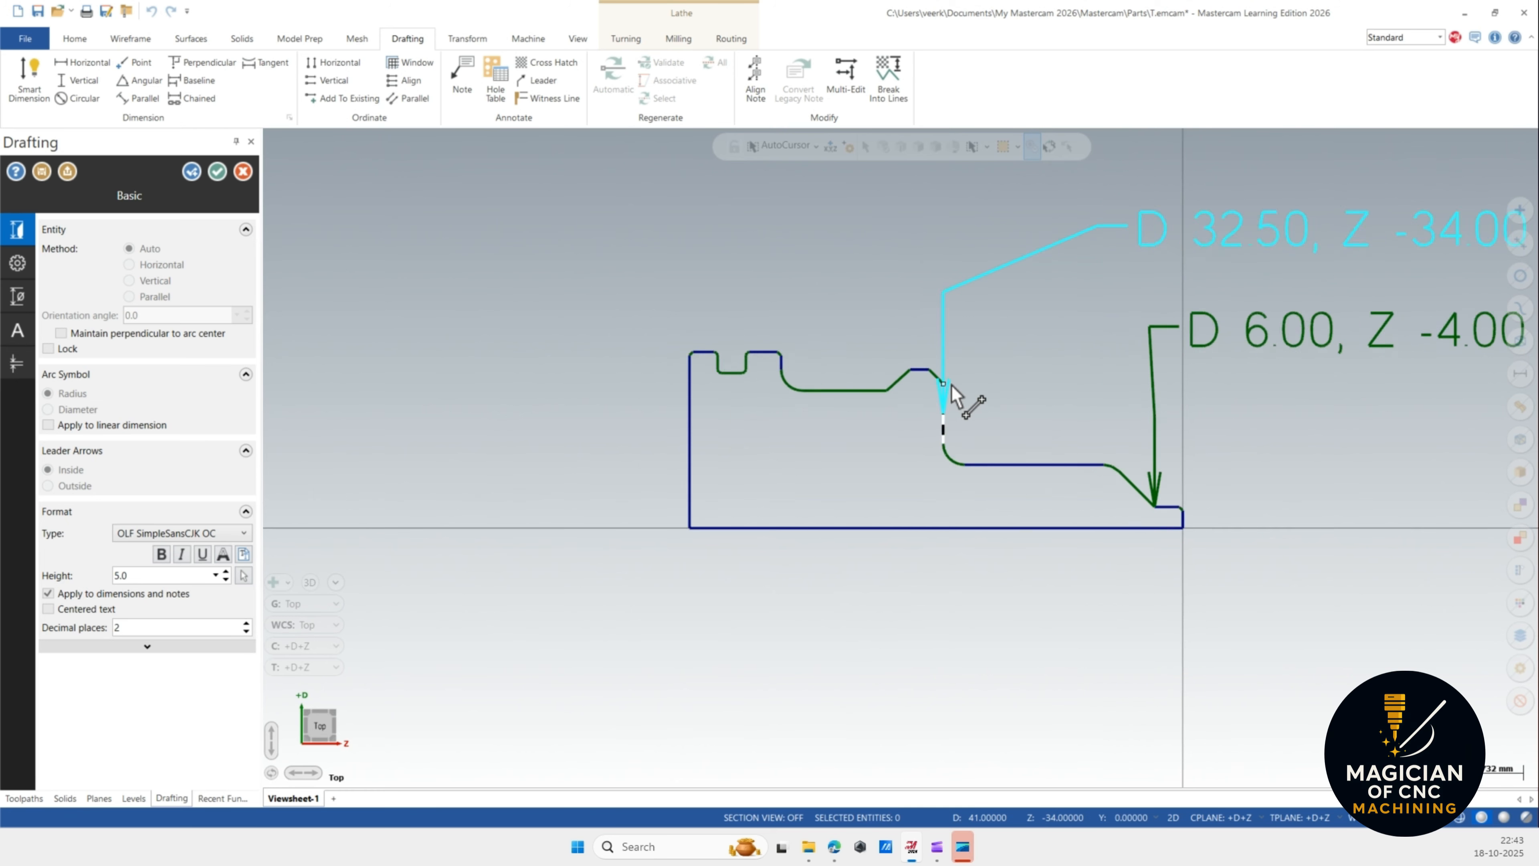
click(916, 369)
scroll(904, 545, down, 5)
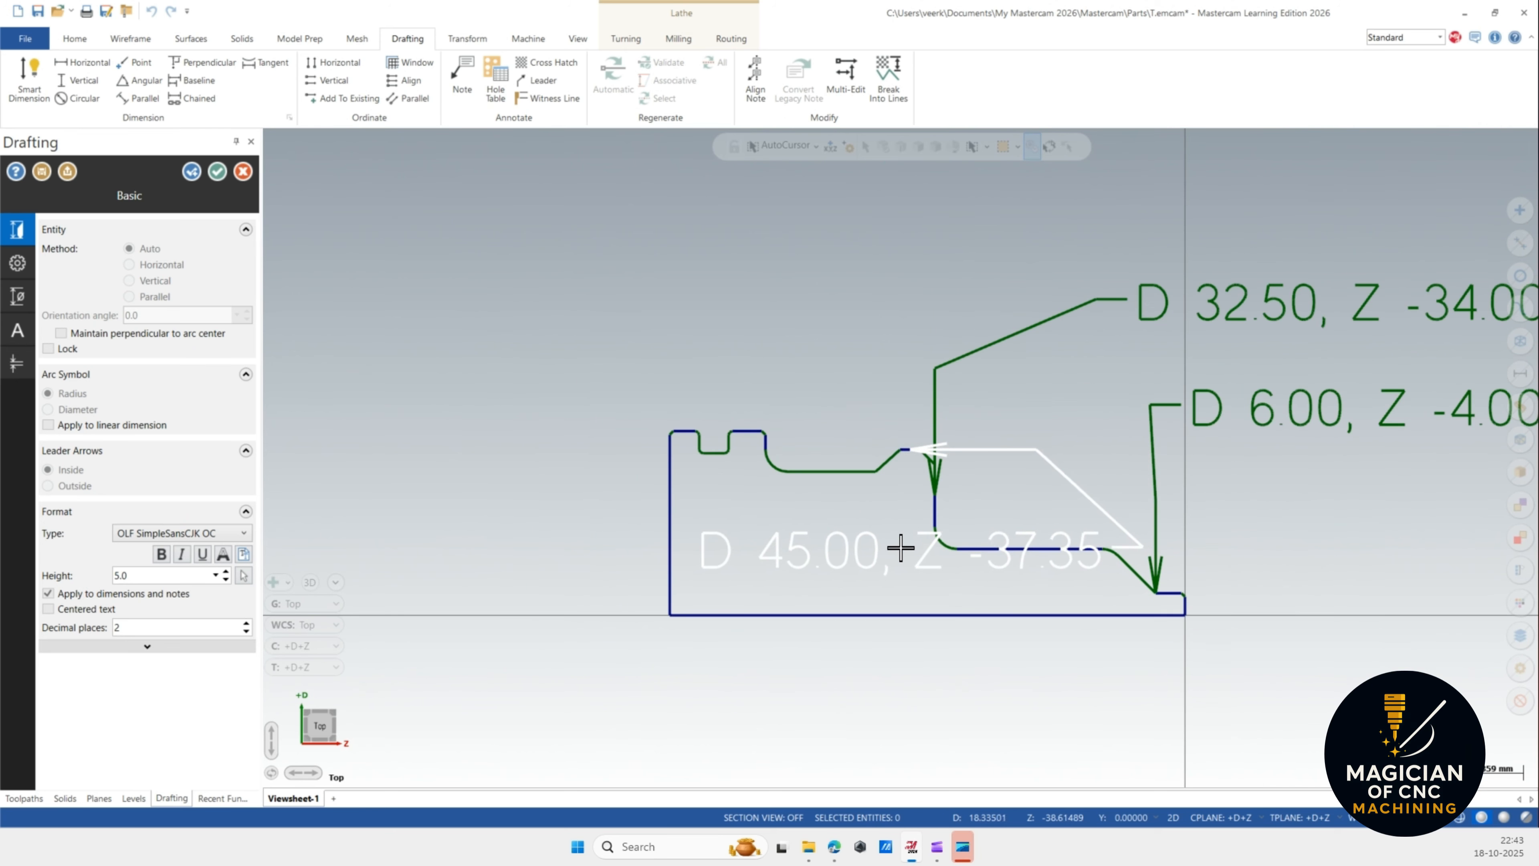
click(1311, 212)
scroll(797, 457, up, 3)
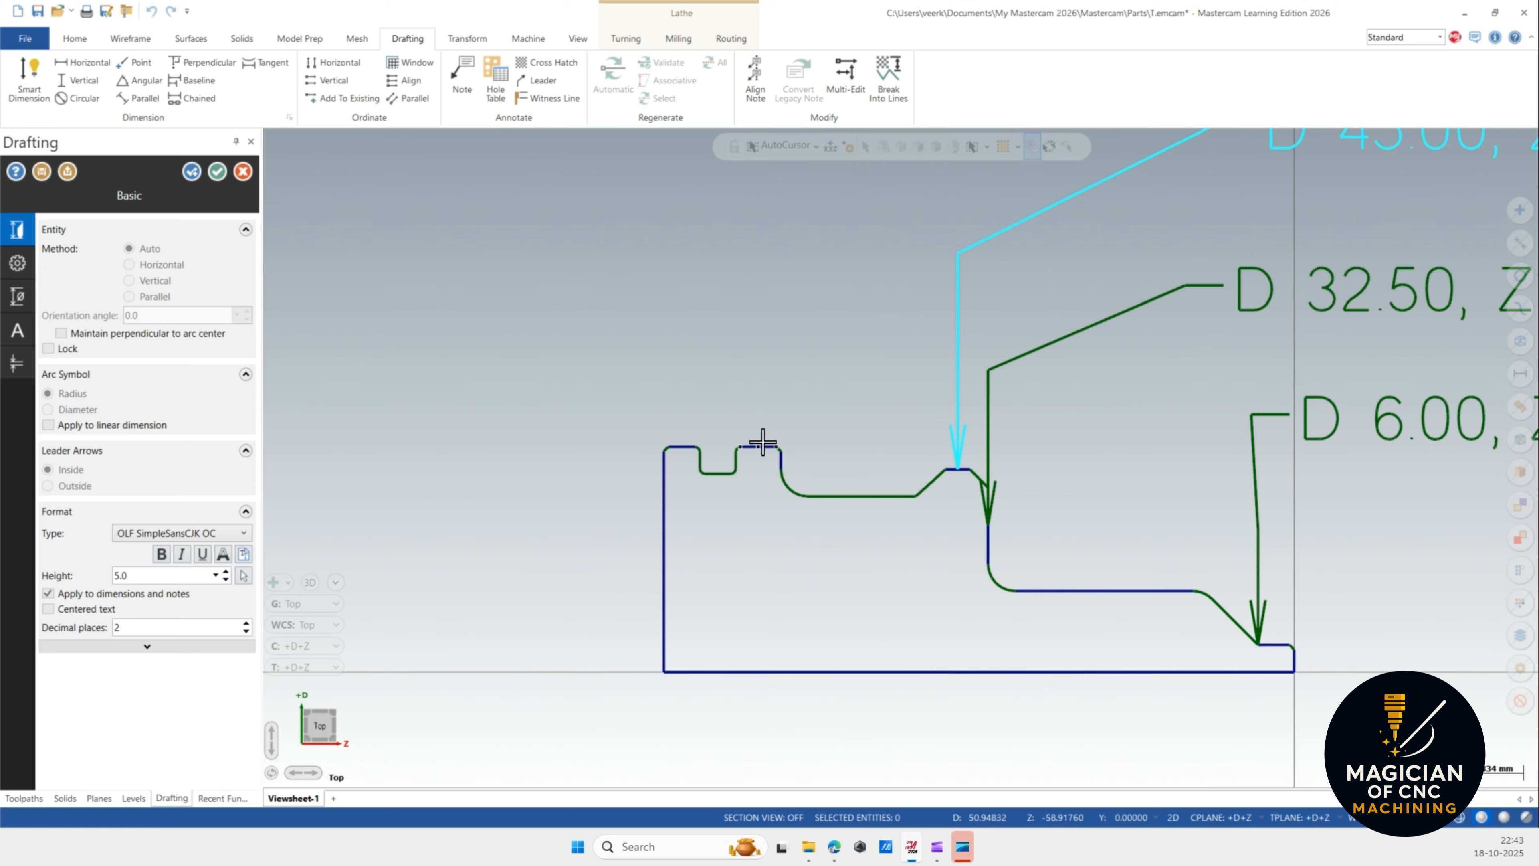
scroll(734, 439, down, 2)
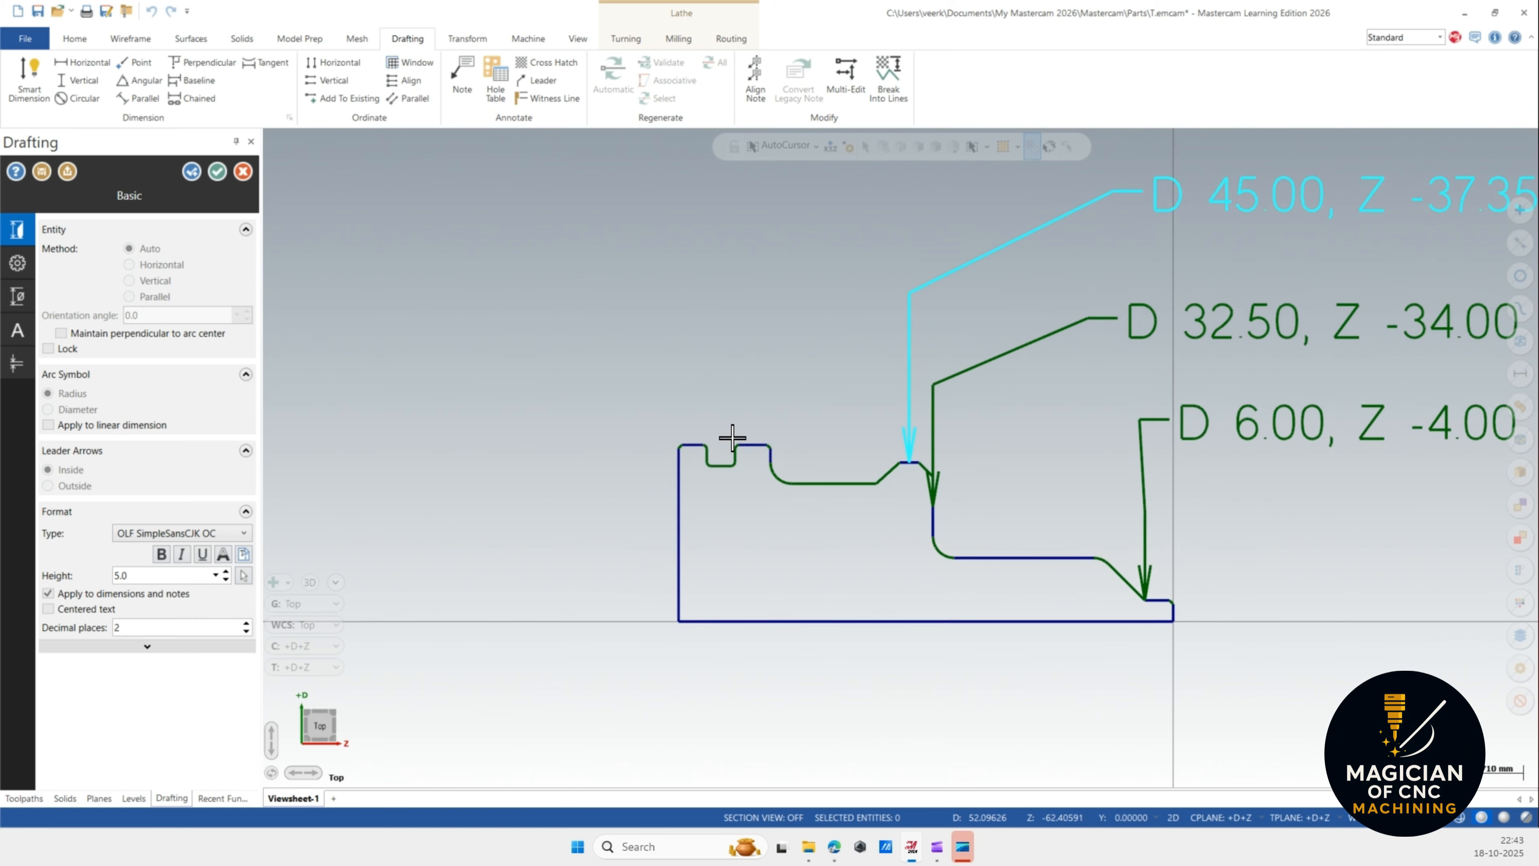
scroll(732, 437, down, 2)
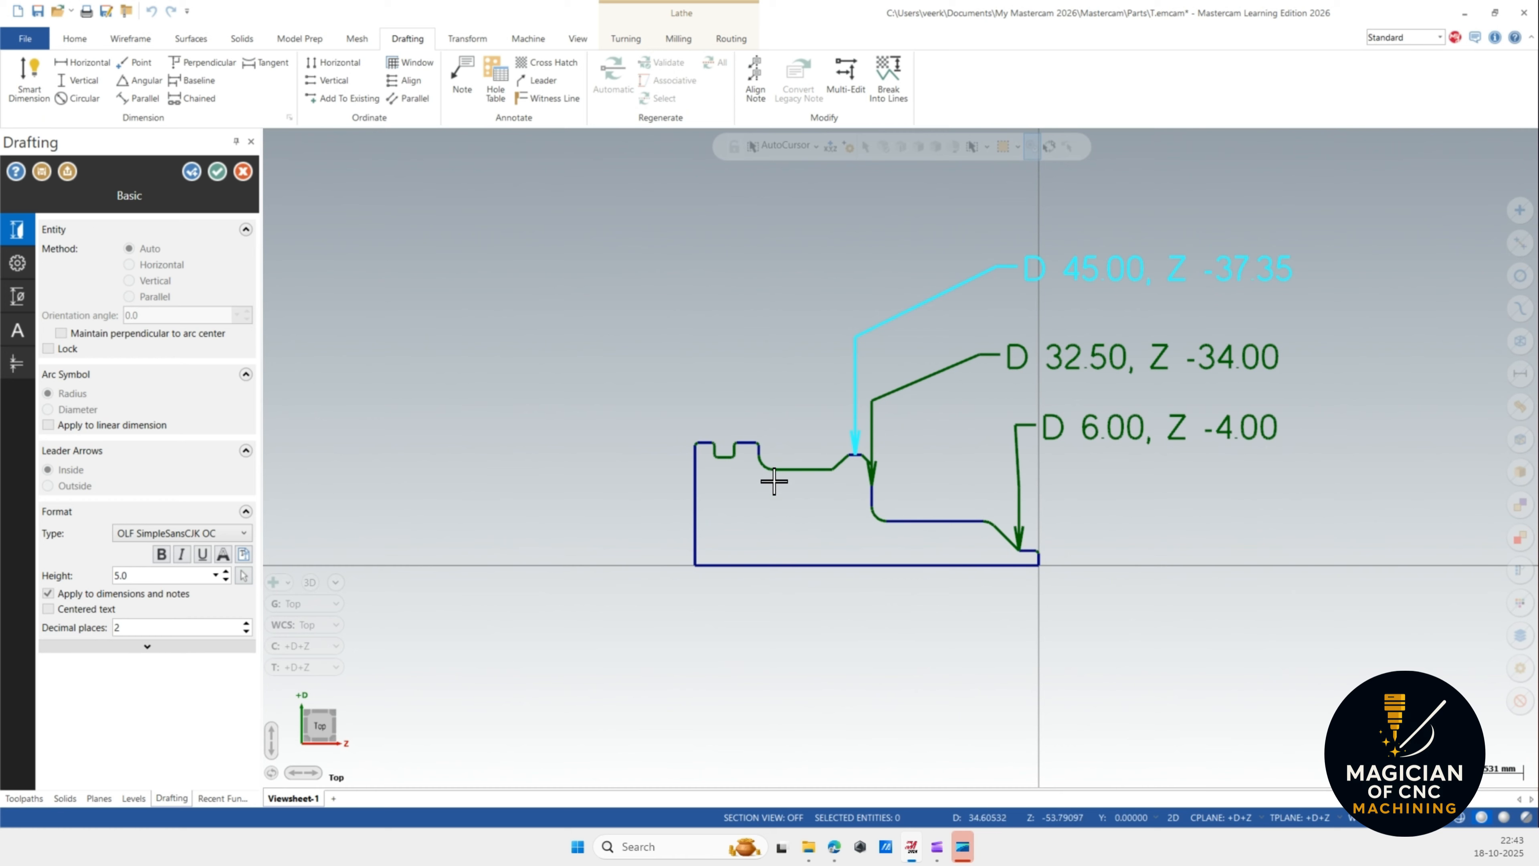
scroll(774, 482, up, 1)
click(804, 469)
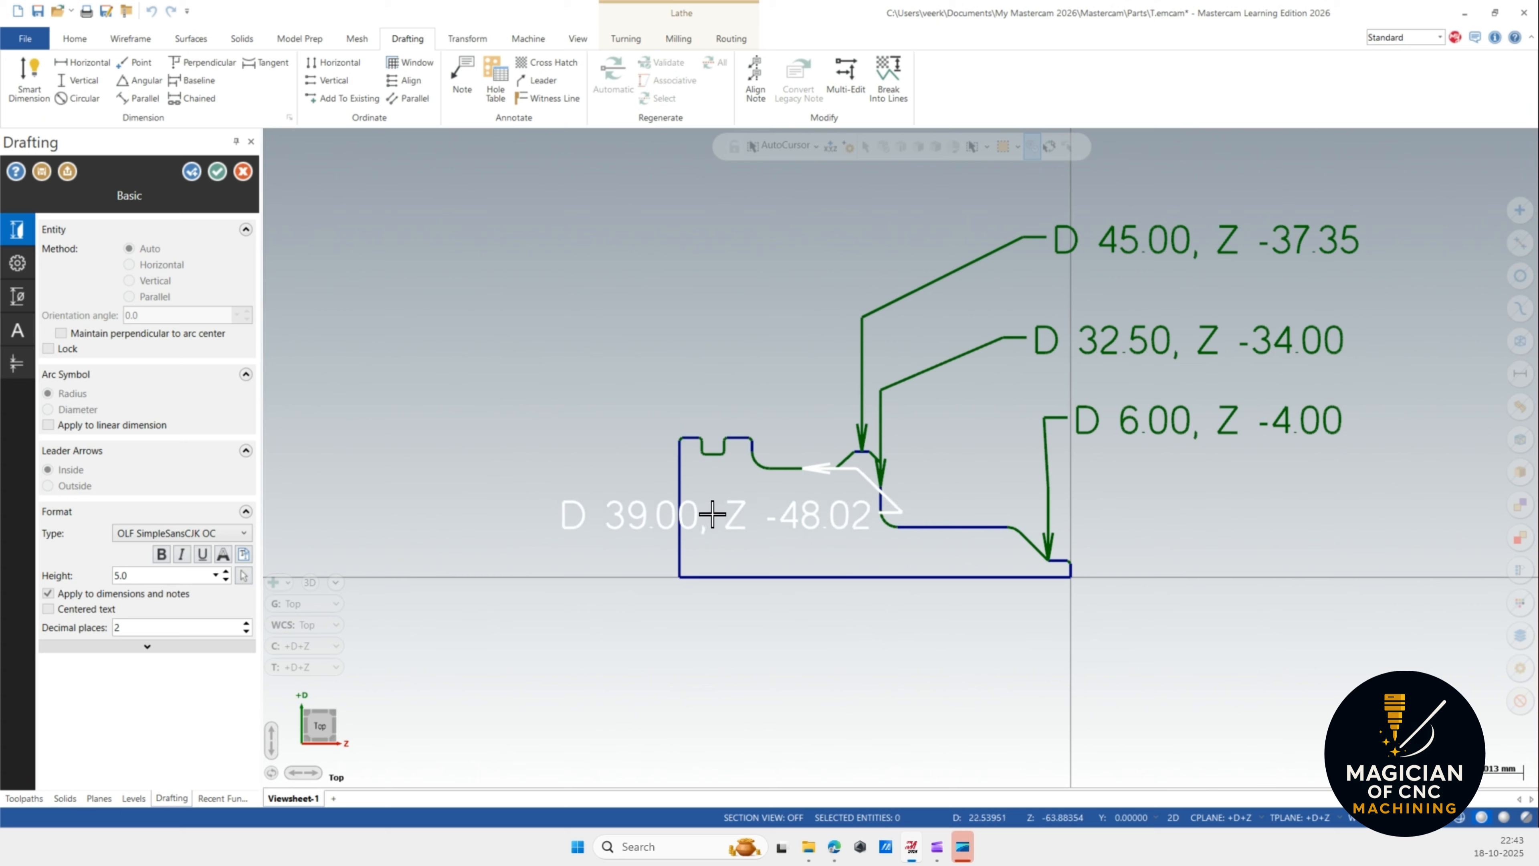
click(614, 533)
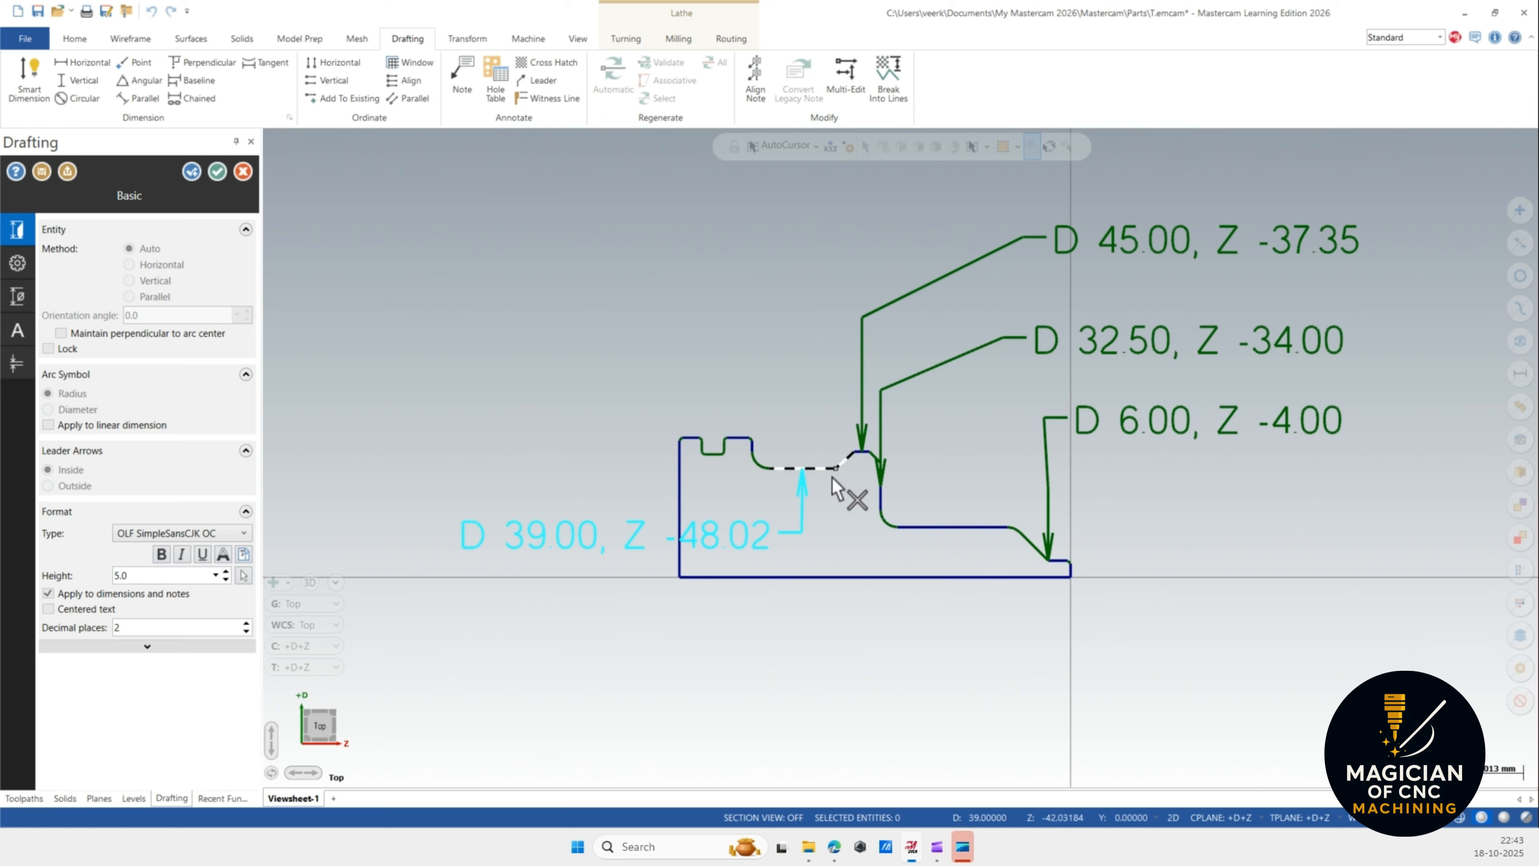
scroll(831, 488, up, 1)
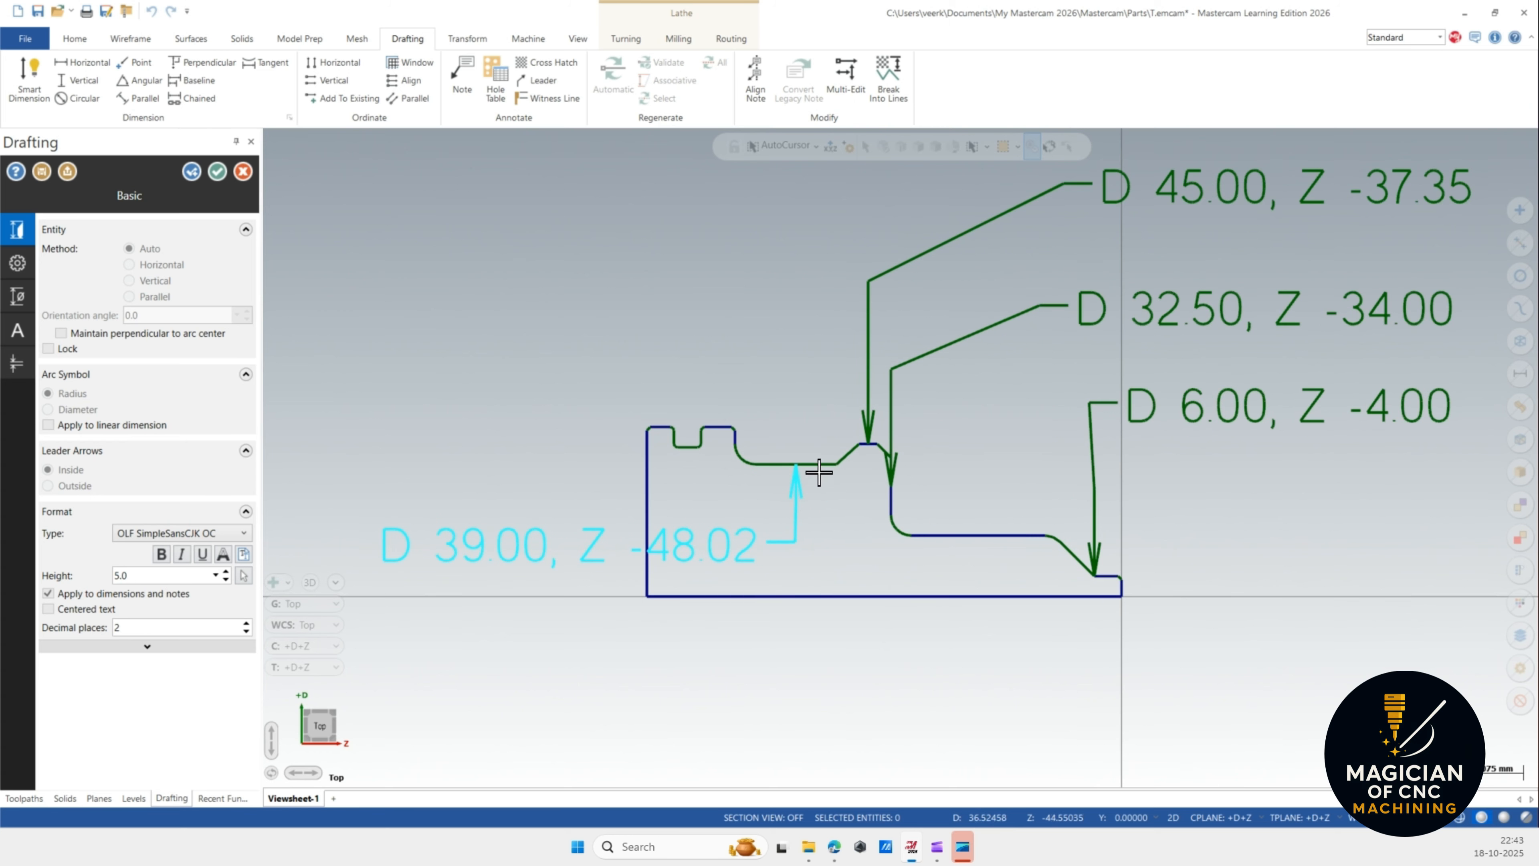
scroll(806, 475, down, 2)
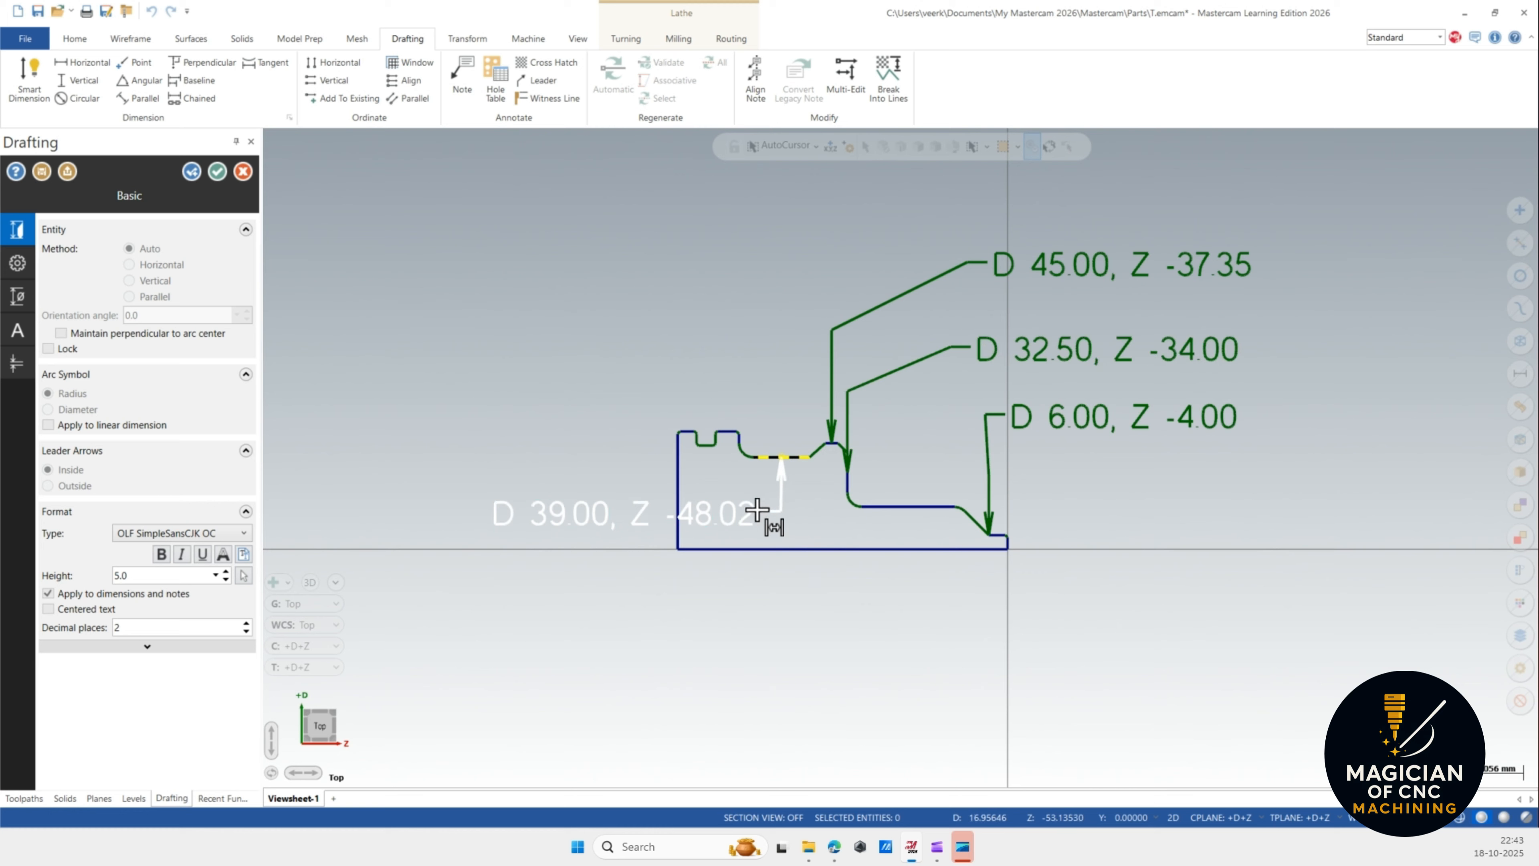
click(848, 485)
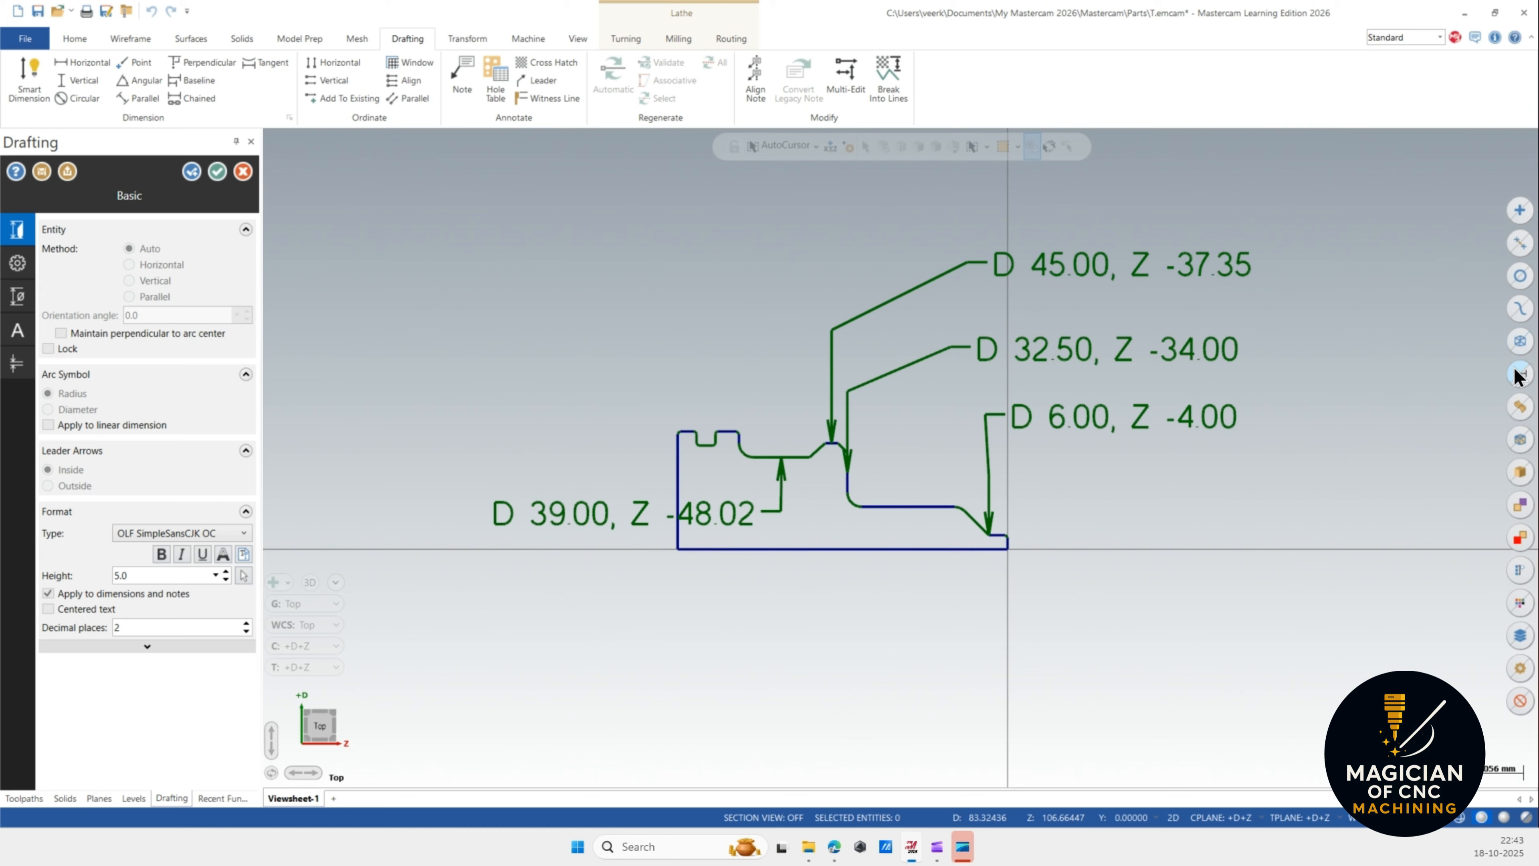
key(Escape)
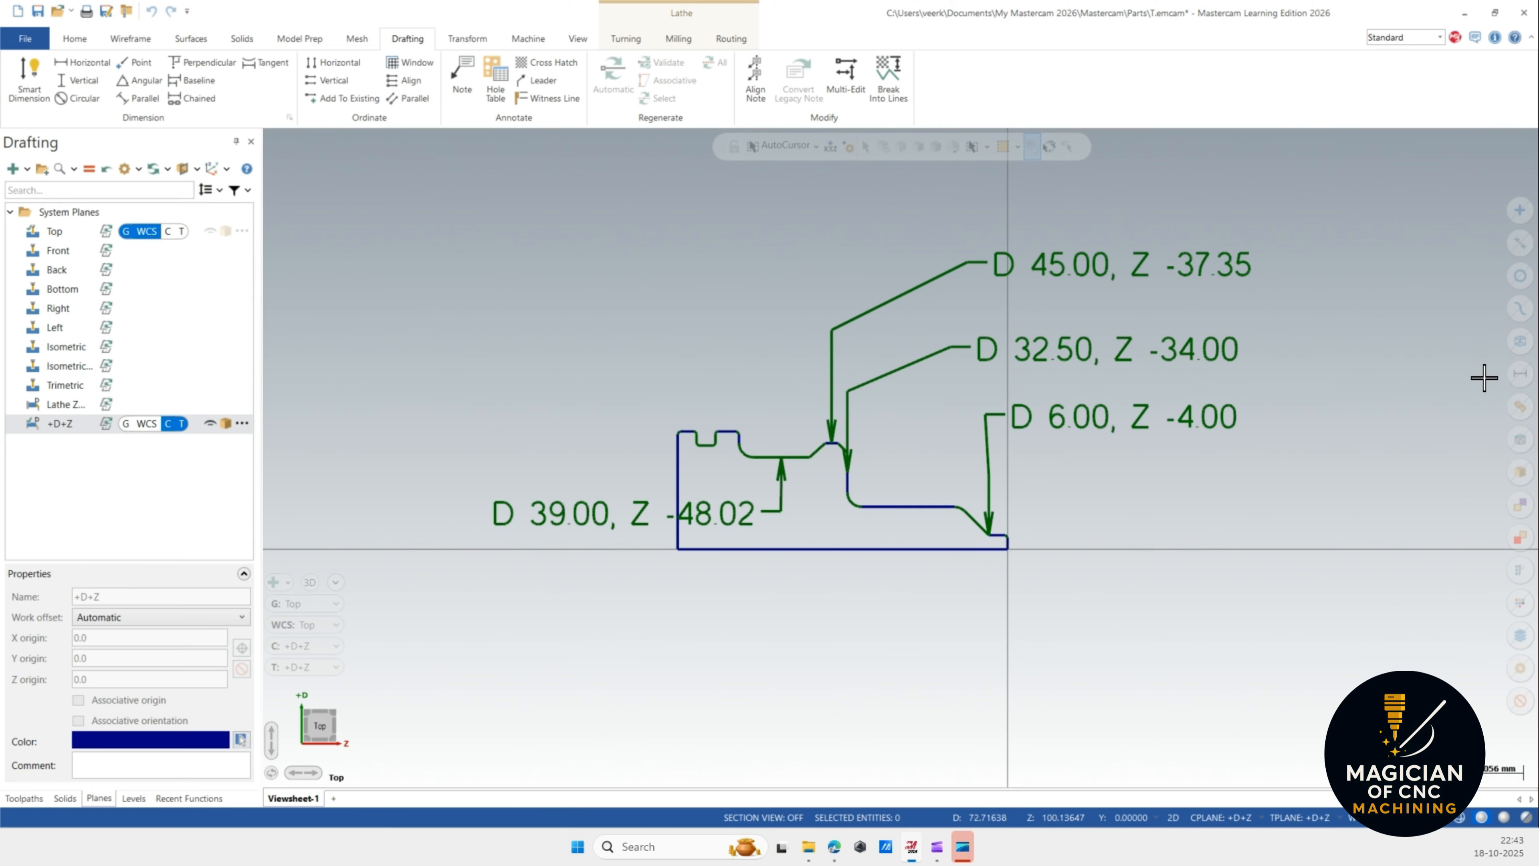
Select all the coordinate labels and delete them.
click(1519, 373)
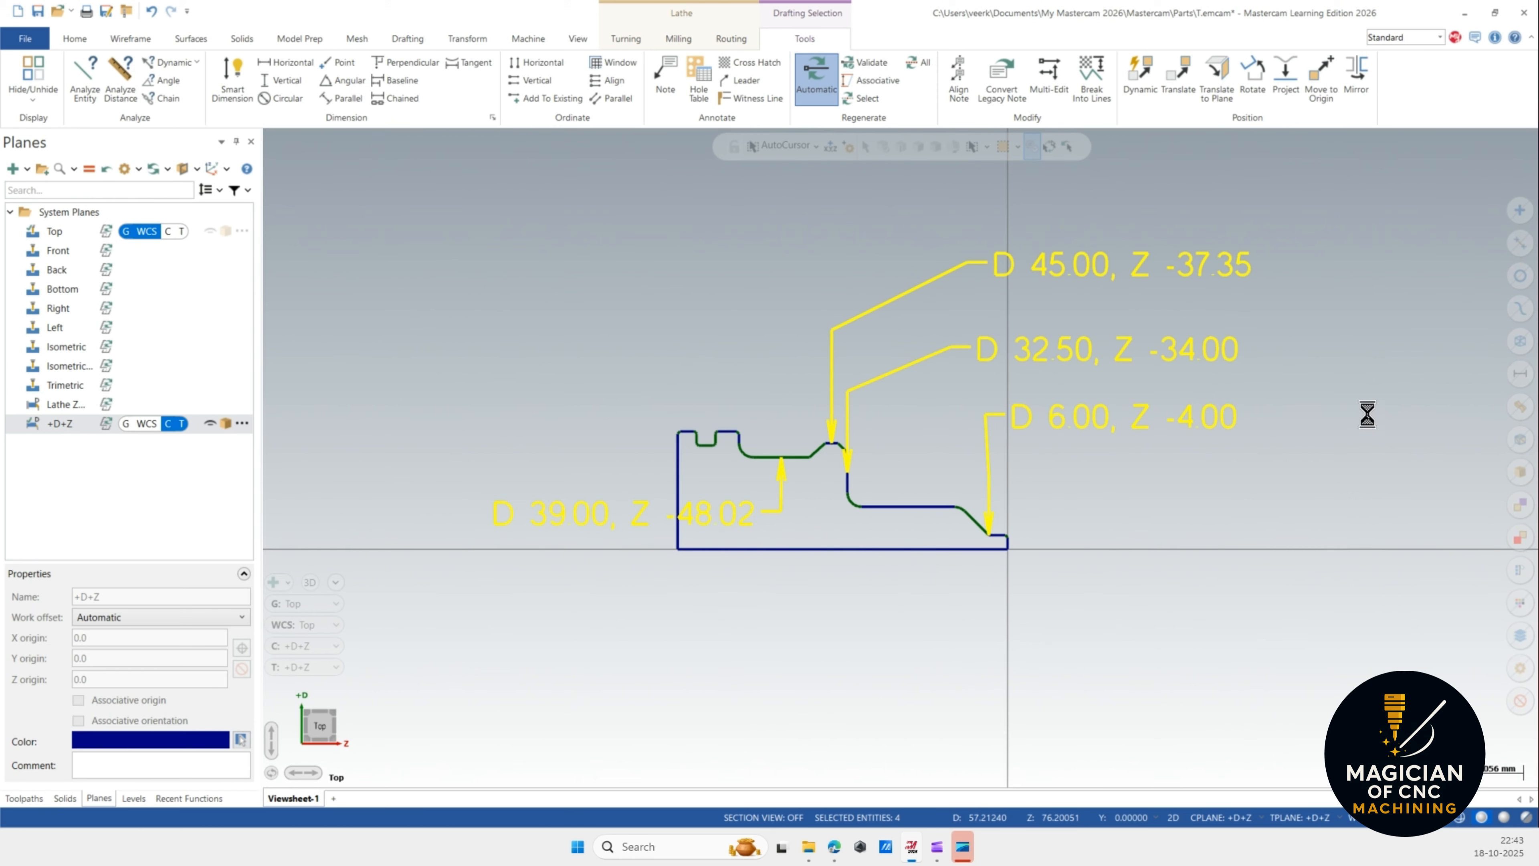
key(Delete)
Start a solid Revolve, chain the whole profile, and pick the bottom line as the rotation axis.
scroll(900, 567, up, 6)
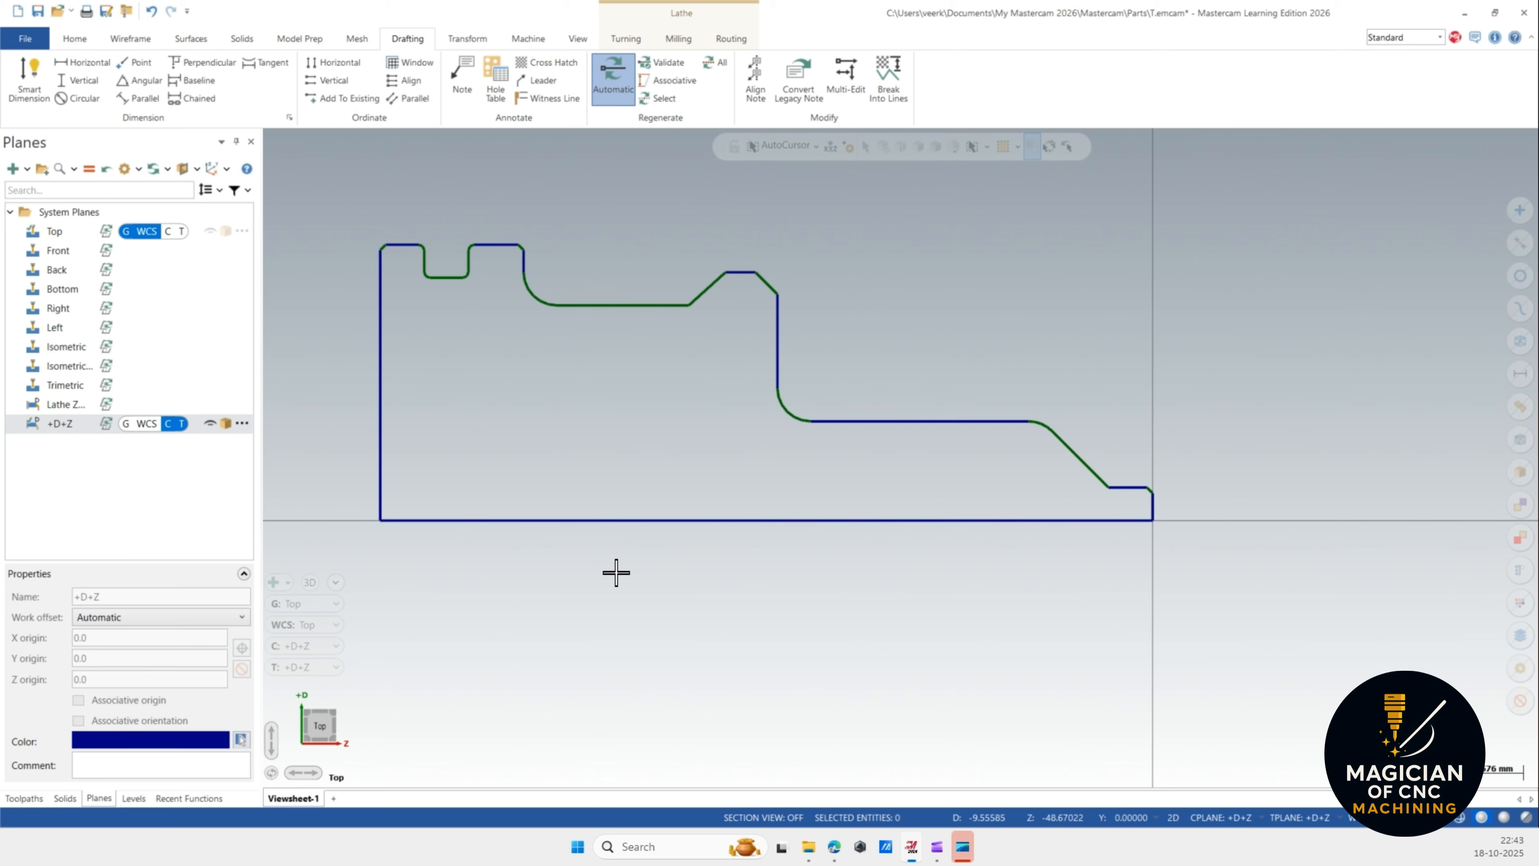
click(241, 39)
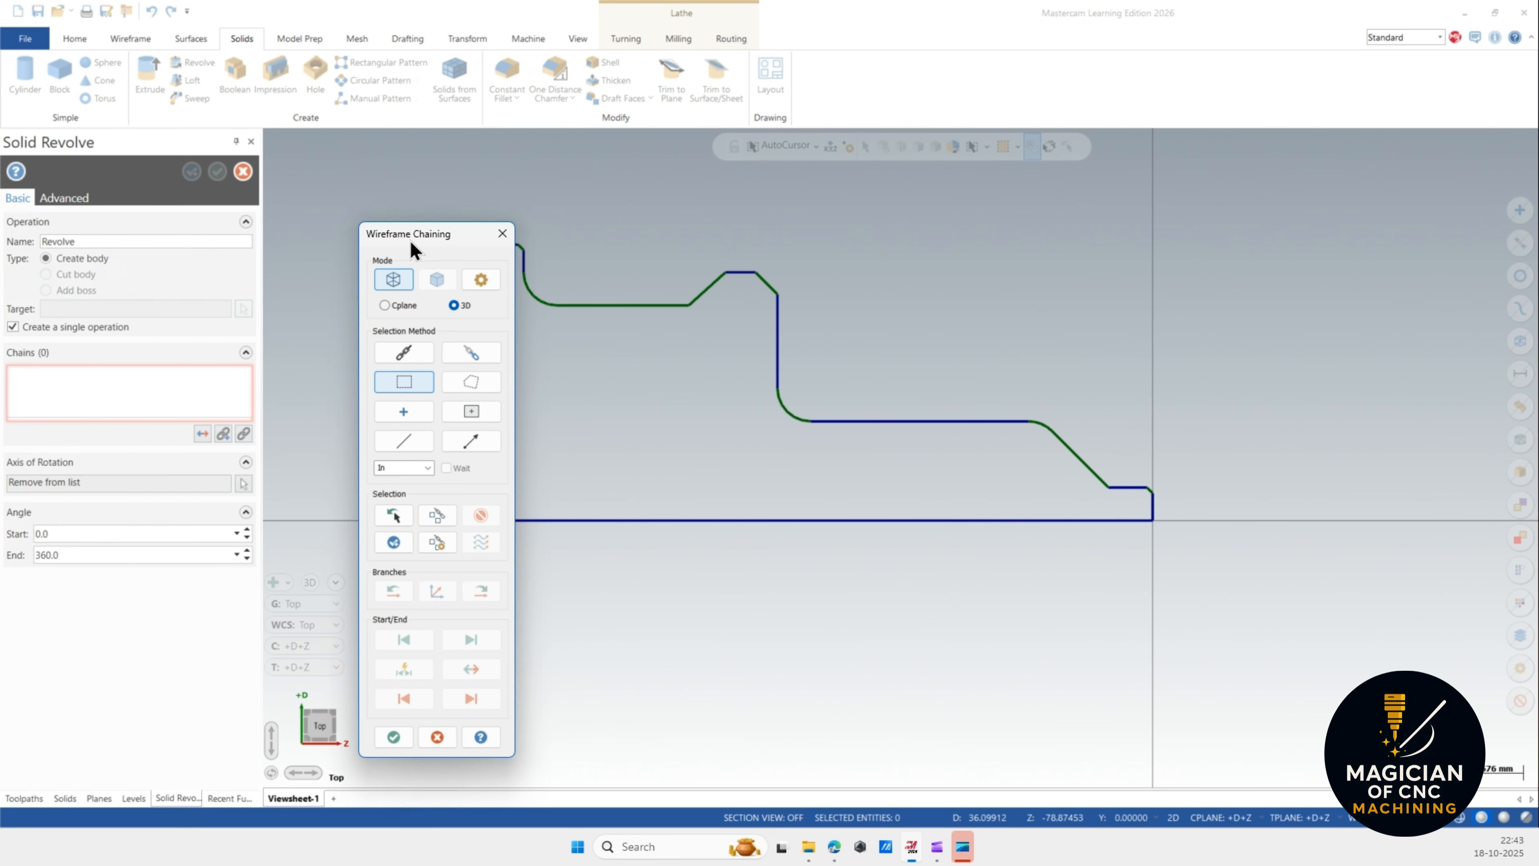
drag(410, 241, 233, 186)
click(240, 303)
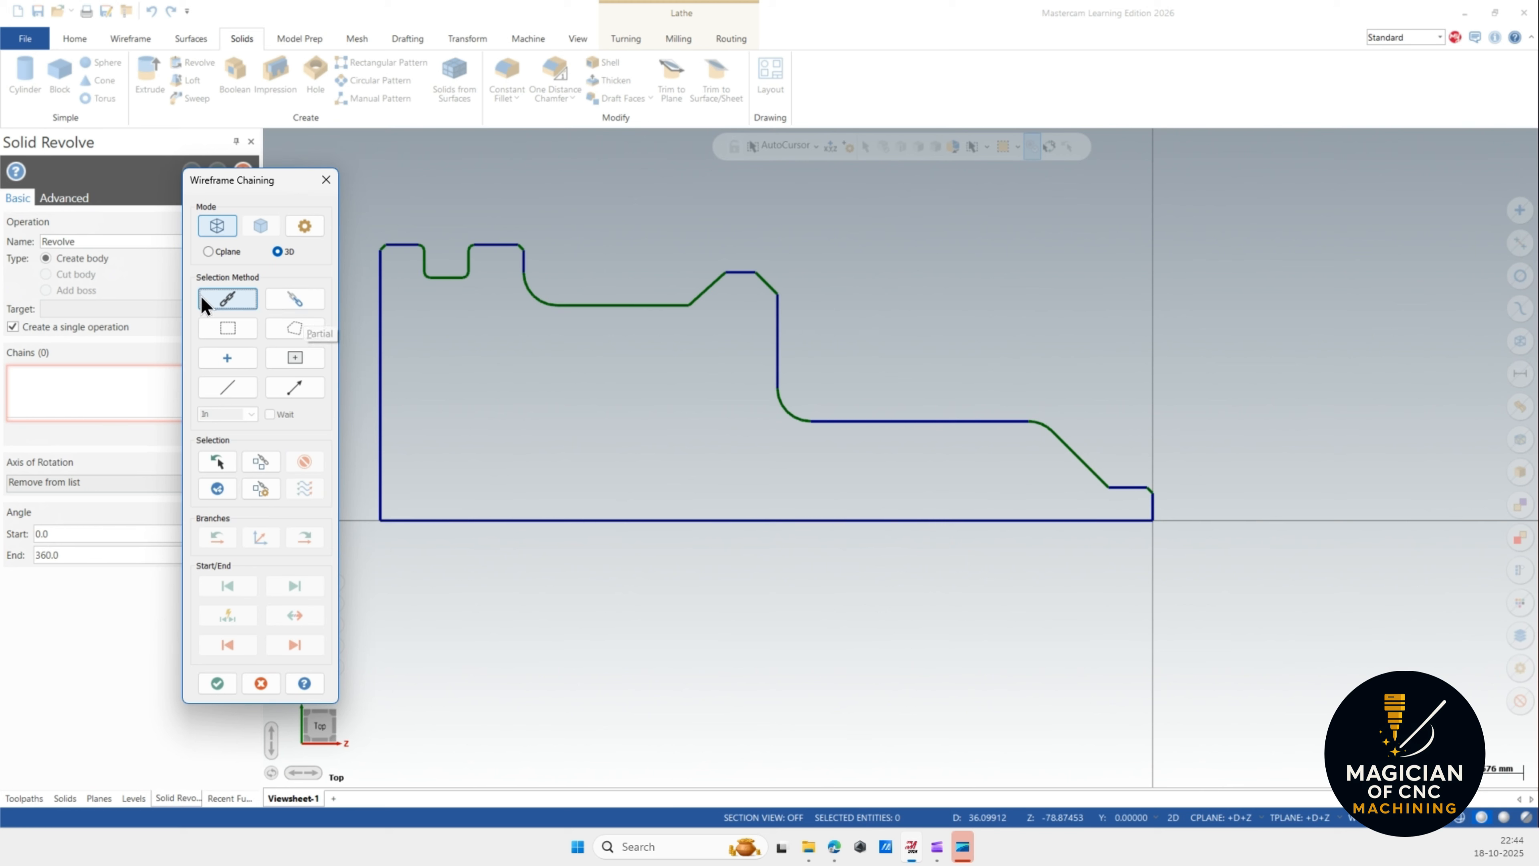
click(750, 521)
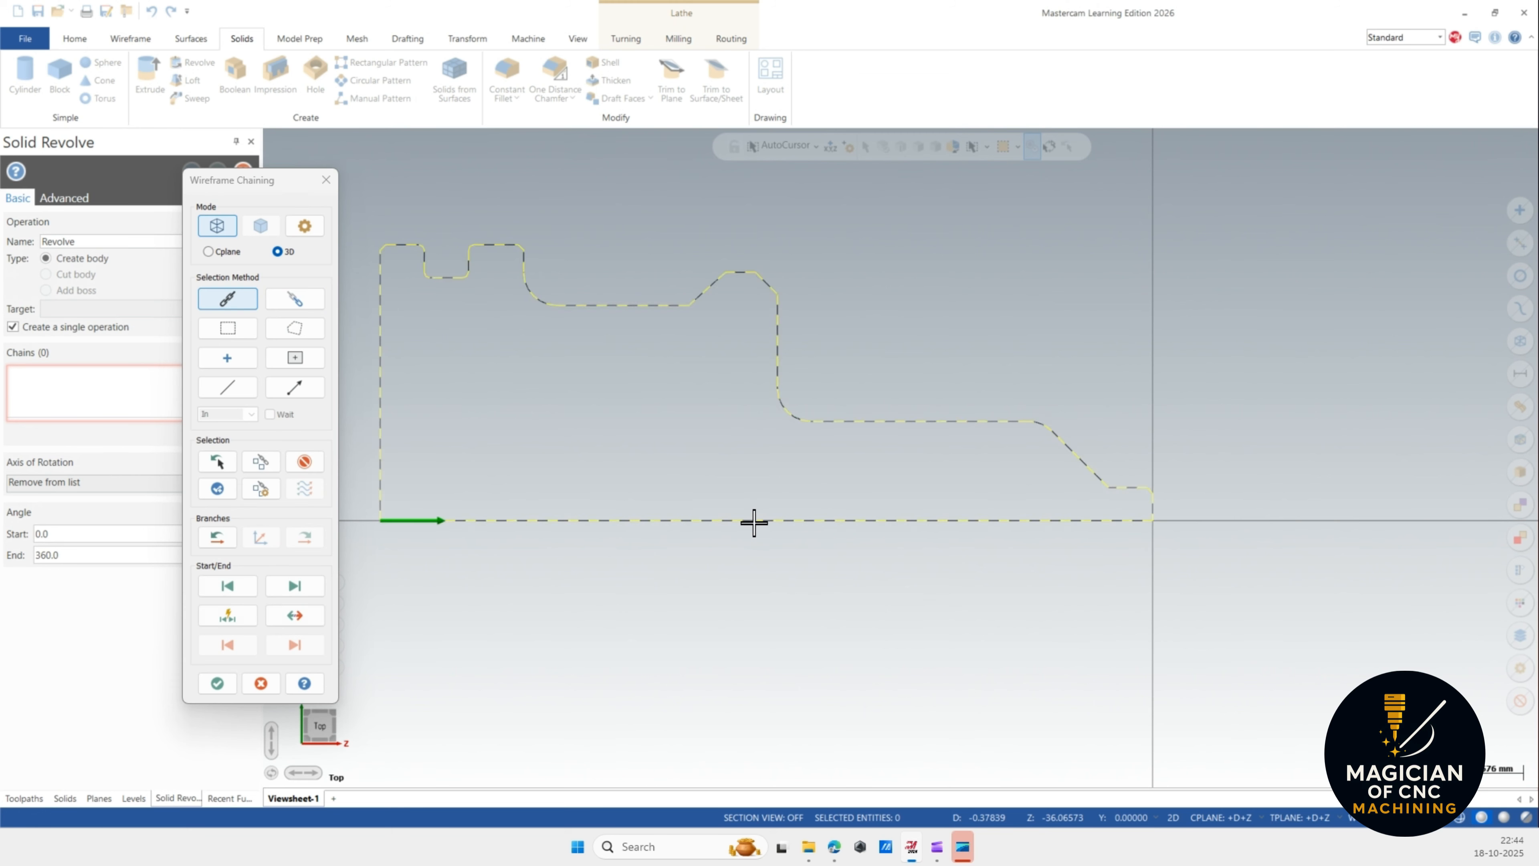
click(218, 684)
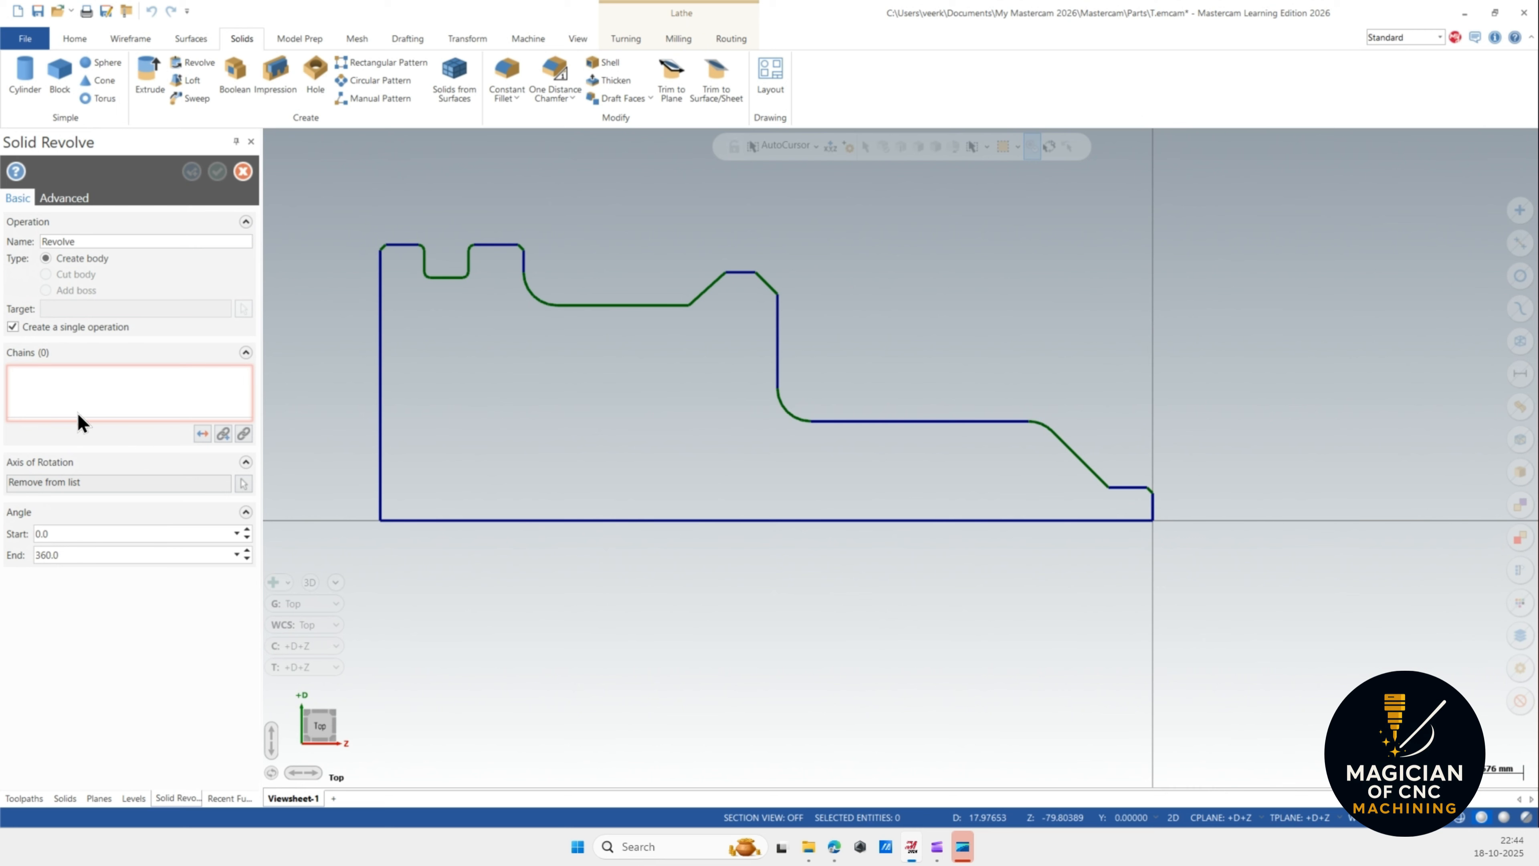
click(501, 521)
scroll(816, 328, down, 1)
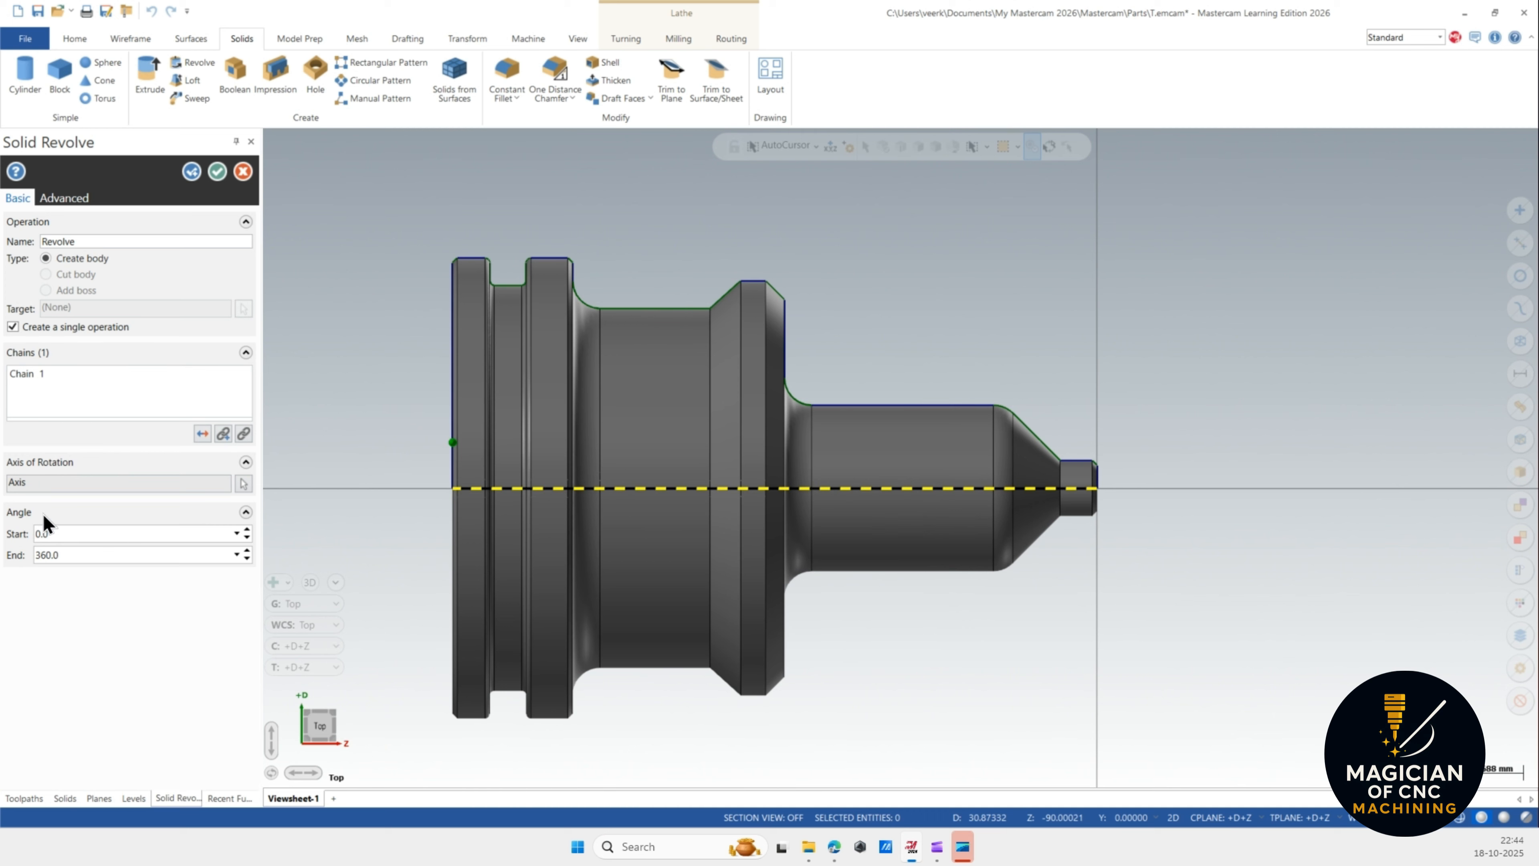
Try the profile's left edge, the shoulder's vertical edge and other lines as the revolve axis.
click(243, 484)
click(454, 408)
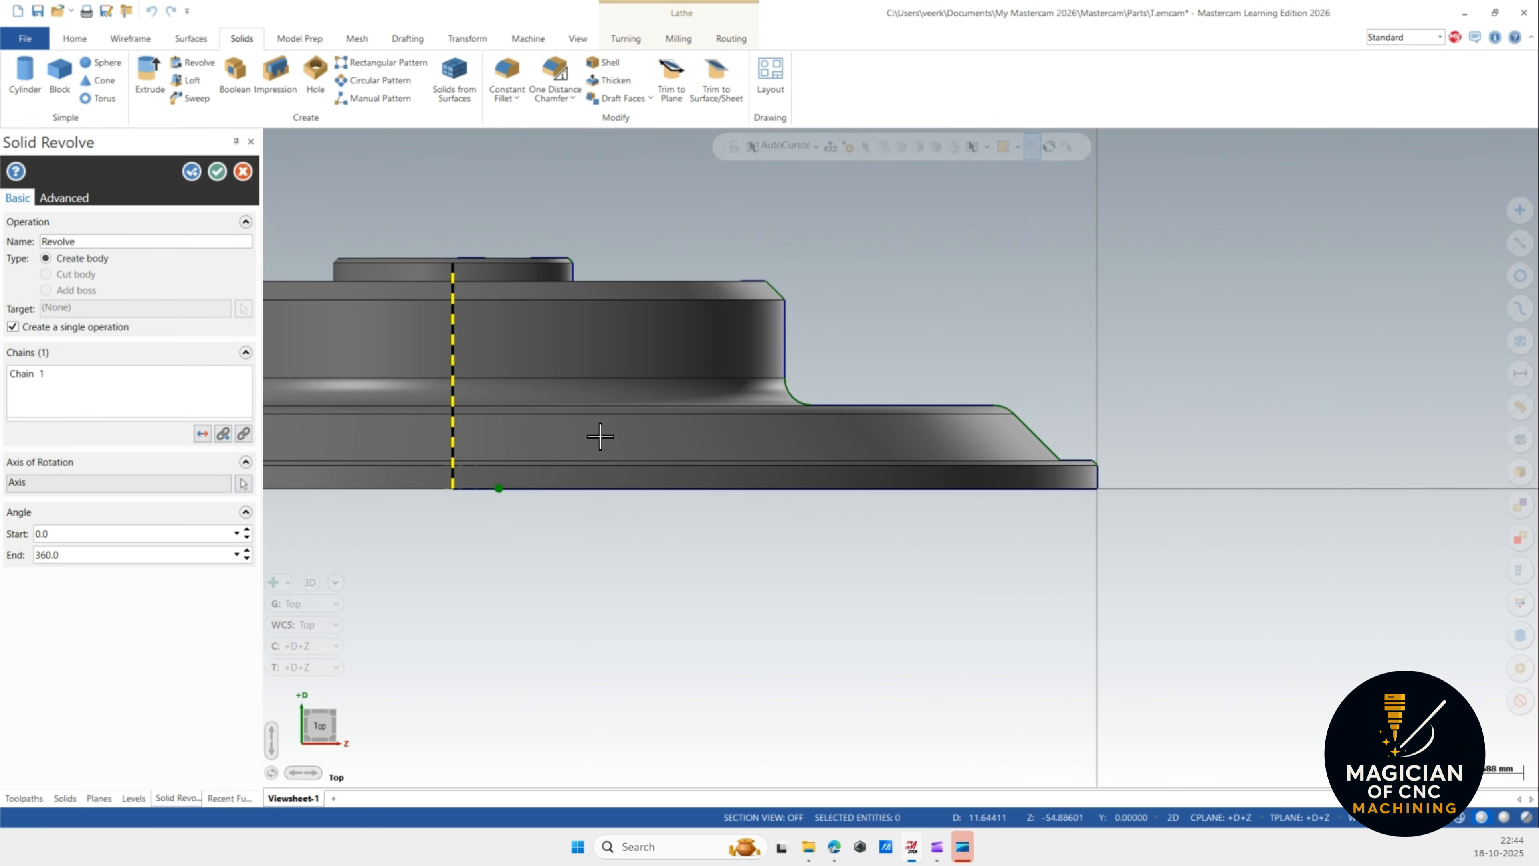
scroll(714, 418, down, 1)
middle_drag(714, 418, 694, 444)
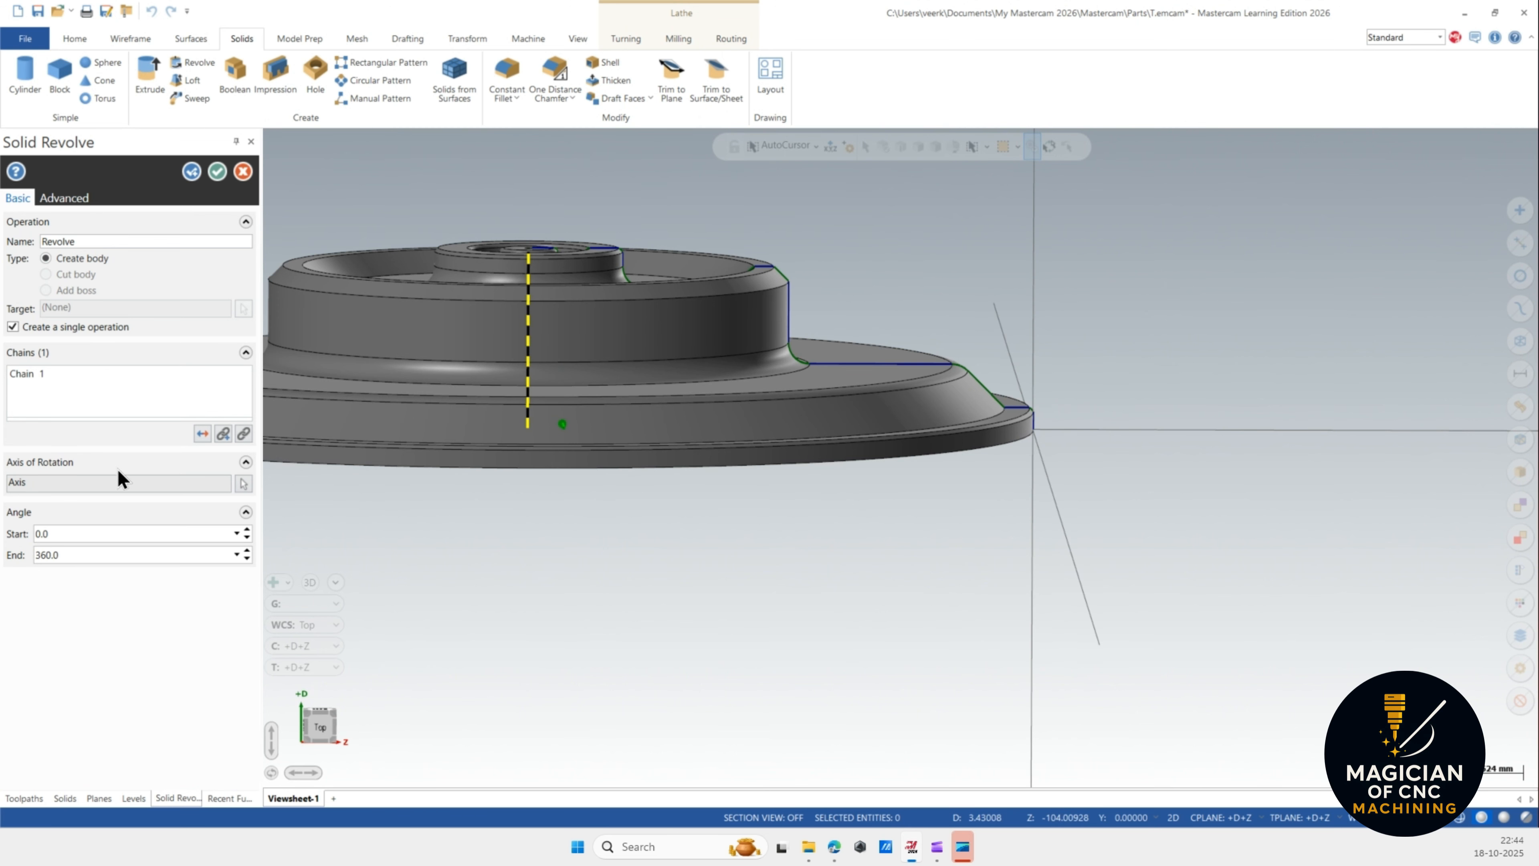
click(244, 484)
click(789, 318)
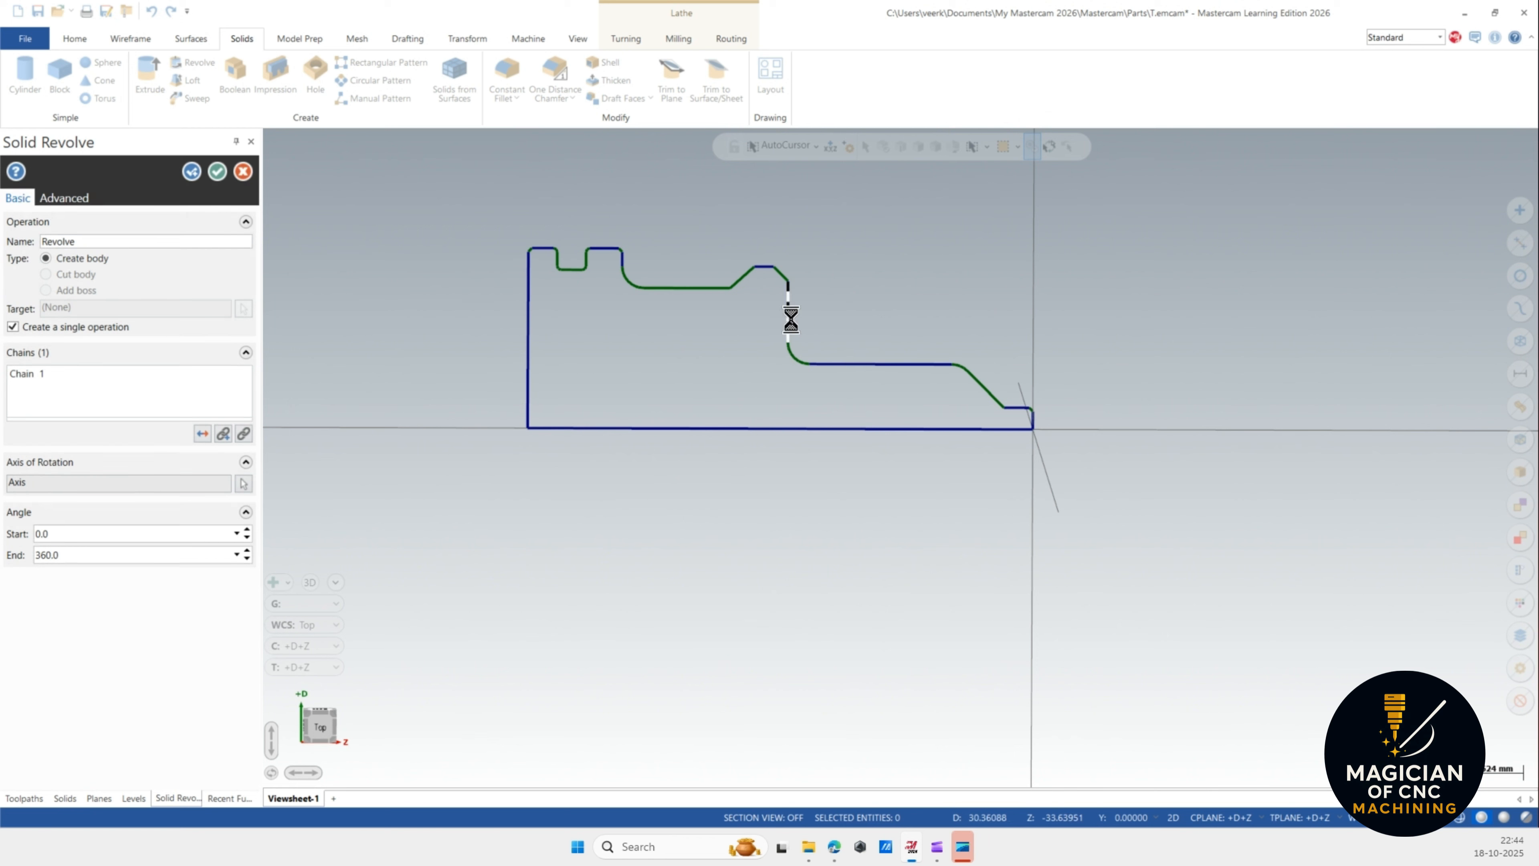
click(787, 309)
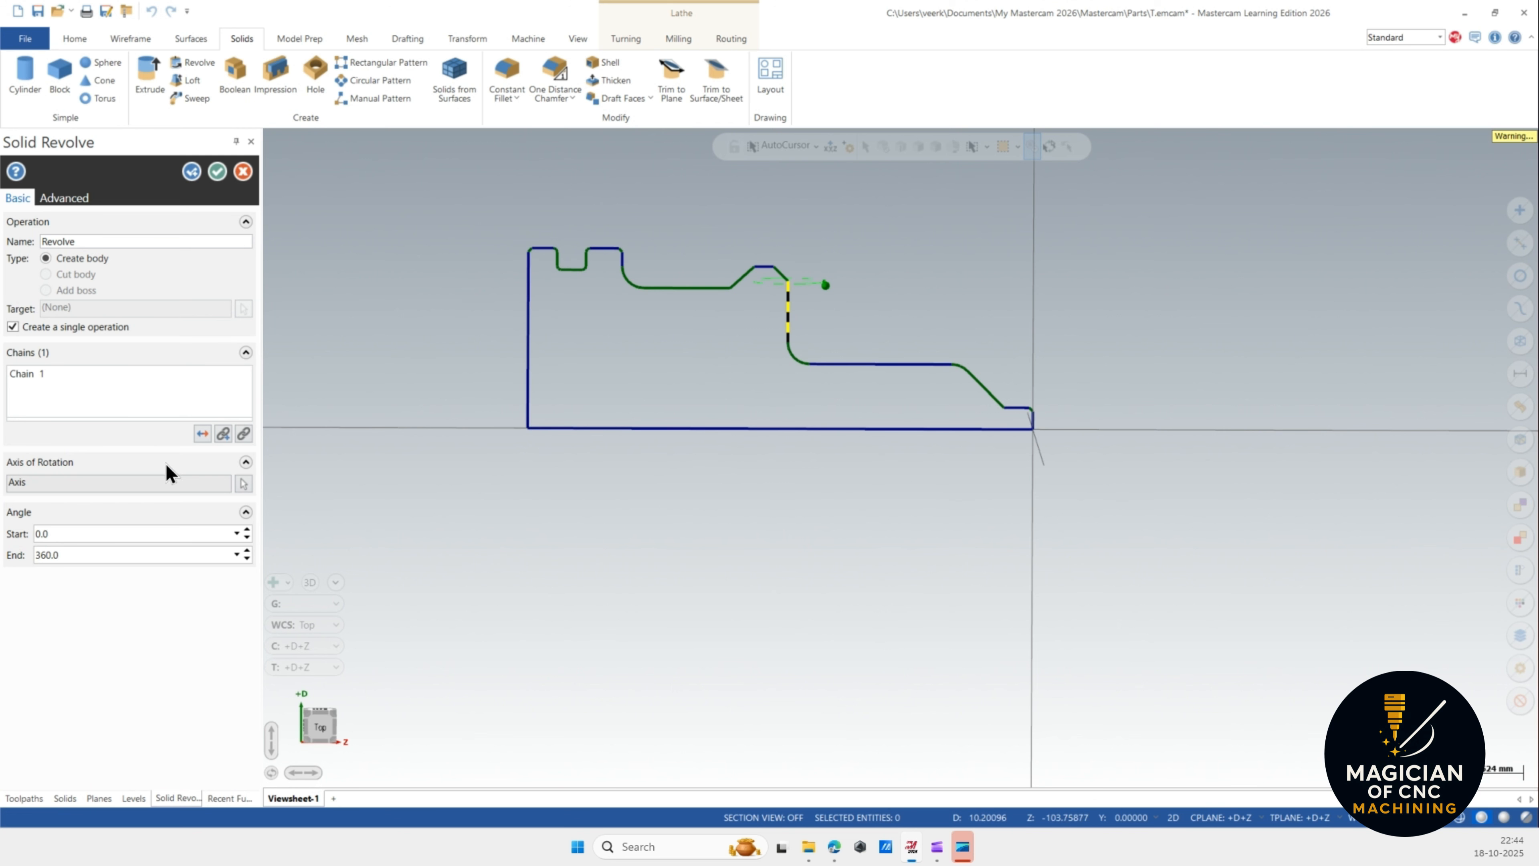
click(244, 484)
click(708, 289)
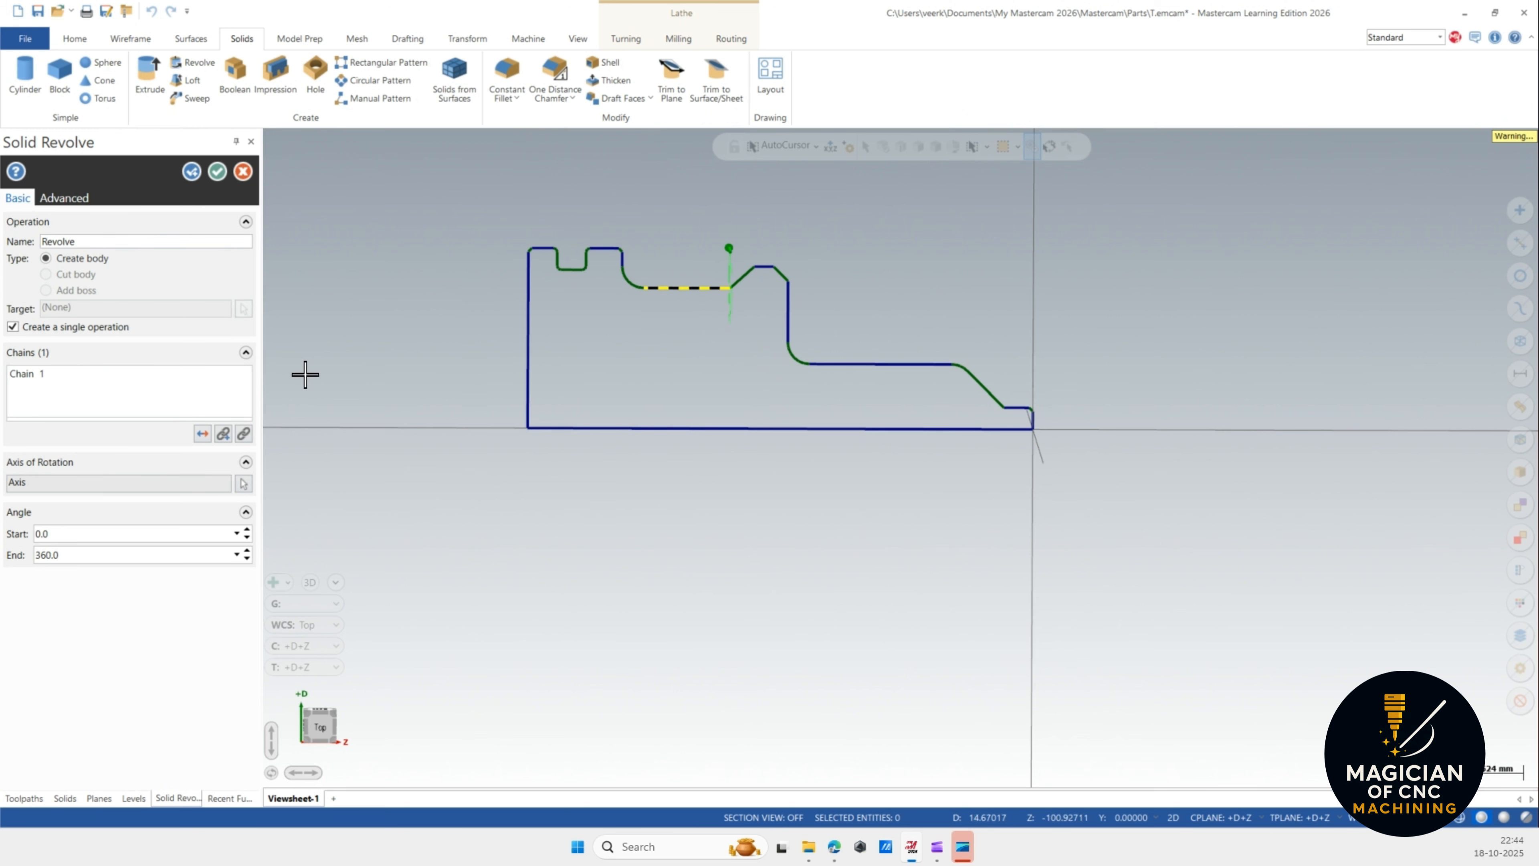
click(243, 485)
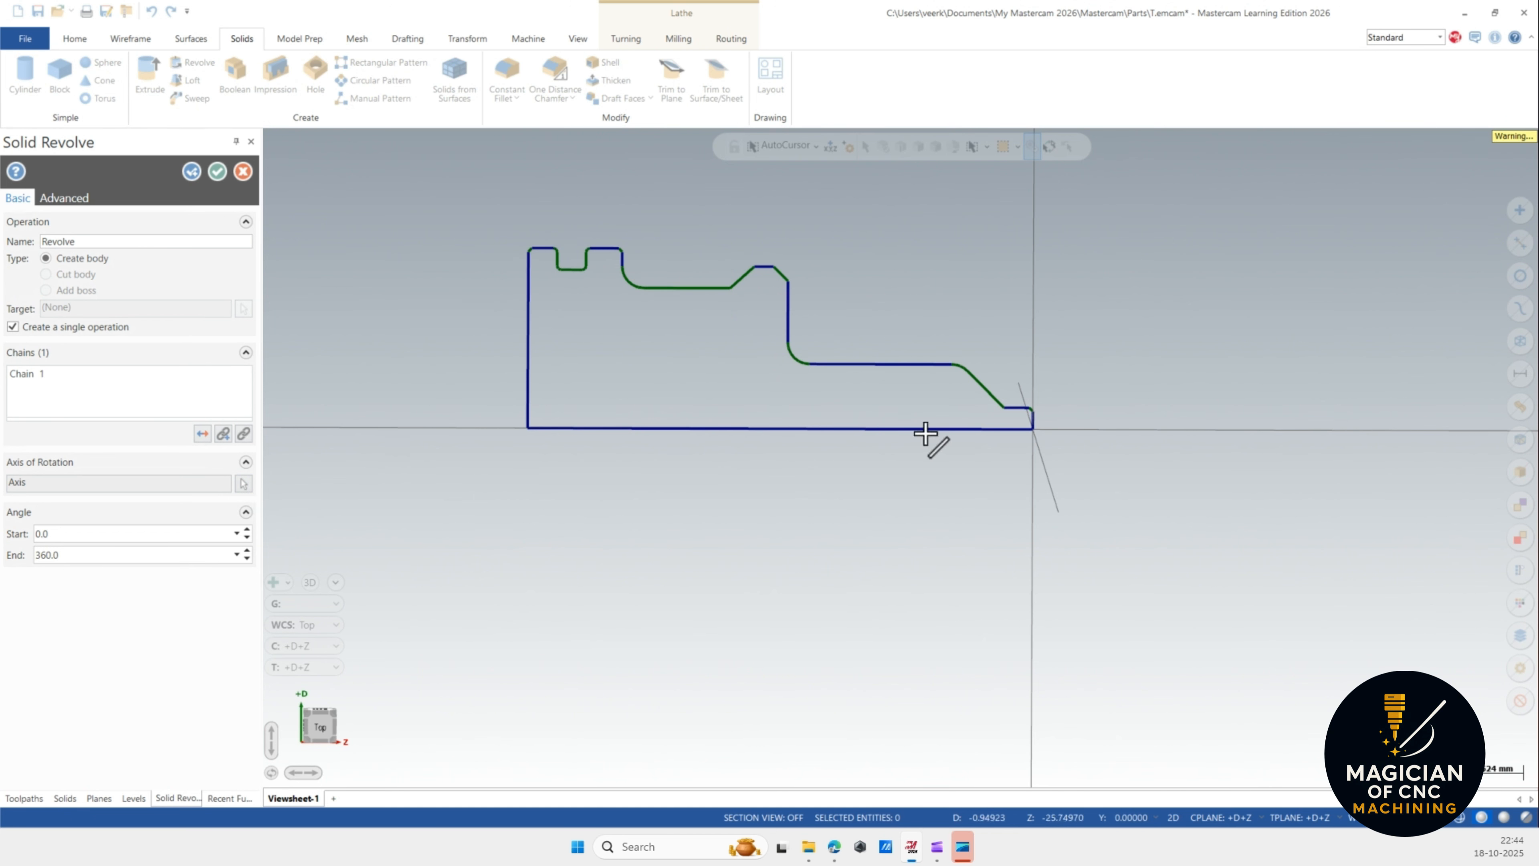
click(1032, 418)
Reselect the bottom line as the revolve axis in Top view and complete the revolve.
middle_drag(804, 402, 693, 609)
scroll(693, 608, down, 5)
middle_drag(720, 471, 682, 410)
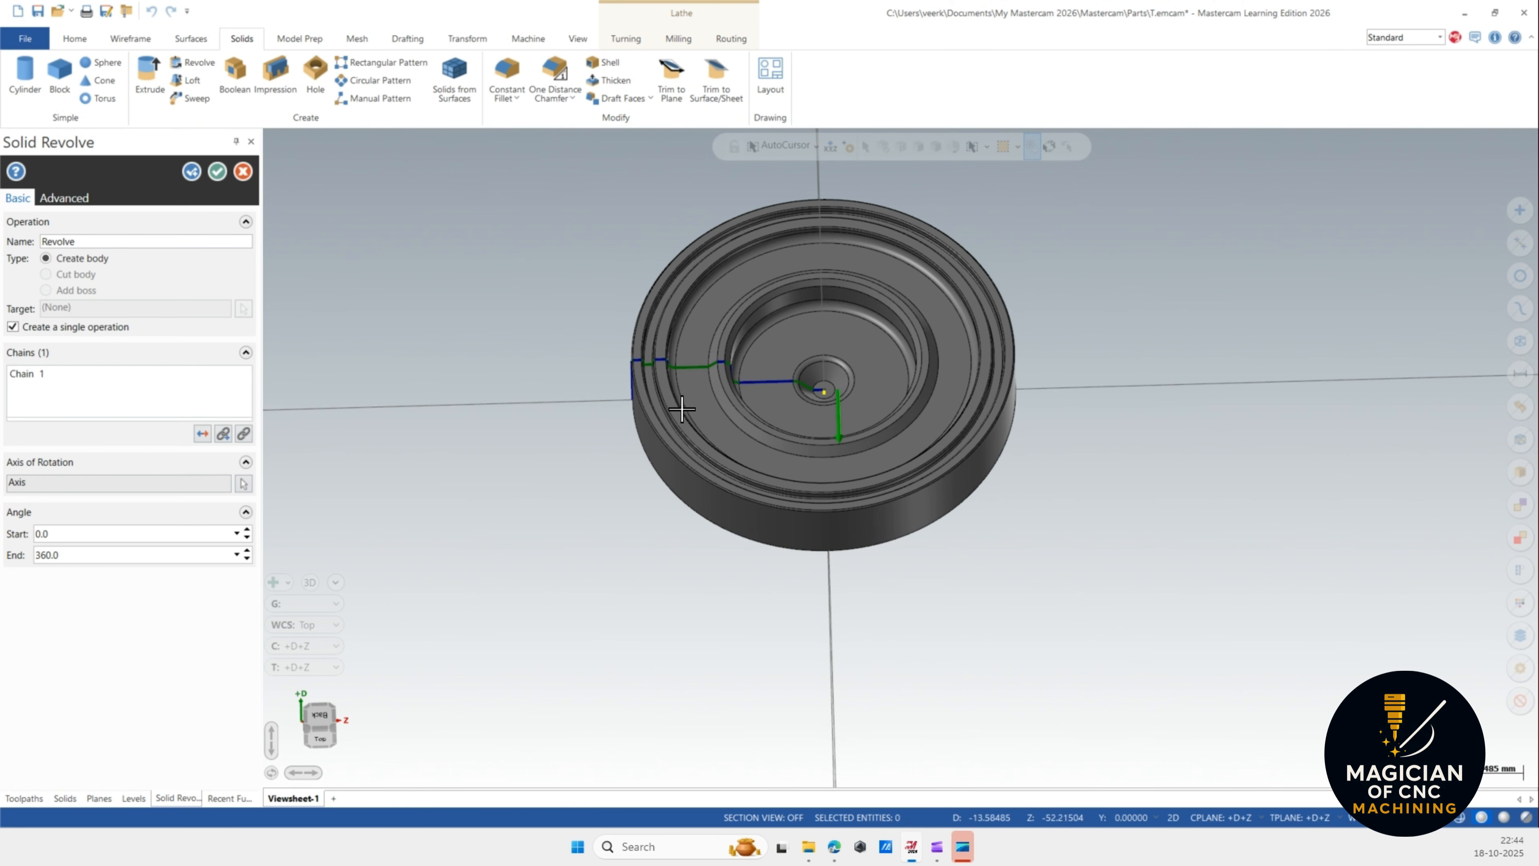
click(246, 483)
right_click(489, 289)
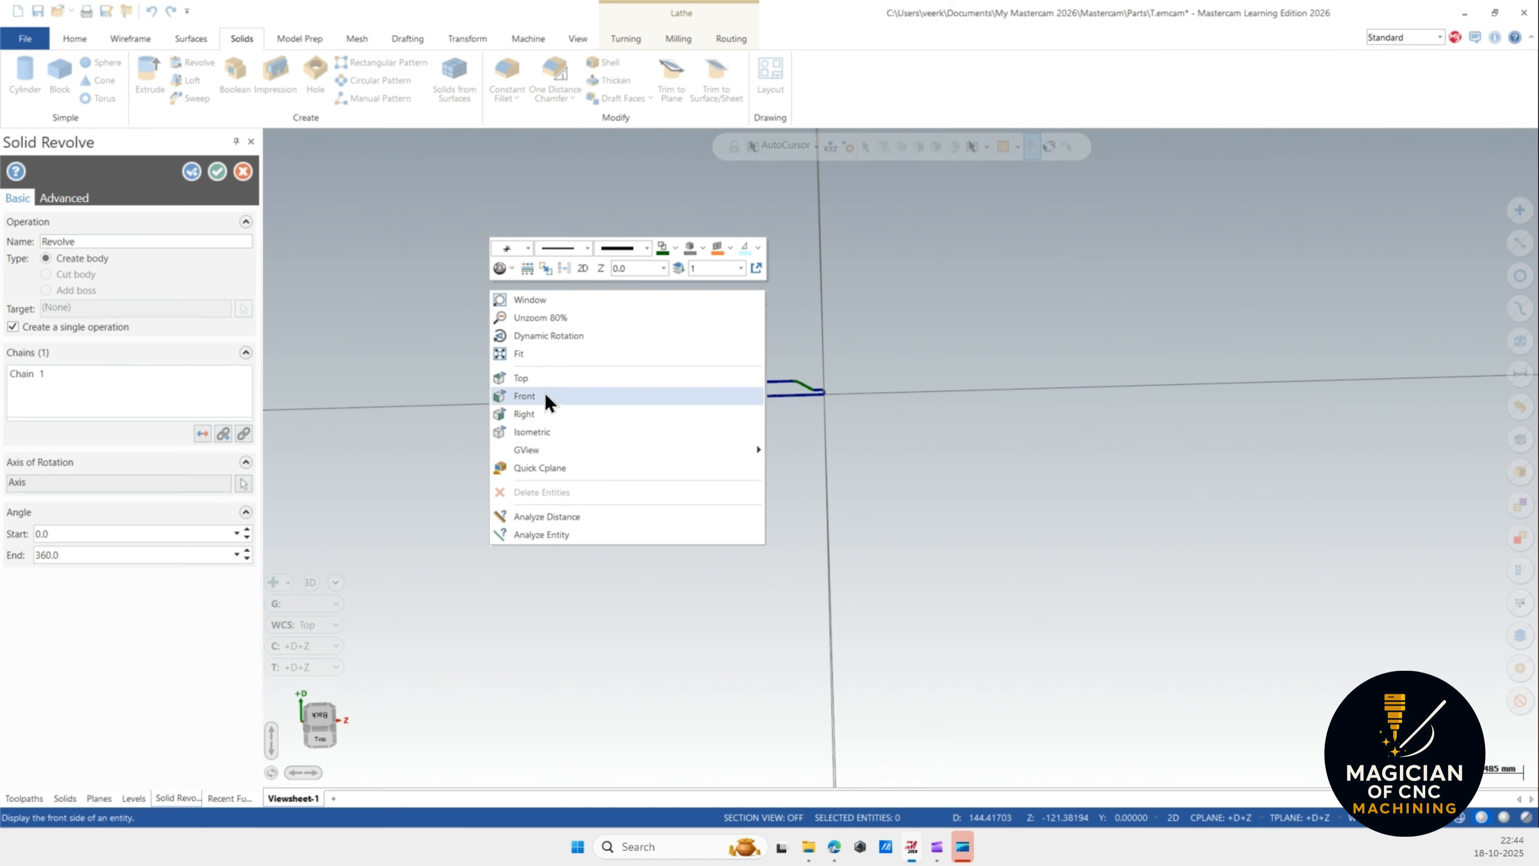
click(536, 377)
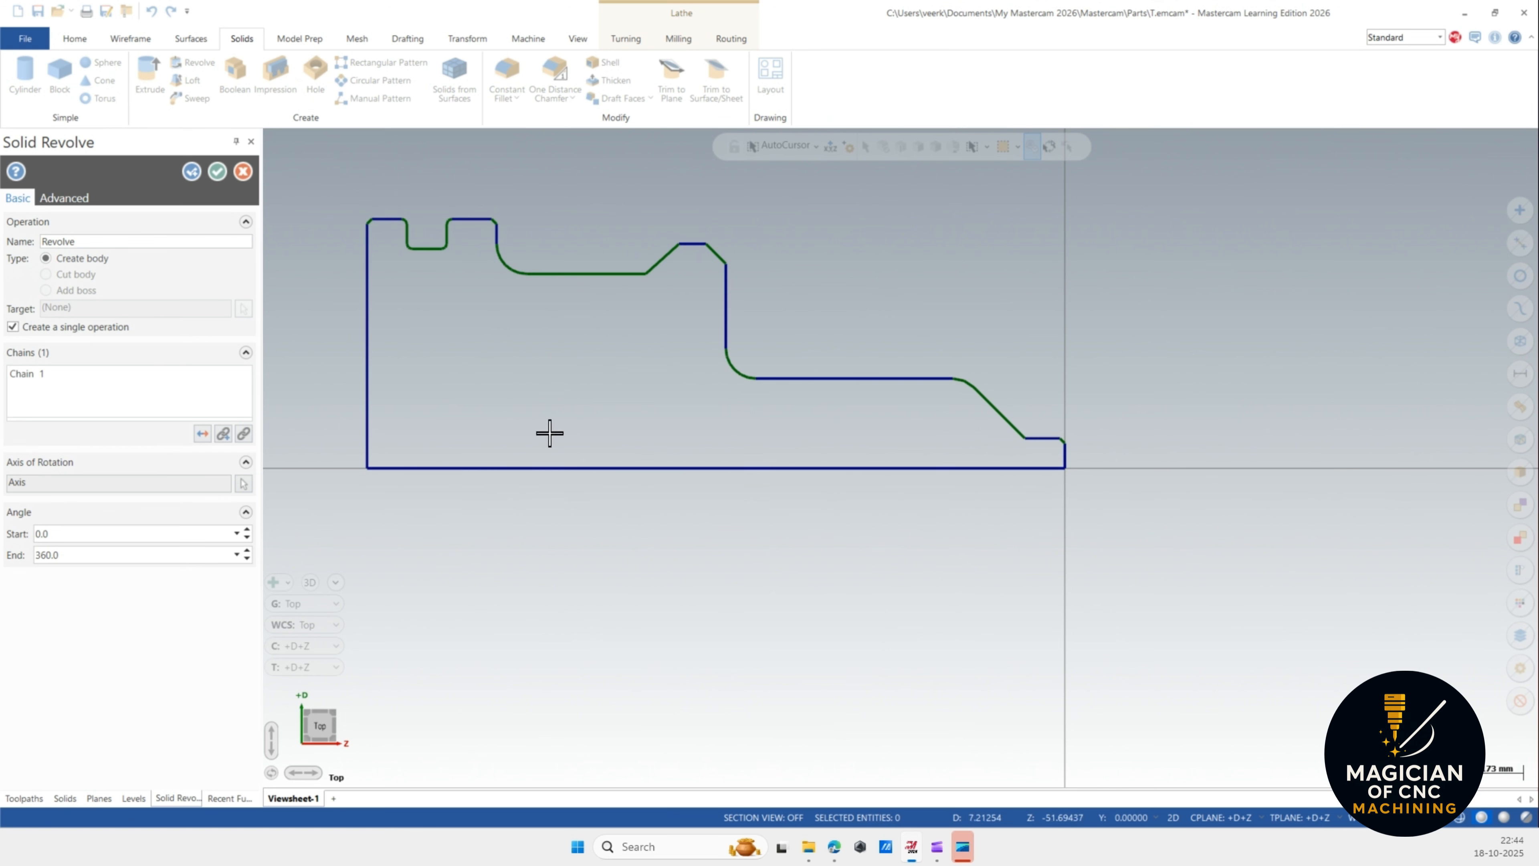
click(467, 468)
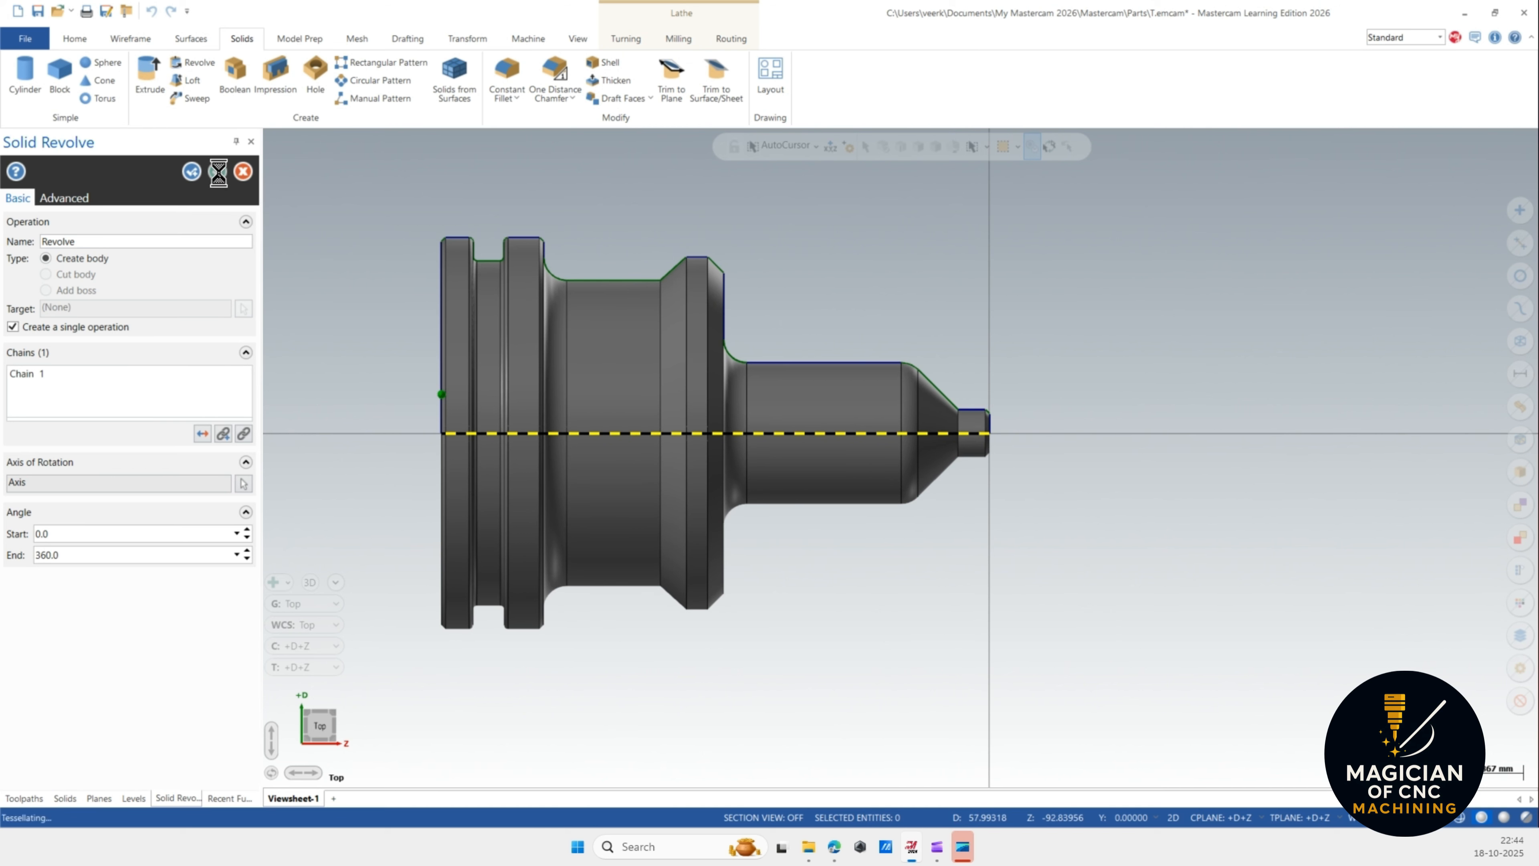
click(217, 171)
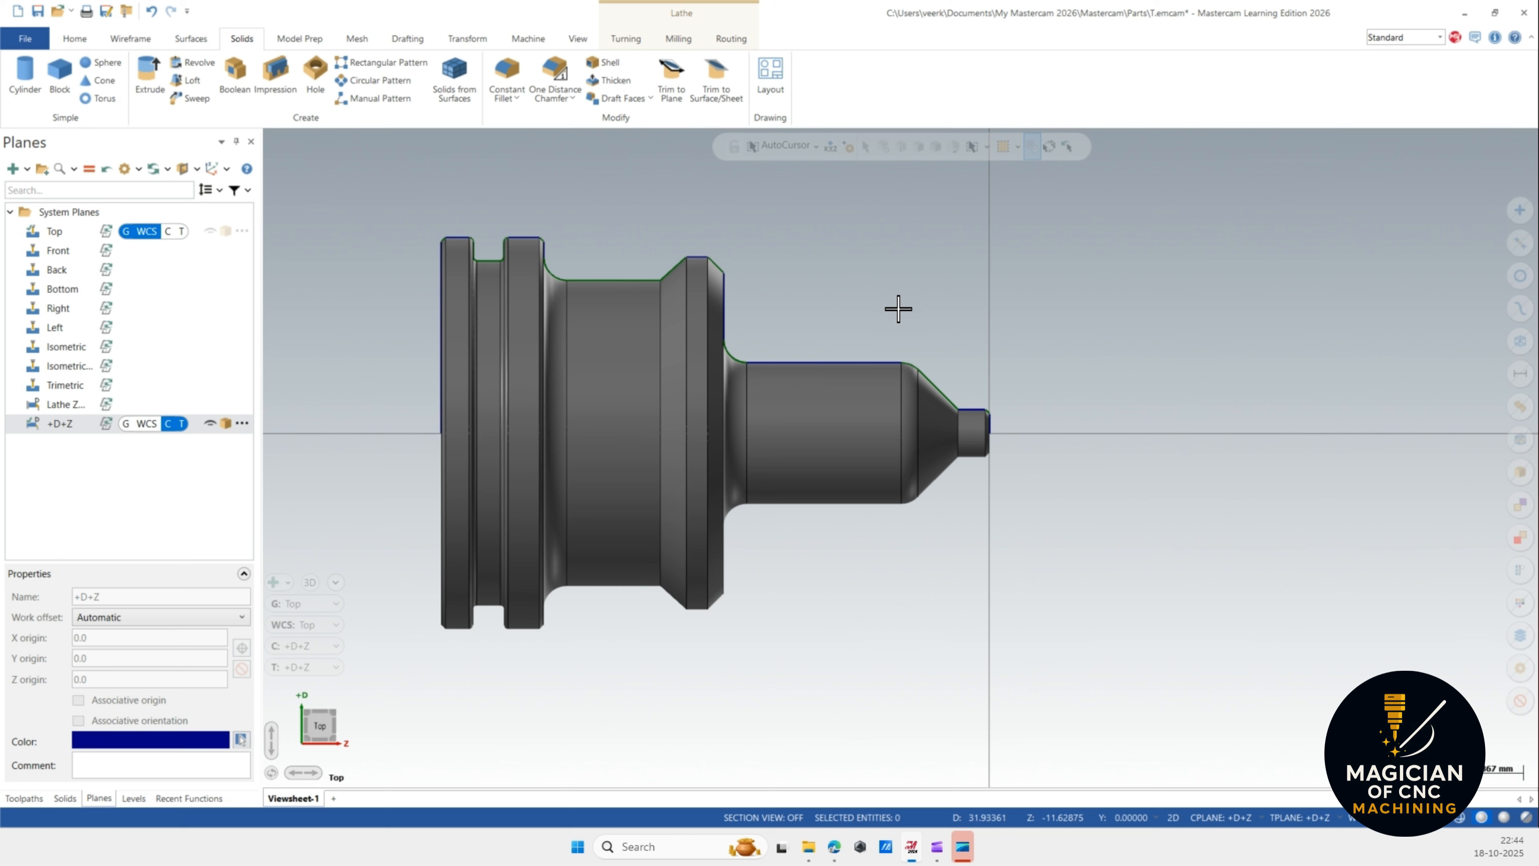
Undo the revolved solid.
click(147, 20)
scroll(835, 386, up, 2)
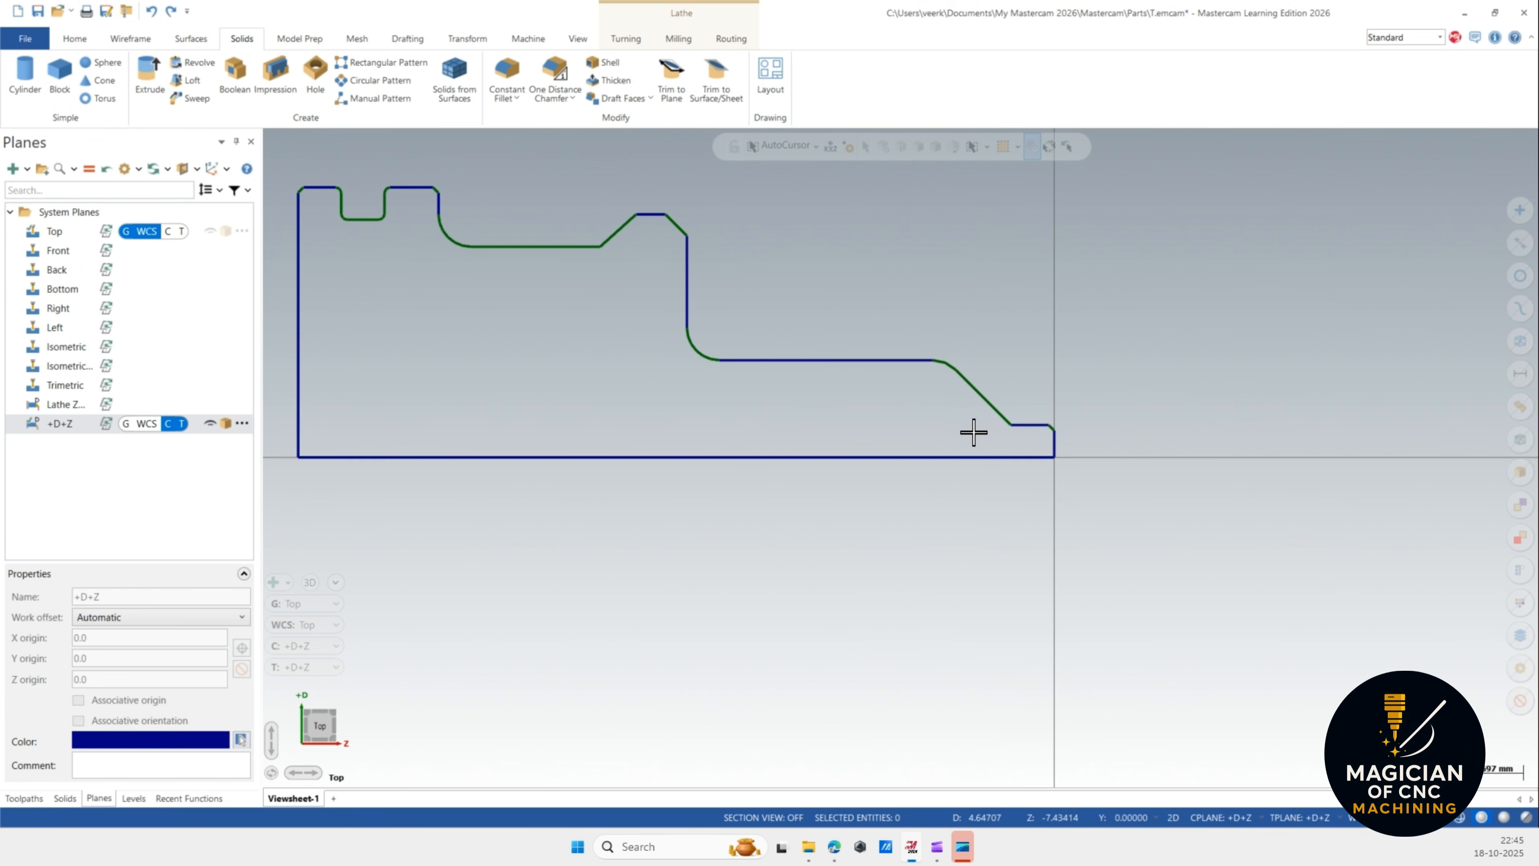
Create horizontal lines parallel to the profile's bottom line and vertical lines parallel to its right end through points on the profile.
click(132, 39)
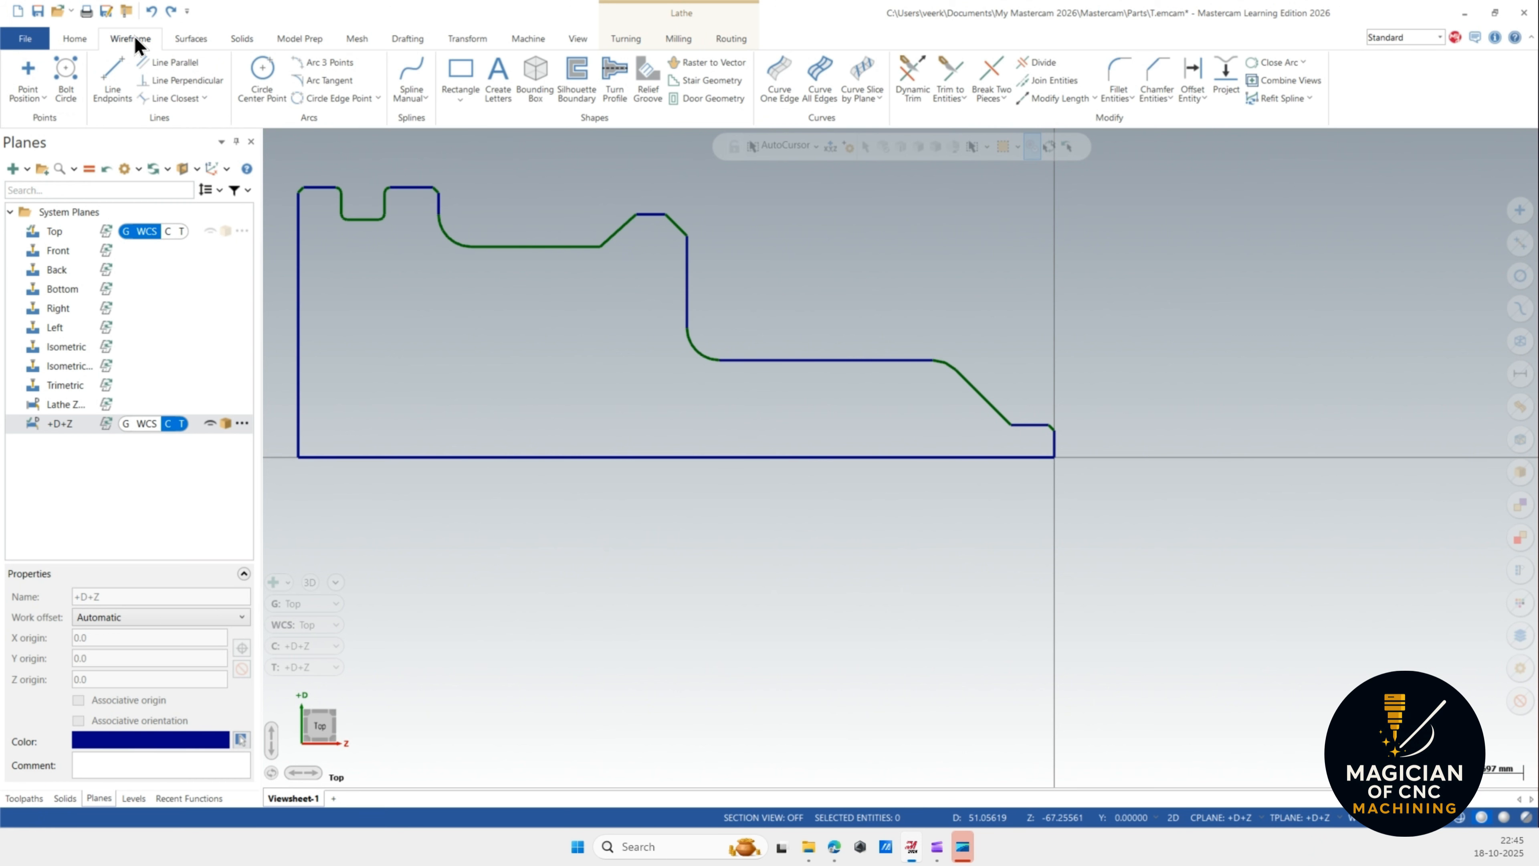
click(174, 61)
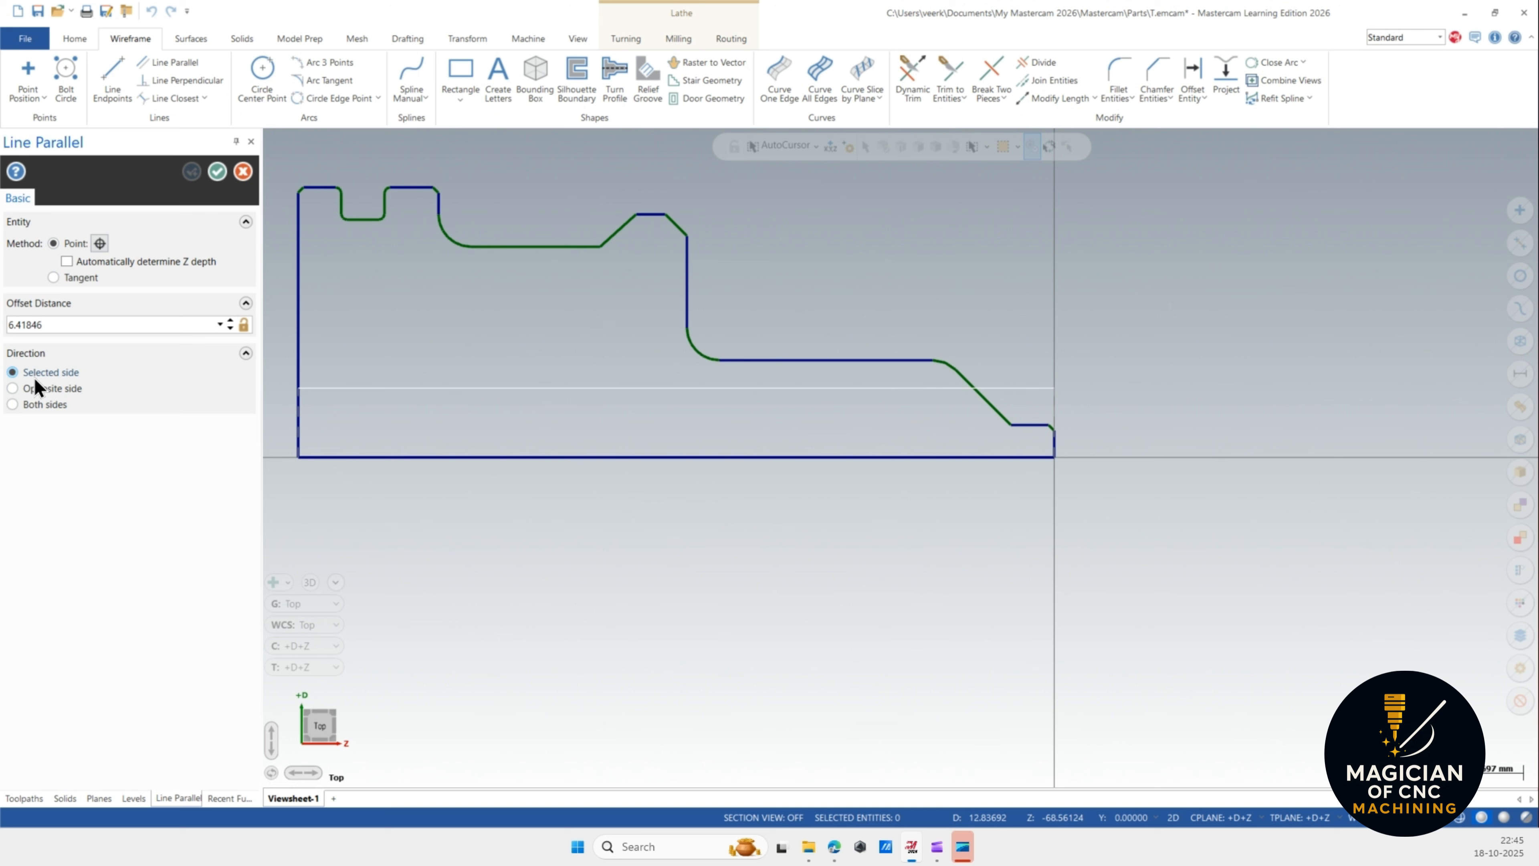
click(646, 399)
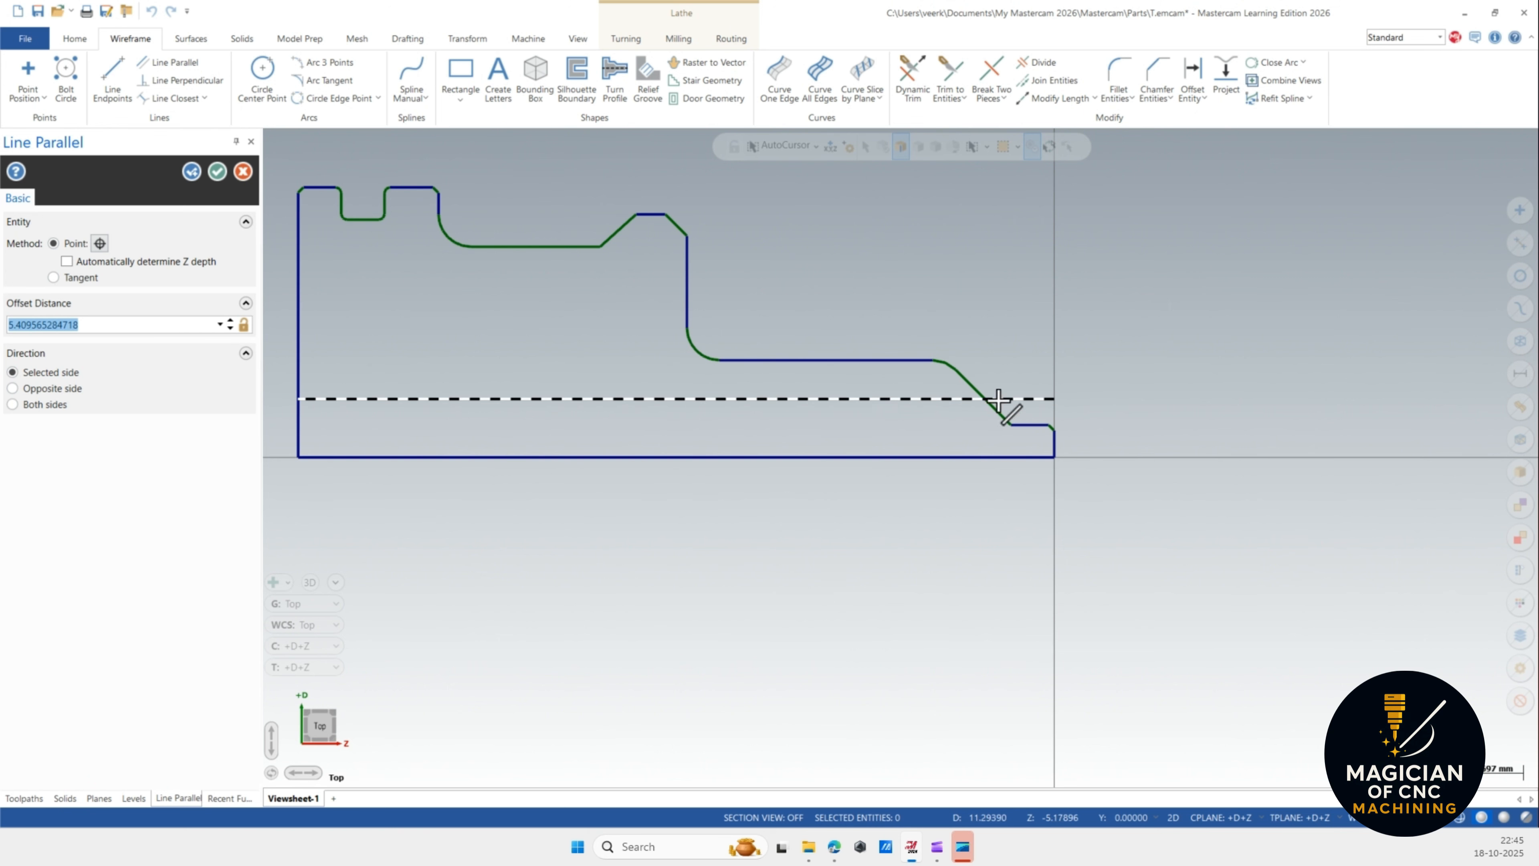
click(714, 457)
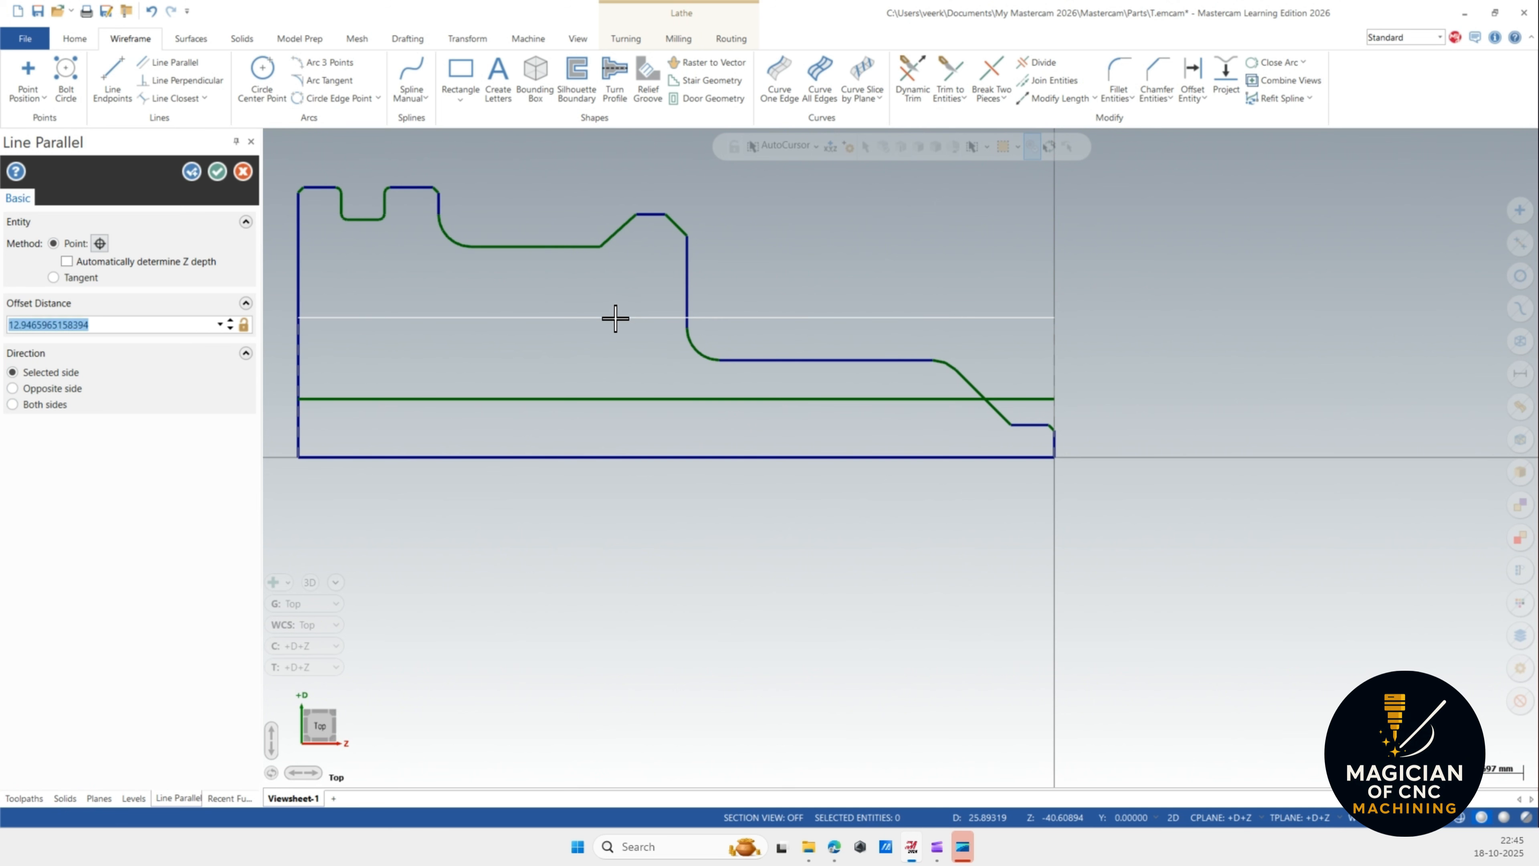
click(615, 317)
click(539, 457)
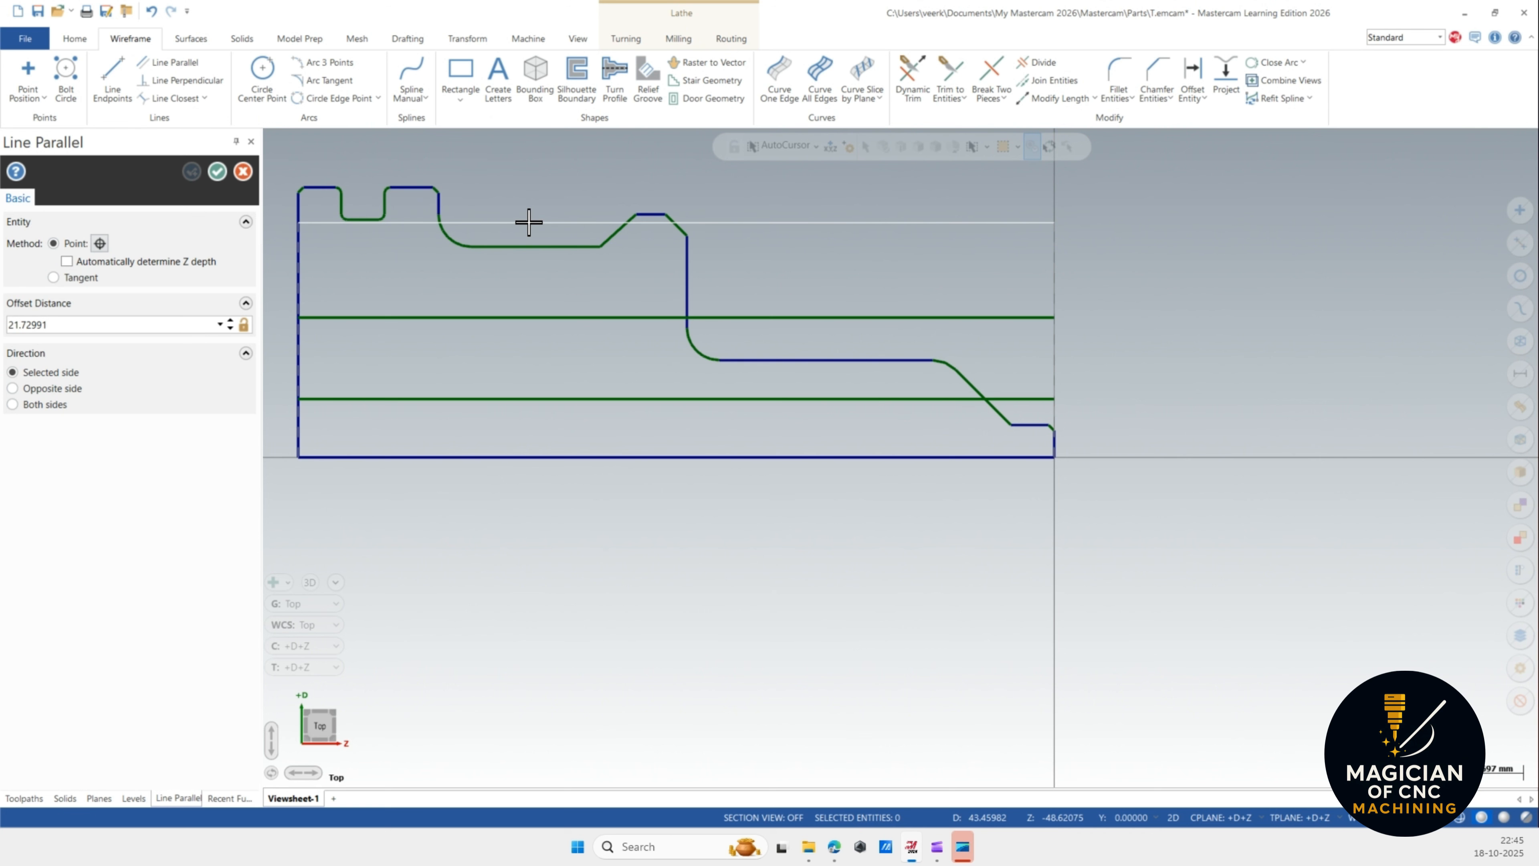
click(529, 222)
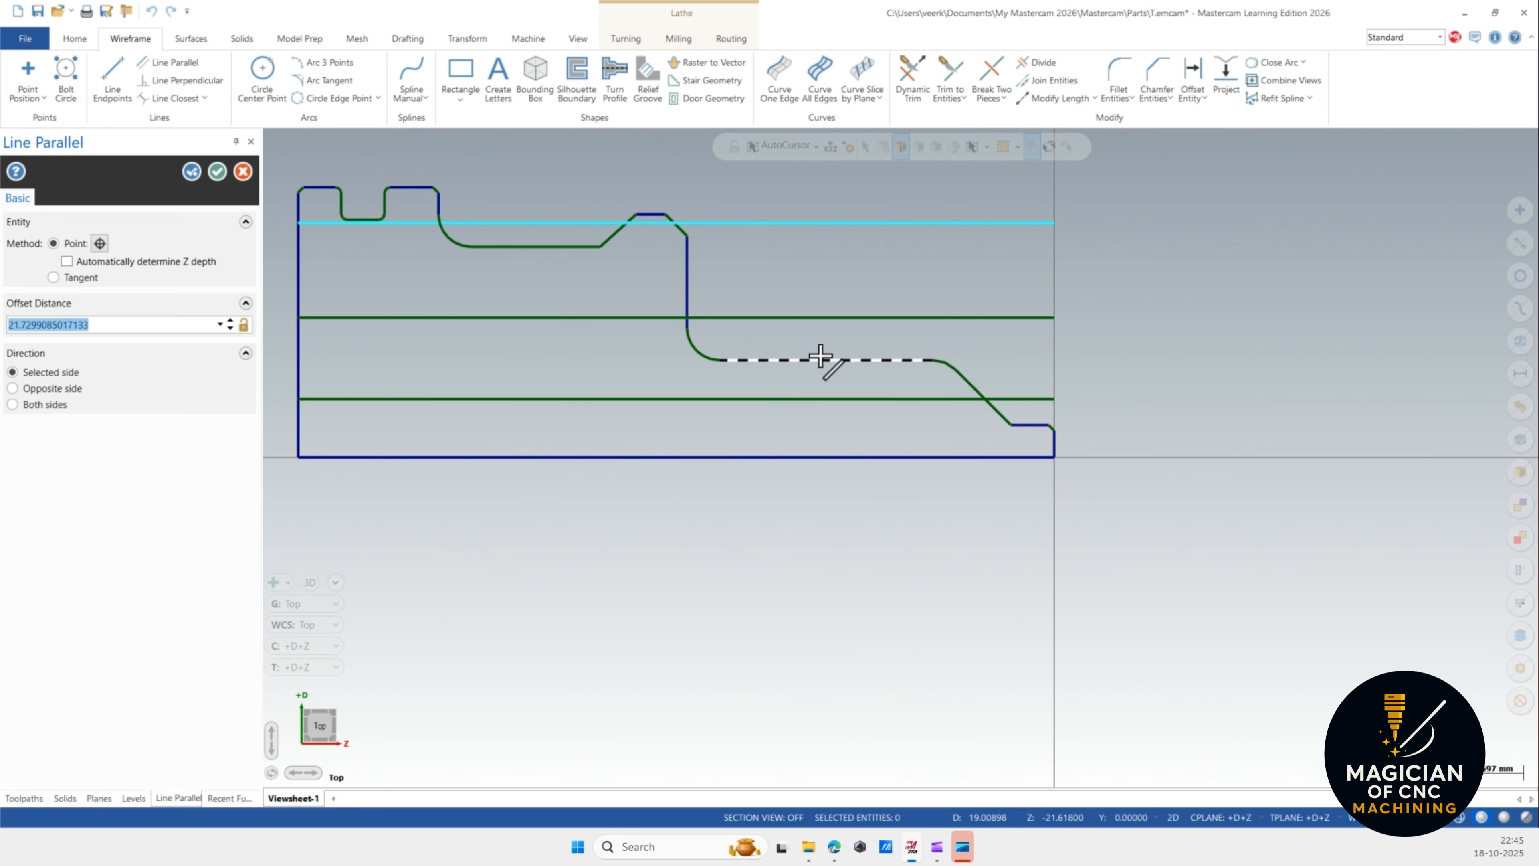
click(1057, 449)
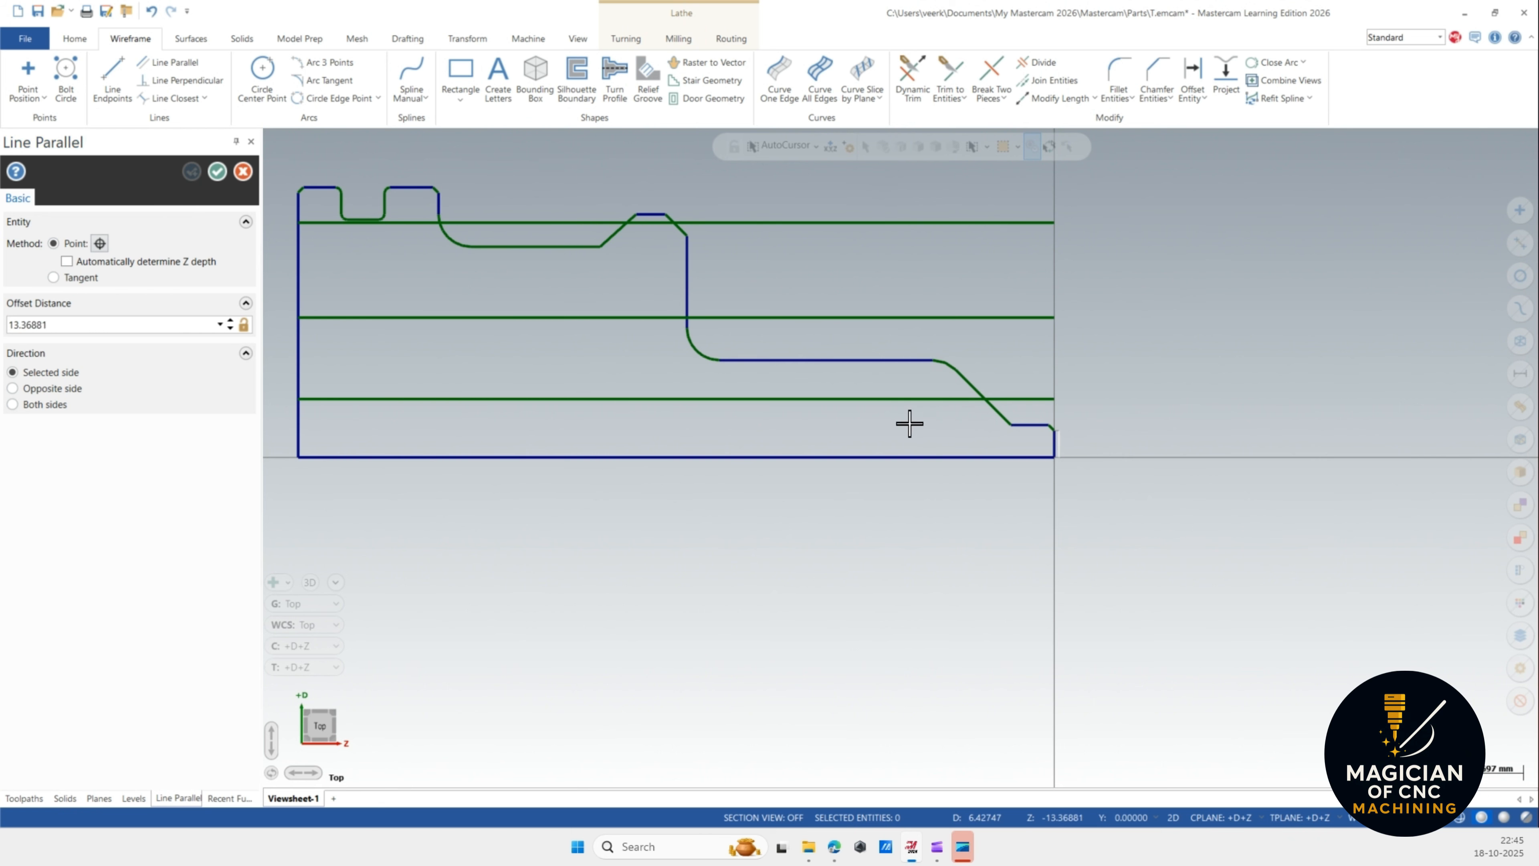
click(954, 431)
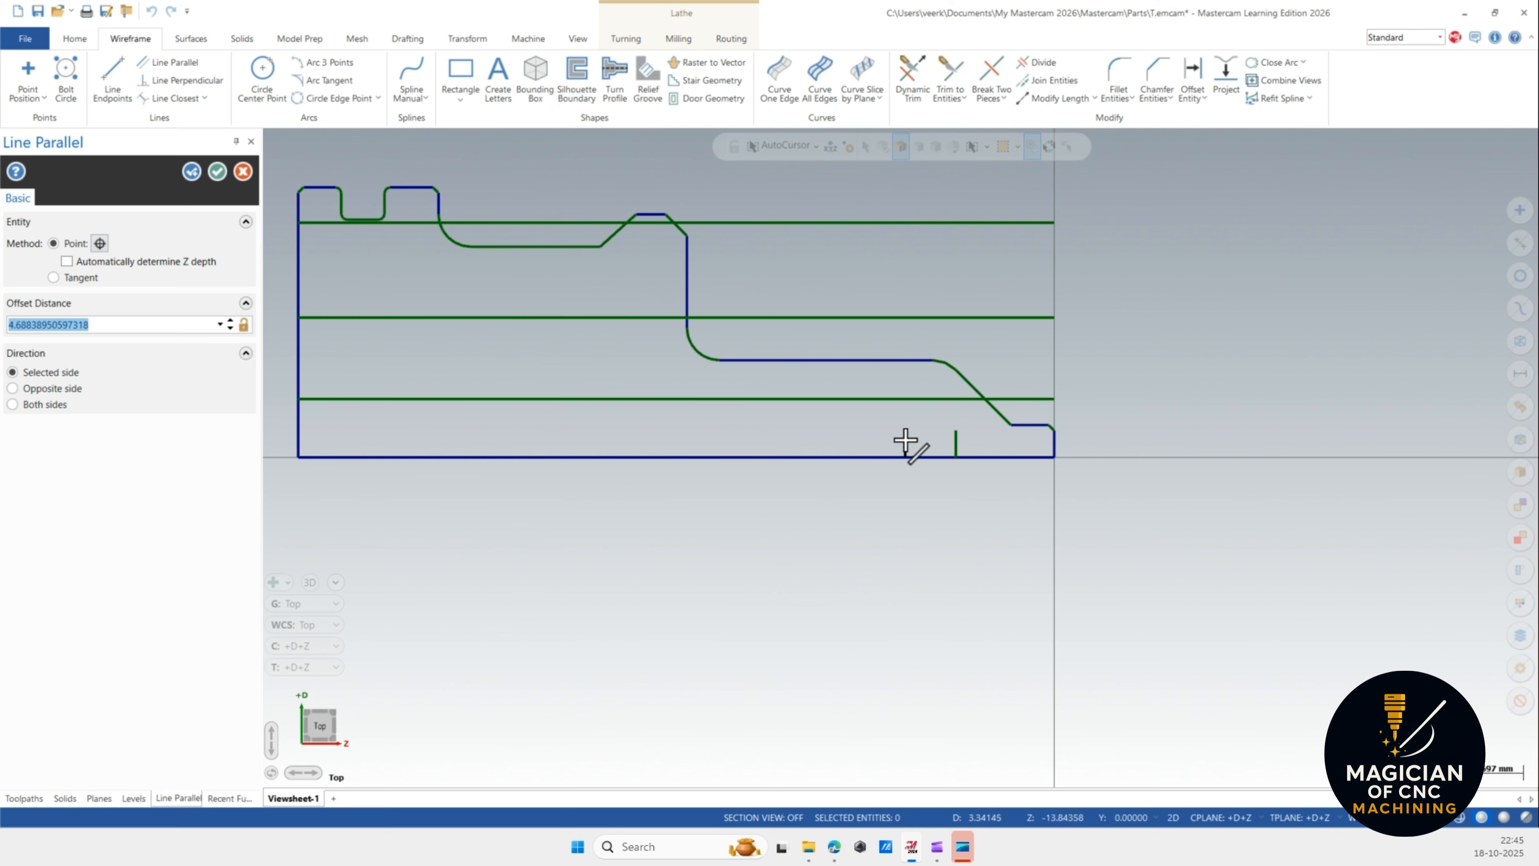
click(905, 441)
click(843, 438)
click(217, 171)
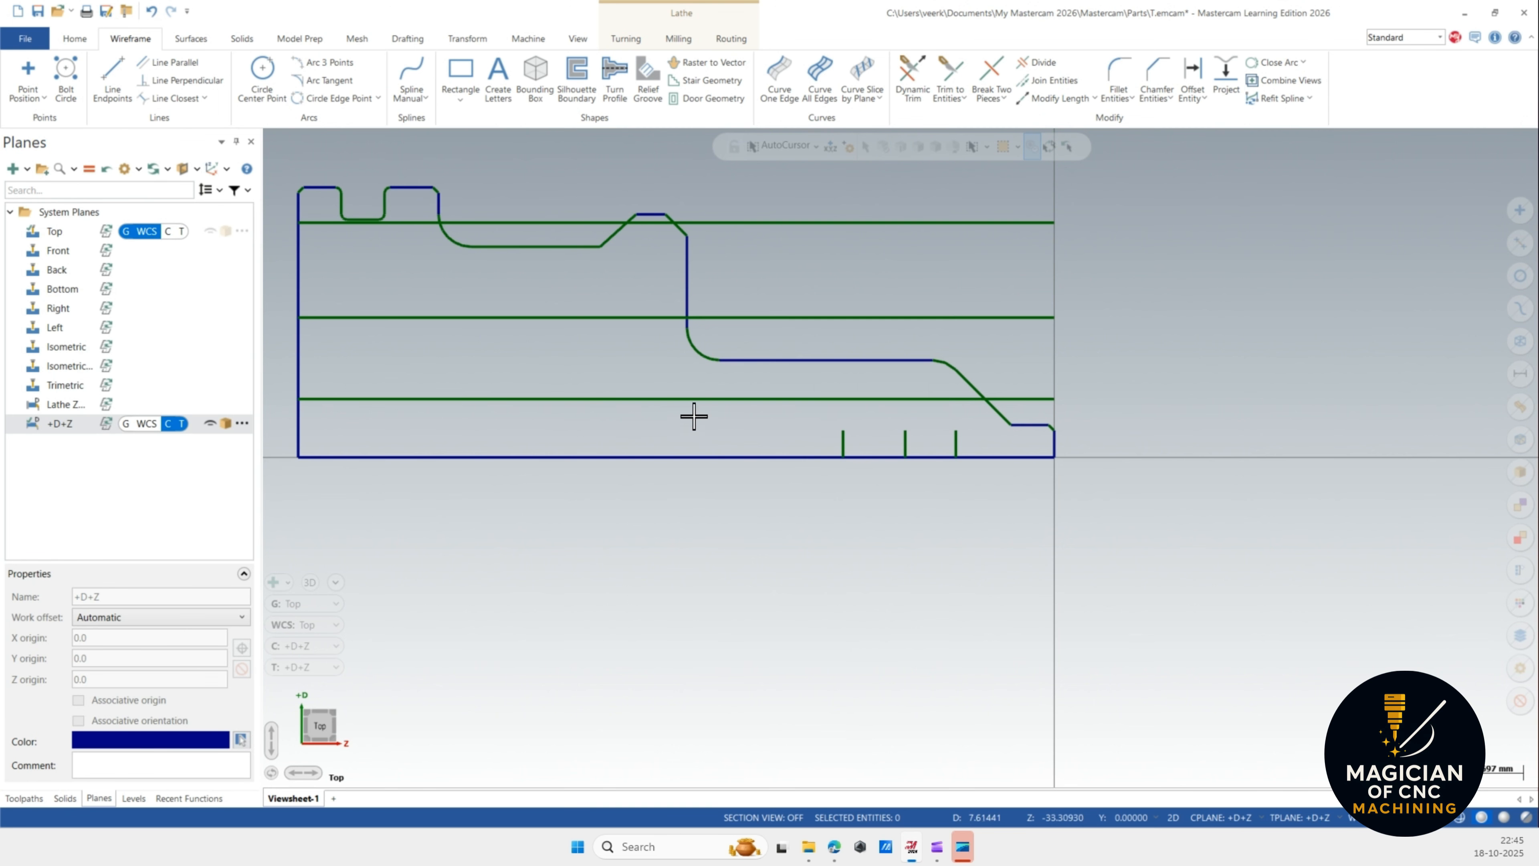
Trim the new parallel lines against each other into stepped boundaries near the right end of the profile.
scroll(694, 416, down, 2)
scroll(845, 422, up, 2)
click(949, 76)
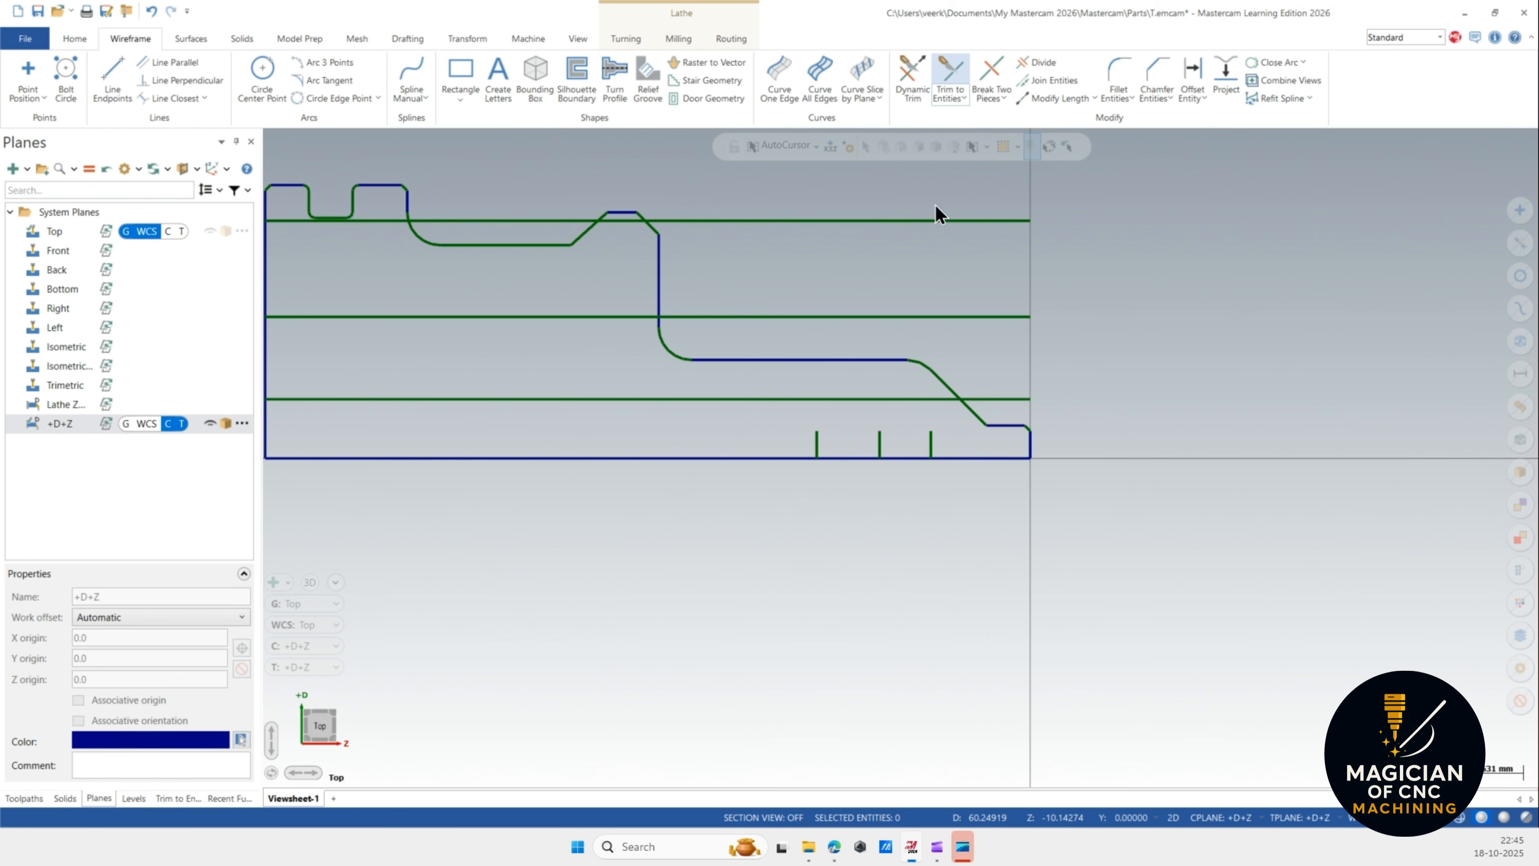
click(789, 400)
click(822, 441)
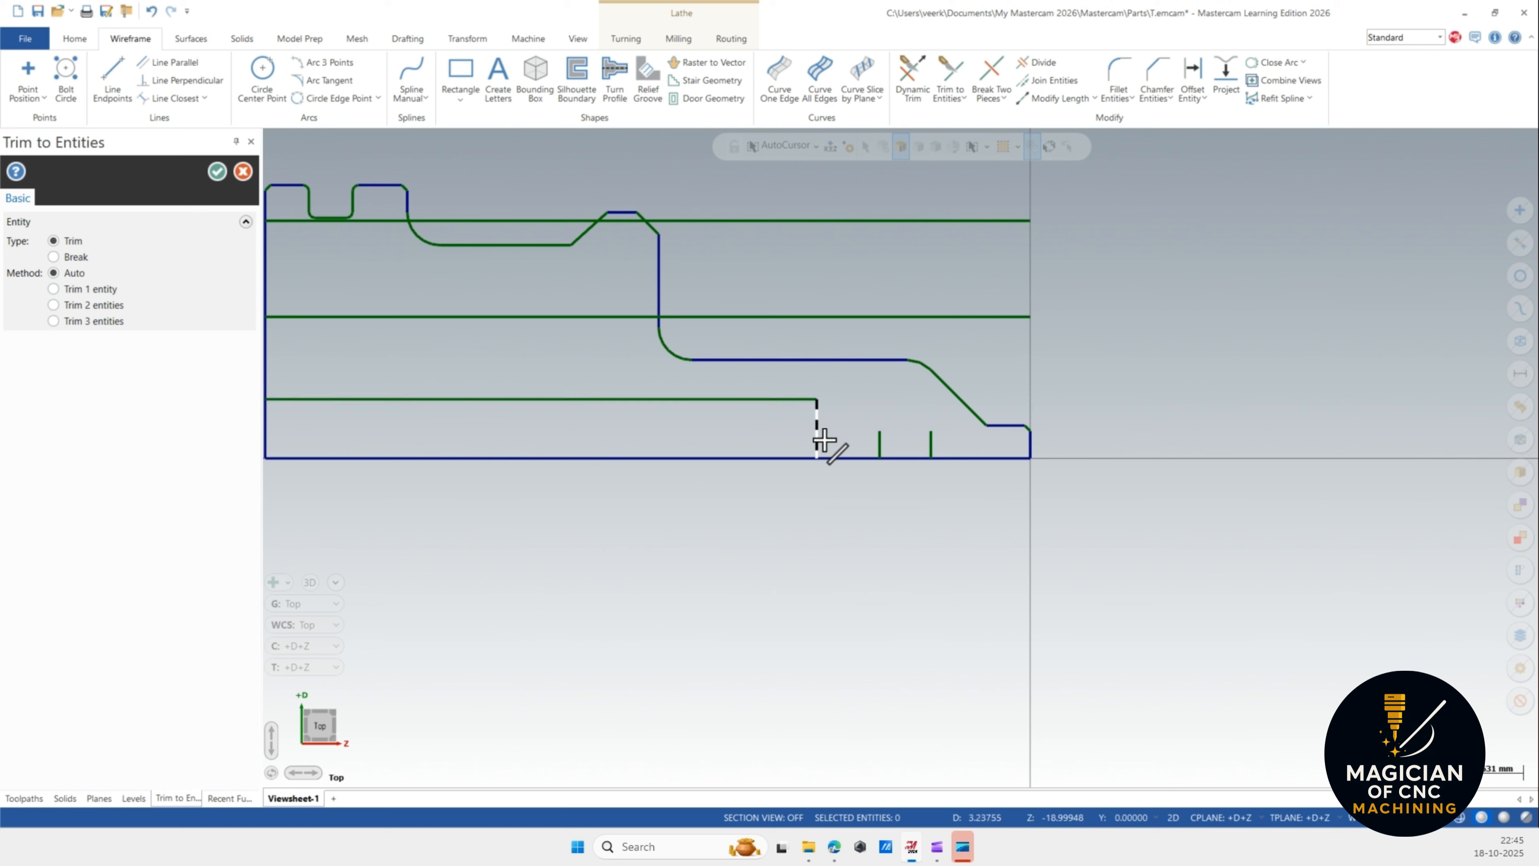
click(811, 316)
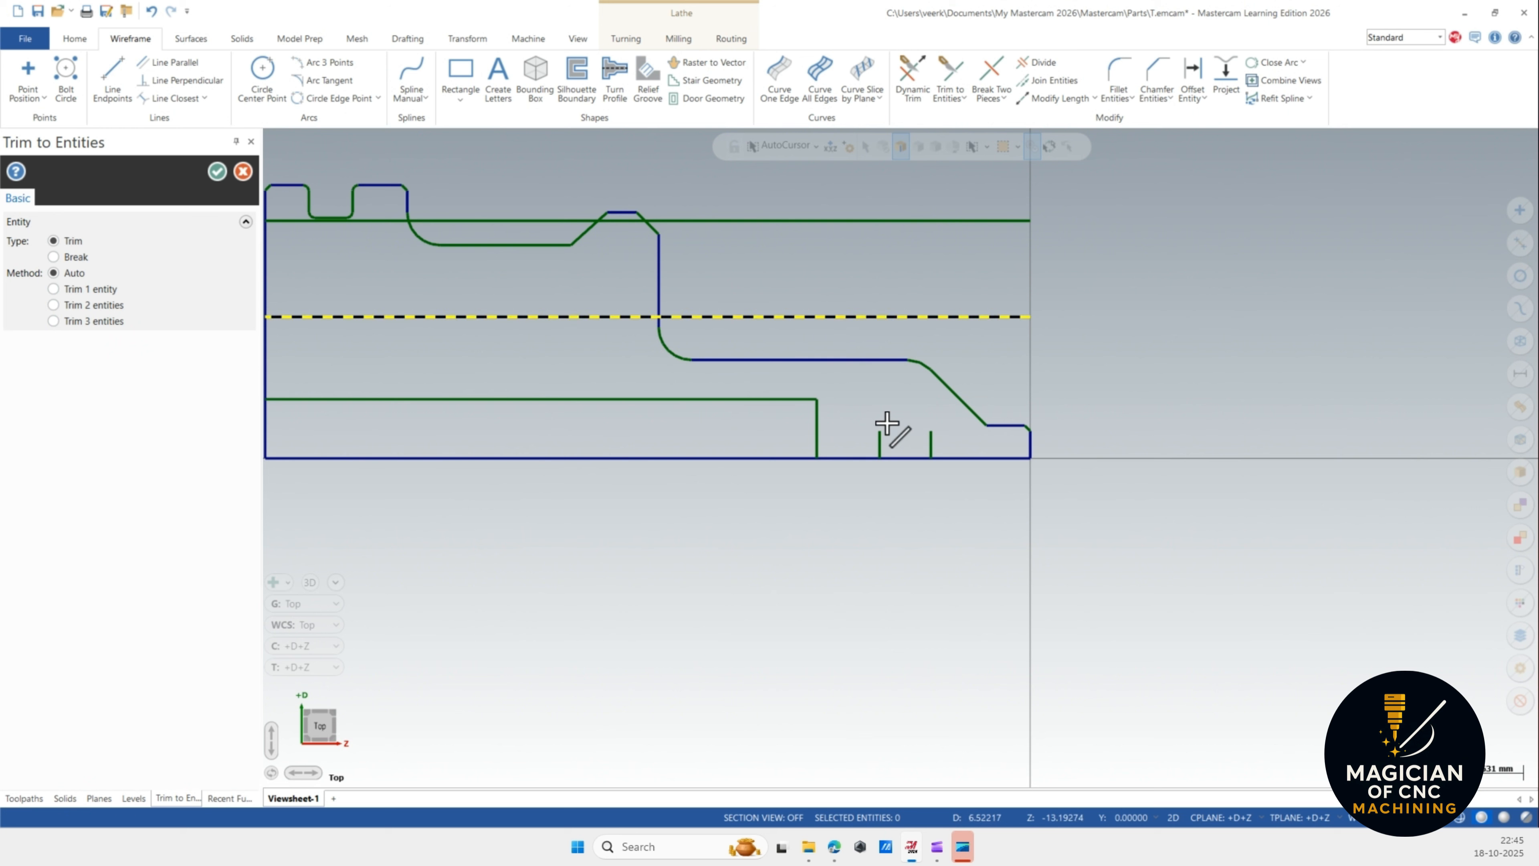
click(881, 441)
click(887, 221)
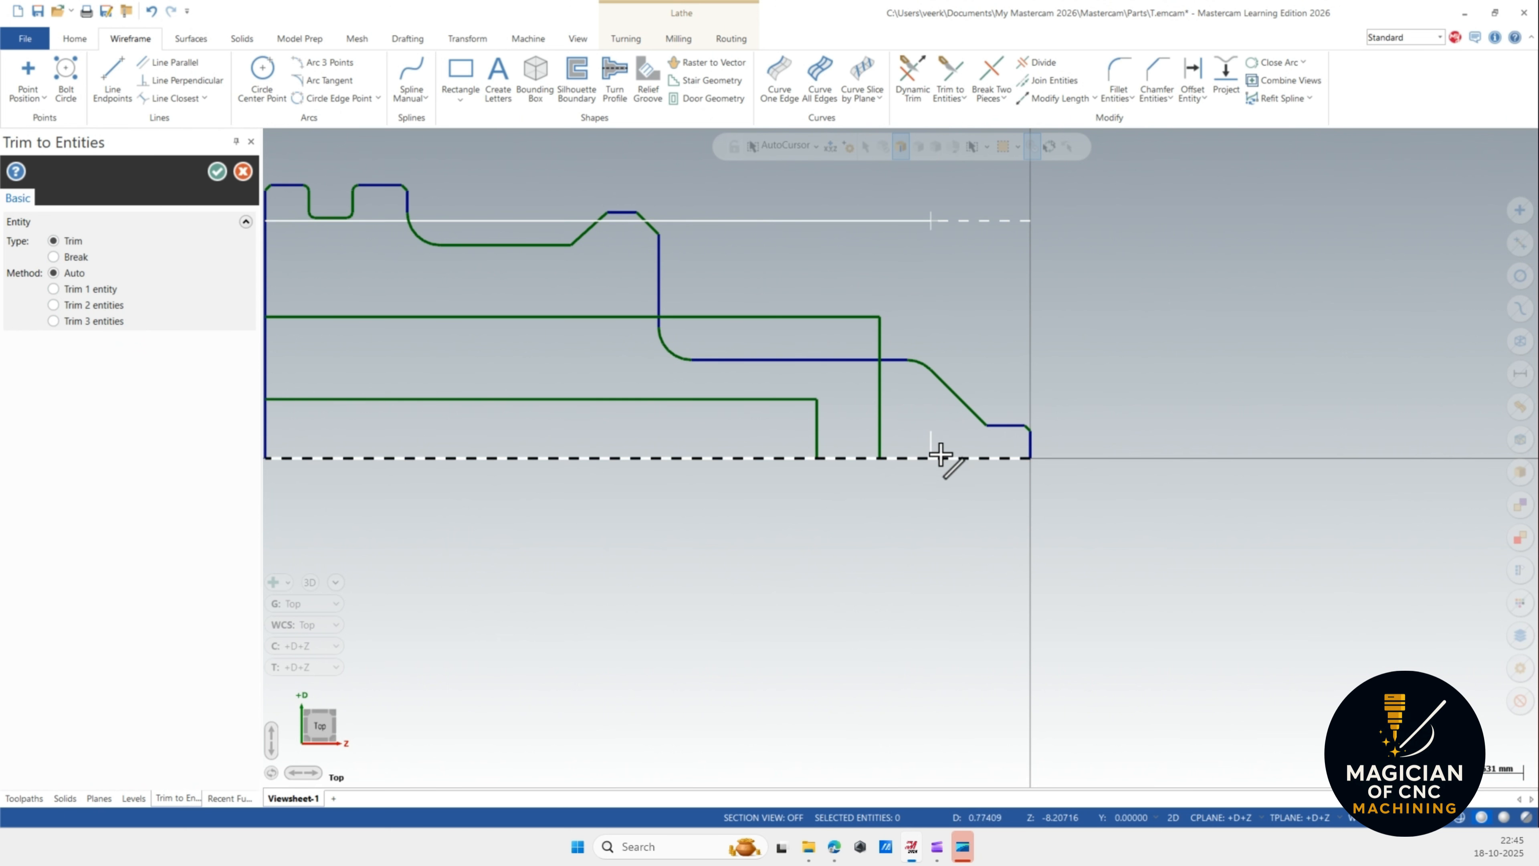
click(931, 440)
scroll(948, 286, down, 1)
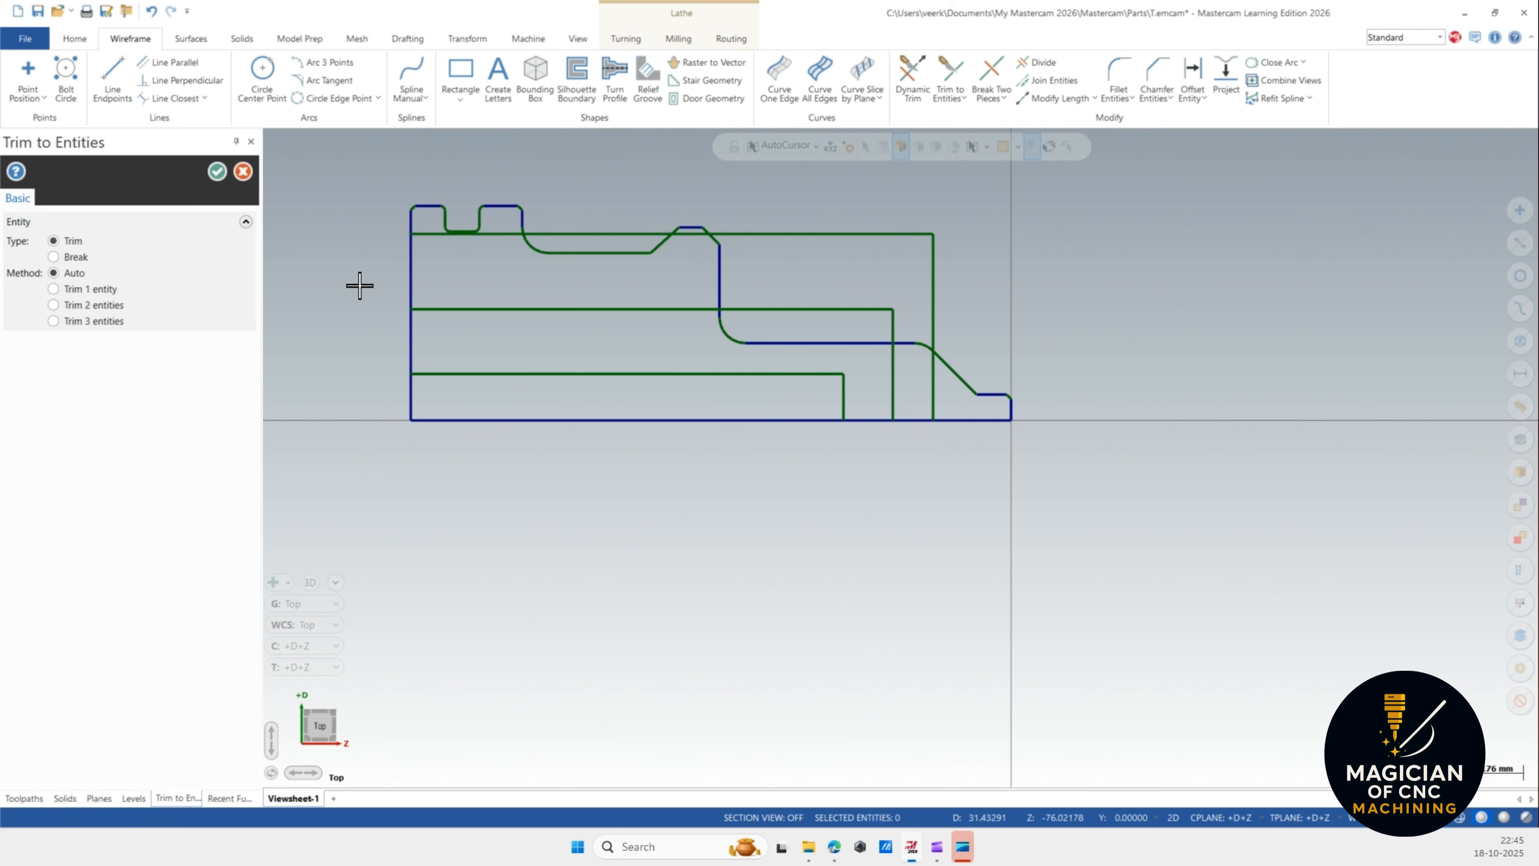
click(217, 172)
Undo the trims and all the parallel construction lines.
key(ctrl+z)
key(ctrl+z)
key(ctrl+z)
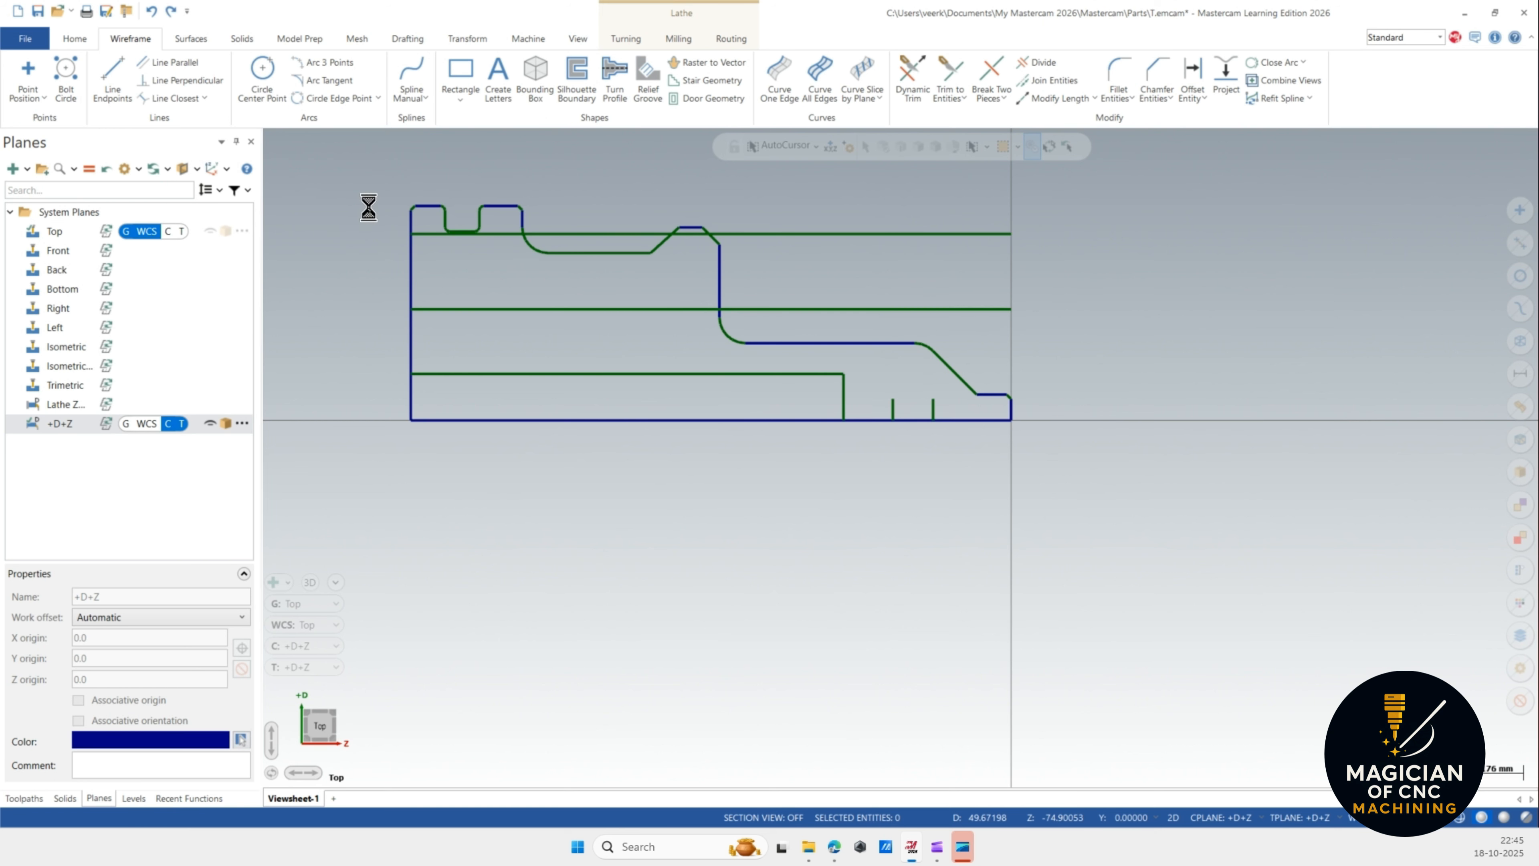
key(ctrl+z)
key(ctrl+z)
key(ctrl+z)
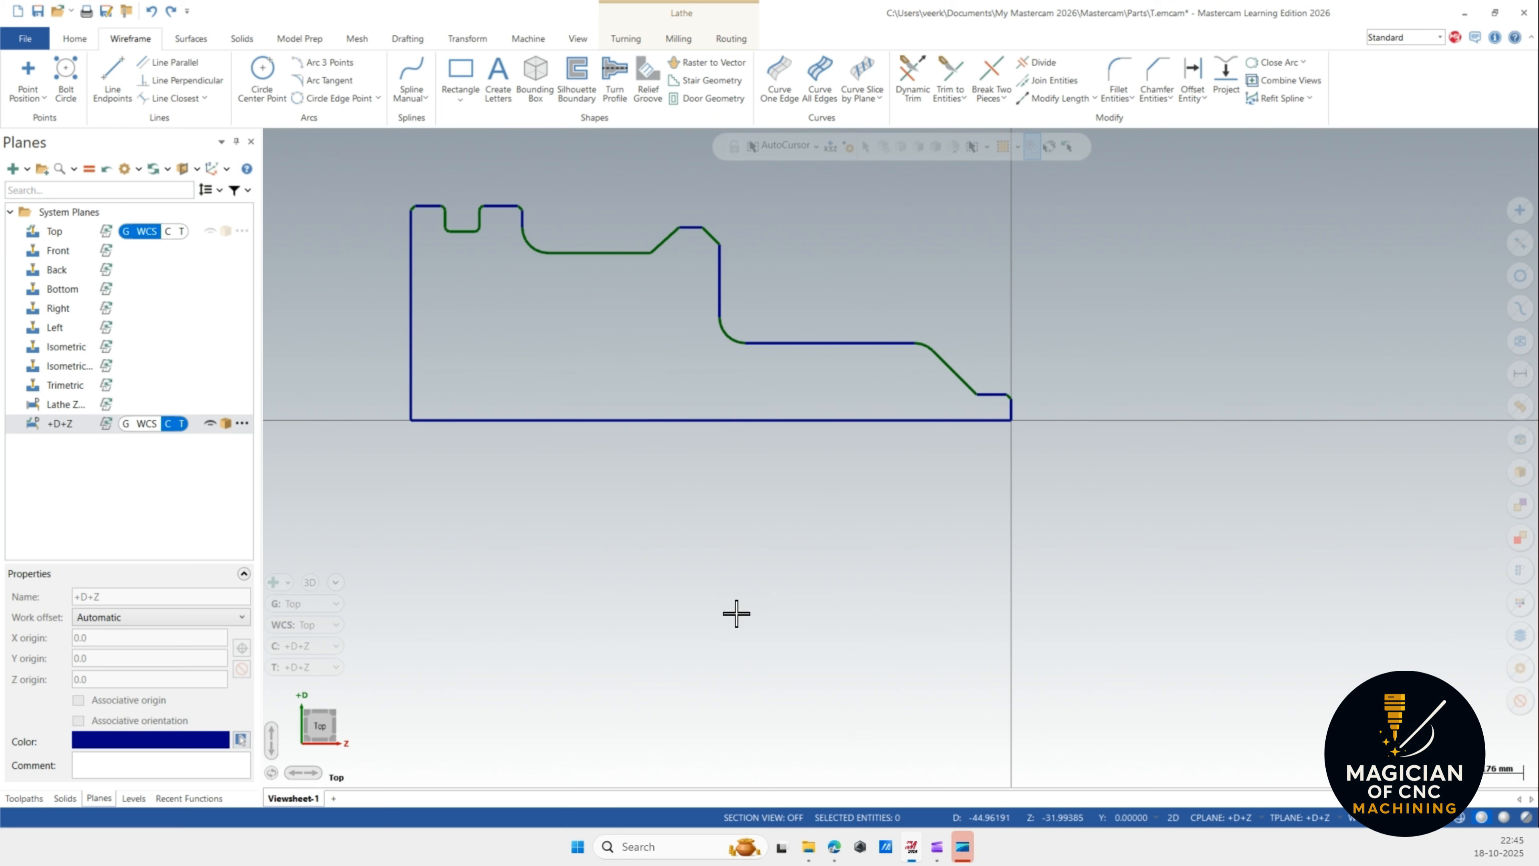
scroll(737, 606, down, 2)
scroll(708, 368, up, 2)
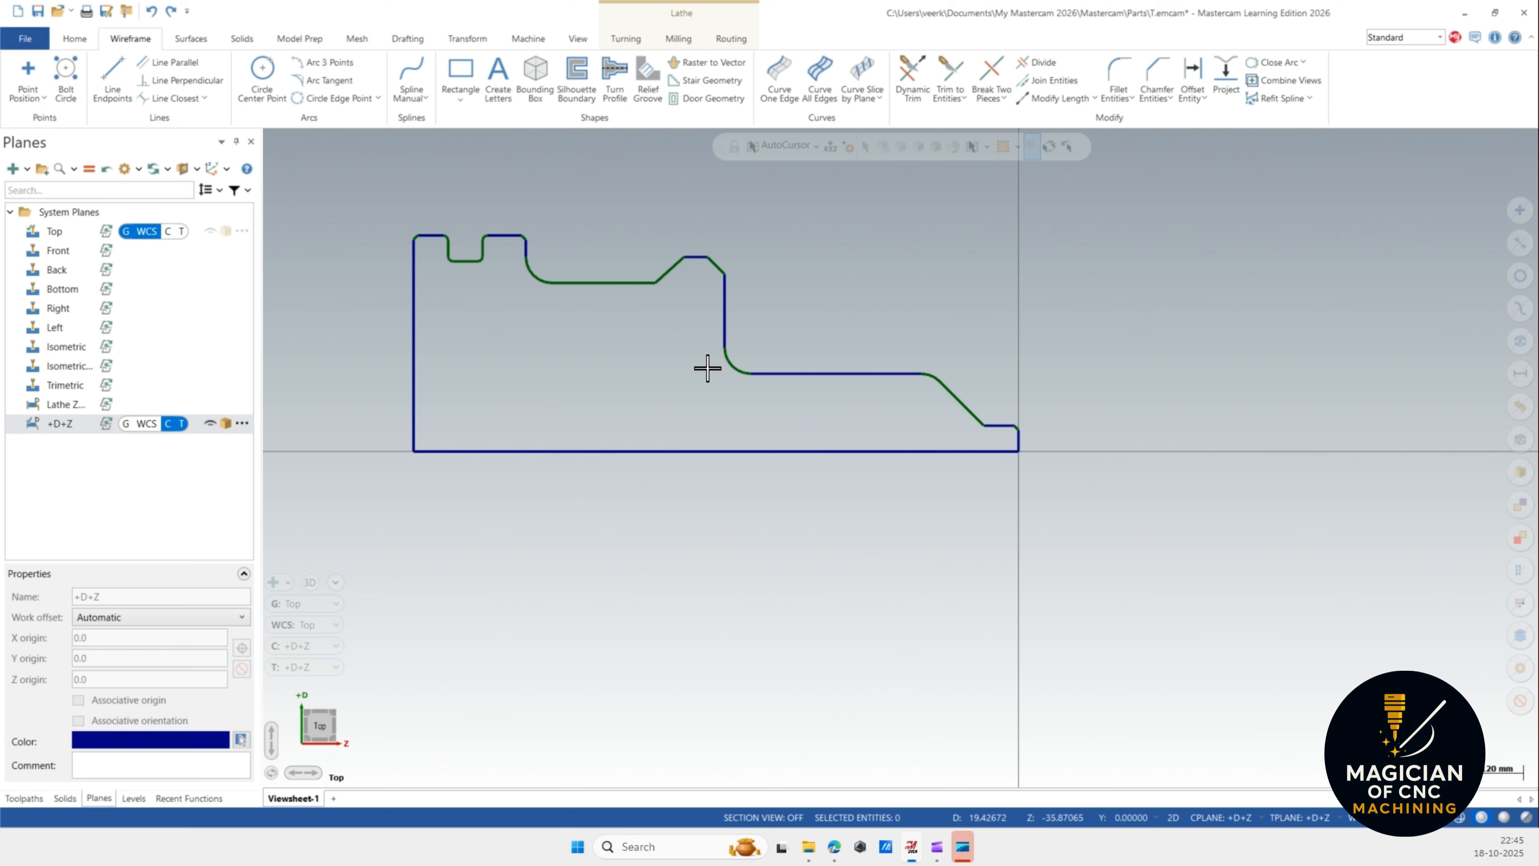